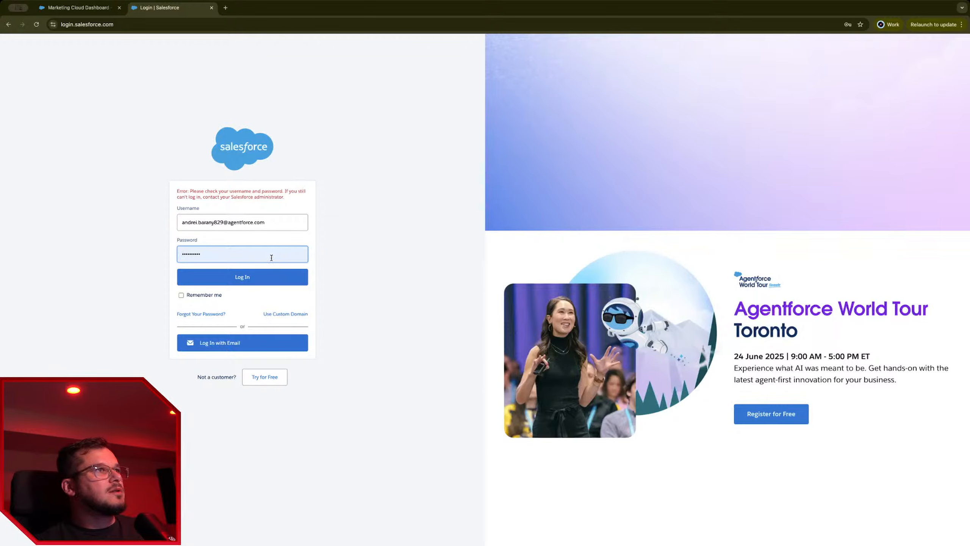
Step: Re-enter the saved password, log in, and close the Salesforce Login tab
{"action": "left_click_drag", "start_coordinate": [228, 256], "coordinate": [149, 254]}
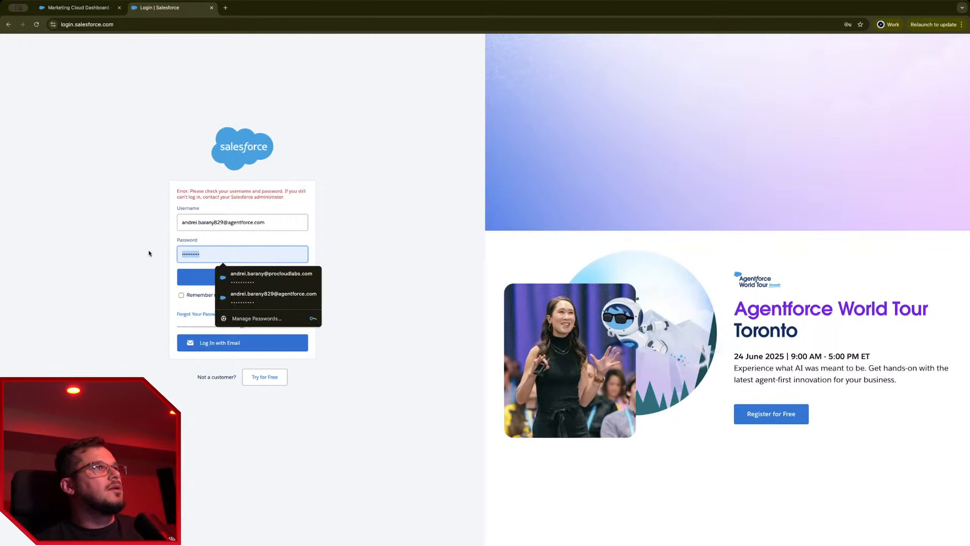
{"action": "left_click", "coordinate": [360, 306]}
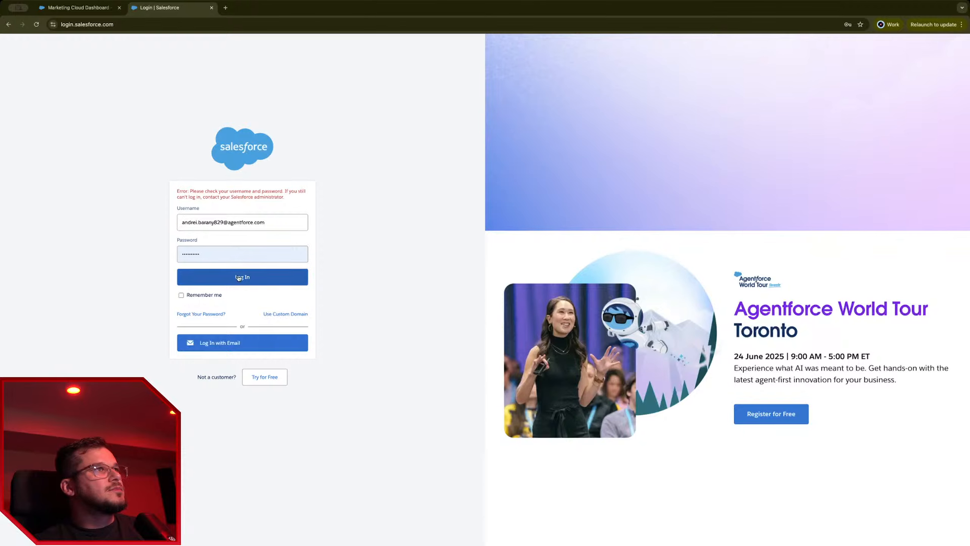
{"action": "left_click_drag", "start_coordinate": [223, 252], "coordinate": [181, 255]}
{"action": "left_click", "coordinate": [194, 274]}
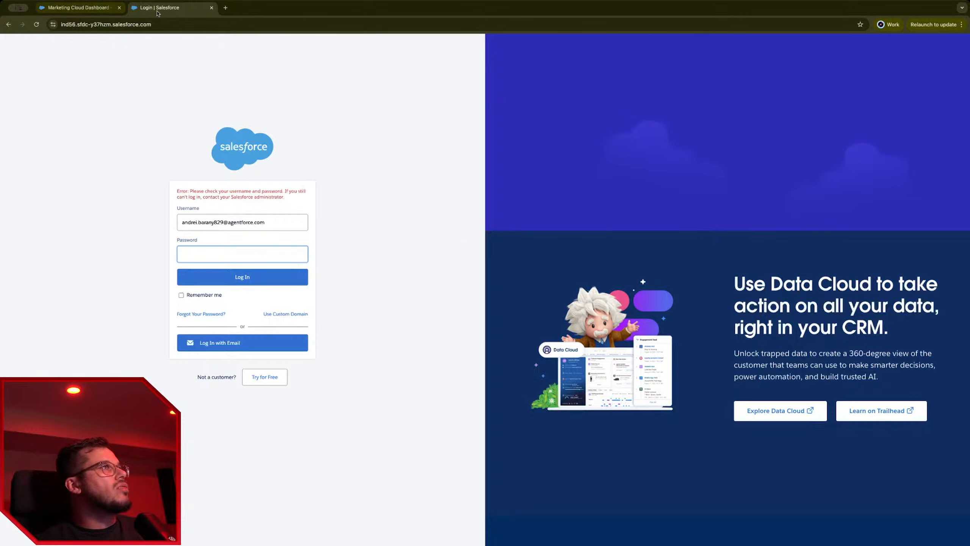
{"action": "key", "text": "super+w"}
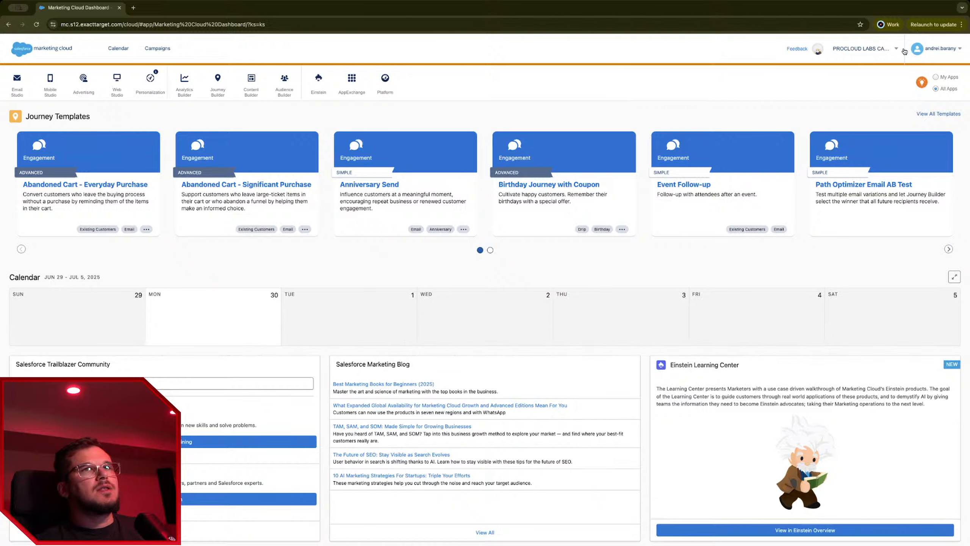
Step: Go to Setup > Business Units and start creating a new business unit
{"action": "left_click", "coordinate": [904, 53]}
{"action": "left_click", "coordinate": [905, 76]}
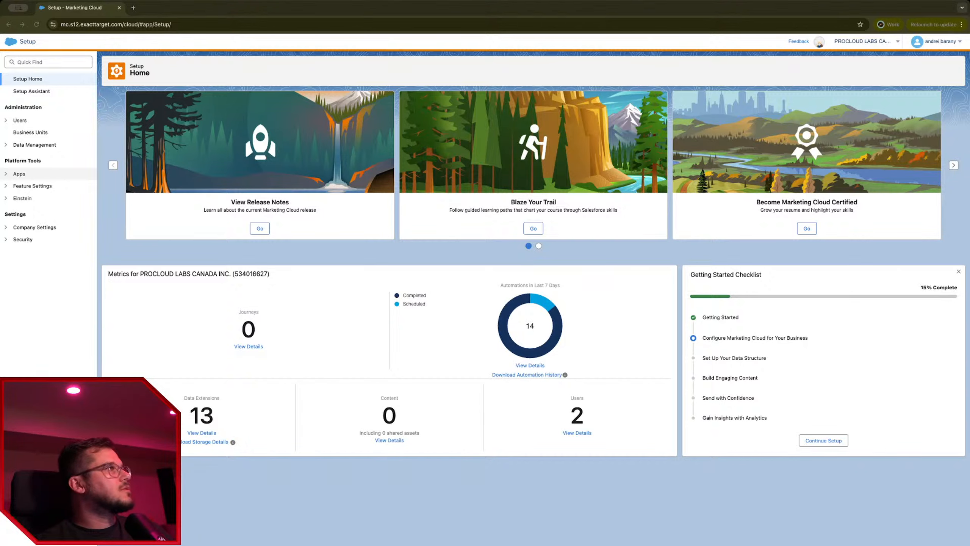
{"action": "left_click", "coordinate": [54, 240]}
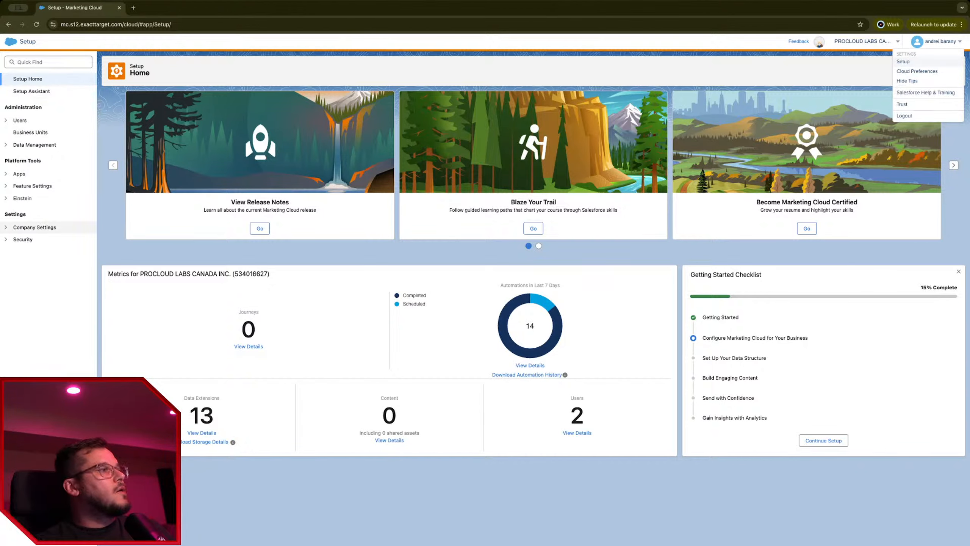
{"action": "left_click", "coordinate": [30, 132]}
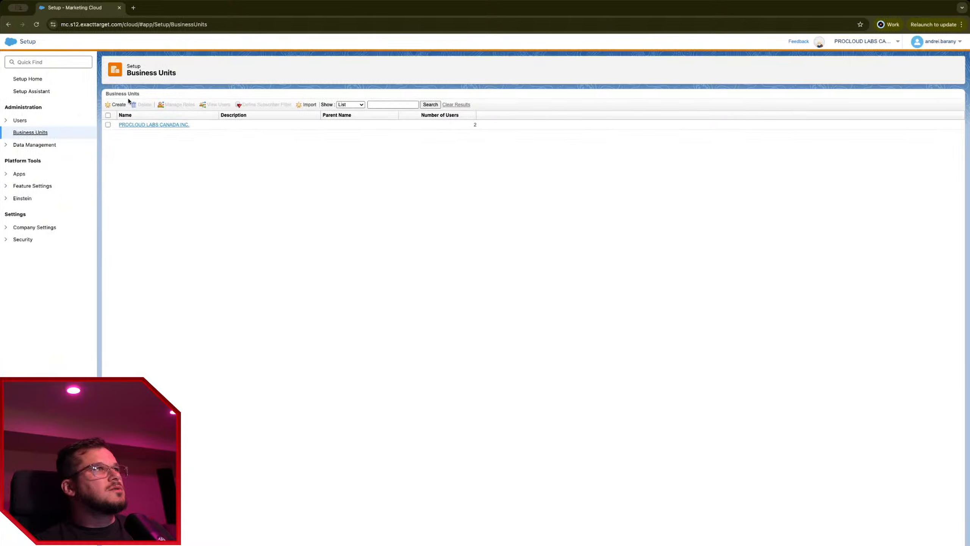
{"action": "left_click", "coordinate": [120, 104]}
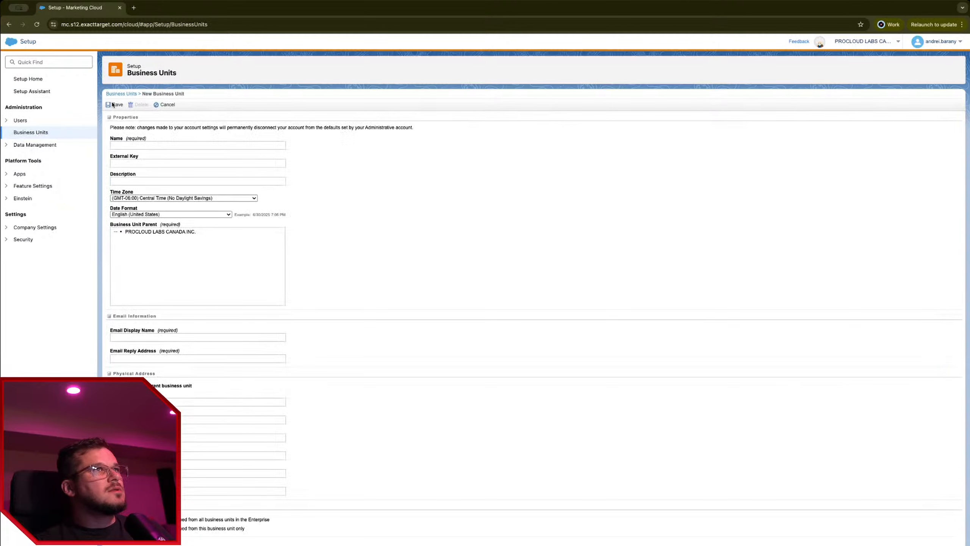
Step: Name the business unit 'New Integration' with parent PROCLOUD LABS CANADA INC
{"action": "left_click", "coordinate": [174, 146]}
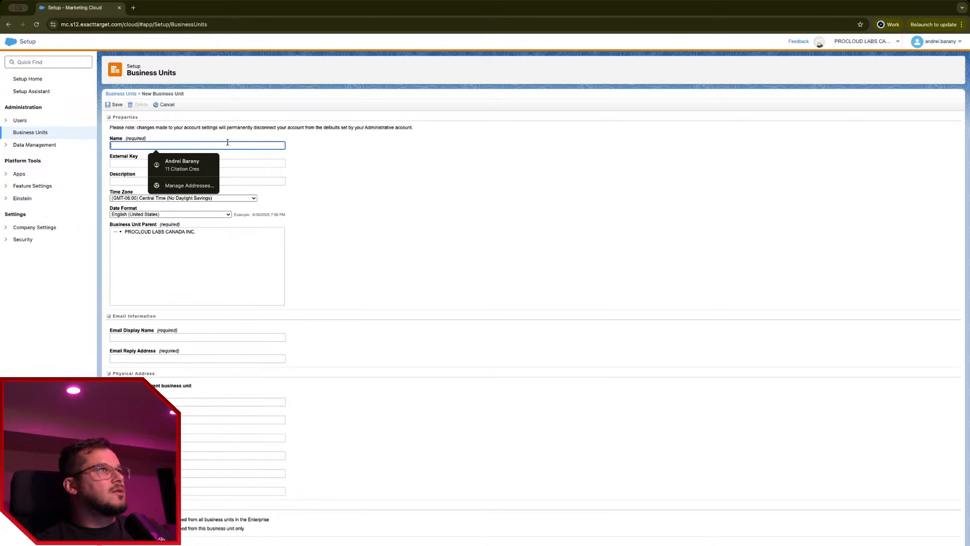
{"action": "type", "text": "="}
{"action": "left_click", "coordinate": [286, 208]}
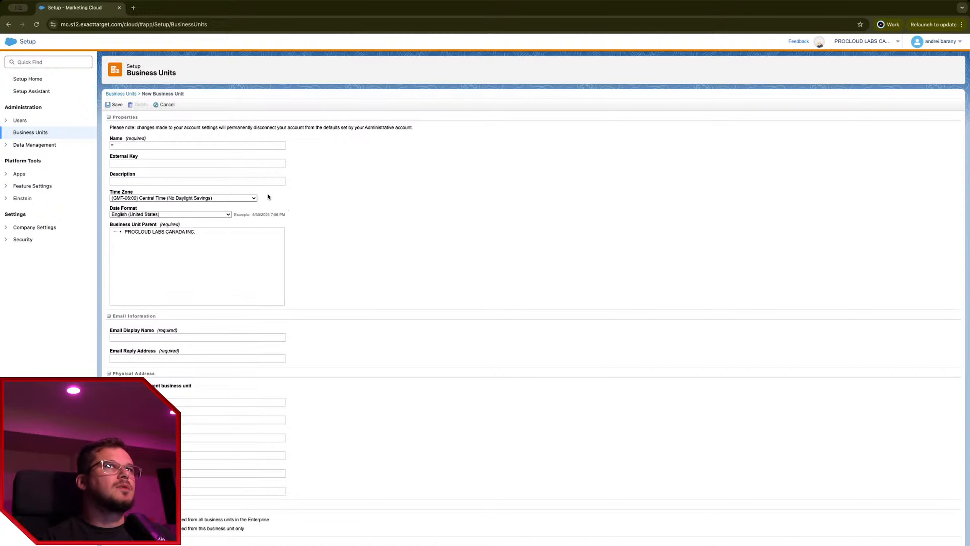
{"action": "left_click", "coordinate": [222, 146]}
{"action": "key", "text": "super+a"}
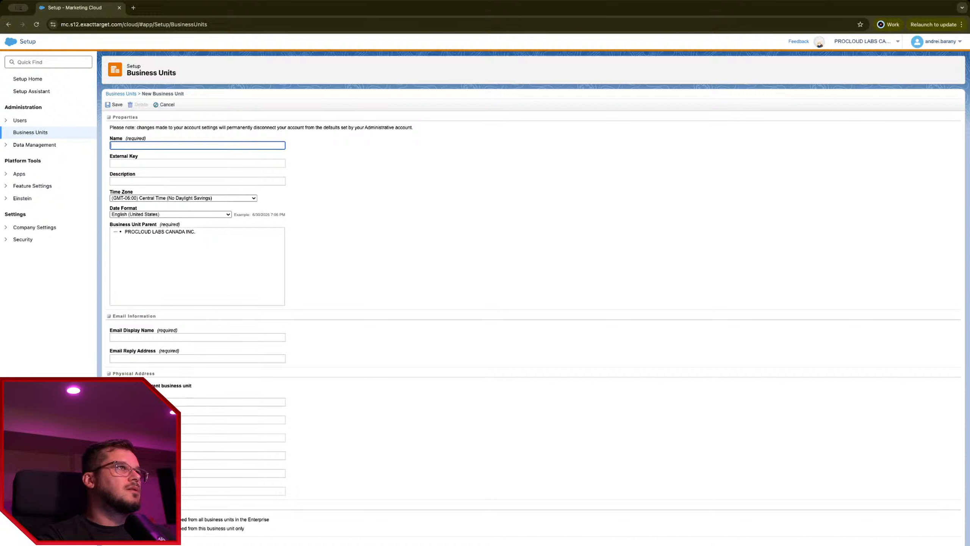
{"action": "type", "text": "New Integartion"}
{"action": "key", "text": "Tab"}
{"action": "key", "text": "Tab"}
{"action": "key", "text": "Tab"}
{"action": "key", "text": "Tab"}
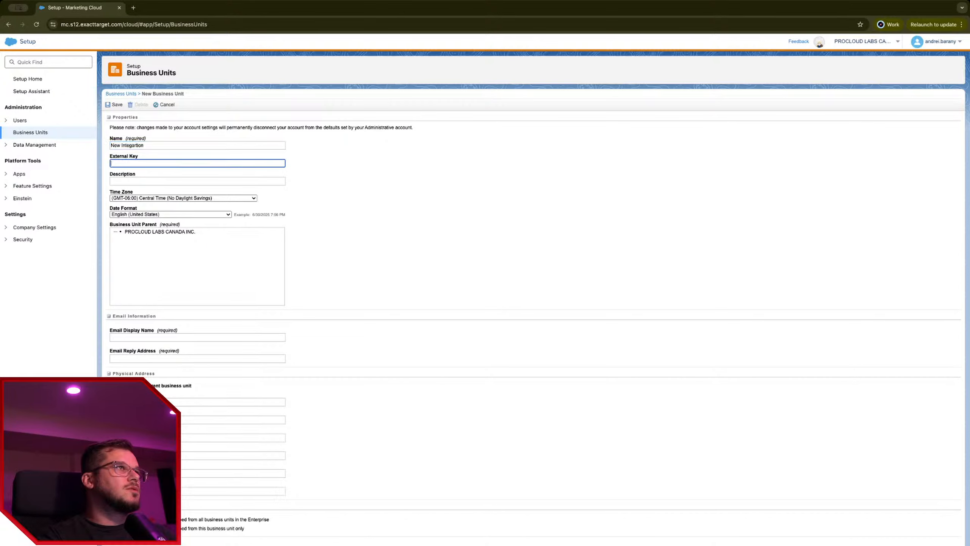
{"action": "left_click", "coordinate": [159, 232]}
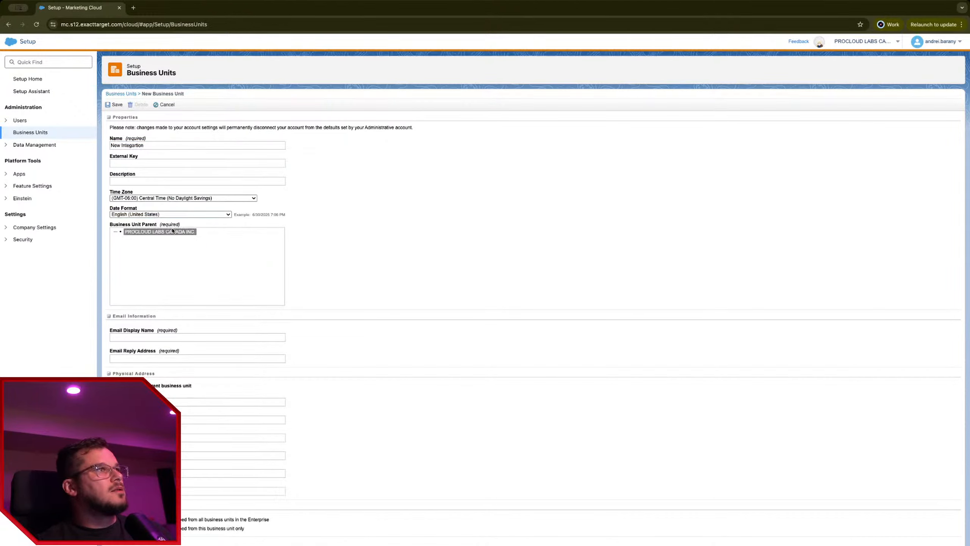
Step: Fill in the email display name and the user's reply e-mail address, then save
{"action": "left_click", "coordinate": [147, 337]}
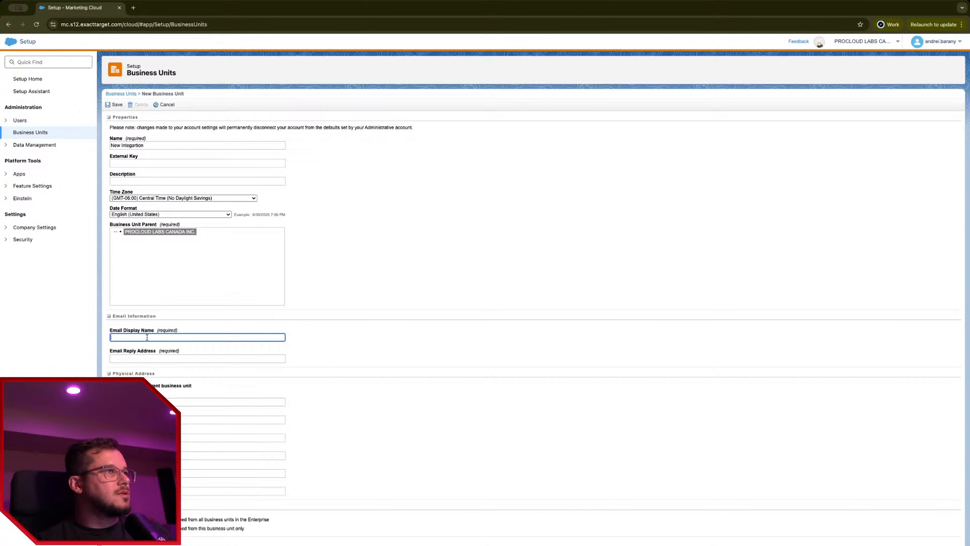
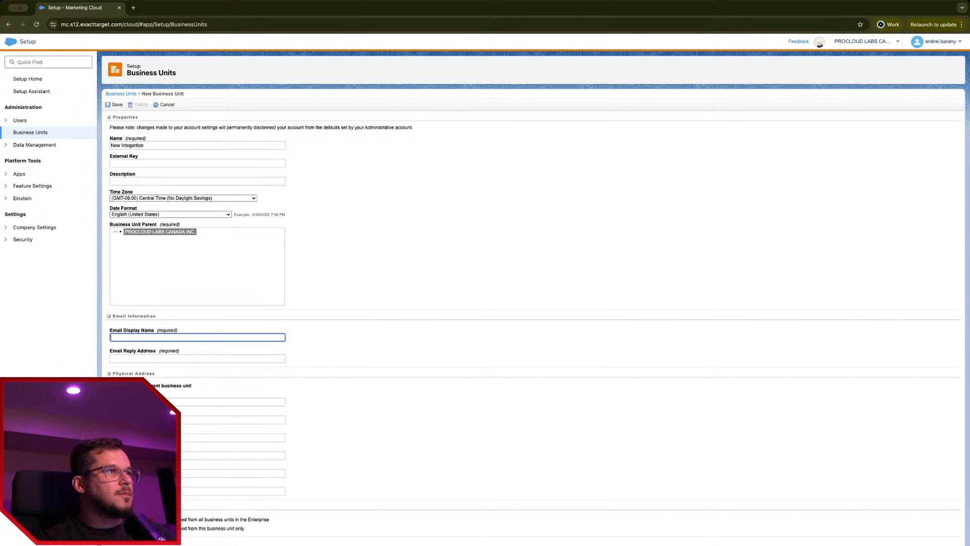
{"action": "key", "text": "Tab"}
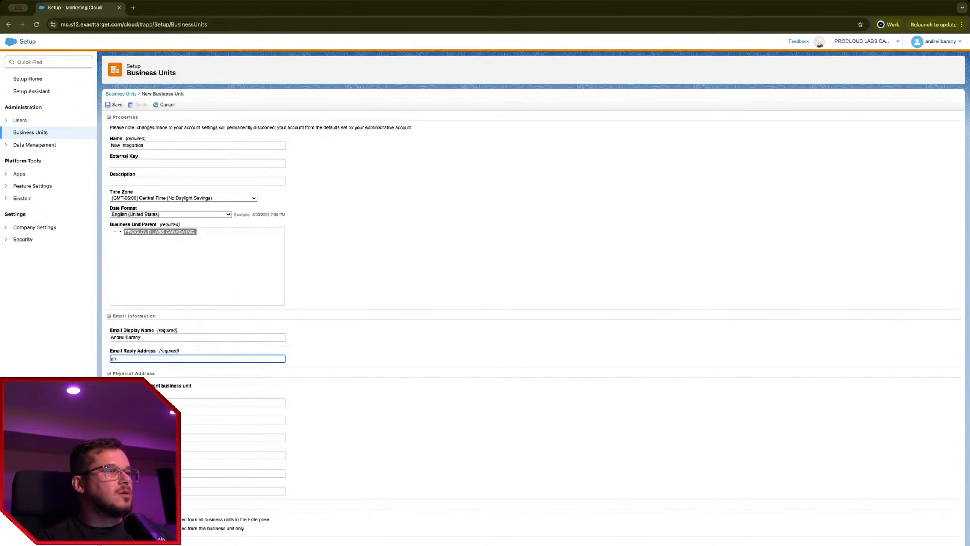
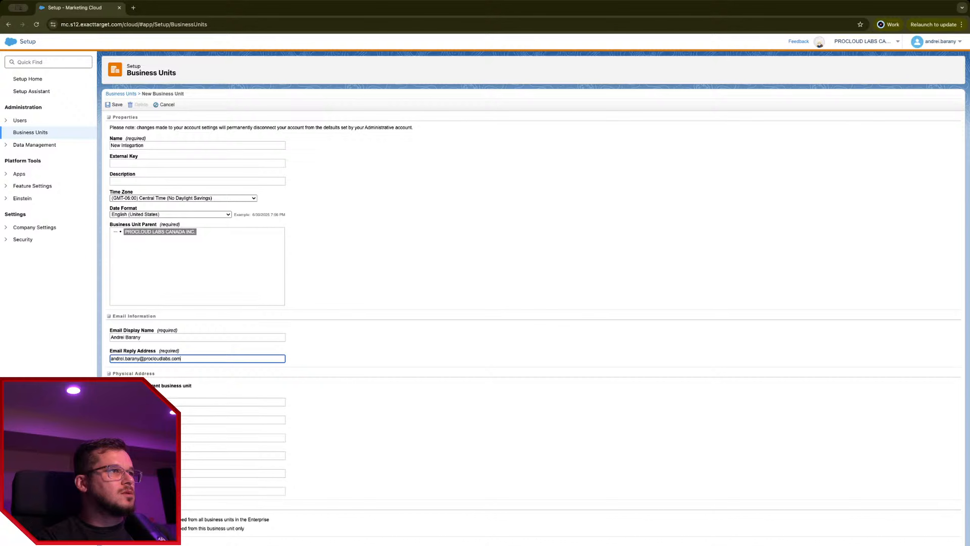
{"action": "left_click", "coordinate": [112, 385]}
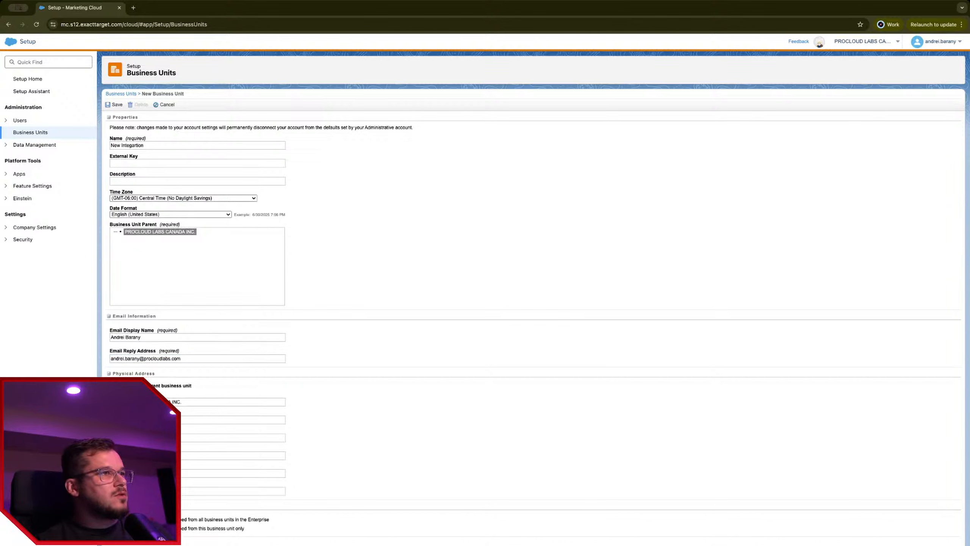
{"action": "left_click", "coordinate": [116, 104]}
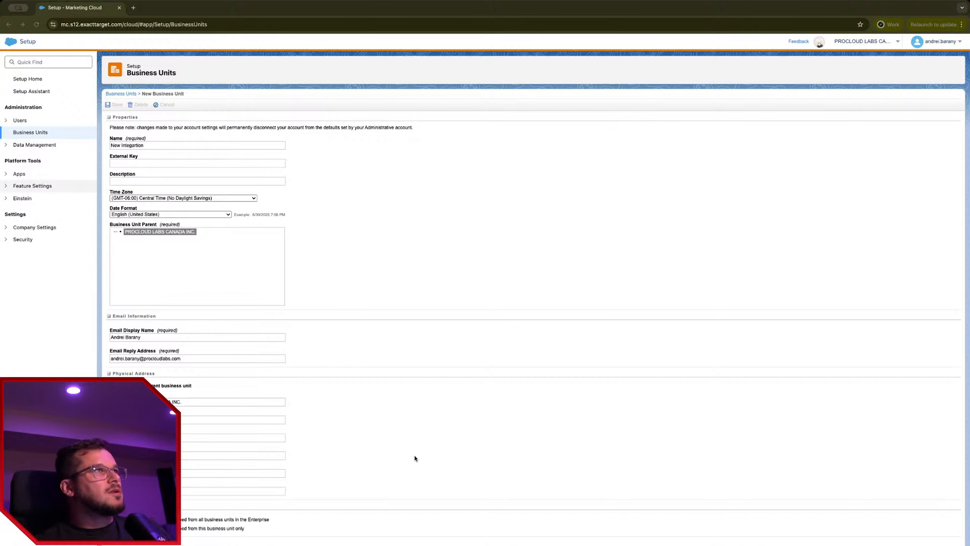
Step: Search Google for 'marketing cloud connetct' and open the Trailhead Marketing Cloud Connect Setup module
{"action": "left_click", "coordinate": [133, 8]}
{"action": "type", "text": "marketing cl"}
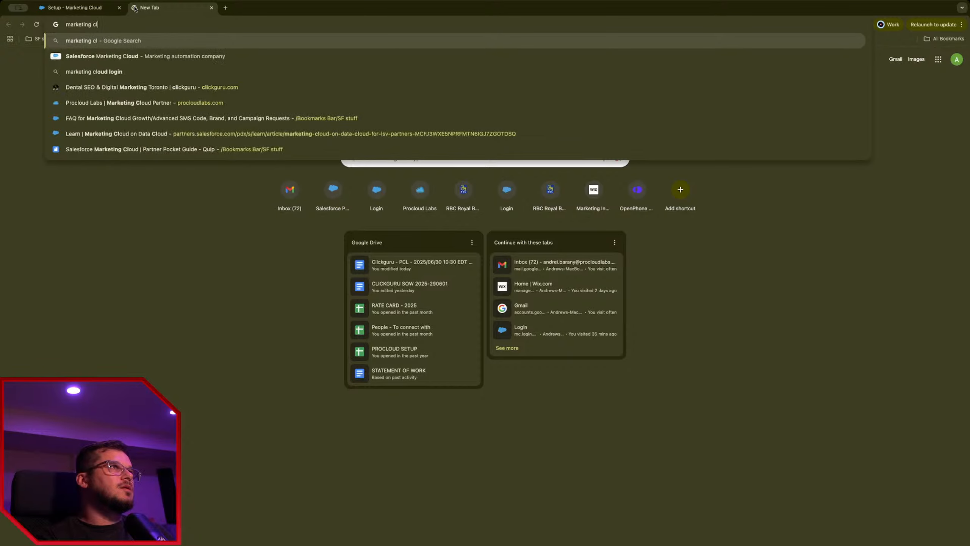
{"action": "type", "text": "oud connetct"}
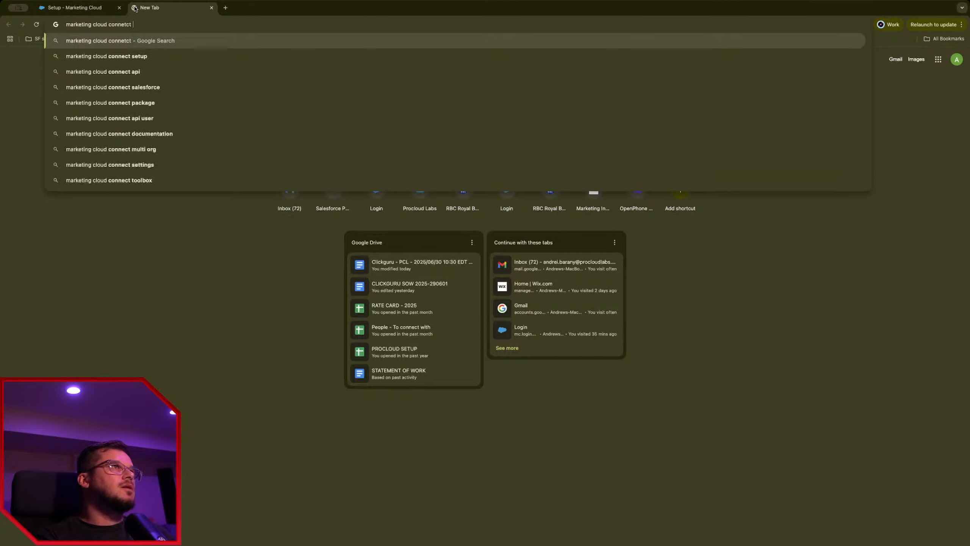
{"action": "key", "text": "Return"}
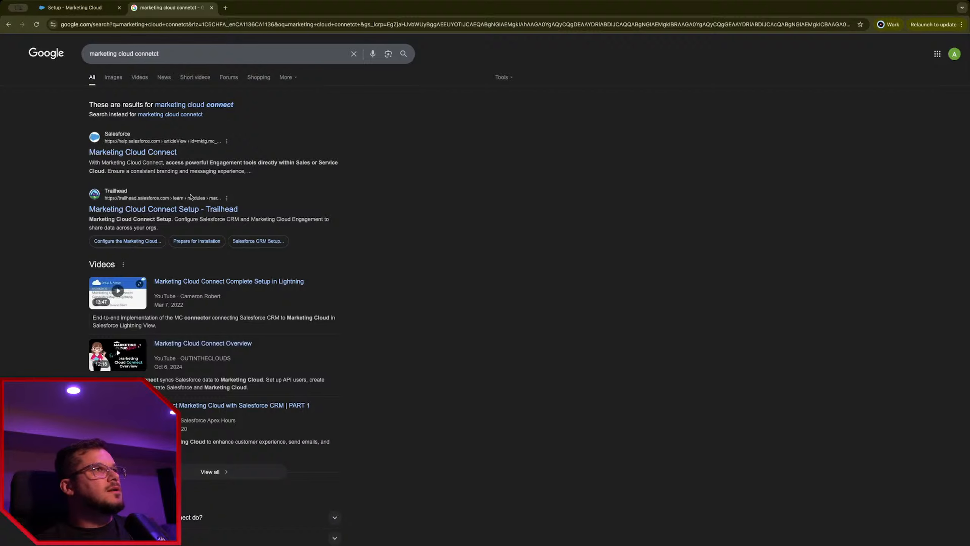
{"action": "left_click", "coordinate": [221, 210], "text": "super"}
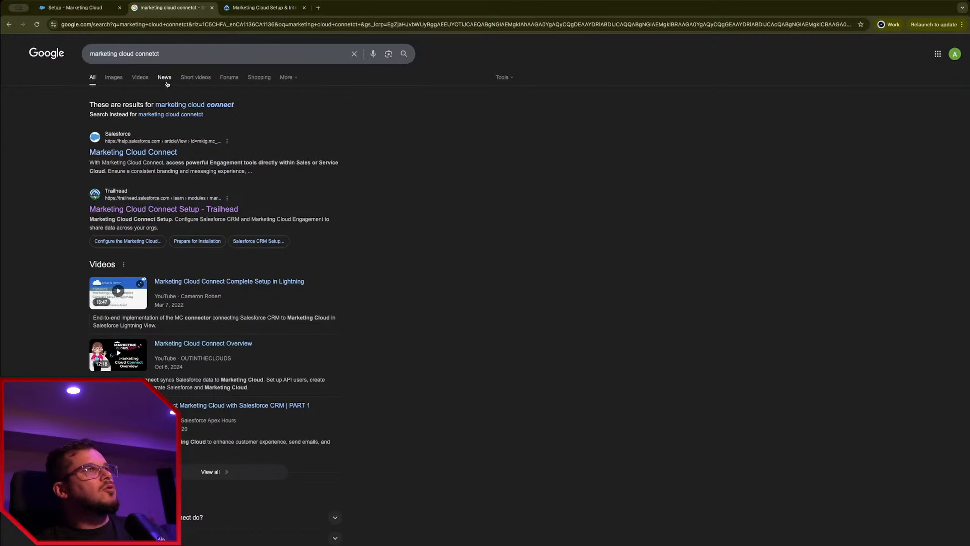
{"action": "left_click", "coordinate": [199, 210]}
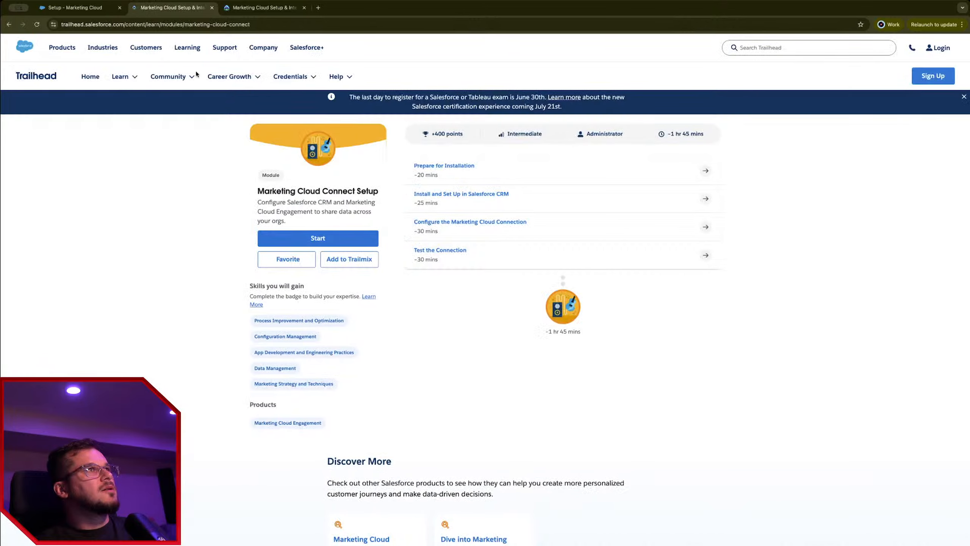
Step: Open the New Integration business unit's details, then the Users list in Setup
{"action": "left_click", "coordinate": [99, 9]}
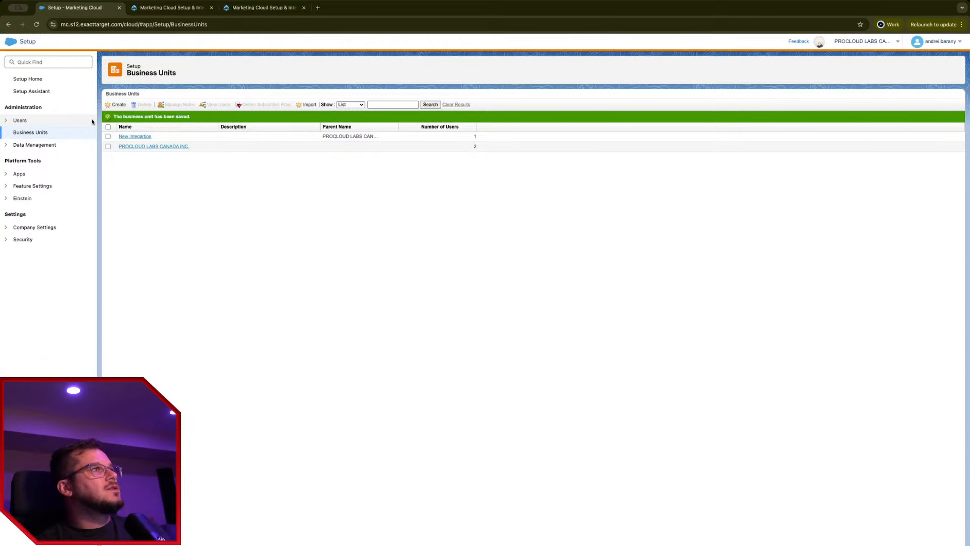
{"action": "left_click", "coordinate": [135, 137]}
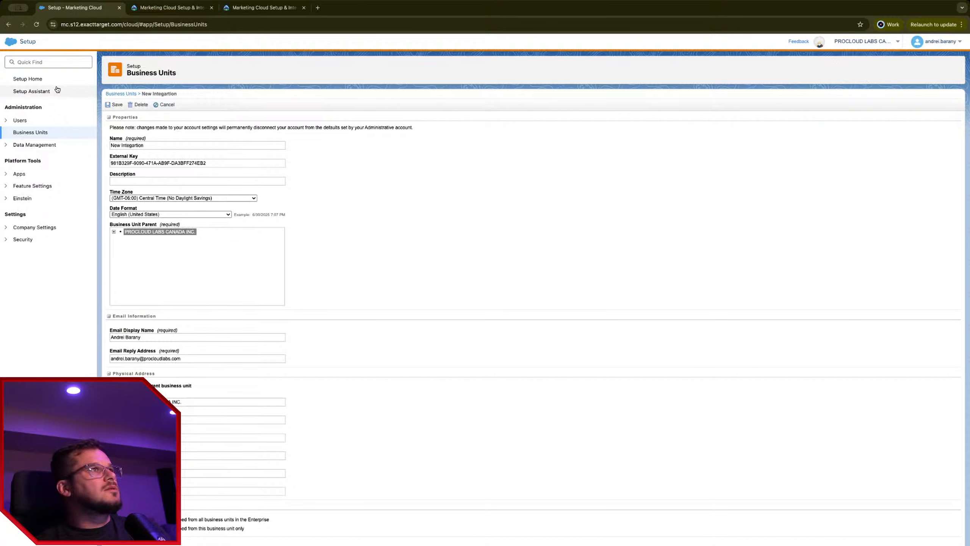
{"action": "left_click", "coordinate": [7, 120]}
{"action": "left_click", "coordinate": [30, 144]}
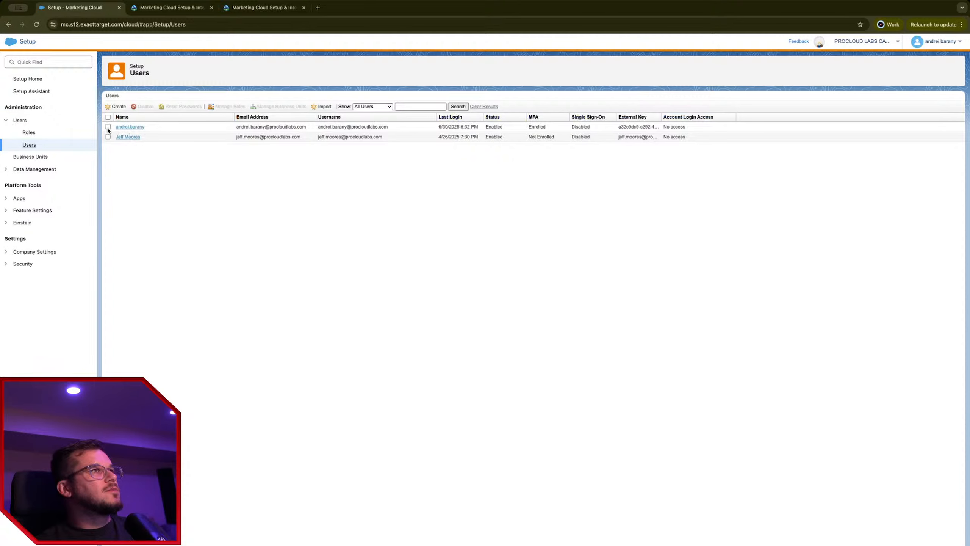
Step: Assign the first user to the New Integration business unit, save, and reload the page
{"action": "left_click", "coordinate": [108, 127]}
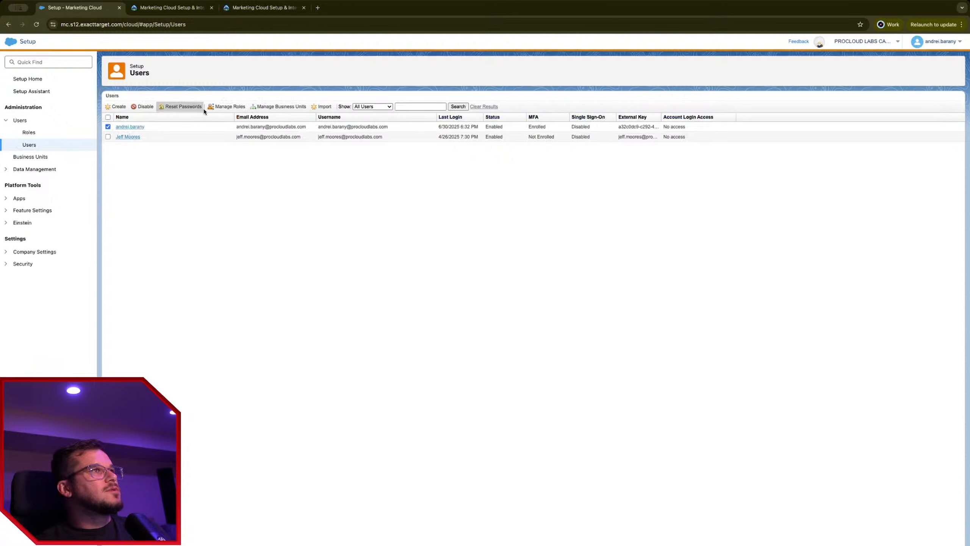
{"action": "left_click", "coordinate": [265, 106]}
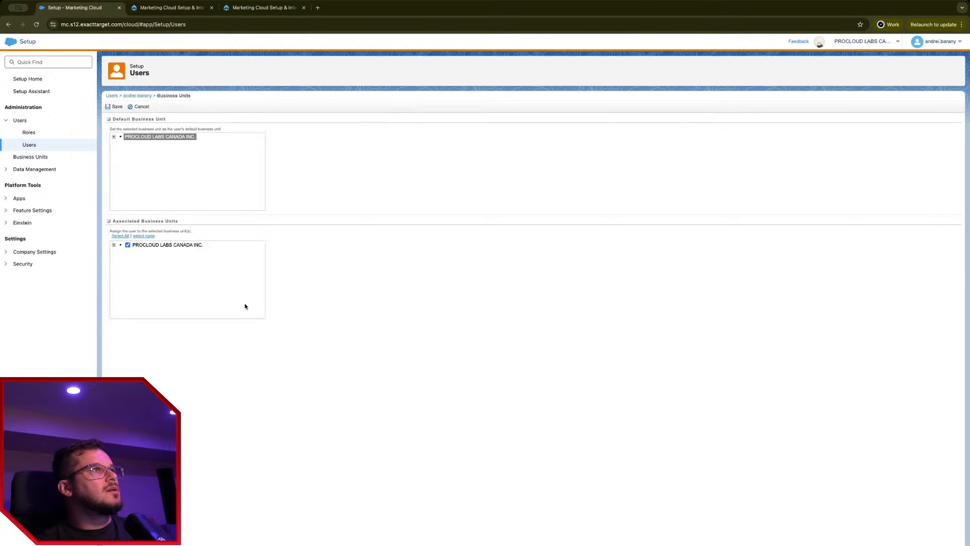
{"action": "left_click", "coordinate": [114, 245]}
{"action": "left_click", "coordinate": [114, 136]}
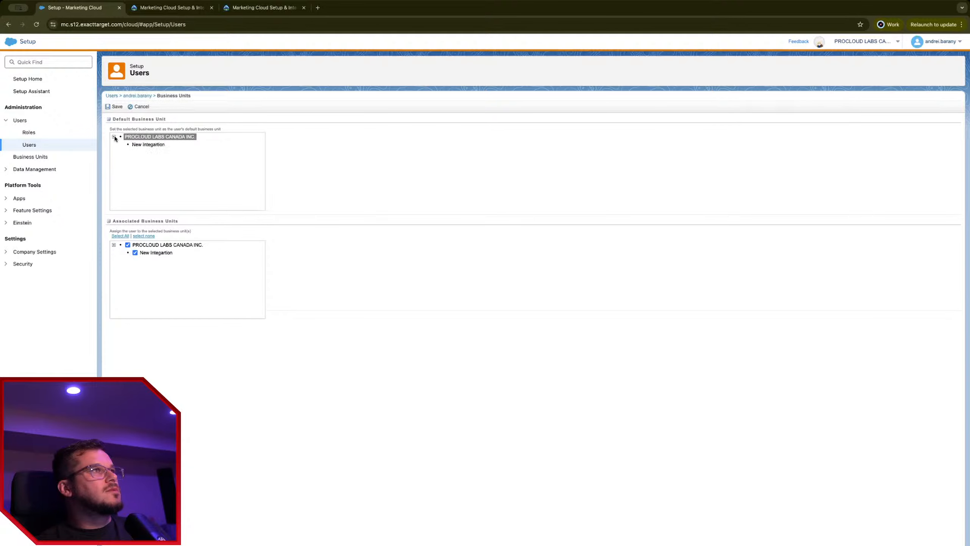
{"action": "left_click", "coordinate": [116, 107]}
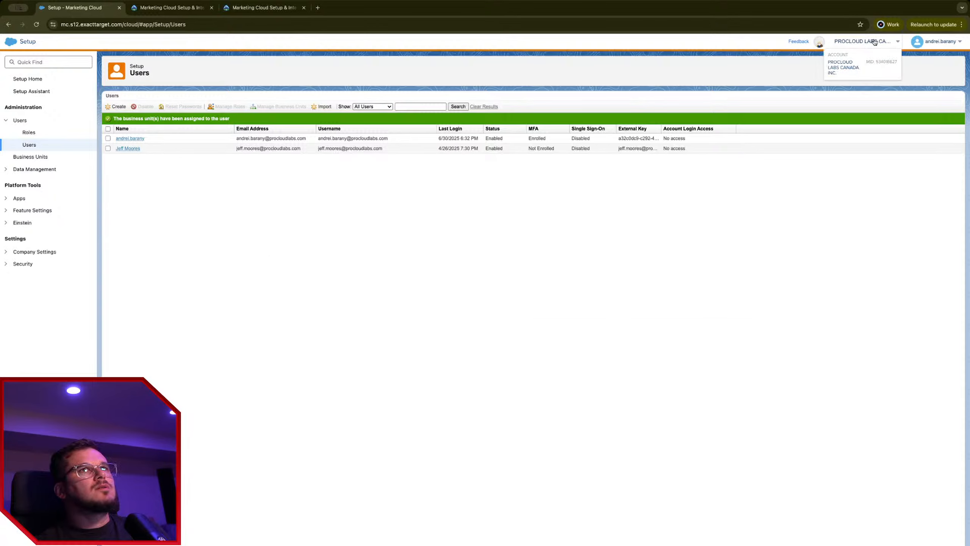
{"action": "left_click", "coordinate": [37, 24]}
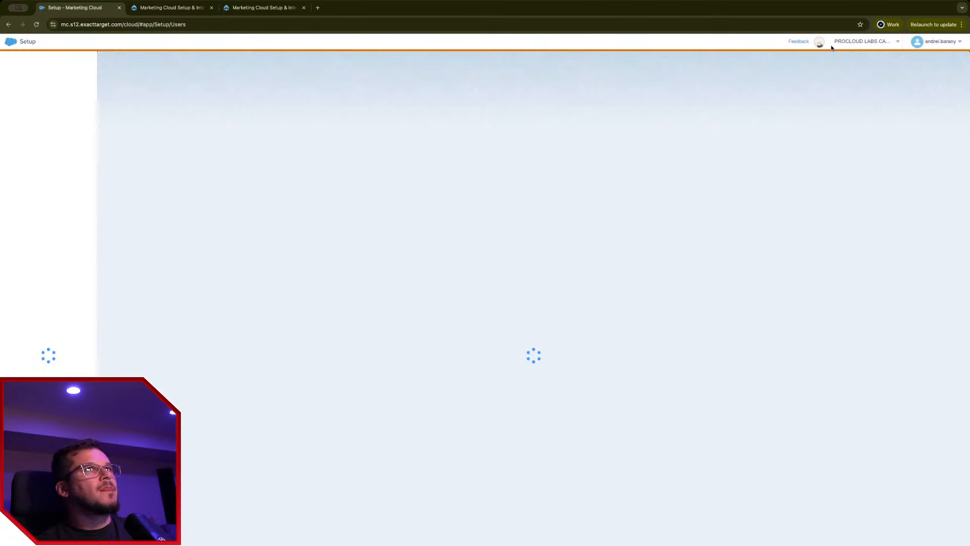
Step: Switch the account context to the New Integration business unit
{"action": "mouse_move", "coordinate": [854, 42]}
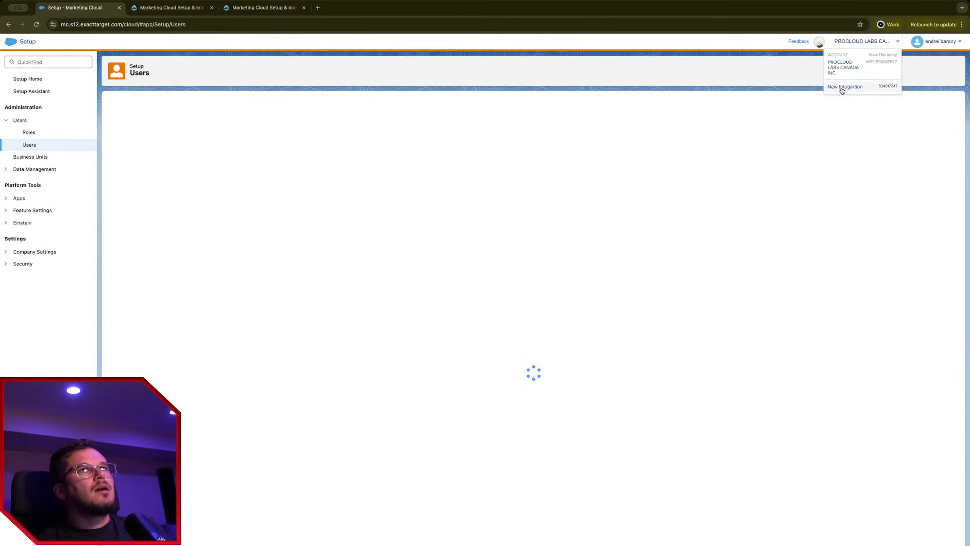
{"action": "left_click", "coordinate": [845, 87]}
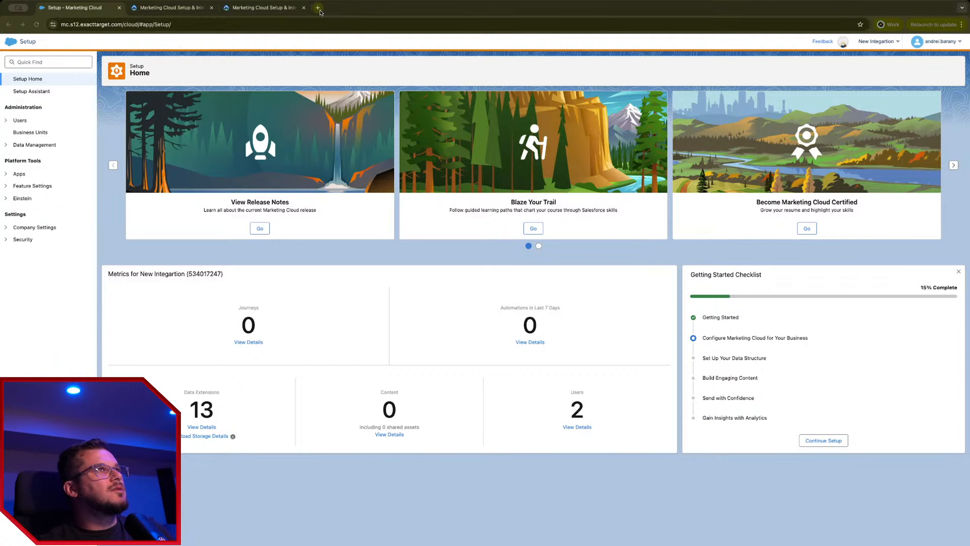
{"action": "left_click", "coordinate": [317, 7]}
{"action": "left_click", "coordinate": [326, 8]}
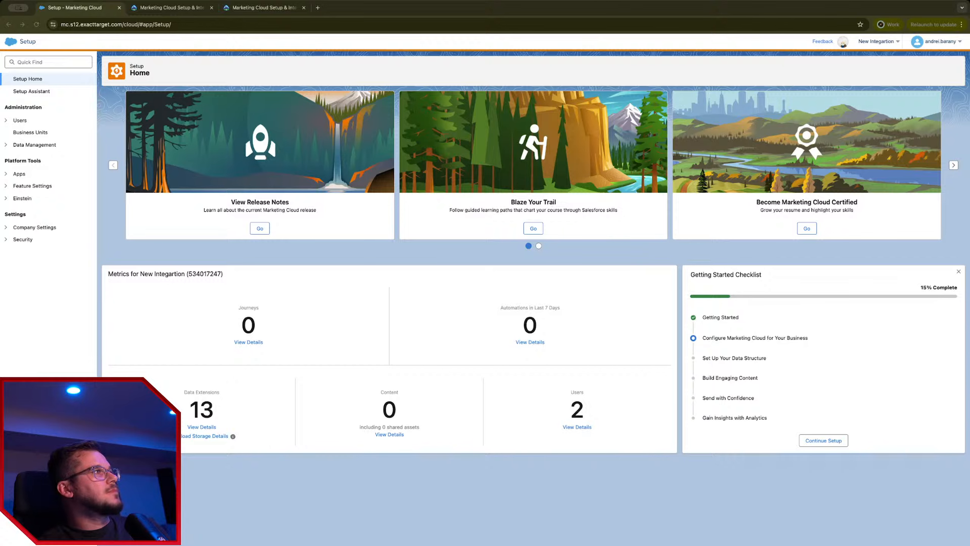
{"action": "left_click_drag", "start_coordinate": [473, 19], "coordinate": [359, 14]}
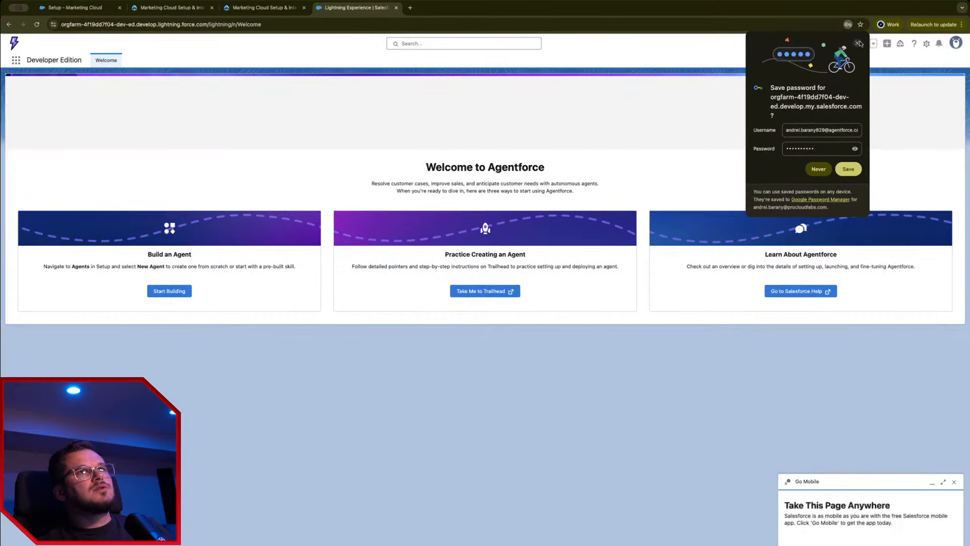
Step: Dismiss the save-password and Go Mobile pop-ups, then launch the Sales app from App Launcher
{"action": "left_click", "coordinate": [857, 43]}
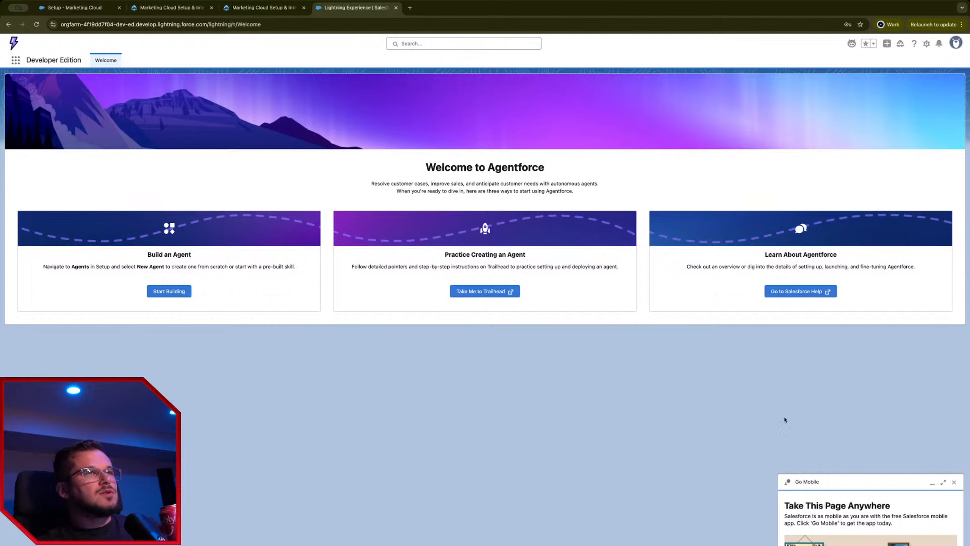
{"action": "left_click", "coordinate": [954, 482]}
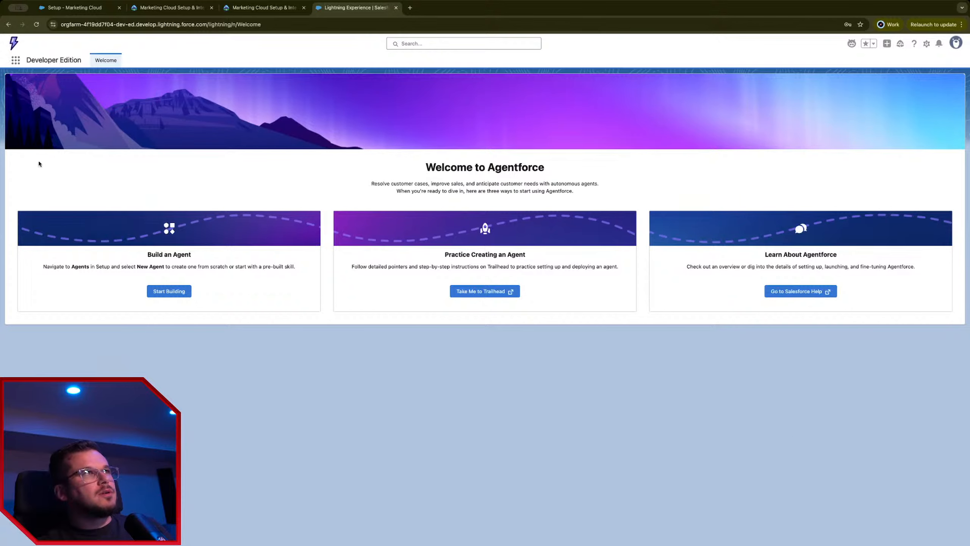
{"action": "left_click", "coordinate": [15, 62]}
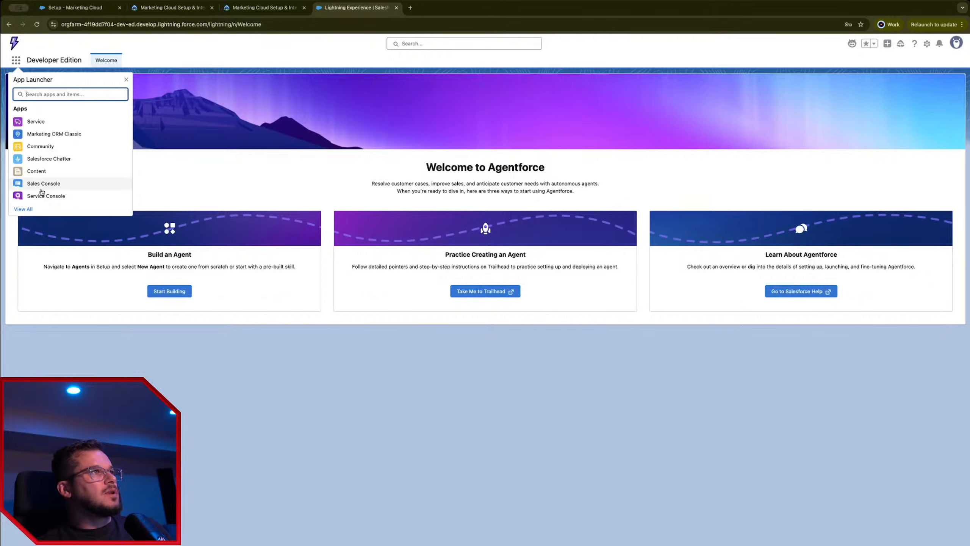
{"action": "left_click", "coordinate": [27, 209]}
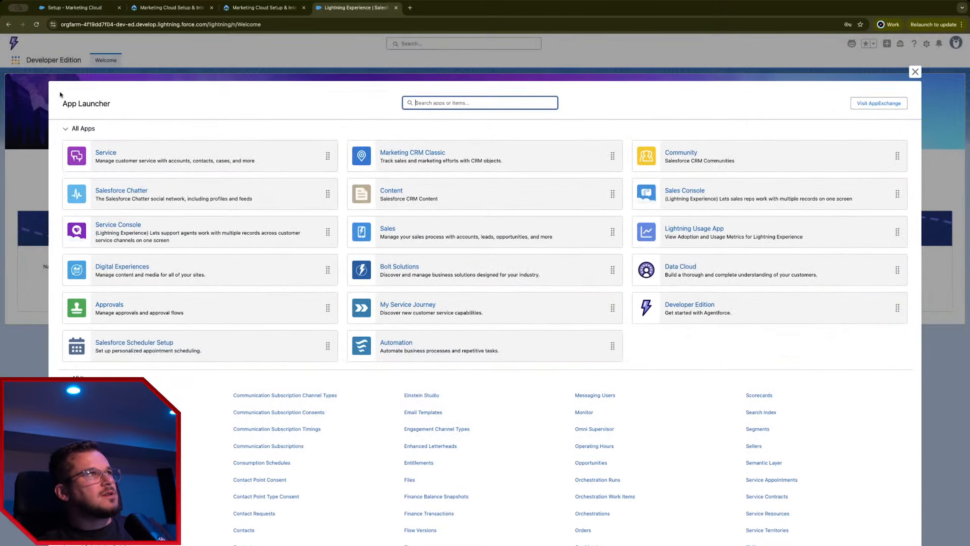
{"action": "left_click", "coordinate": [457, 229]}
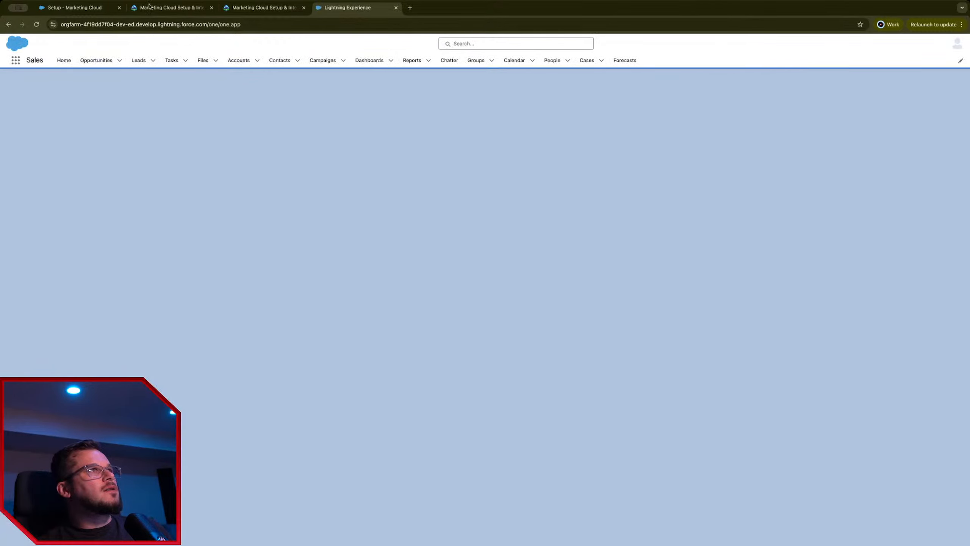
Step: From Trailhead's Prepare for Installation unit, open the Install the Marketing Cloud Connect Managed Package article
{"action": "left_click", "coordinate": [148, 7]}
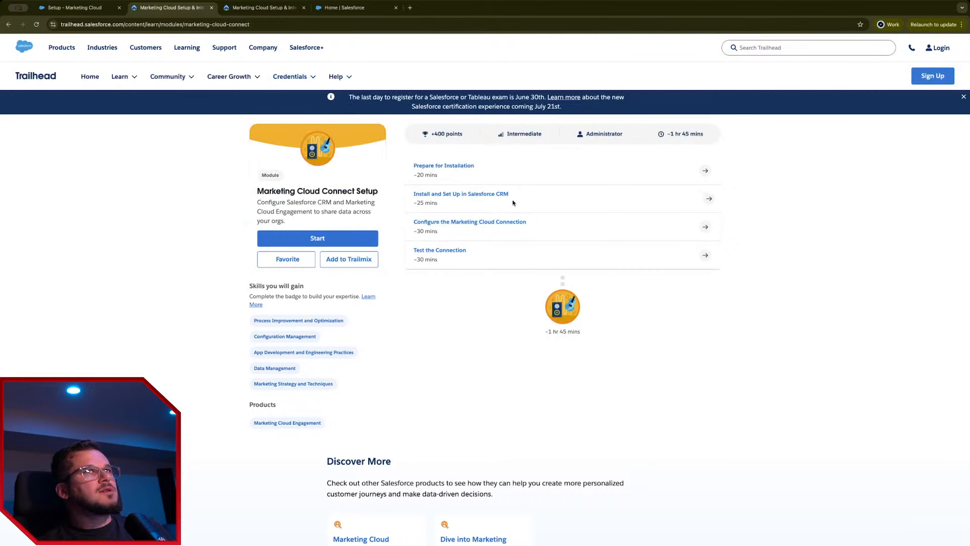
{"action": "left_click", "coordinate": [456, 171]}
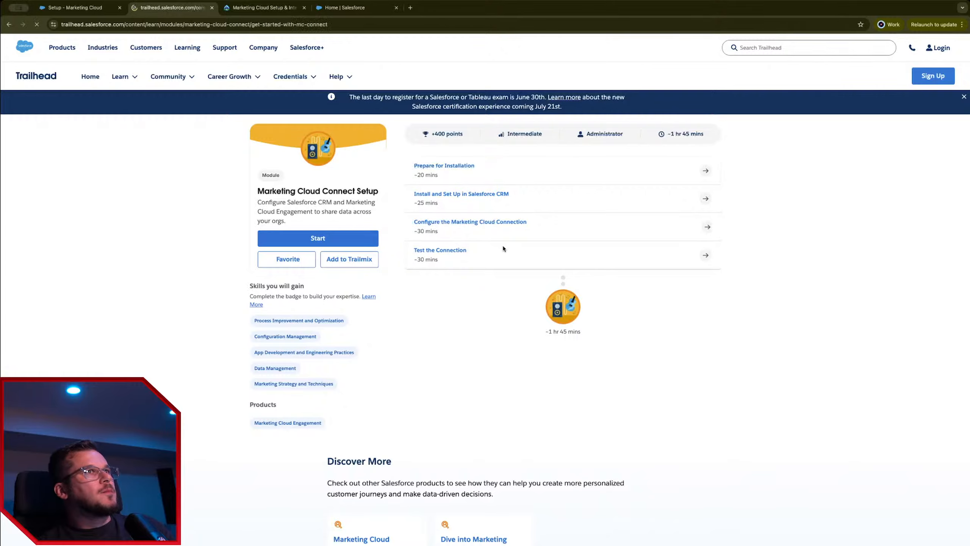
{"action": "scroll", "coordinate": [266, 384], "scroll_direction": "down", "scroll_amount": 3}
{"action": "scroll", "coordinate": [266, 384], "scroll_direction": "down", "scroll_amount": 2}
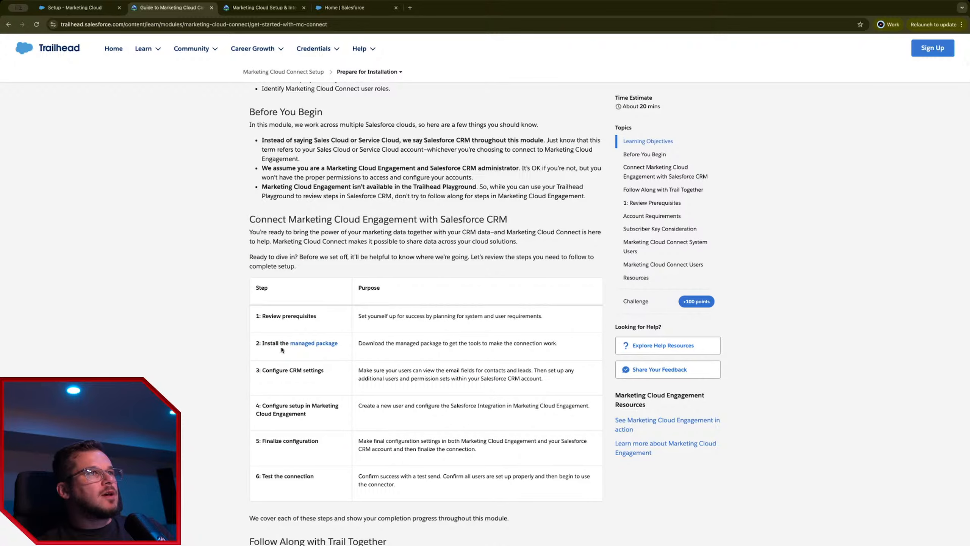
{"action": "left_click", "coordinate": [314, 343], "text": "super"}
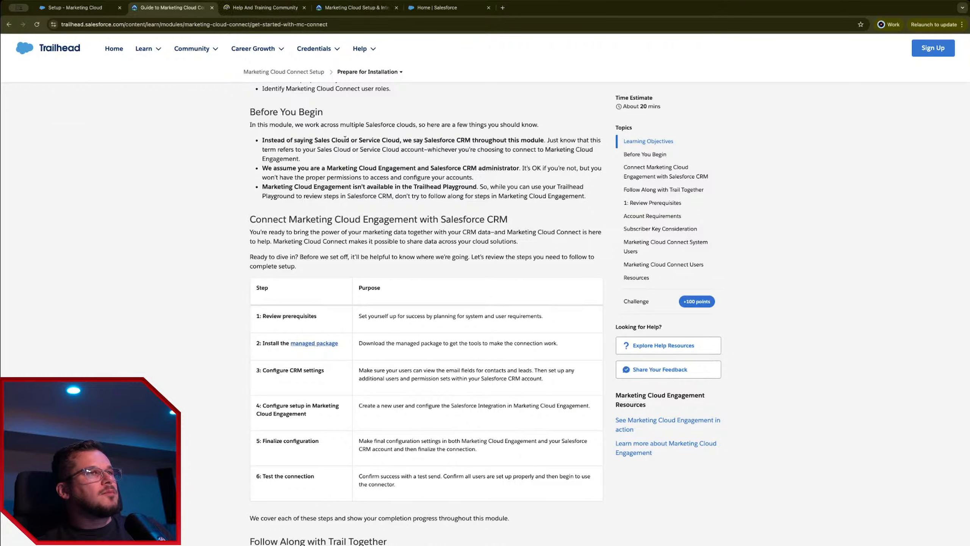
{"action": "left_click", "coordinate": [278, 16]}
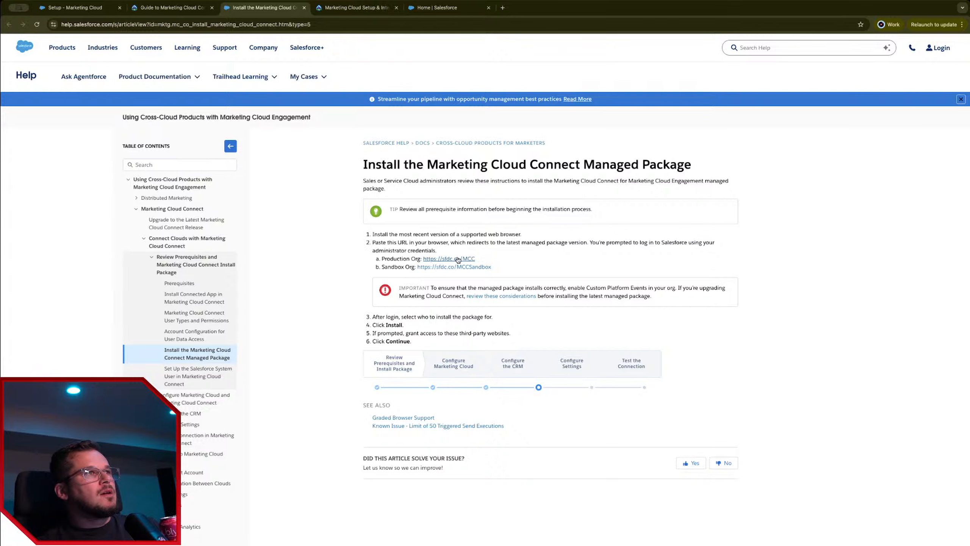
Step: Open the Install Connected App article, then its Hyperforce Stack link to the stack location article
{"action": "middle_click", "coordinate": [209, 302]}
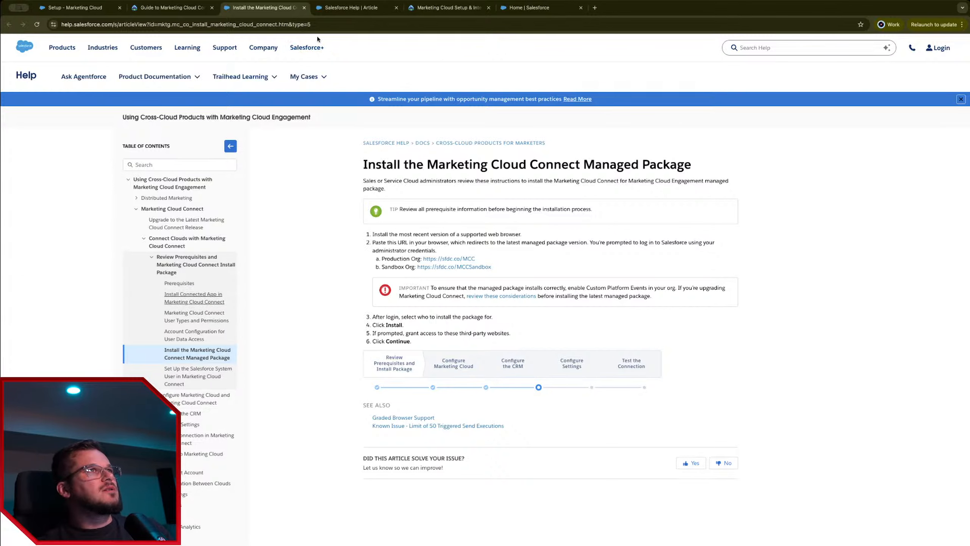
{"action": "left_click", "coordinate": [350, 9]}
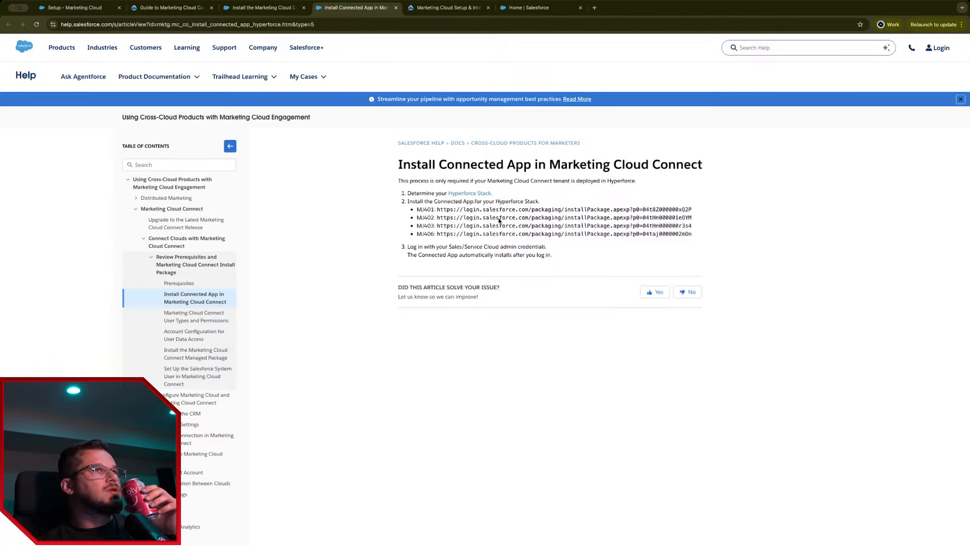
{"action": "middle_click", "coordinate": [473, 193]}
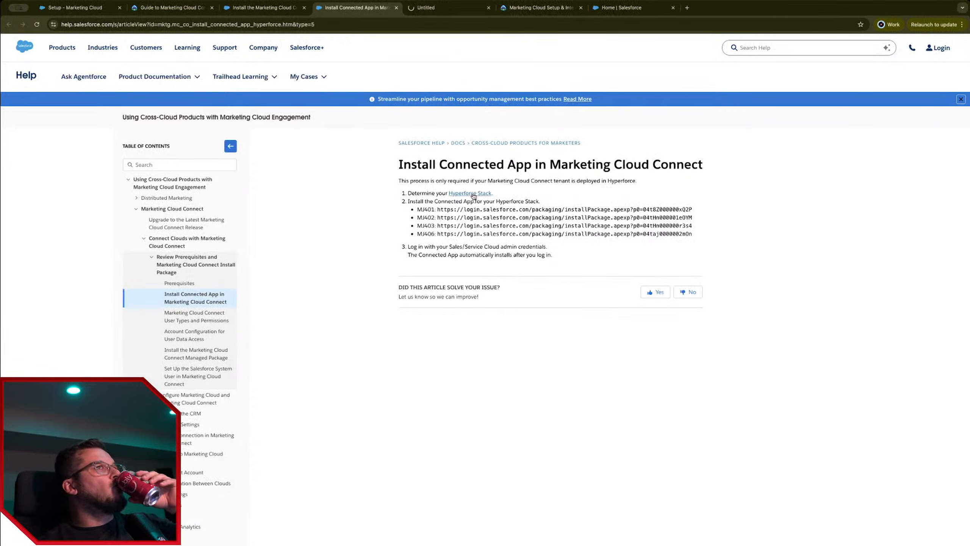
{"action": "left_click", "coordinate": [452, 7]}
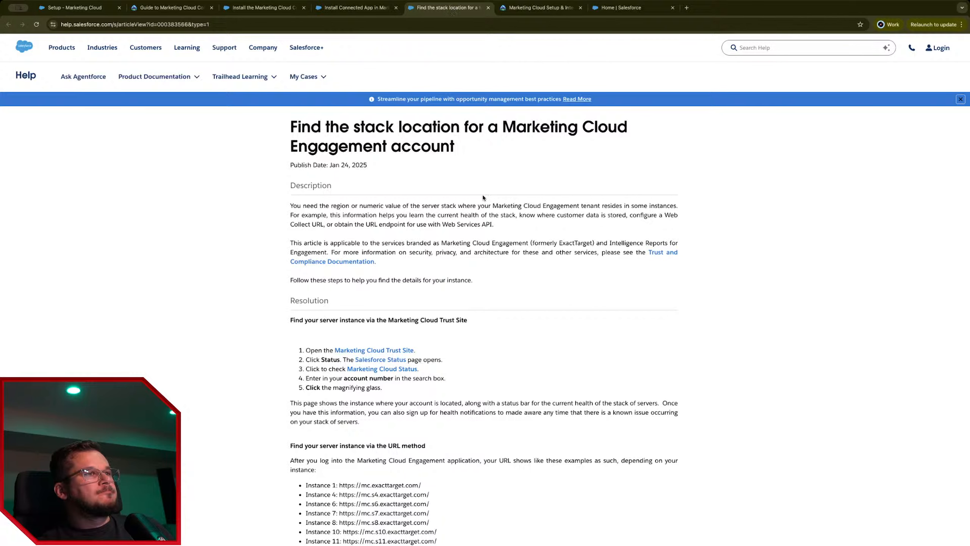
Step: Highlight the notes on where the account is located and stack numbers in URLs
{"action": "scroll", "coordinate": [498, 371], "scroll_direction": "down", "scroll_amount": 2}
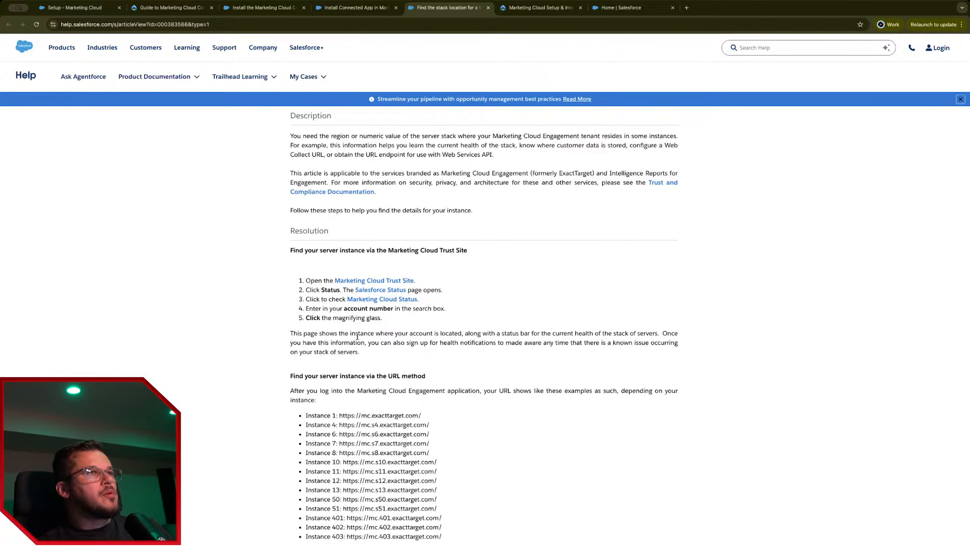
{"action": "left_click_drag", "start_coordinate": [385, 333], "coordinate": [534, 364]}
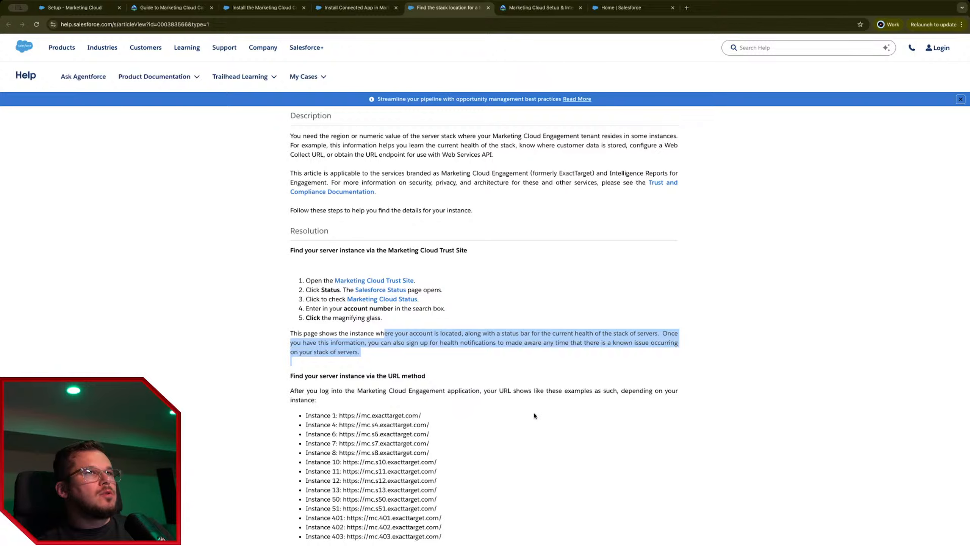
{"action": "scroll", "coordinate": [534, 414], "scroll_direction": "down", "scroll_amount": 8}
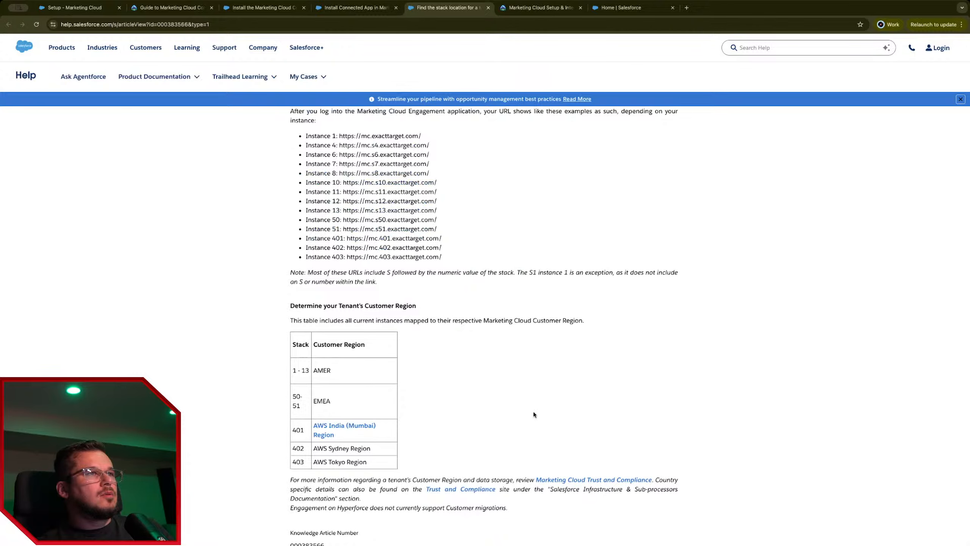
{"action": "scroll", "coordinate": [534, 415], "scroll_direction": "up", "scroll_amount": 6}
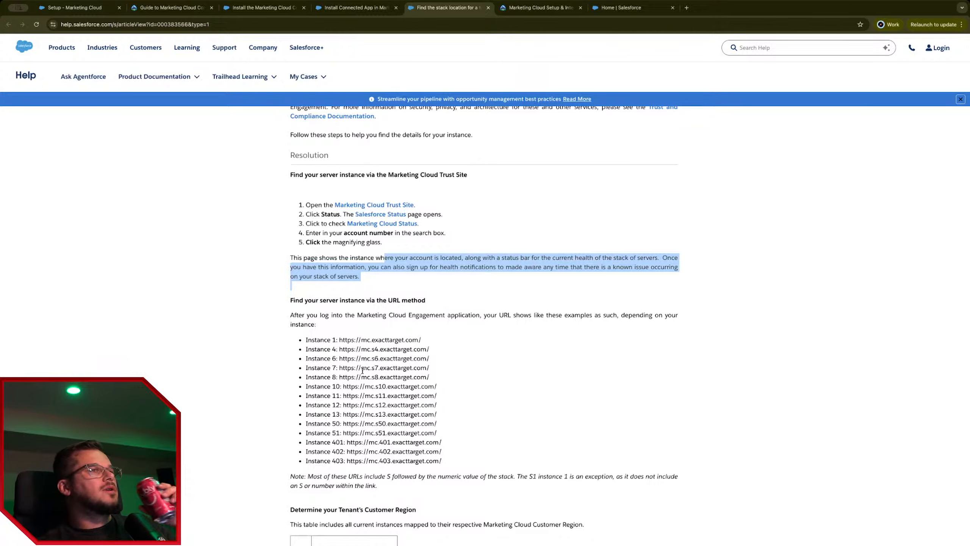
{"action": "scroll", "coordinate": [362, 370], "scroll_direction": "down", "scroll_amount": 1}
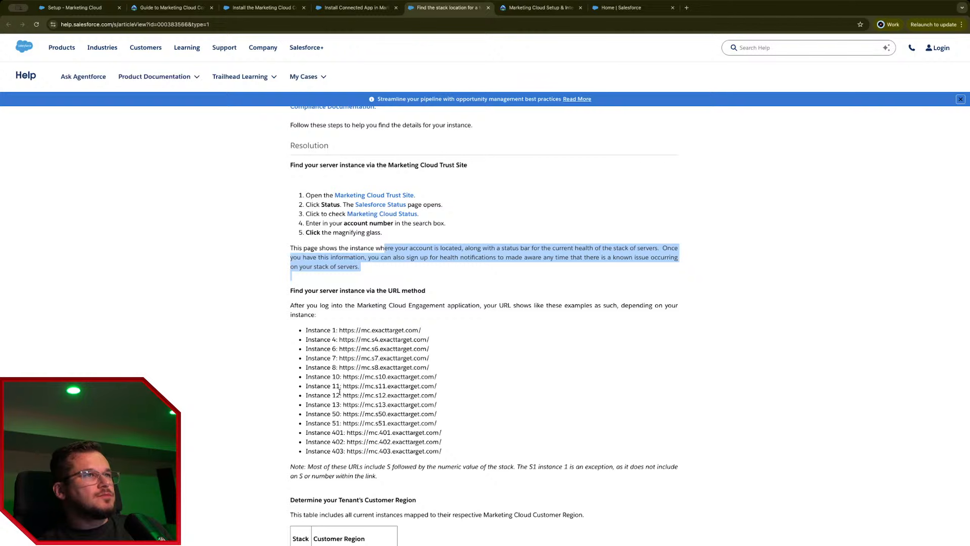
{"action": "left_click_drag", "start_coordinate": [291, 466], "coordinate": [600, 476]}
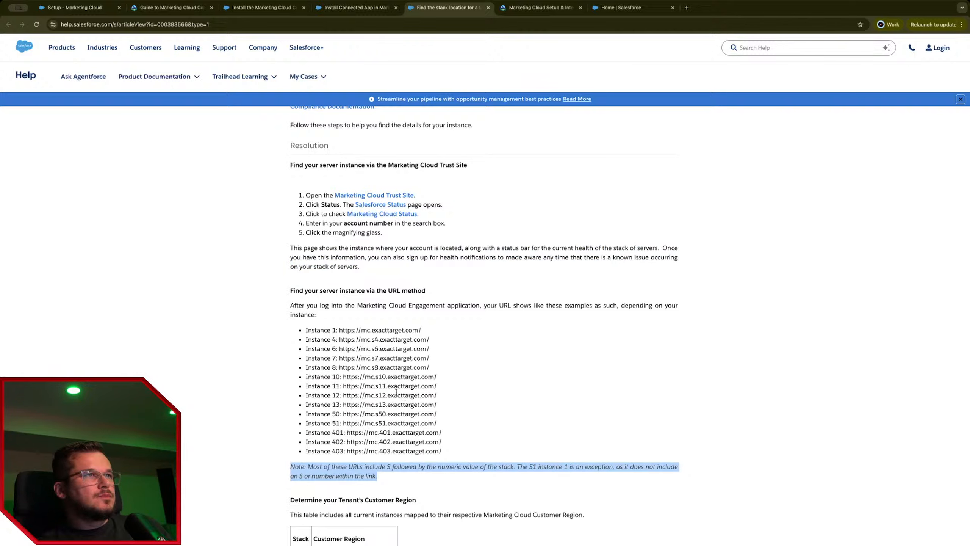
{"action": "left_click_drag", "start_coordinate": [361, 420], "coordinate": [457, 453]}
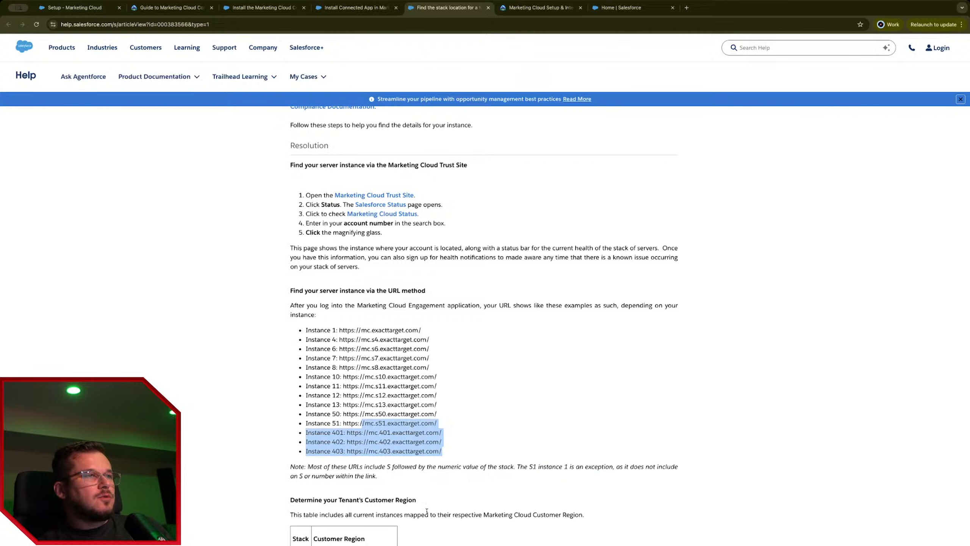
Step: Review the stack-to-region table and instance 401/402 URLs, then return to the Install Connected App article
{"action": "scroll", "coordinate": [426, 514], "scroll_direction": "down", "scroll_amount": 3}
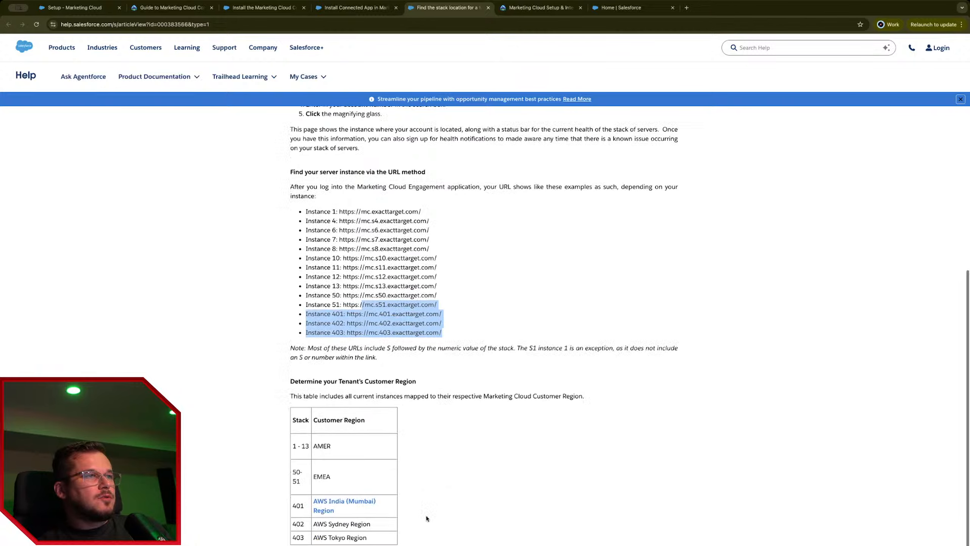
{"action": "left_click_drag", "start_coordinate": [373, 533], "coordinate": [289, 502]}
{"action": "left_click", "coordinate": [380, 535]}
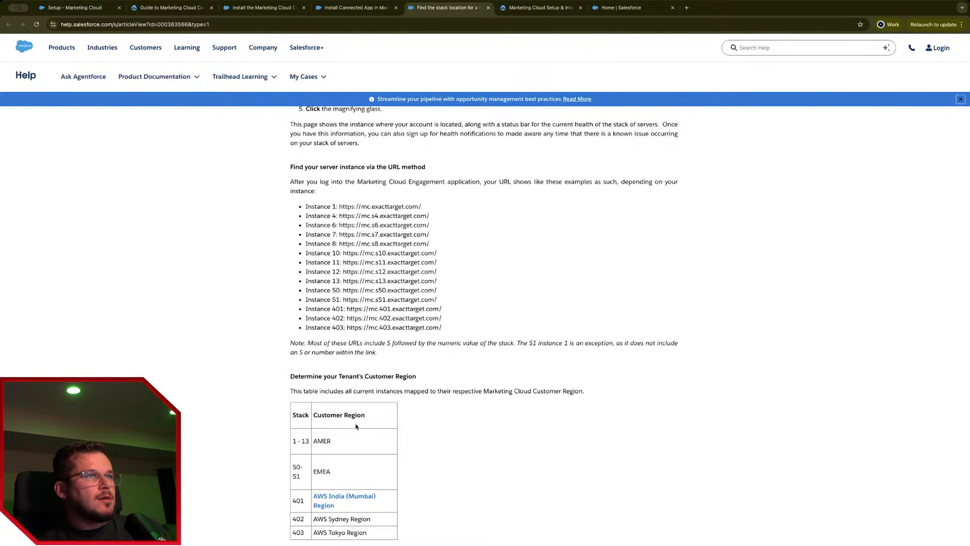
{"action": "left_click_drag", "start_coordinate": [353, 391], "coordinate": [413, 392]}
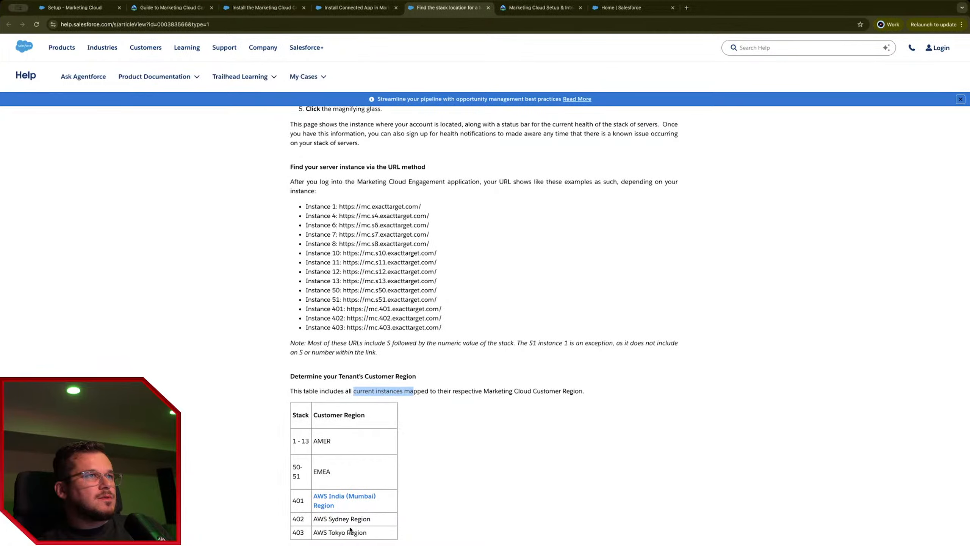
{"action": "left_click_drag", "start_coordinate": [333, 308], "coordinate": [476, 320]}
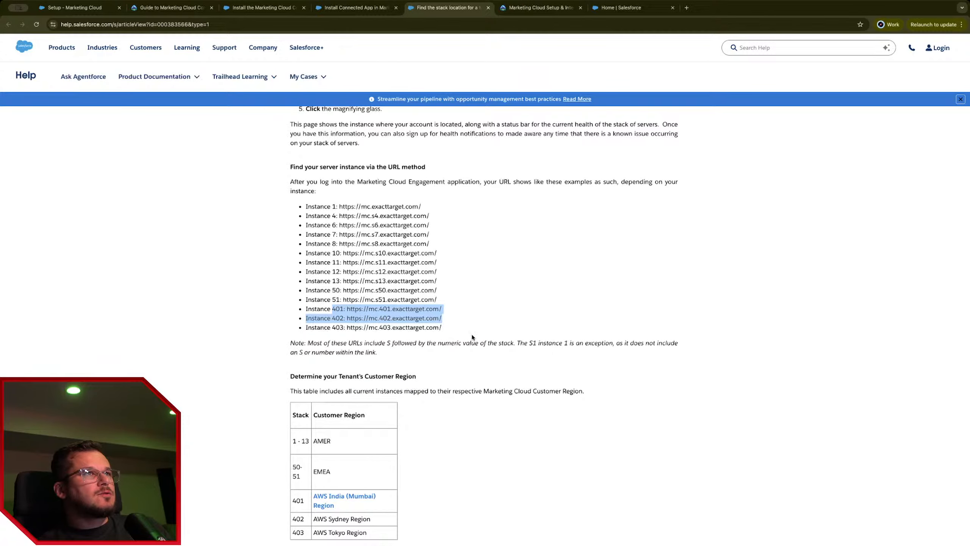
{"action": "scroll", "coordinate": [514, 405], "scroll_direction": "down", "scroll_amount": 1}
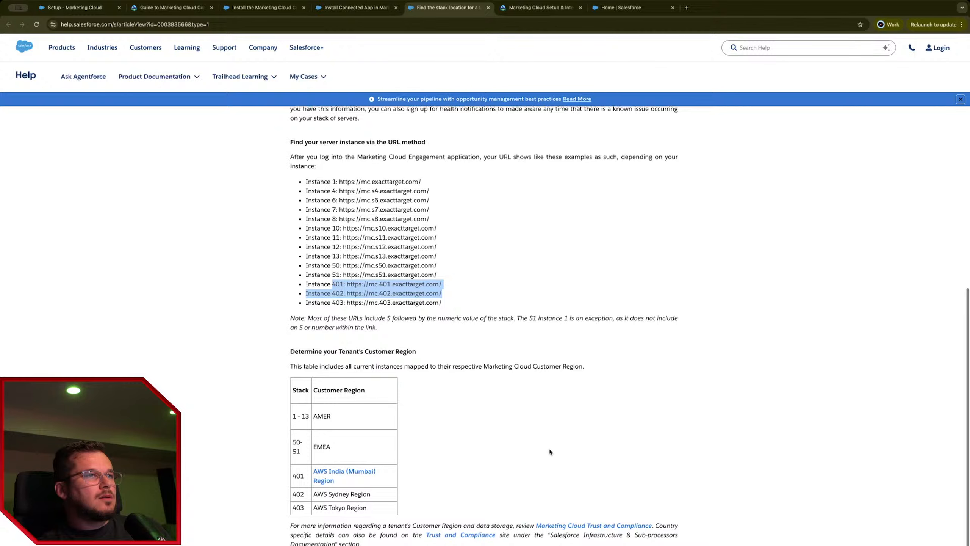
{"action": "scroll", "coordinate": [555, 451], "scroll_direction": "up", "scroll_amount": 10}
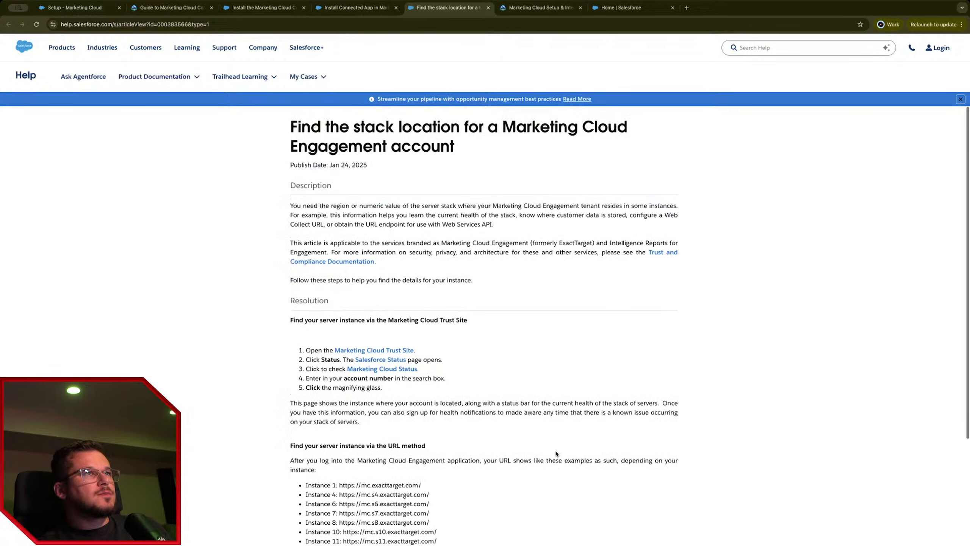
{"action": "left_click", "coordinate": [388, 9]}
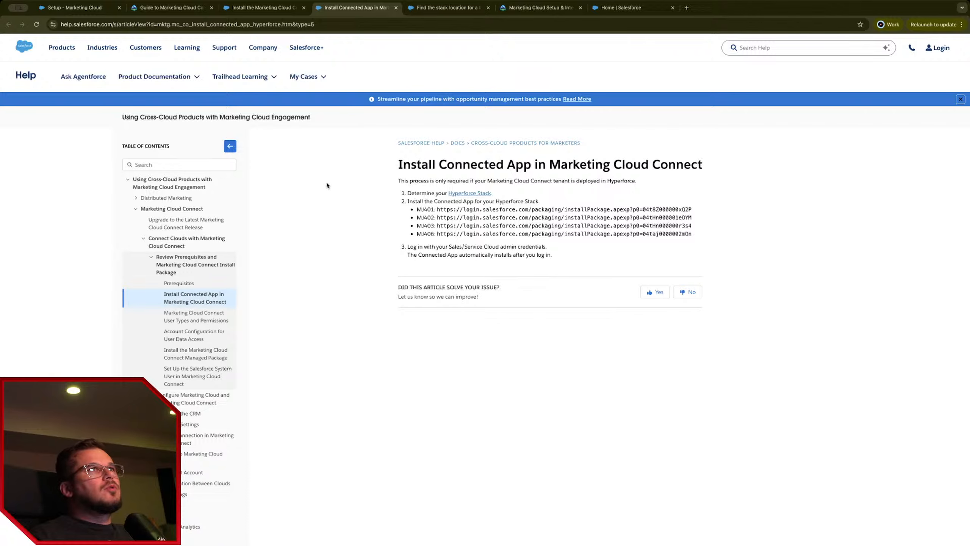
Step: Browse the managed package, Trailhead, Marketing Cloud Setup, stack location and Install Connected App tabs
{"action": "left_click", "coordinate": [248, 10]}
{"action": "left_click", "coordinate": [172, 9]}
{"action": "left_click", "coordinate": [116, 11]}
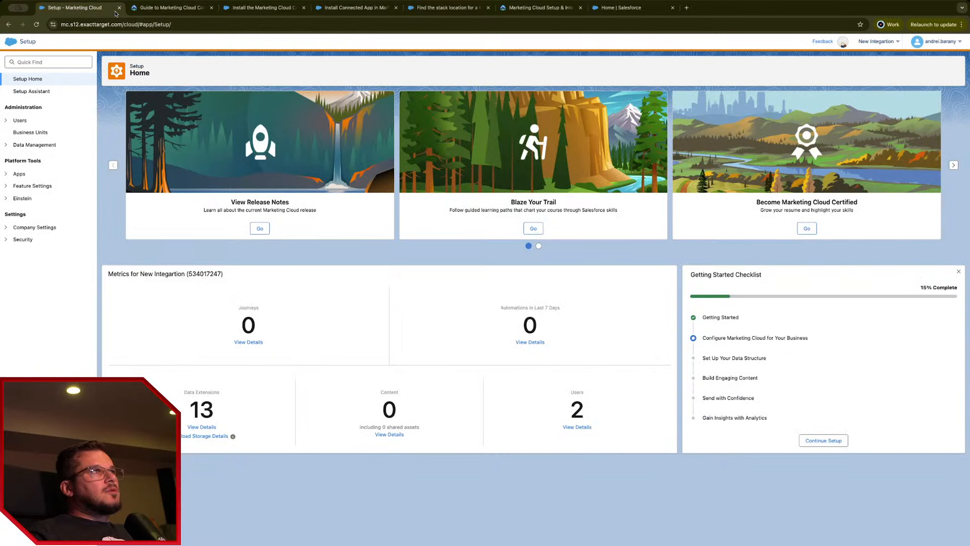
{"action": "left_click", "coordinate": [338, 9]}
{"action": "left_click", "coordinate": [424, 9]}
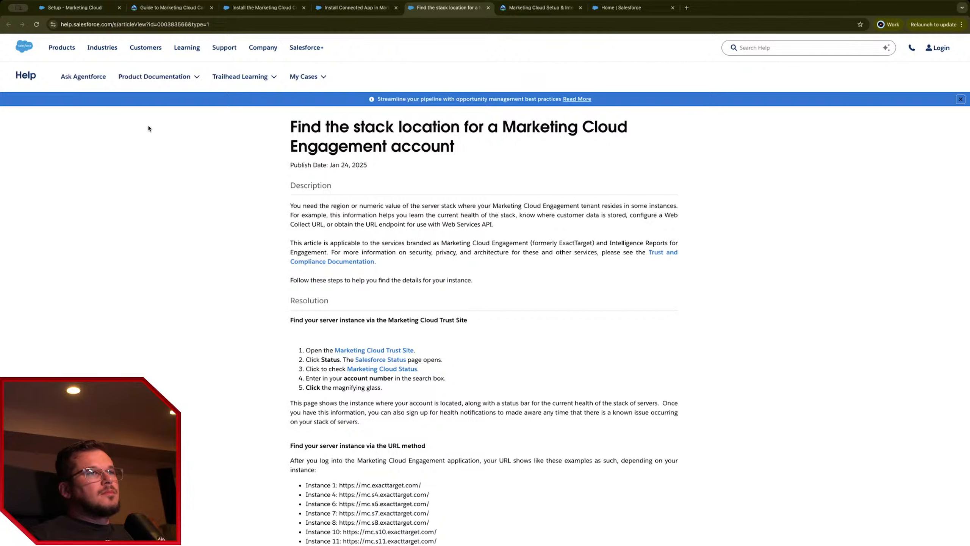
{"action": "left_click", "coordinate": [177, 8]}
{"action": "left_click", "coordinate": [336, 9]}
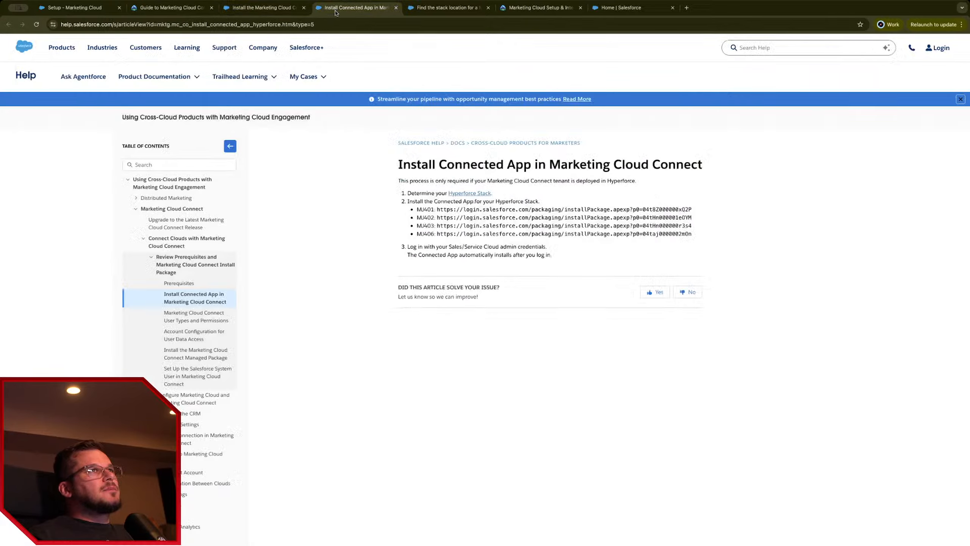
Step: Read the User Types and Permissions article, highlighting the administrator description and dedicated system user advice
{"action": "left_click", "coordinate": [197, 316]}
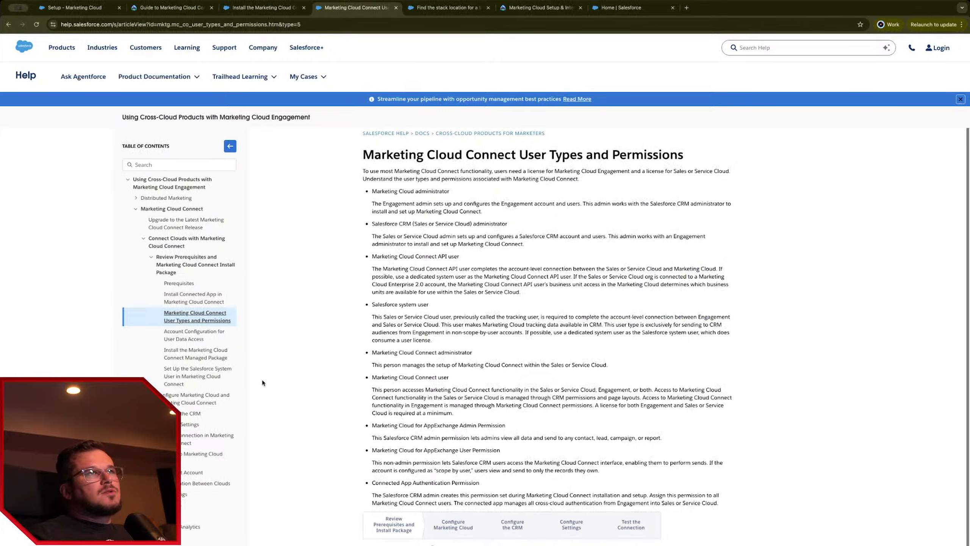
{"action": "left_click_drag", "start_coordinate": [383, 203], "coordinate": [430, 207]}
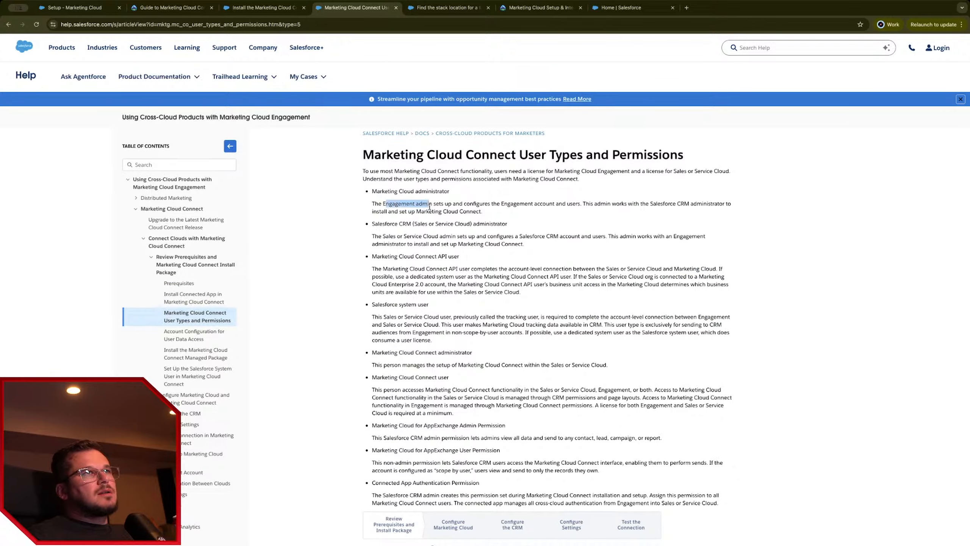
{"action": "left_click", "coordinate": [430, 206]}
{"action": "left_click_drag", "start_coordinate": [386, 276], "coordinate": [476, 276]}
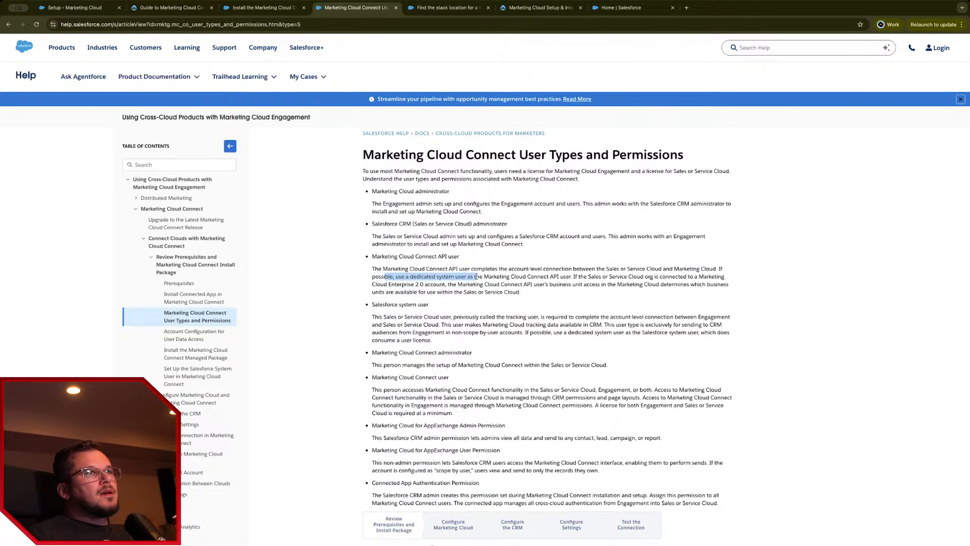
Step: Review the Account Configuration for User Data Access article, then return to the Trailhead setup guide
{"action": "left_click", "coordinate": [183, 338]}
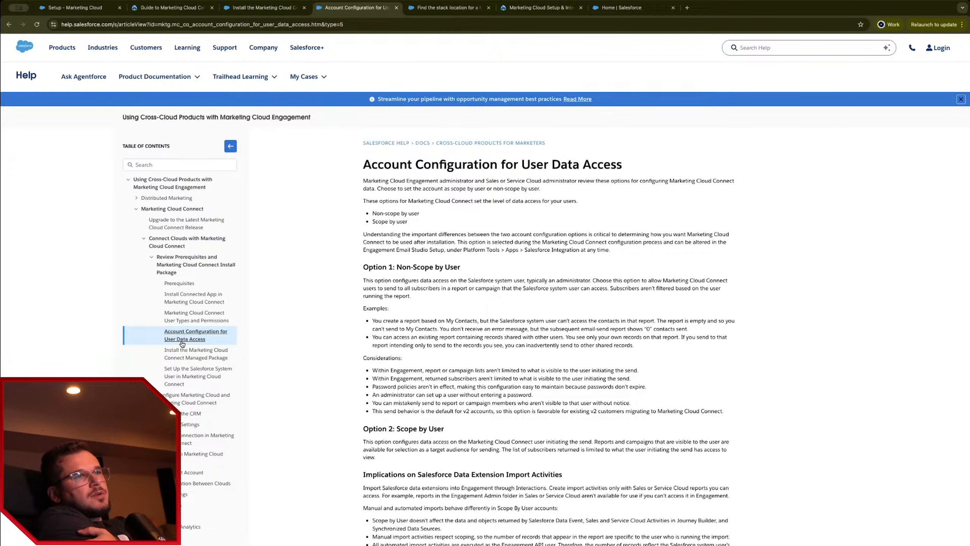
{"action": "scroll", "coordinate": [209, 337], "scroll_direction": "down", "scroll_amount": 4}
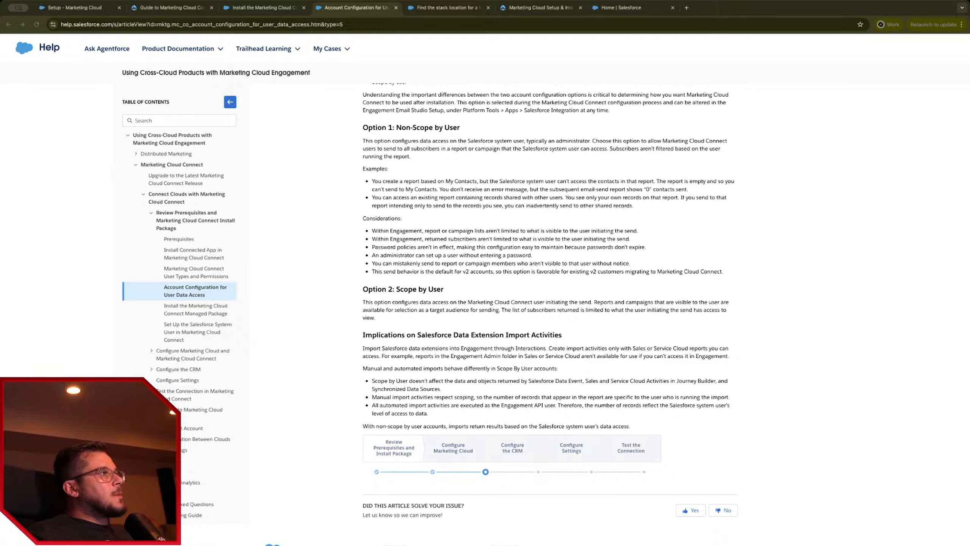
{"action": "left_click", "coordinate": [324, 159]}
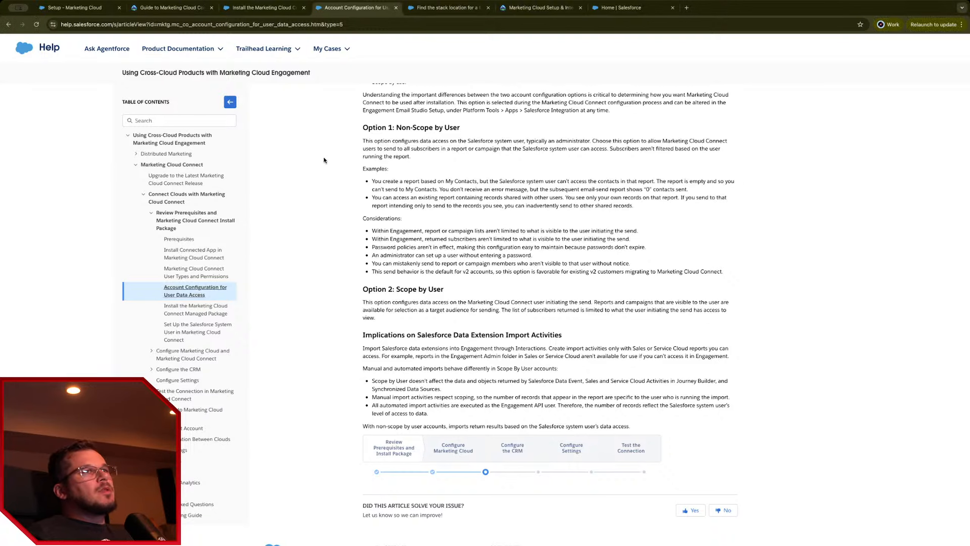
{"action": "scroll", "coordinate": [370, 48], "scroll_direction": "up", "scroll_amount": 4}
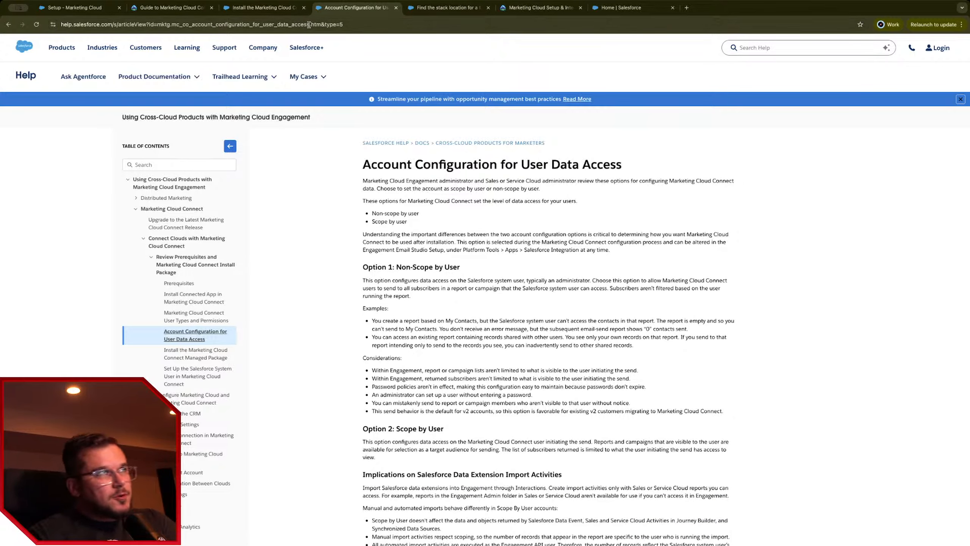
{"action": "left_click", "coordinate": [284, 9]}
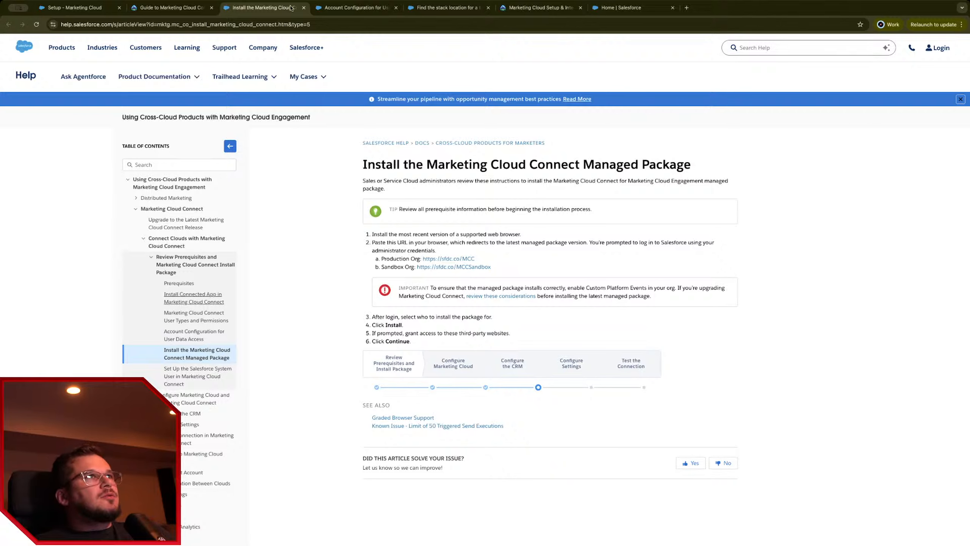
{"action": "left_click", "coordinate": [167, 8]}
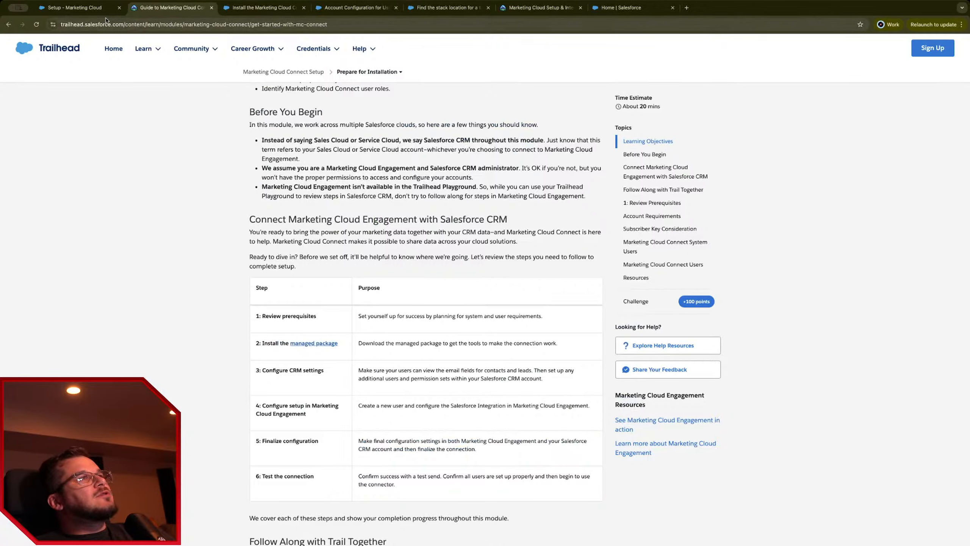
Step: Compare the Trailhead setup guide with the Marketing Cloud Setup home, then switch to the new Miro board
{"action": "left_click", "coordinate": [86, 10]}
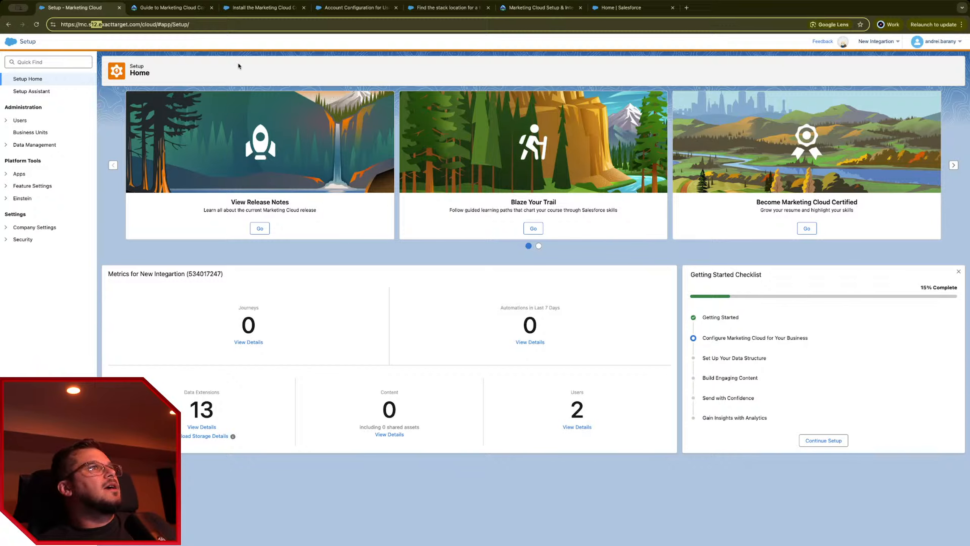
{"action": "left_click", "coordinate": [182, 8]}
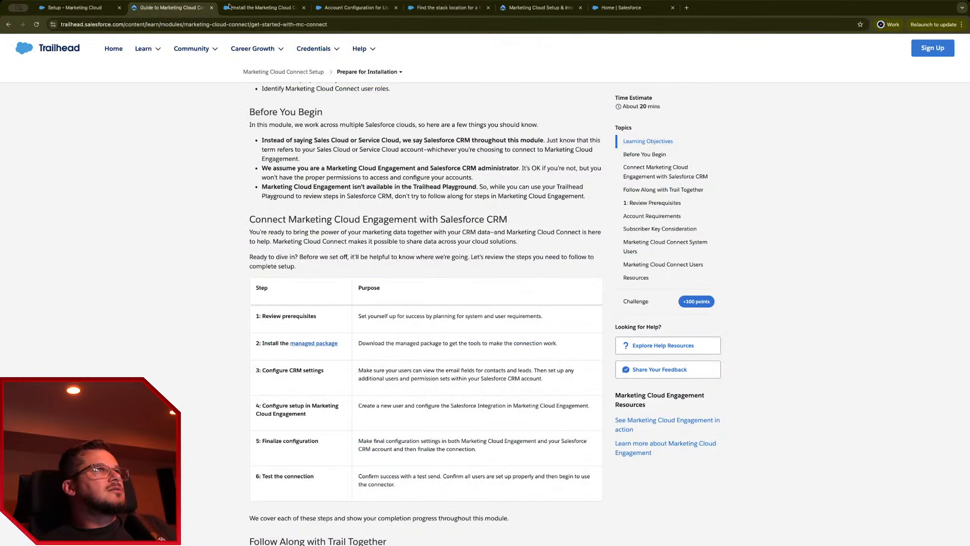
{"action": "scroll", "coordinate": [231, 252], "scroll_direction": "up", "scroll_amount": 5}
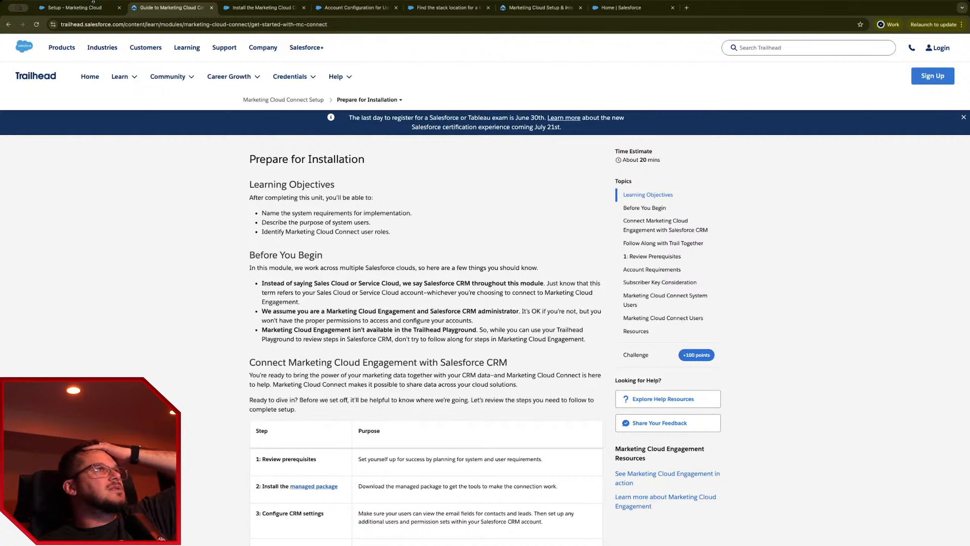
{"action": "left_click", "coordinate": [62, 7]}
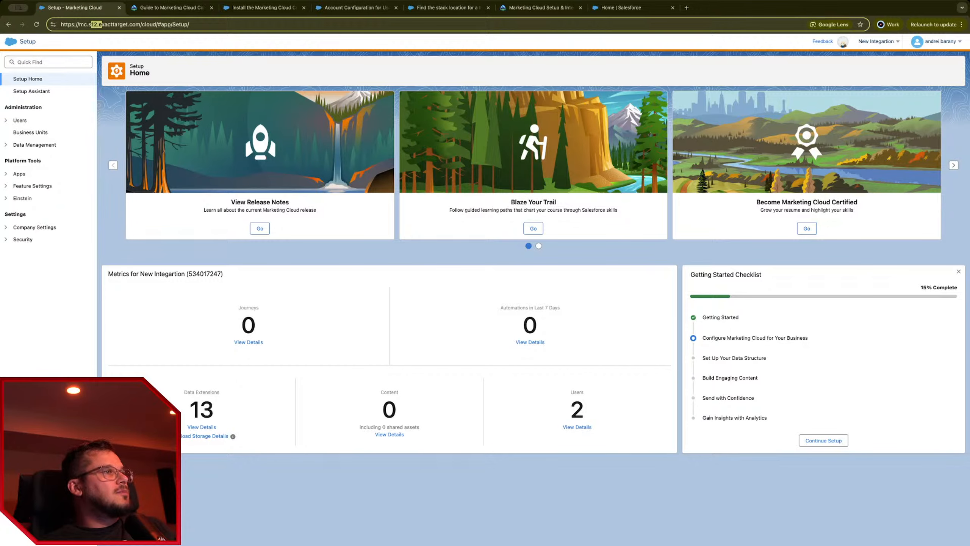
{"action": "key", "text": "super+Tab"}
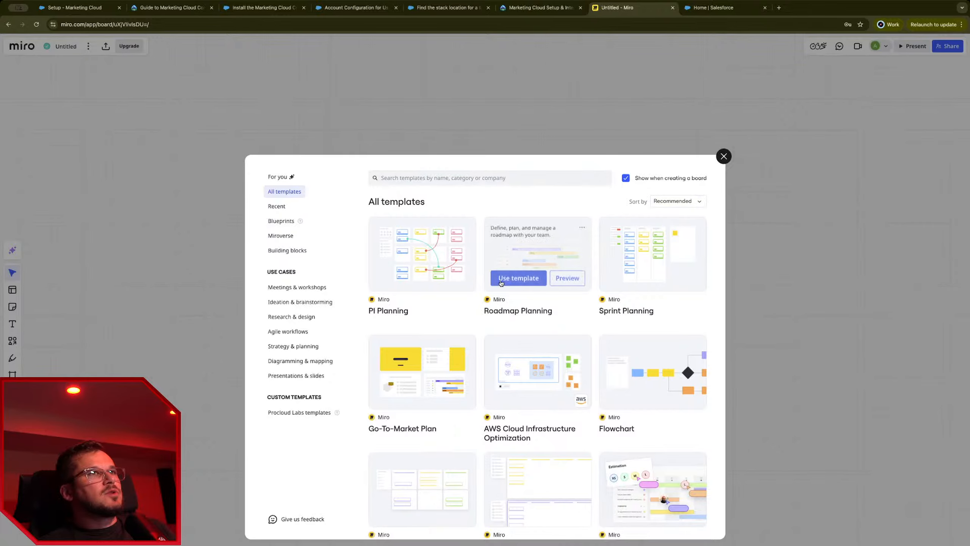
Step: Search the template gallery for integration templates and scroll through the results
{"action": "left_click", "coordinate": [438, 183]}
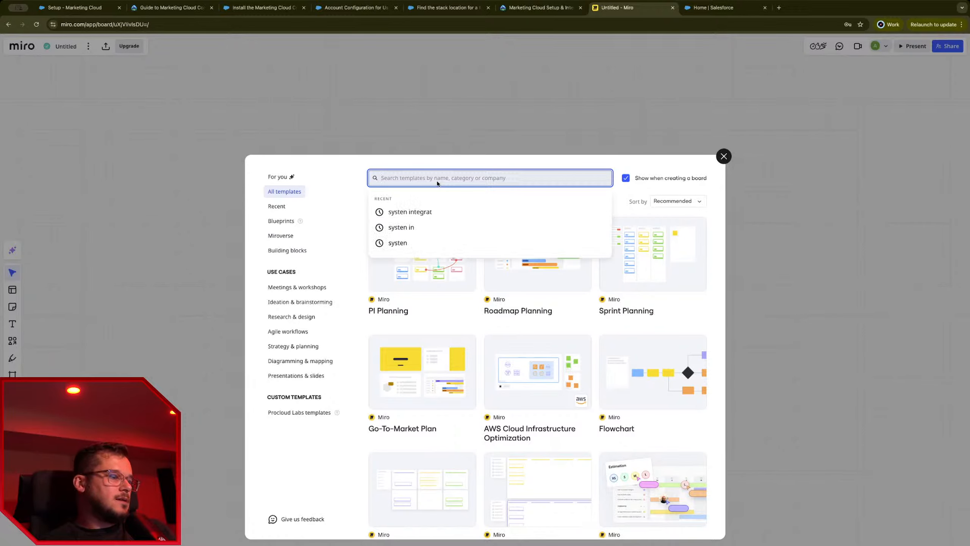
{"action": "type", "text": "im"}
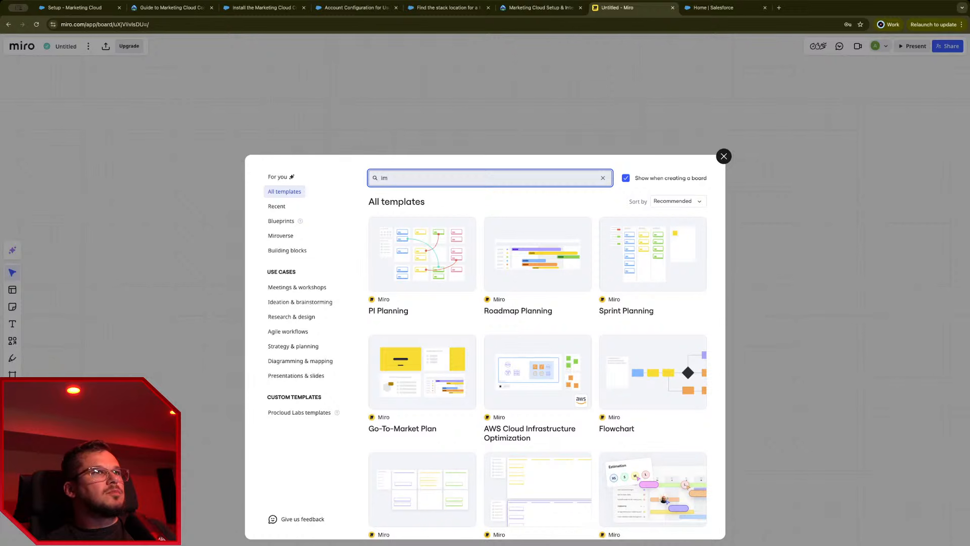
{"action": "type", "text": "p"}
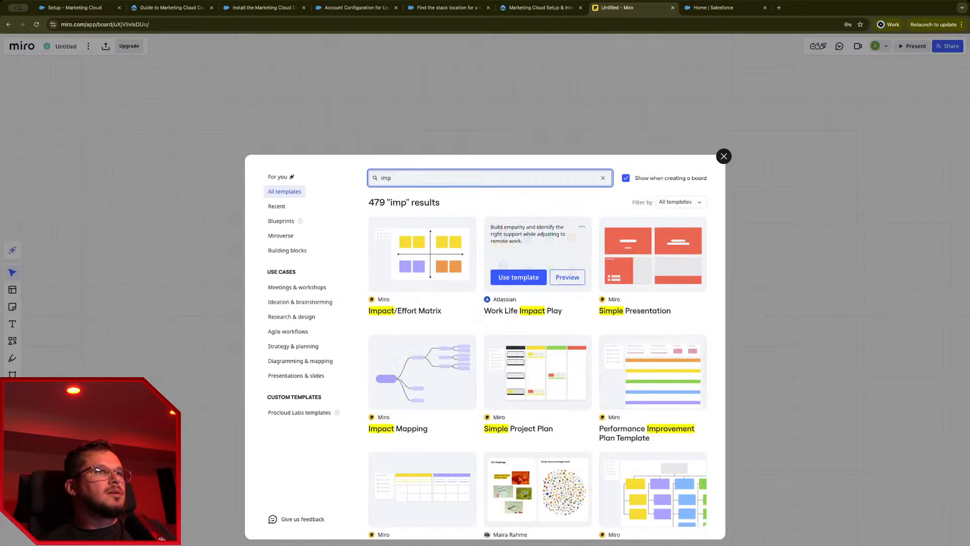
{"action": "type", "text": "egra"}
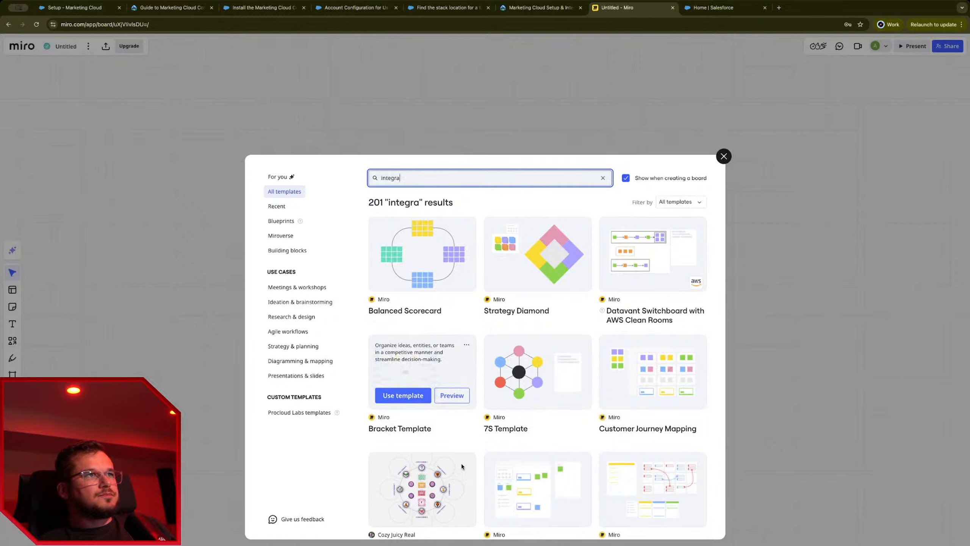
{"action": "scroll", "coordinate": [536, 485], "scroll_direction": "down", "scroll_amount": 8}
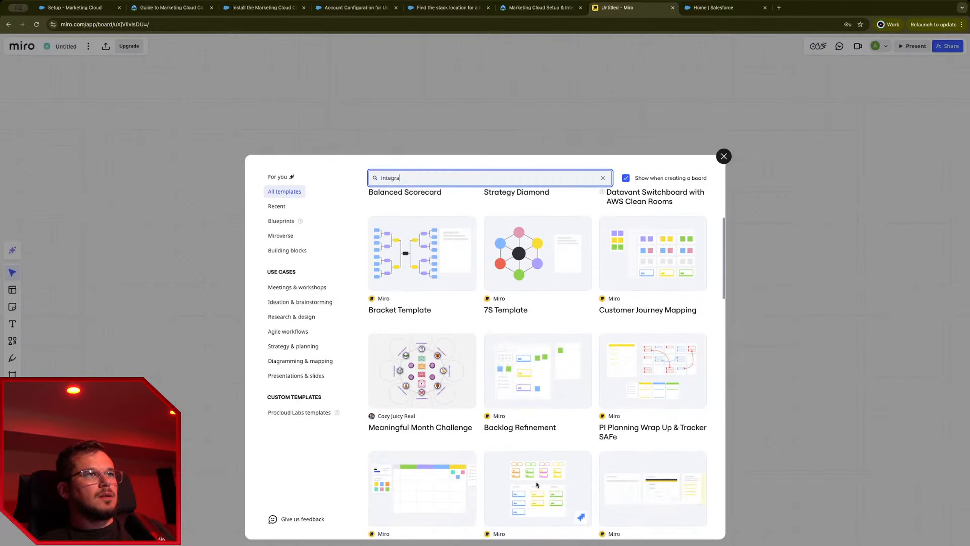
{"action": "scroll", "coordinate": [536, 485], "scroll_direction": "down", "scroll_amount": 2}
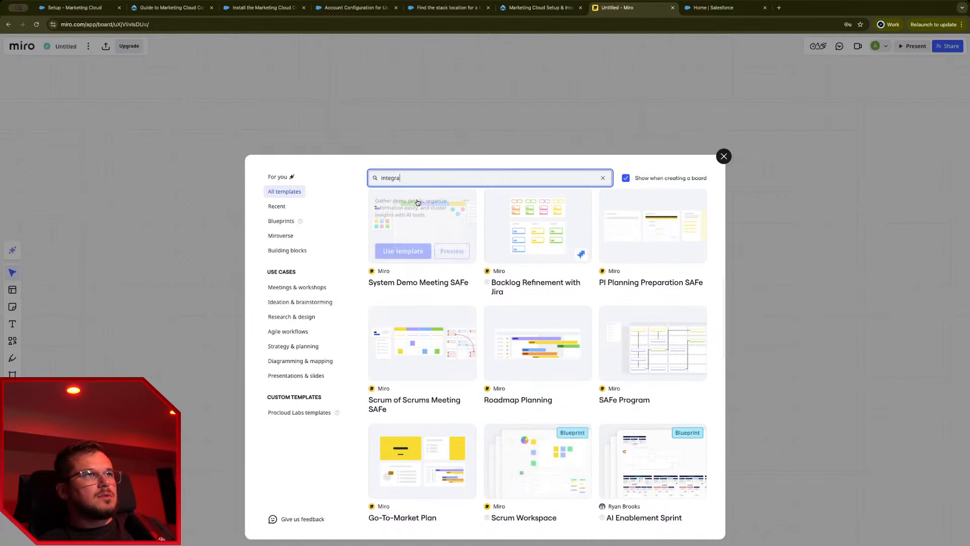
{"action": "left_click_drag", "start_coordinate": [431, 178], "coordinate": [348, 182]}
Step: Search templates for 'sy' system diagrams, scroll the results, then dismiss the gallery without choosing one
{"action": "type", "text": "system"}
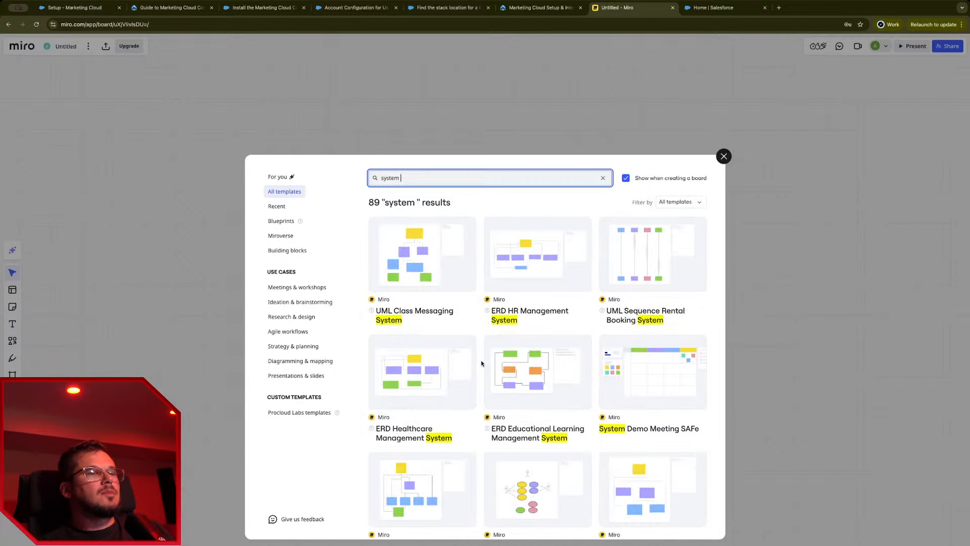
{"action": "scroll", "coordinate": [467, 361], "scroll_direction": "down", "scroll_amount": 7}
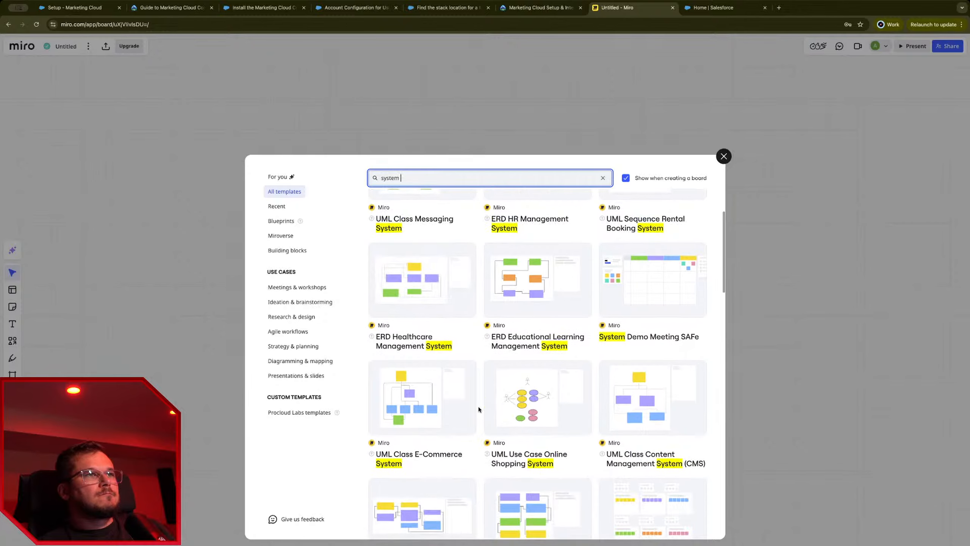
{"action": "scroll", "coordinate": [479, 408], "scroll_direction": "down", "scroll_amount": 8}
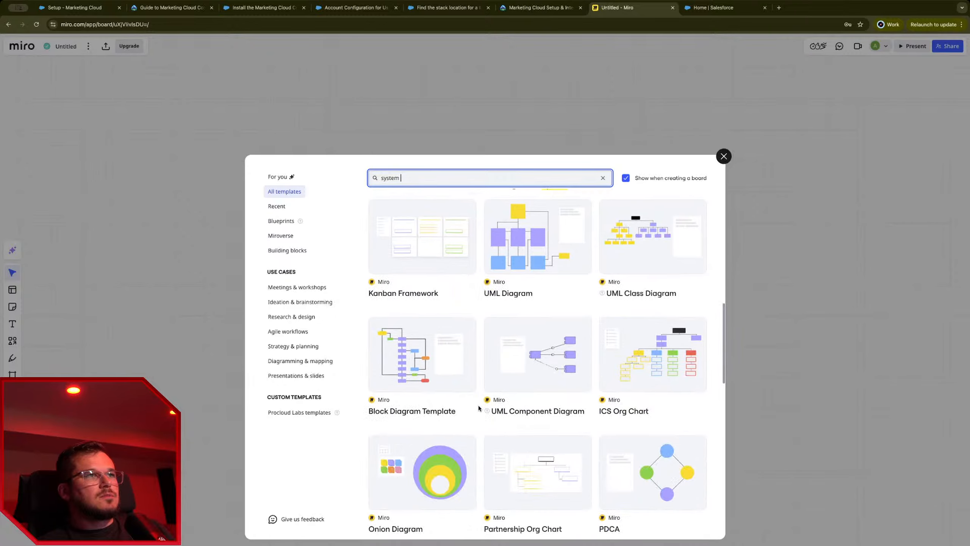
{"action": "scroll", "coordinate": [474, 405], "scroll_direction": "down", "scroll_amount": 3}
{"action": "key", "text": "Escape"}
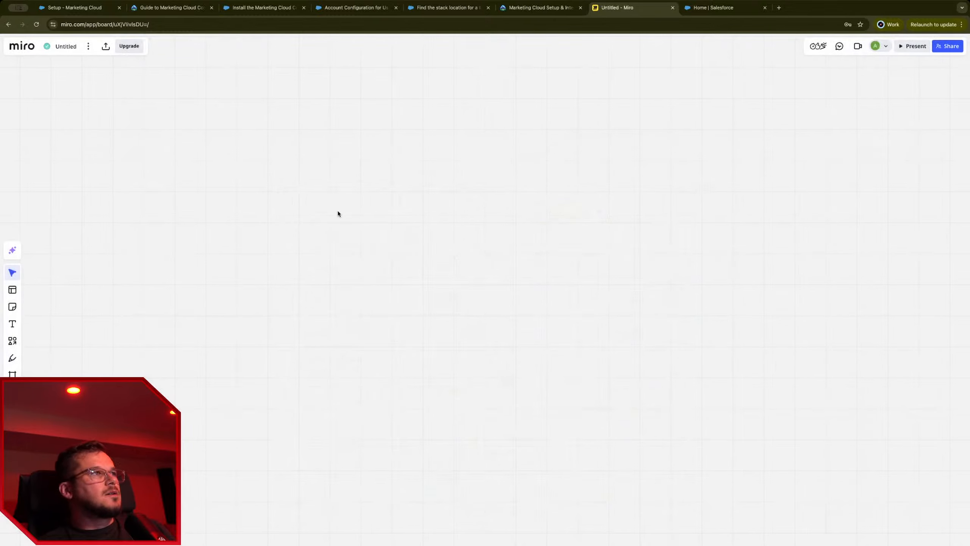
Step: Search the full diagramming shape library for 'salesforce' icons
{"action": "left_click", "coordinate": [15, 344]}
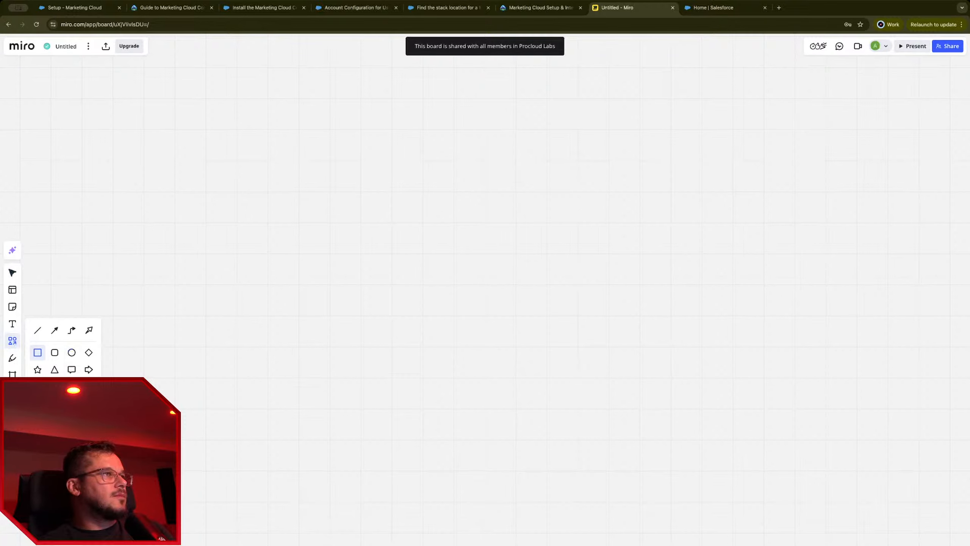
{"action": "left_click", "coordinate": [63, 408]}
{"action": "type", "text": "cli"}
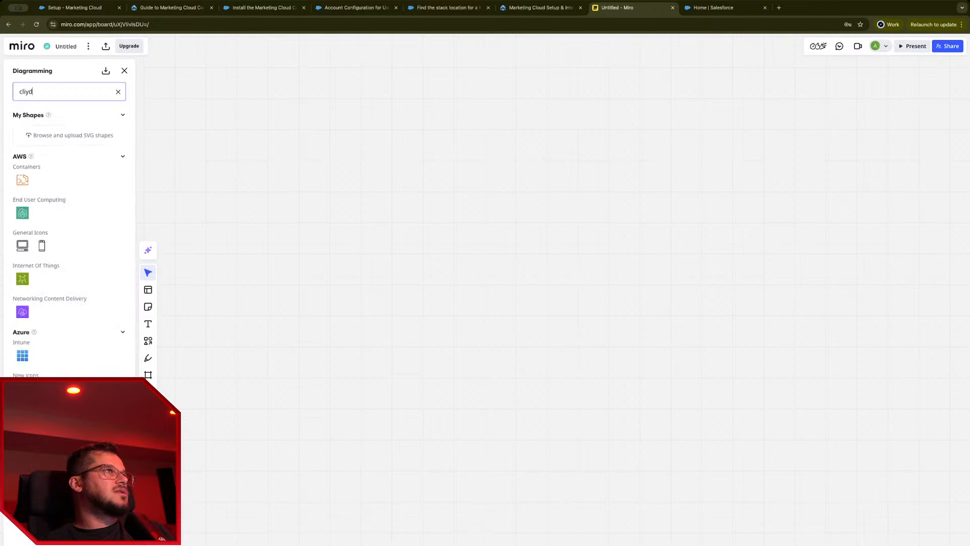
{"action": "key", "text": "BackSpace"}
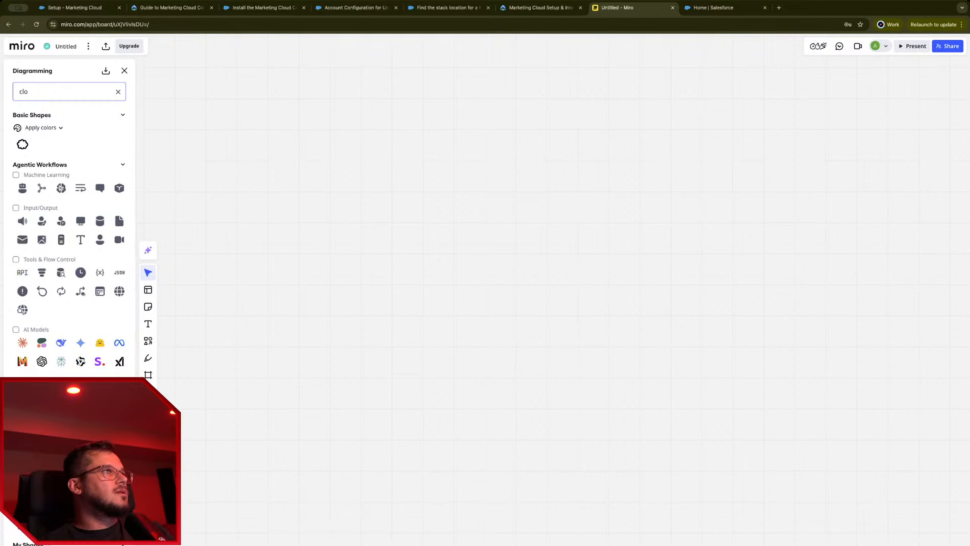
{"action": "key", "text": "BackSpace"}
{"action": "key", "text": "BackSpace"}
{"action": "key", "text": "BackSpace"}
{"action": "type", "text": "salesforce"}
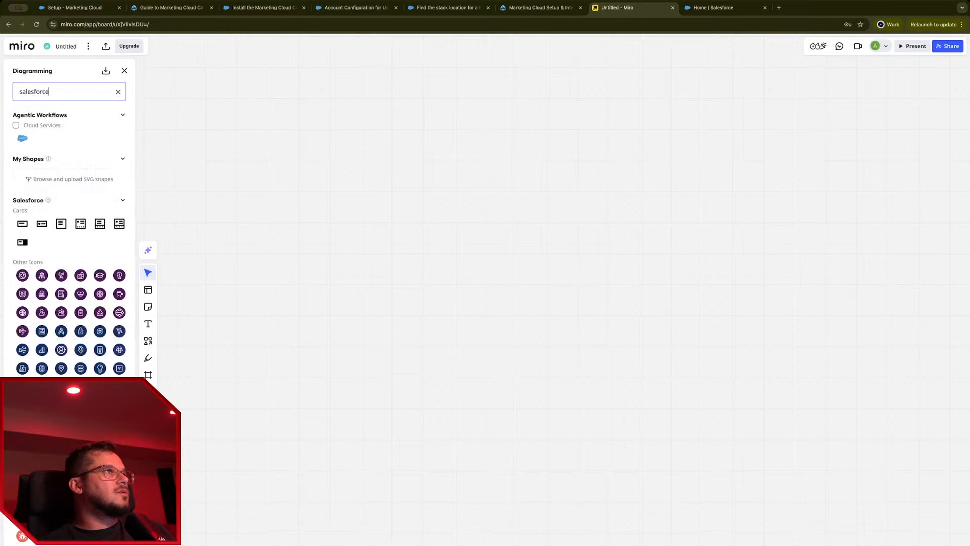
{"action": "left_click", "coordinate": [22, 133]}
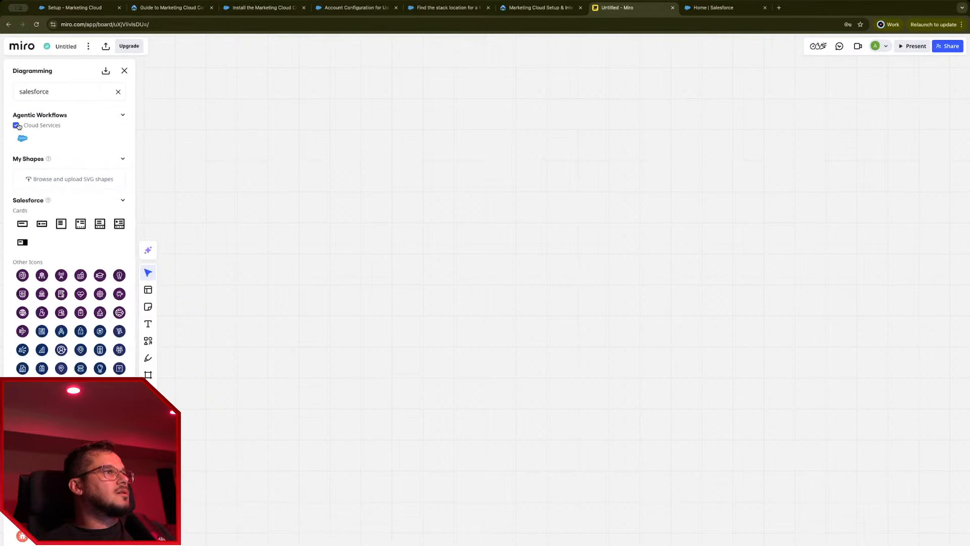
Step: Try adding a coloured Salesforce icon, dismiss the upgrade offer, and close the shape library
{"action": "scroll", "coordinate": [76, 332], "scroll_direction": "down", "scroll_amount": 10}
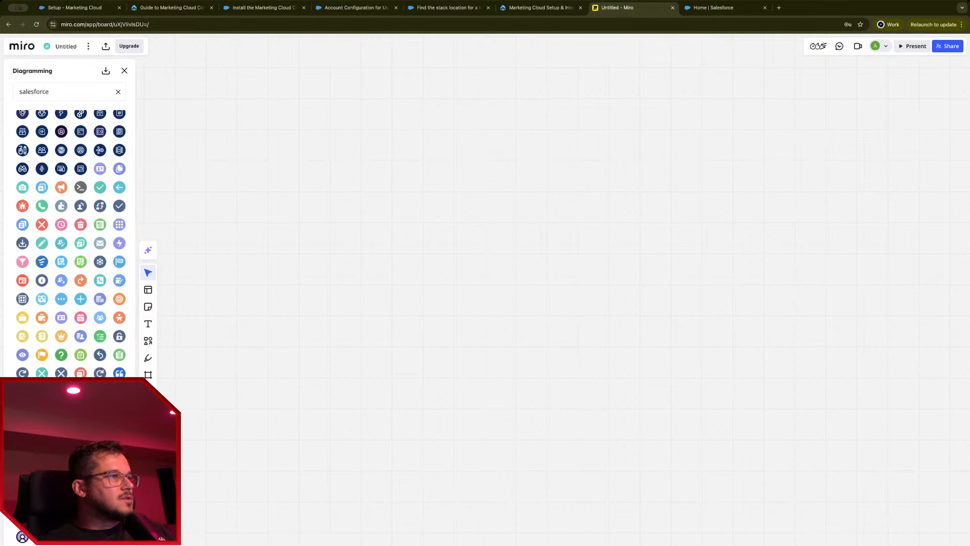
{"action": "left_click", "coordinate": [77, 508]}
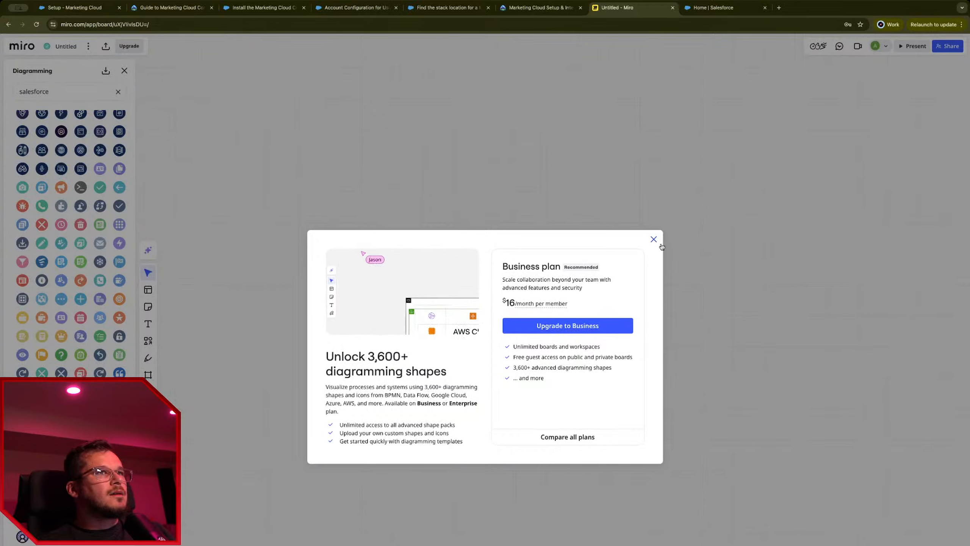
{"action": "key", "text": "Escape"}
{"action": "scroll", "coordinate": [57, 287], "scroll_direction": "up", "scroll_amount": 10}
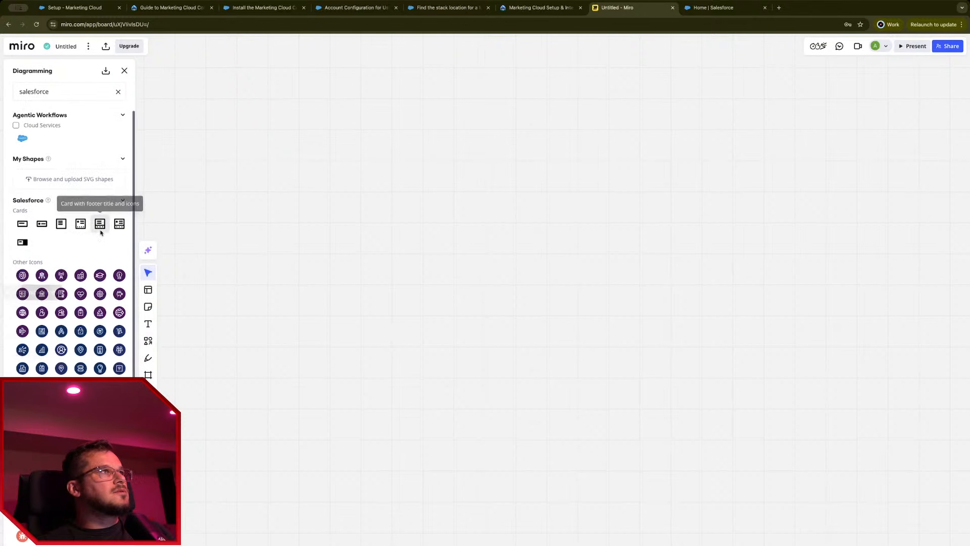
{"action": "left_click", "coordinate": [124, 71]}
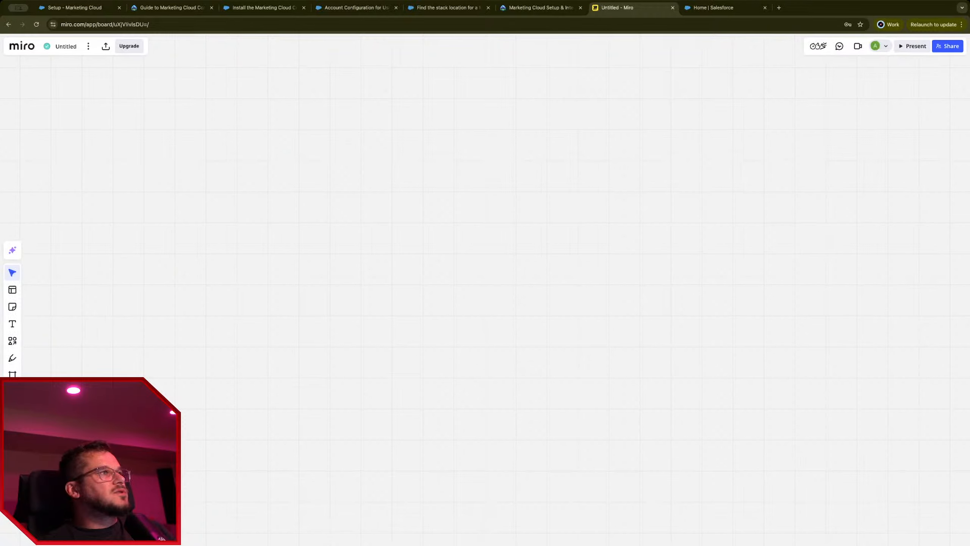
Step: Draw a rectangle, add custom Frame 1, bring the rectangle to front and move it into the frame's left side
{"action": "left_click", "coordinate": [13, 342]}
{"action": "left_click_drag", "start_coordinate": [183, 358], "coordinate": [319, 464]}
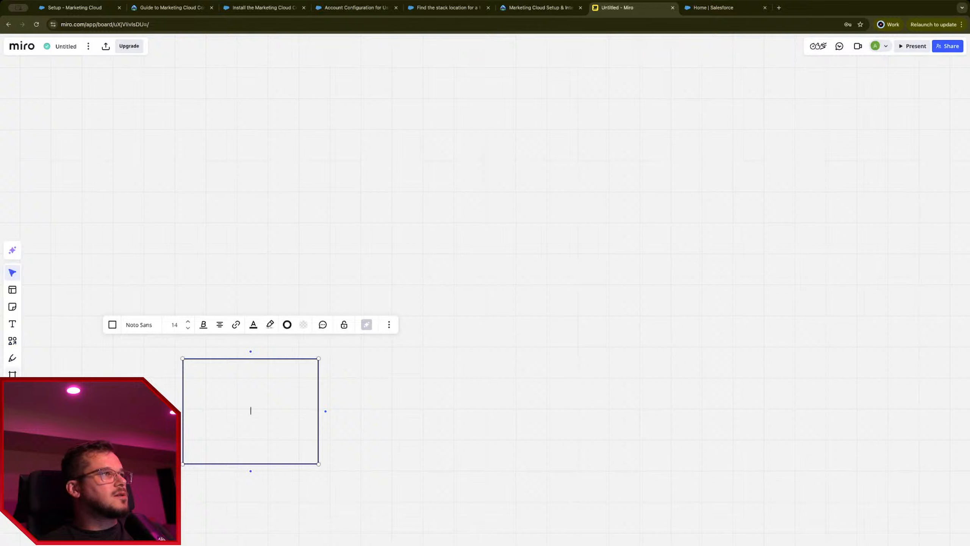
{"action": "left_click", "coordinate": [12, 374]}
{"action": "left_click", "coordinate": [41, 318]}
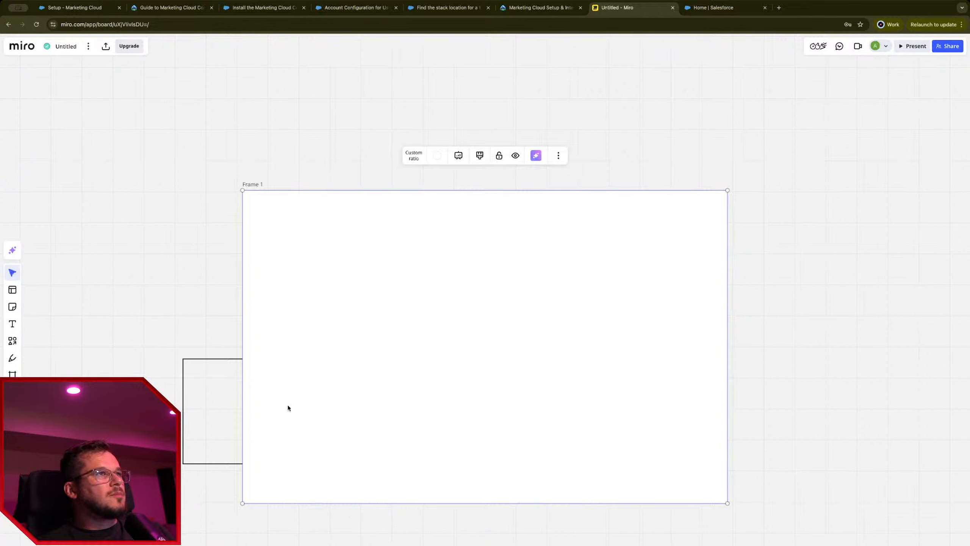
{"action": "left_click", "coordinate": [191, 415]}
{"action": "right_click", "coordinate": [189, 415]}
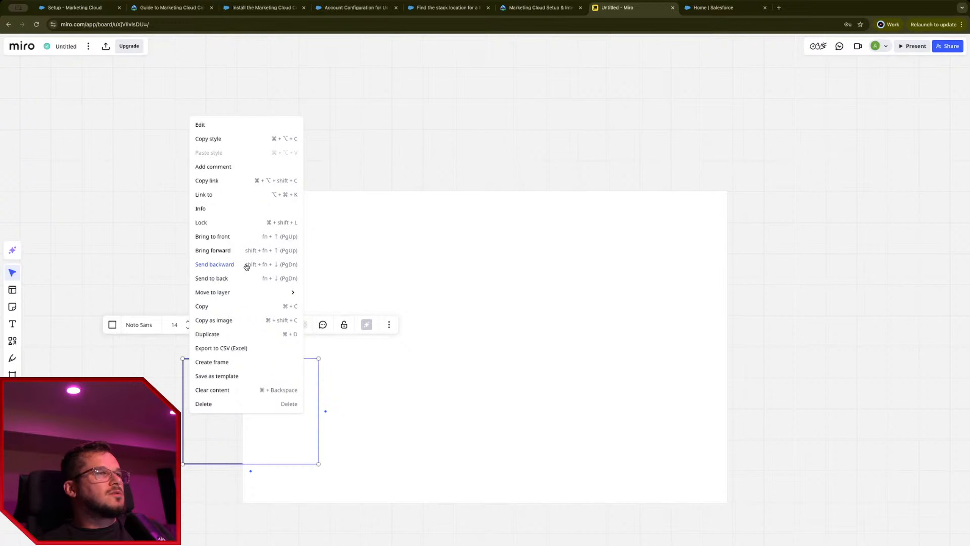
{"action": "left_click", "coordinate": [242, 237]}
{"action": "left_click_drag", "start_coordinate": [204, 418], "coordinate": [317, 319]}
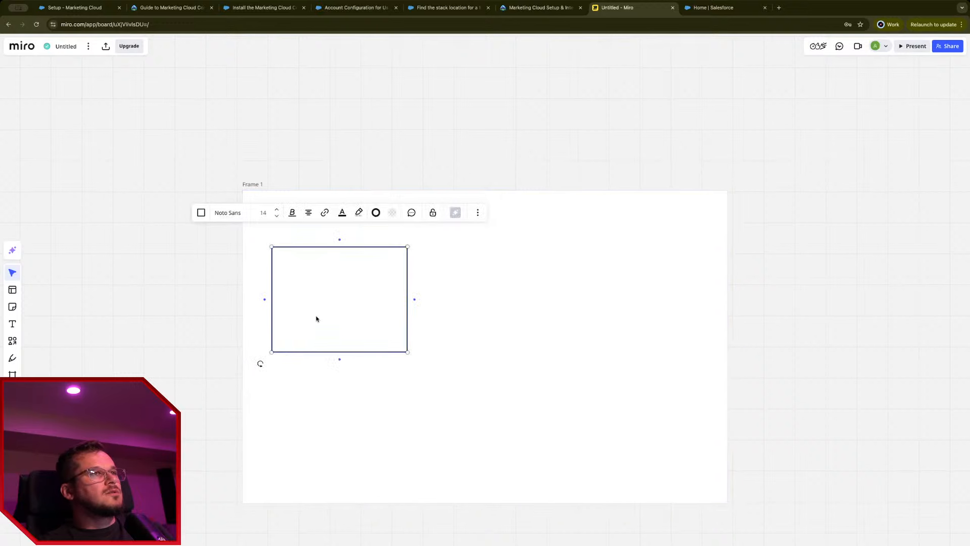
Step: Label the rectangle 'Salesforce Core (Sales Cloud, Service Cloud)' and place a duplicate on the frame's right
{"action": "double_click", "coordinate": [317, 318]}
{"action": "type", "text": "Sakelsforce"}
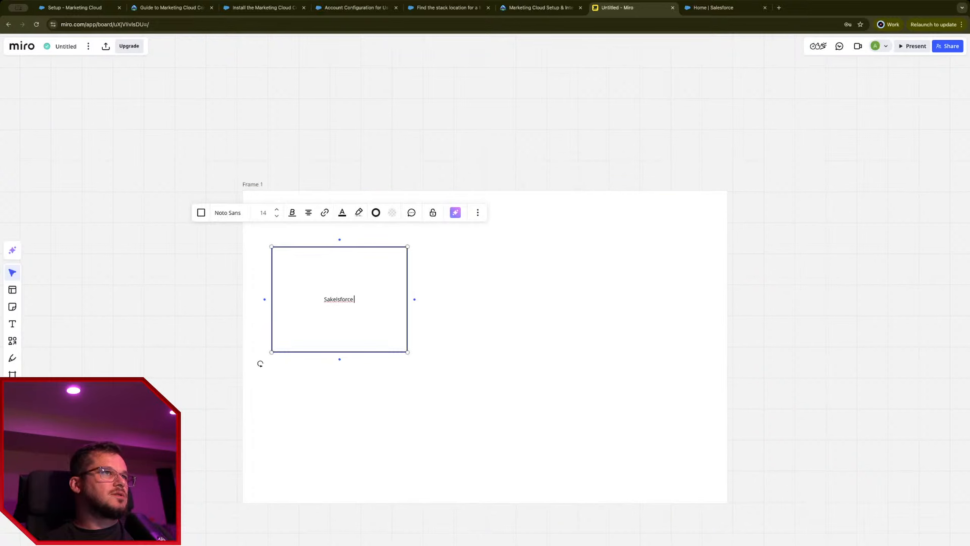
{"action": "key", "text": "BackSpace"}
{"action": "key", "text": "BackSpace"}
{"action": "key", "text": "BackSpace"}
{"action": "key", "text": "BackSpace"}
{"action": "key", "text": "BackSpace"}
{"action": "key", "text": "BackSpace"}
{"action": "key", "text": "BackSpace"}
{"action": "key", "text": "BackSpace"}
{"action": "type", "text": "le"}
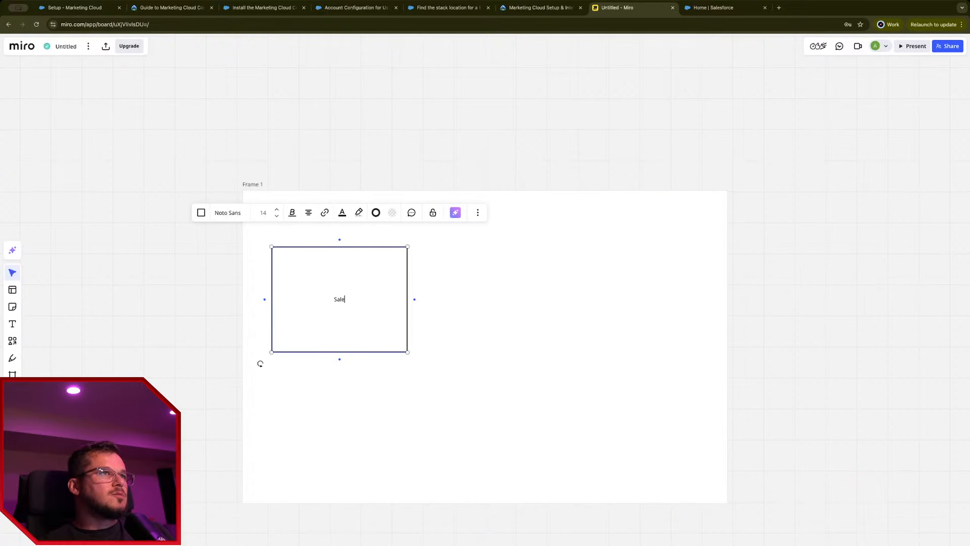
{"action": "type", "text": "sforce CRM"}
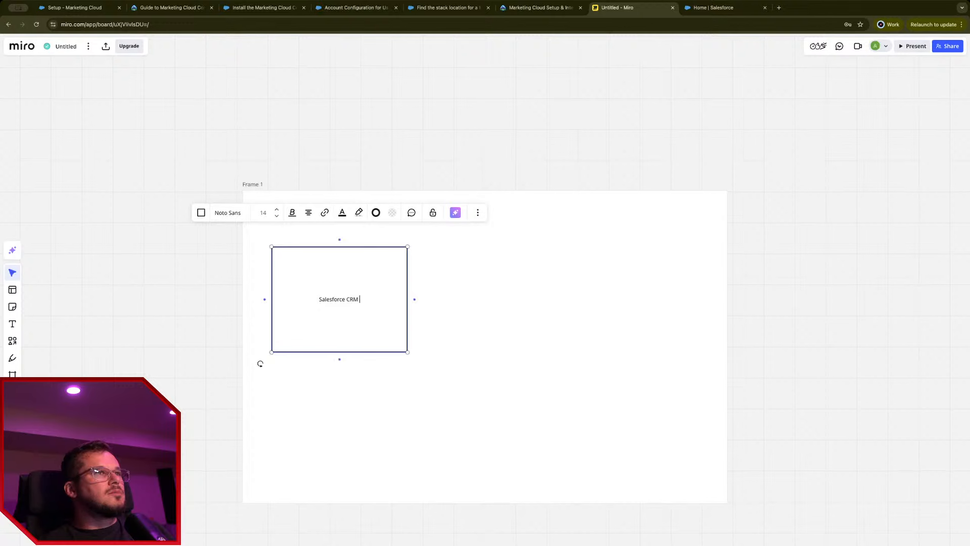
{"action": "key", "text": "BackSpace"}
{"action": "key", "text": "BackSpace"}
{"action": "key", "text": "BackSpace"}
{"action": "type", "text": "o"}
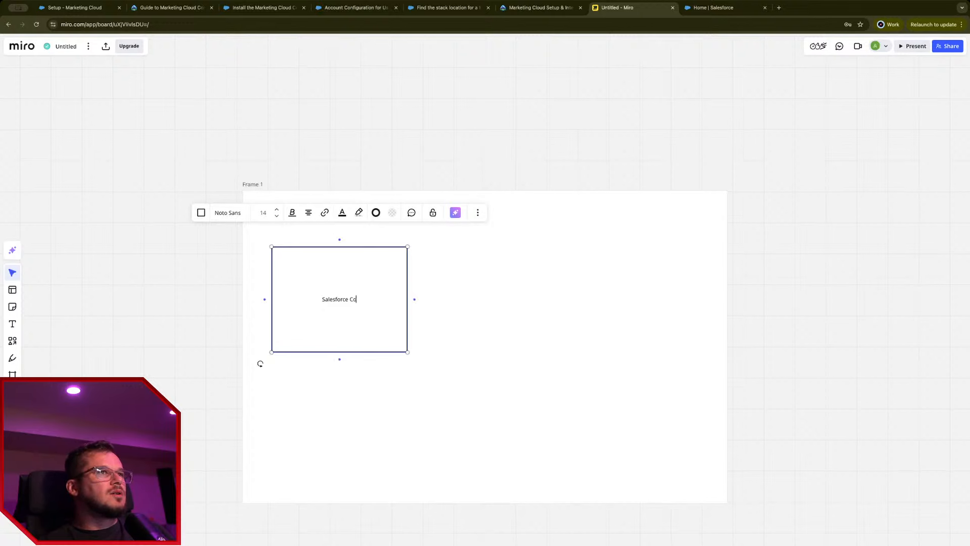
{"action": "type", "text": "re (Salesf"}
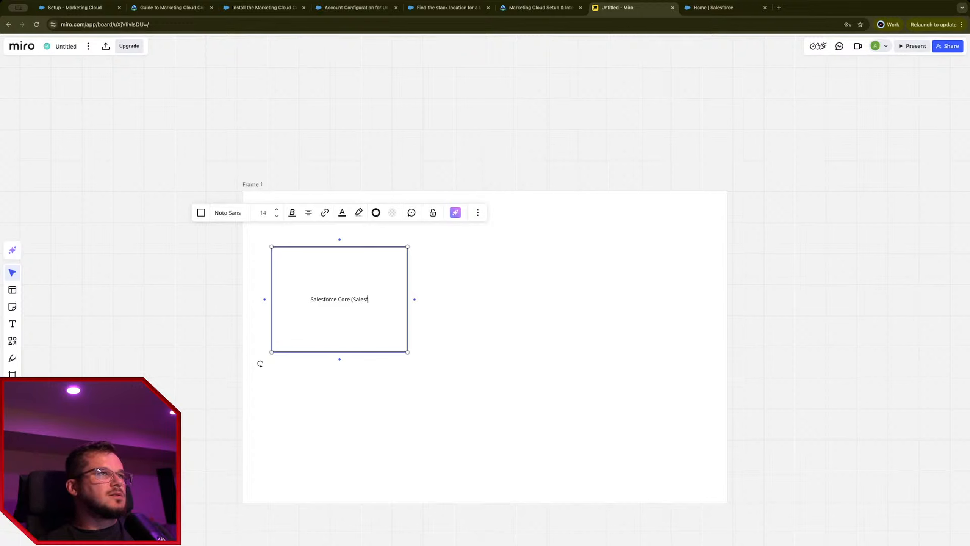
{"action": "key", "text": "BackSpace"}
{"action": "type", "text": "Cloud, S"}
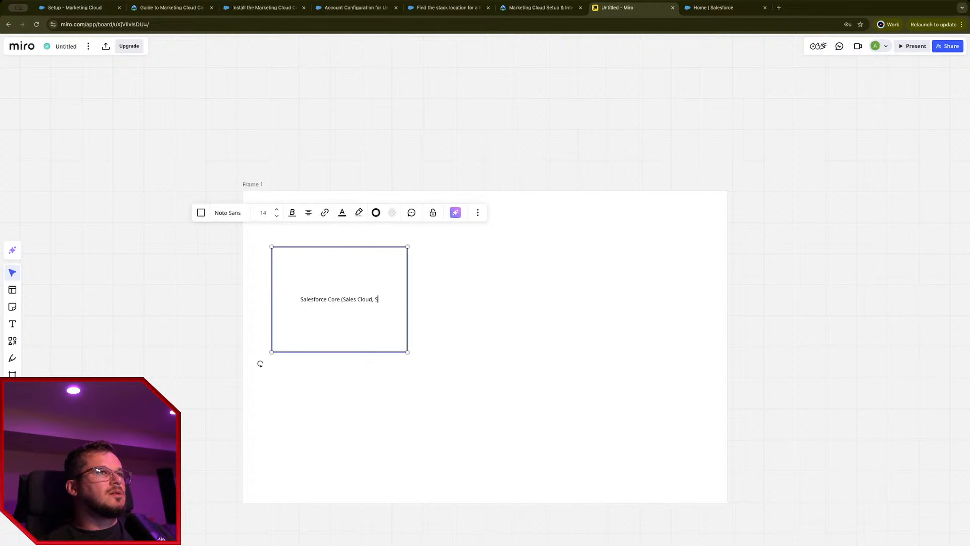
{"action": "type", "text": "ervice Cloud)"}
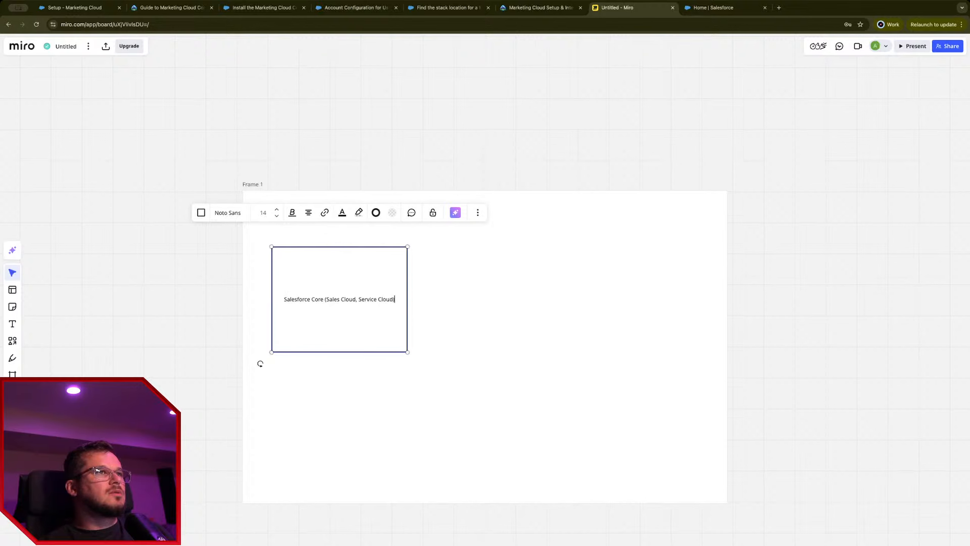
{"action": "left_click", "coordinate": [392, 360]}
{"action": "left_click", "coordinate": [388, 340]}
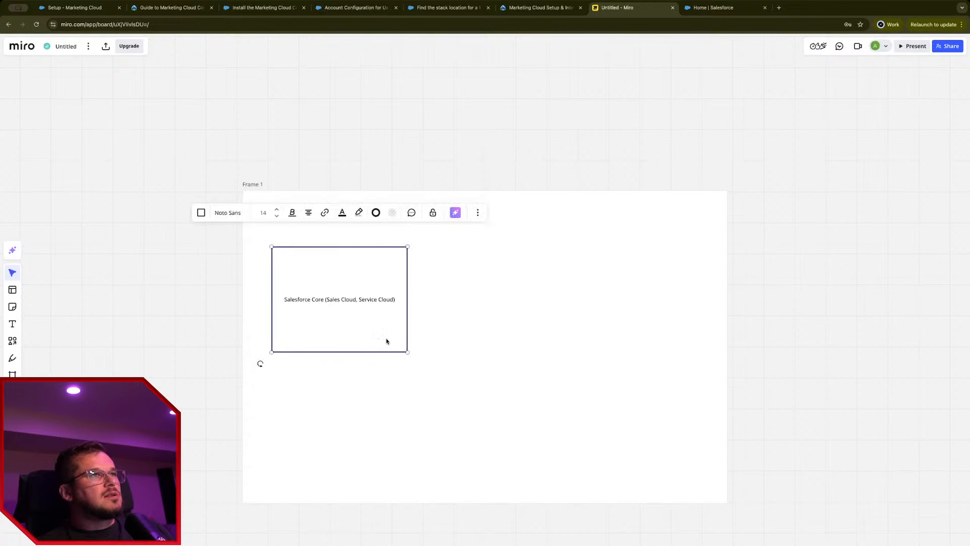
{"action": "key", "text": "ctrl+d"}
{"action": "left_click_drag", "start_coordinate": [383, 347], "coordinate": [595, 291]}
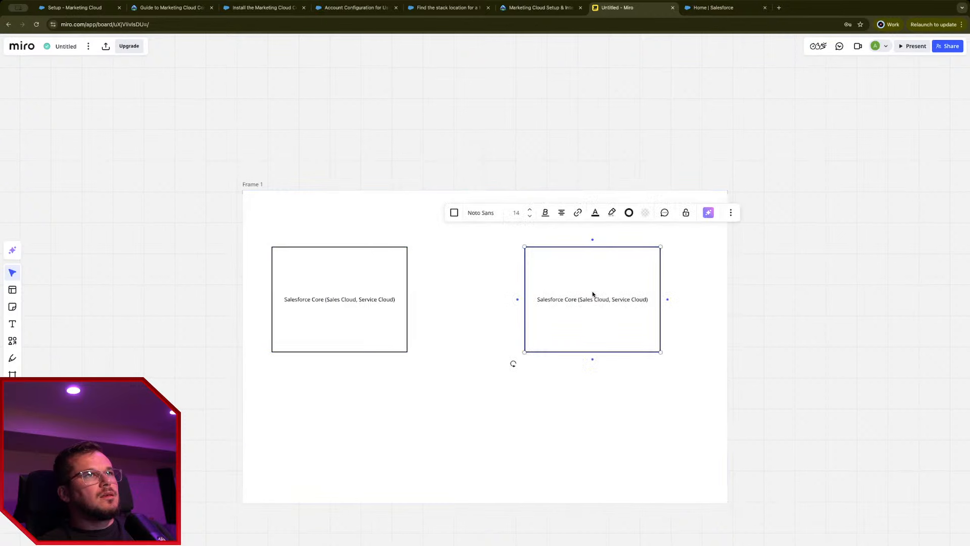
Step: Relabel the copied box 'Salesforce Marketing Cloud', fixing the capital A, and move it further right
{"action": "double_click", "coordinate": [595, 297]}
{"action": "type", "text": "SAle"}
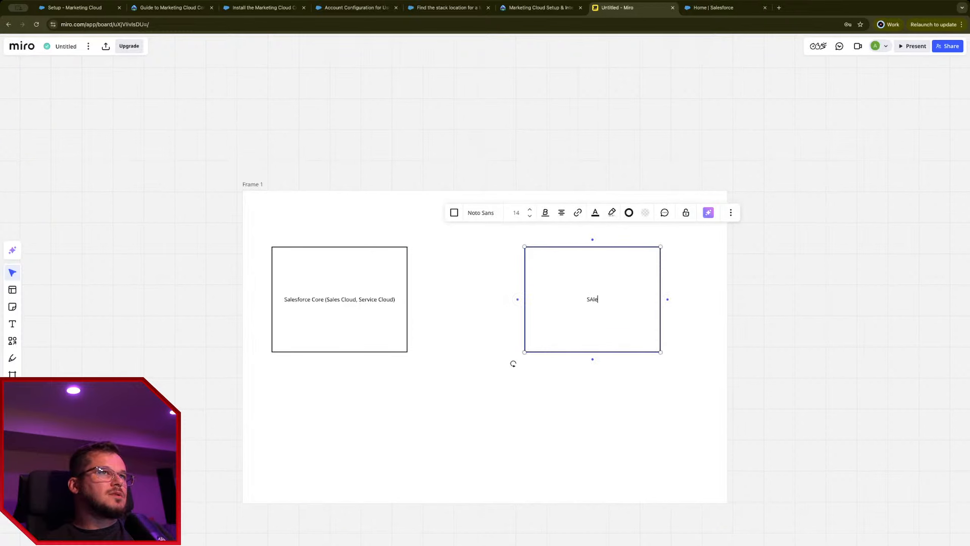
{"action": "type", "text": "sforce Marketing Cloud"}
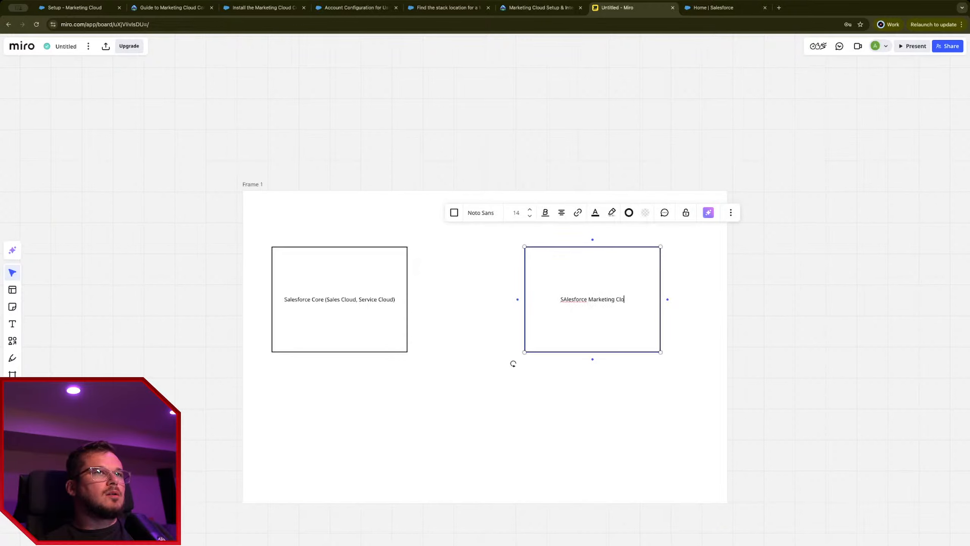
{"action": "left_click", "coordinate": [564, 299]}
{"action": "key", "text": "BackSpace"}
{"action": "type", "text": "a"}
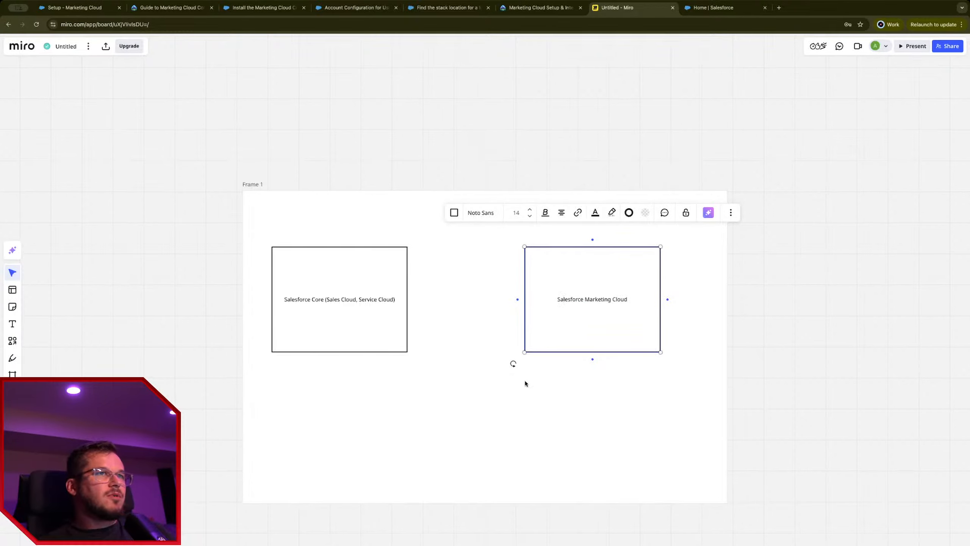
{"action": "left_click", "coordinate": [518, 320]}
{"action": "left_click_drag", "start_coordinate": [571, 290], "coordinate": [621, 290]}
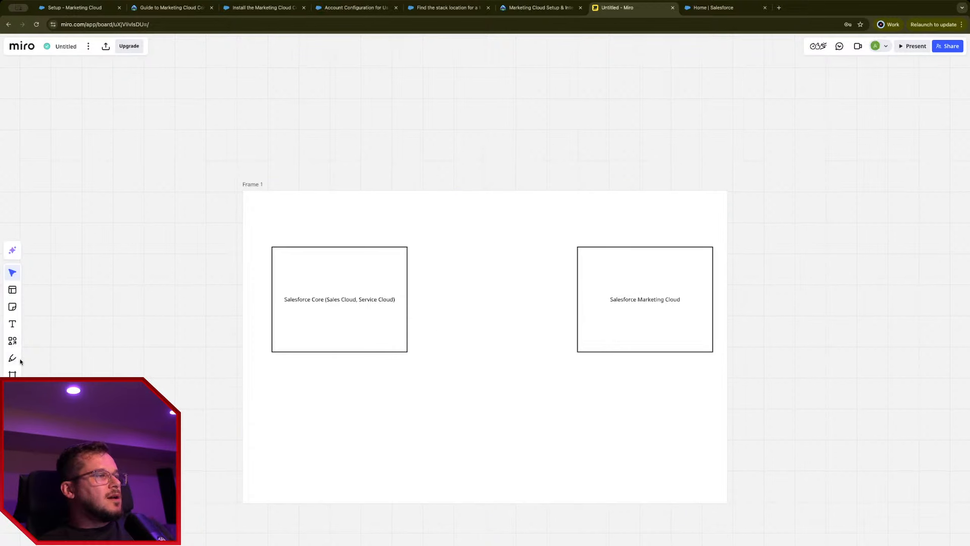
Step: Draw a large circle between the boxes labelled 'Salesforce Marketing Cloud Connect'
{"action": "left_click", "coordinate": [12, 290]}
{"action": "left_click", "coordinate": [12, 307]}
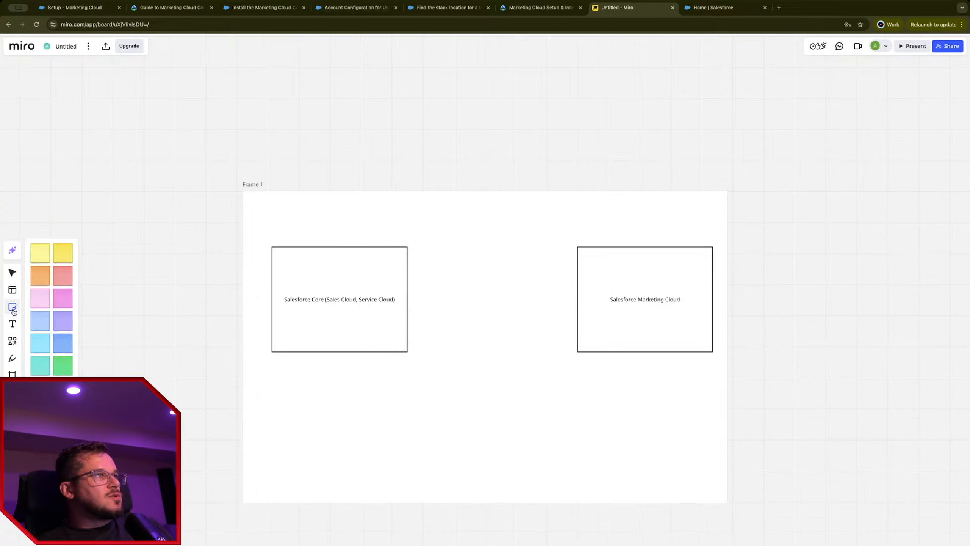
{"action": "left_click", "coordinate": [12, 341]}
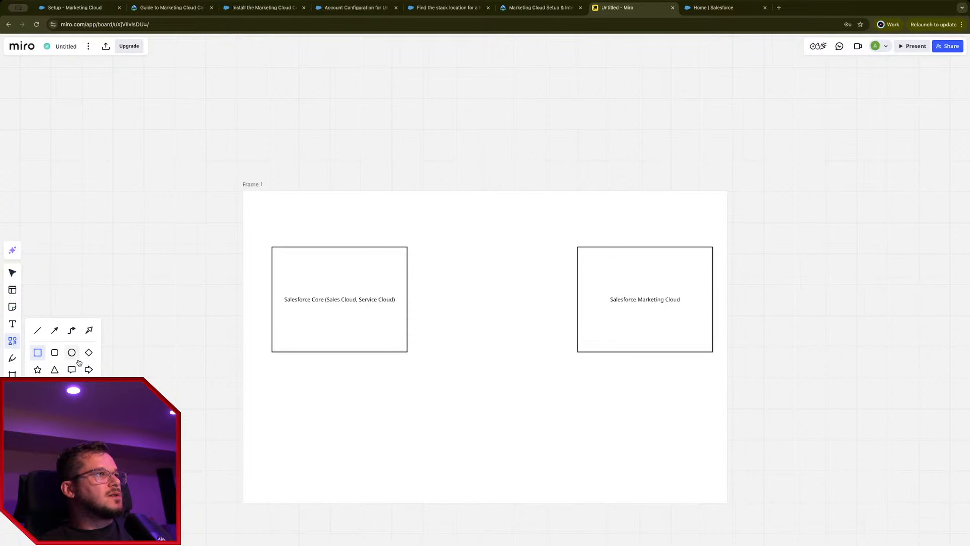
{"action": "left_click", "coordinate": [72, 352]}
{"action": "left_click_drag", "start_coordinate": [437, 429], "coordinate": [552, 412]}
{"action": "type", "text": "Salesf"}
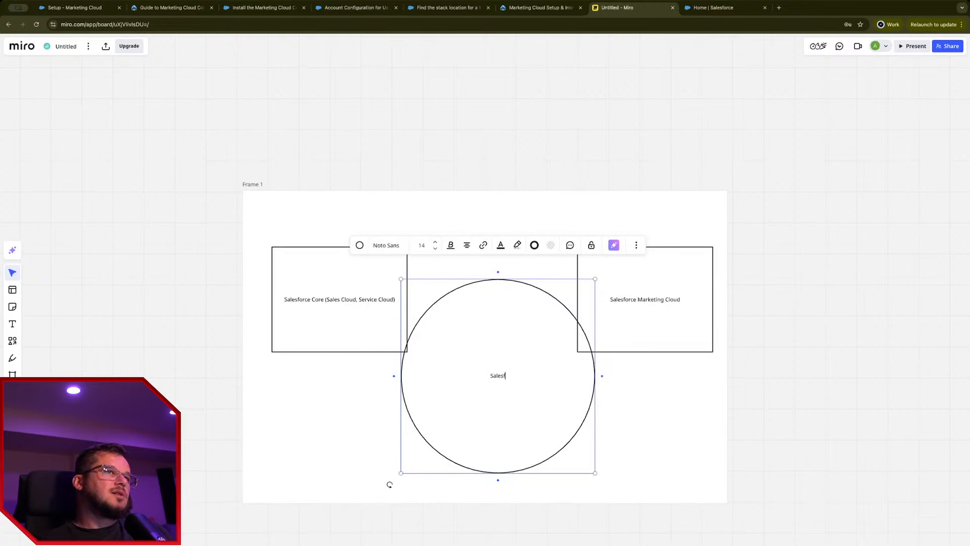
{"action": "type", "text": "orce Market"}
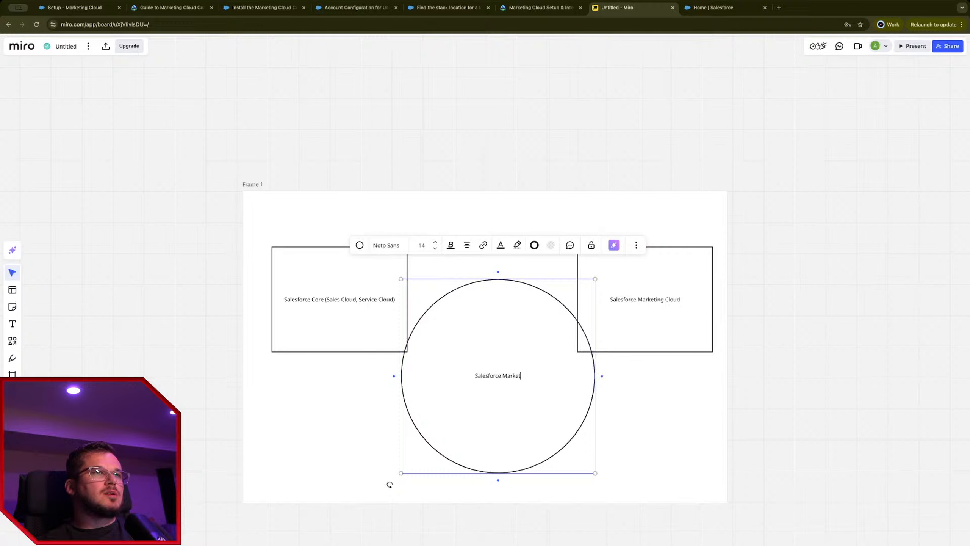
{"action": "type", "text": "ing Cloud Connect"}
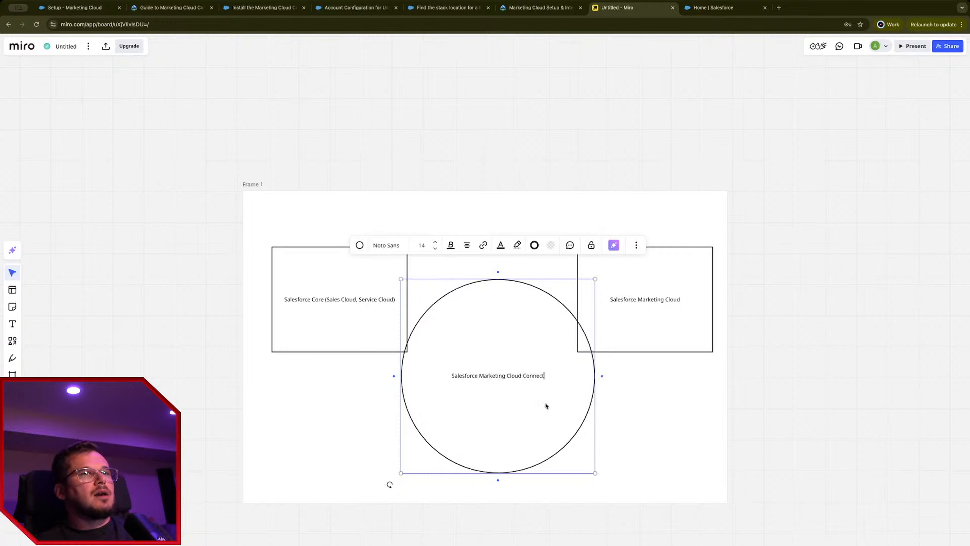
Step: Position the circle centred between both boxes inside Frame 1, overlapping each, and adjust the Marketing Cloud box
{"action": "left_click_drag", "start_coordinate": [573, 461], "coordinate": [558, 374]}
{"action": "left_click_drag", "start_coordinate": [683, 344], "coordinate": [636, 345]}
{"action": "left_click_drag", "start_coordinate": [532, 359], "coordinate": [502, 356]}
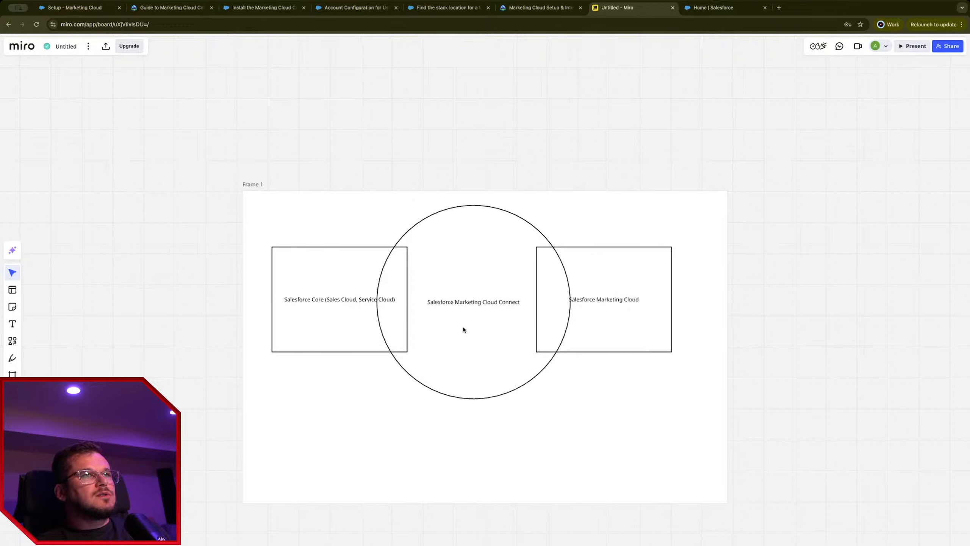
{"action": "left_click_drag", "start_coordinate": [456, 324], "coordinate": [472, 337]}
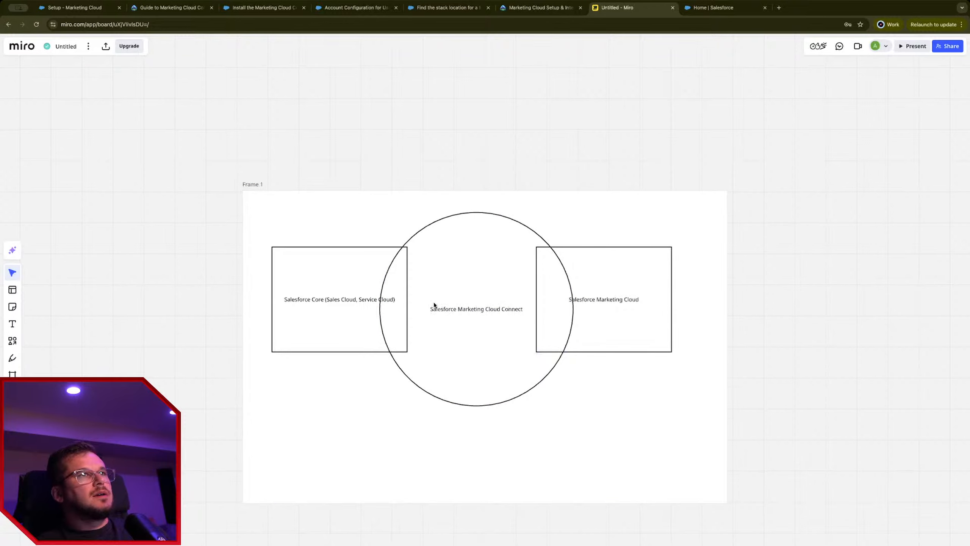
{"action": "left_click_drag", "start_coordinate": [595, 347], "coordinate": [628, 336]}
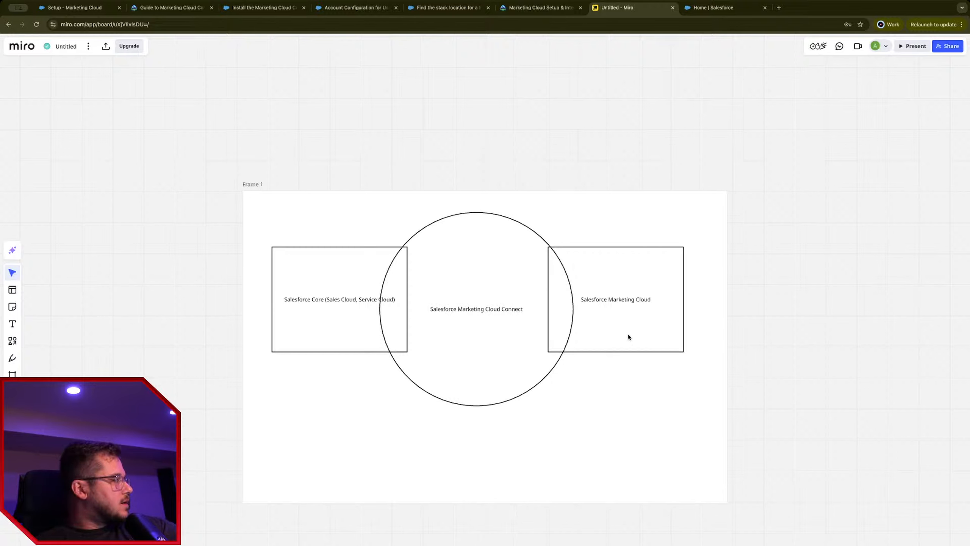
{"action": "left_click", "coordinate": [292, 321]}
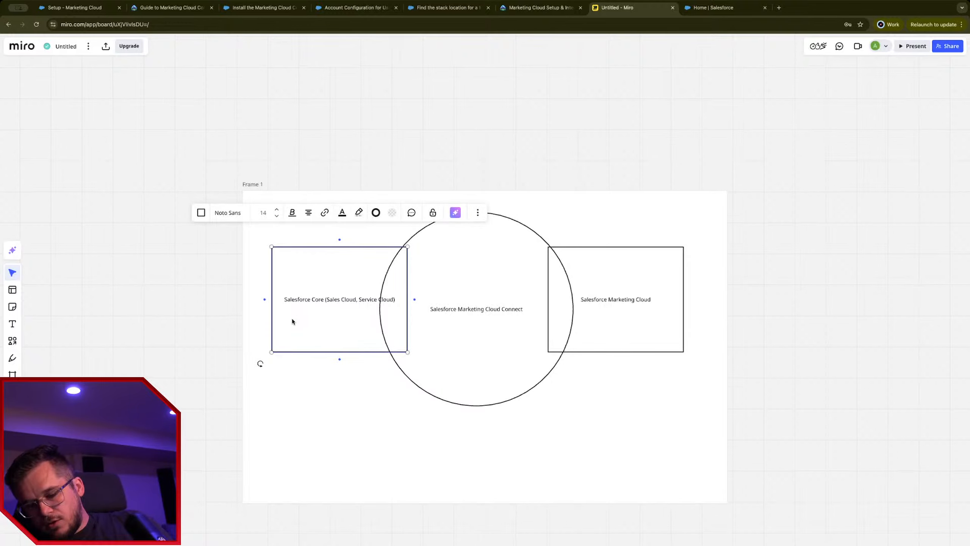
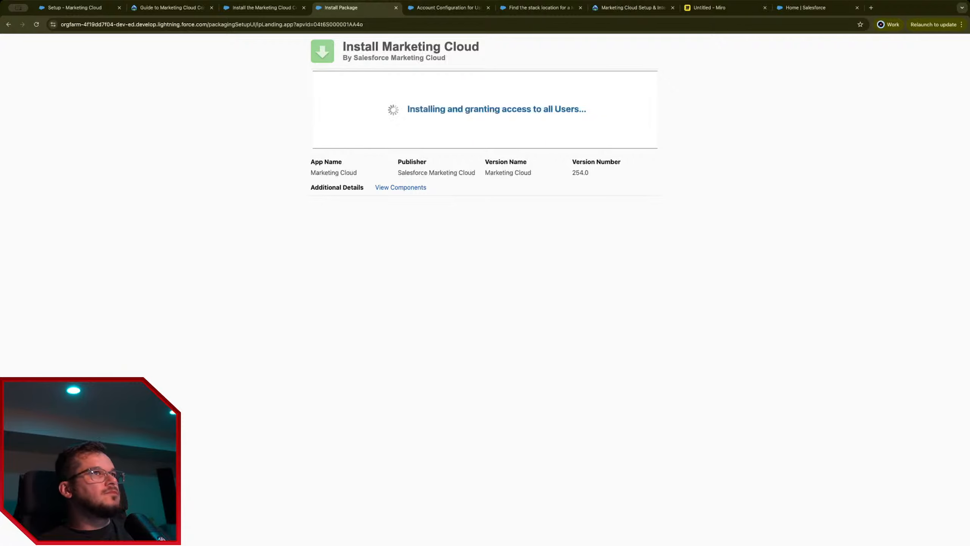
Step: Read the Help article on setting up the Marketing Cloud system user
{"action": "left_click", "coordinate": [263, 8]}
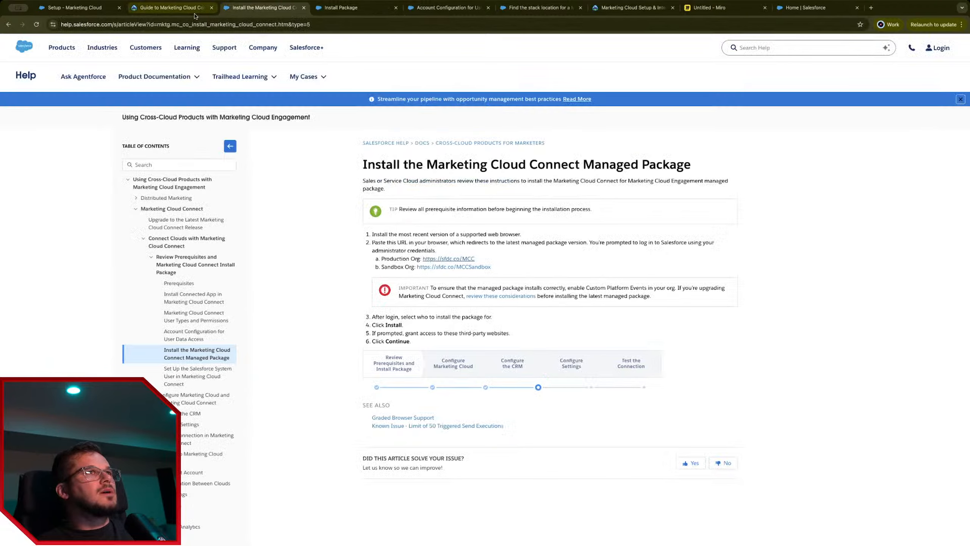
{"action": "left_click", "coordinate": [206, 376]}
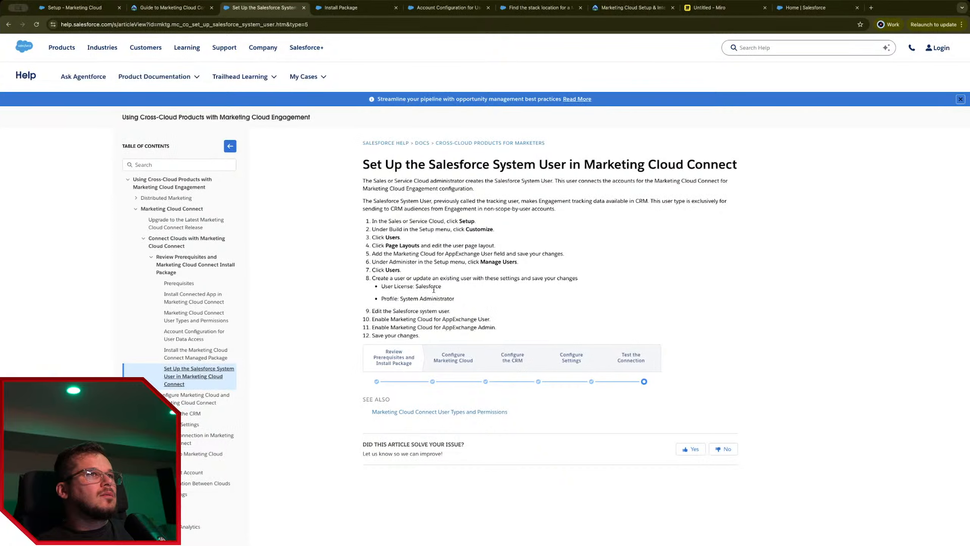
{"action": "left_click_drag", "start_coordinate": [497, 321], "coordinate": [338, 239]}
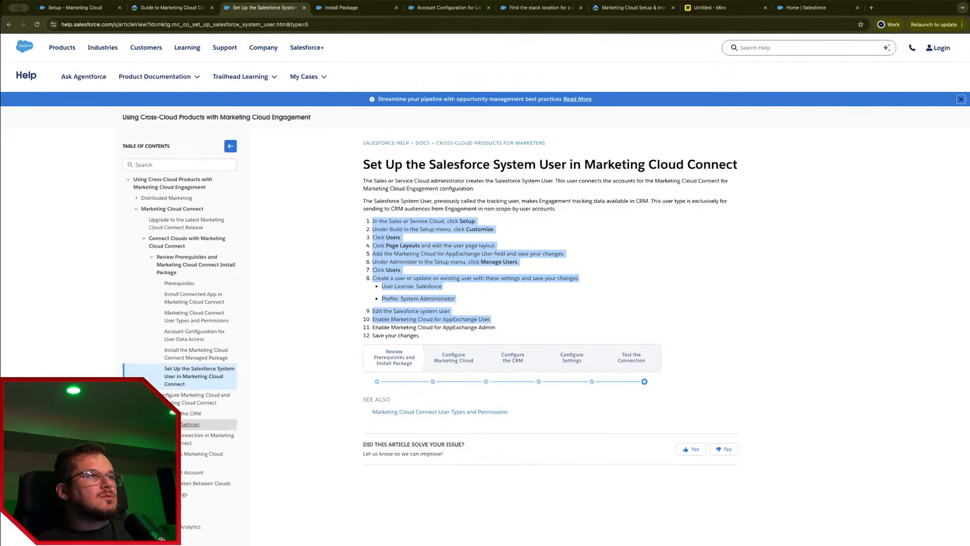
Step: Review the connecting-accounts article, then dismiss the slow package installation notice
{"action": "left_click", "coordinate": [151, 395]}
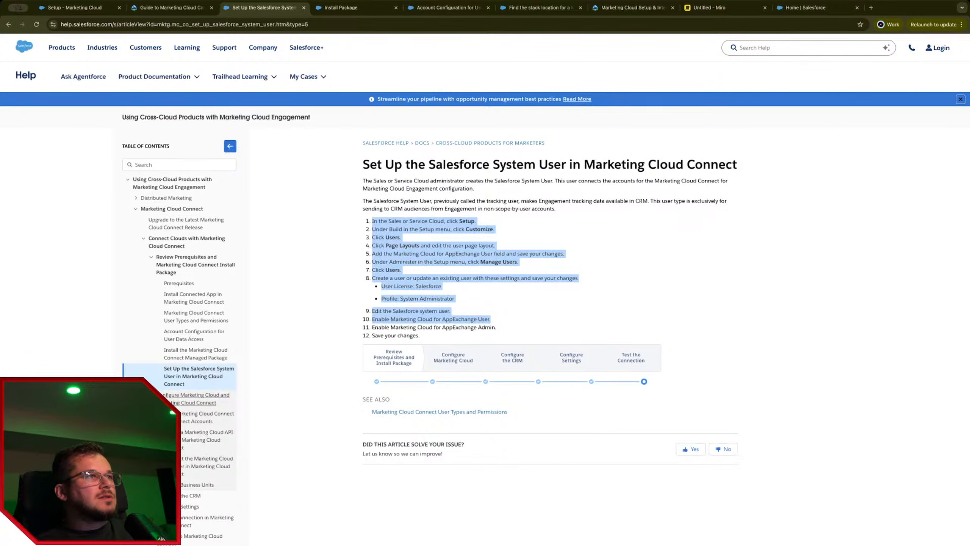
{"action": "left_click", "coordinate": [192, 422]}
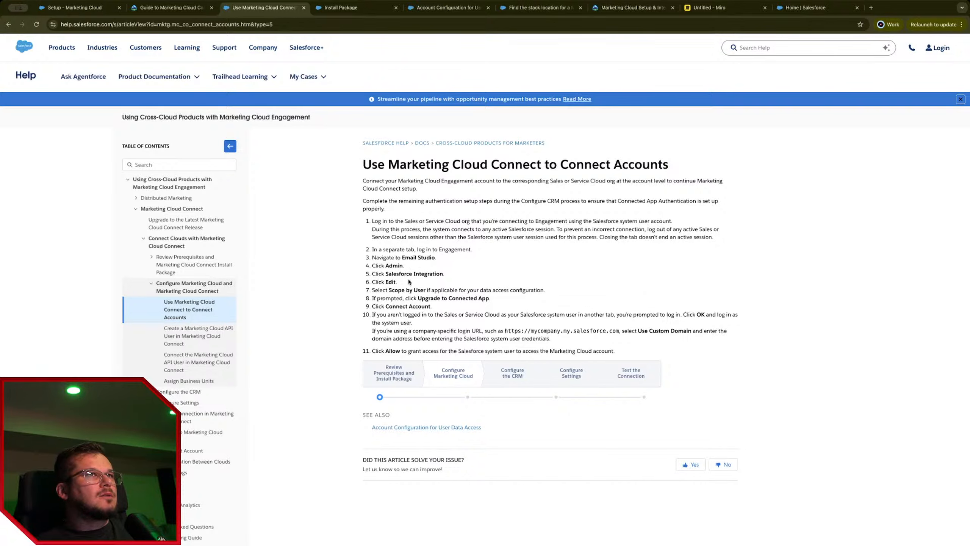
{"action": "left_click_drag", "start_coordinate": [370, 253], "coordinate": [504, 326]}
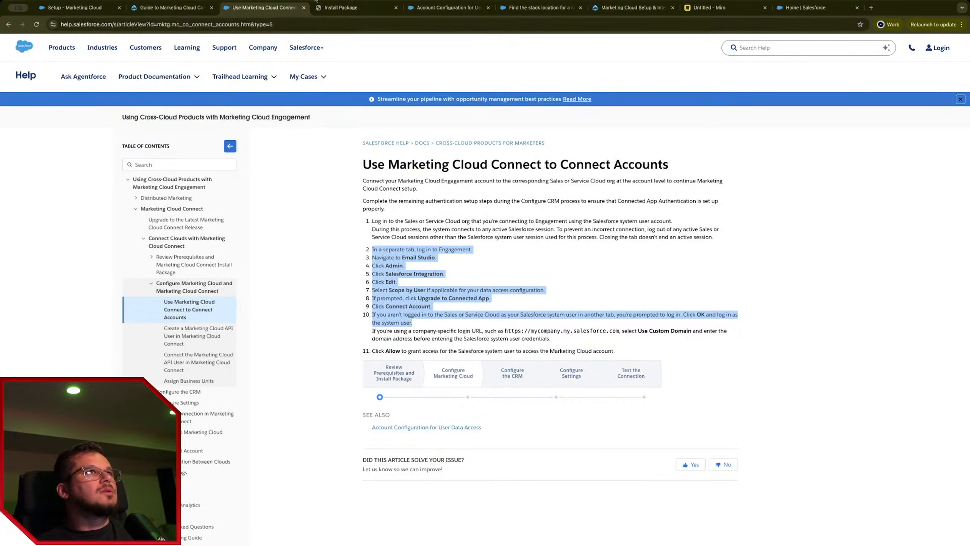
{"action": "left_click", "coordinate": [341, 8]}
{"action": "left_click", "coordinate": [639, 133]}
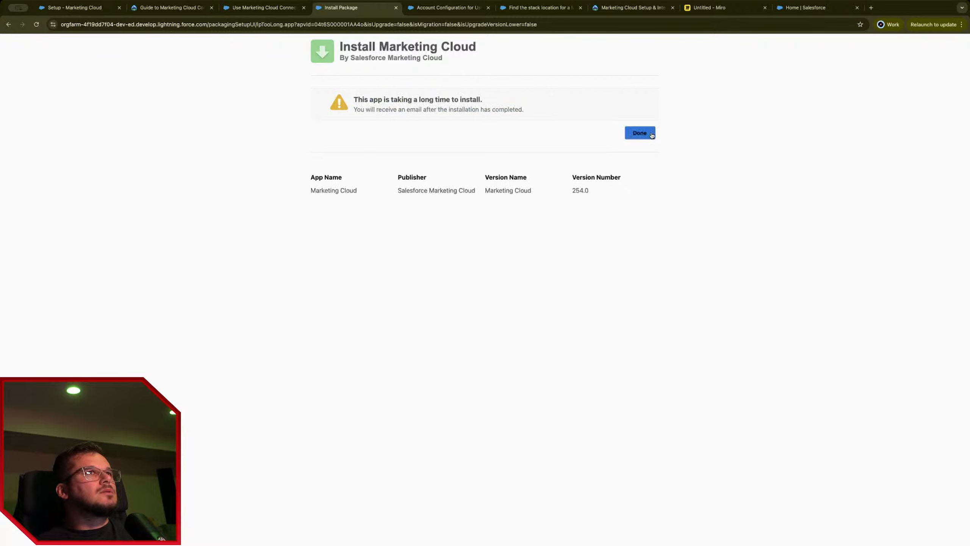
Step: In Marketing Cloud Setup, browse the Salesforce Integration, Installed Packages and Google Analytics app settings
{"action": "left_click", "coordinate": [92, 8]}
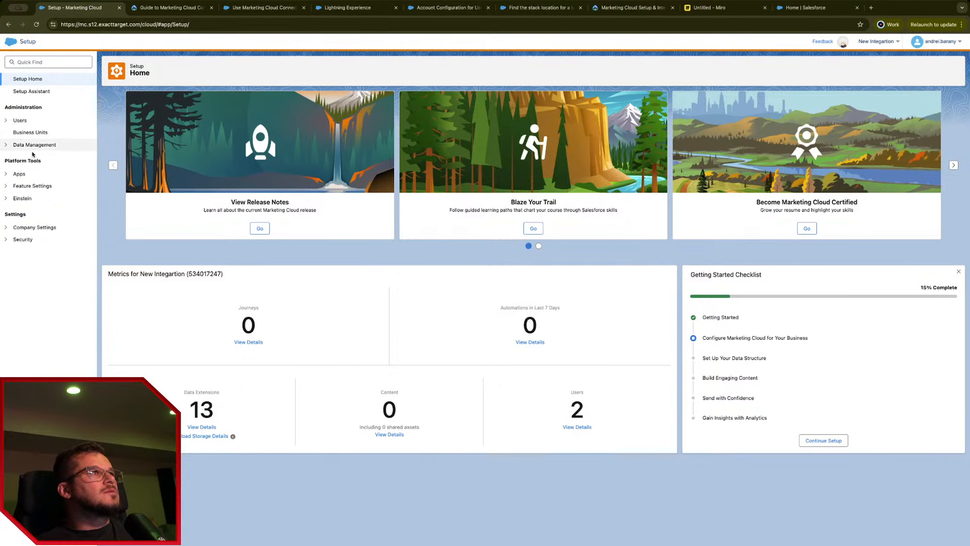
{"action": "left_click", "coordinate": [6, 175]}
{"action": "left_click", "coordinate": [48, 187]}
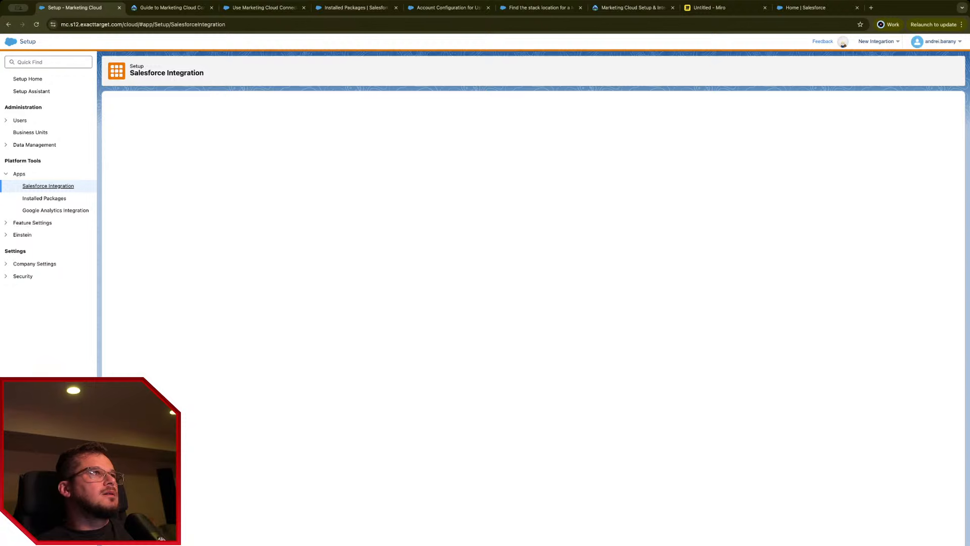
{"action": "left_click", "coordinate": [46, 198]}
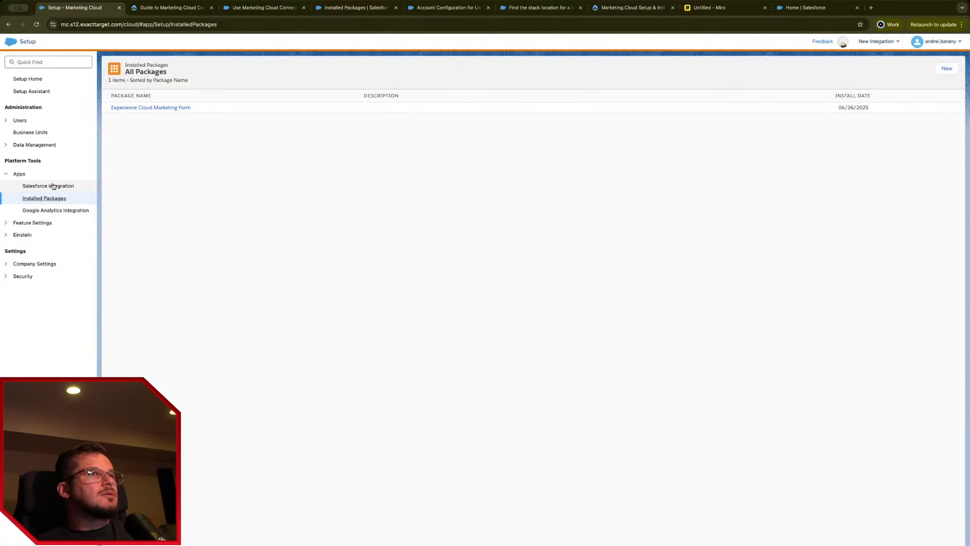
{"action": "left_click", "coordinate": [48, 185]}
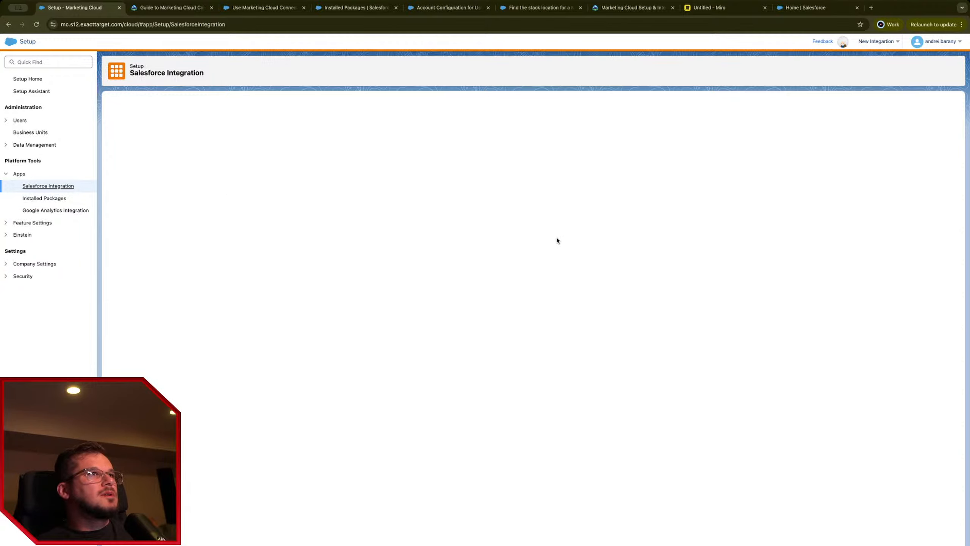
{"action": "left_click", "coordinate": [67, 211]}
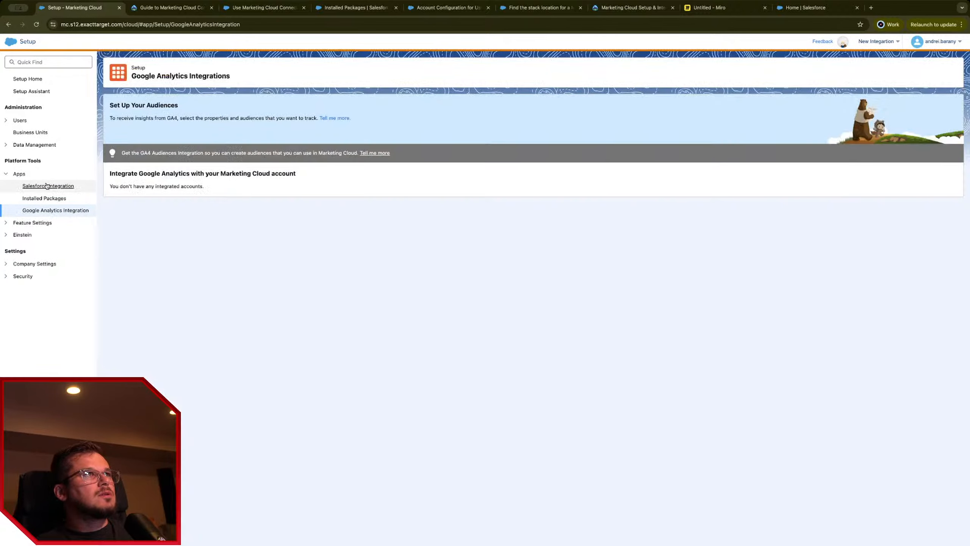
{"action": "left_click", "coordinate": [46, 186]}
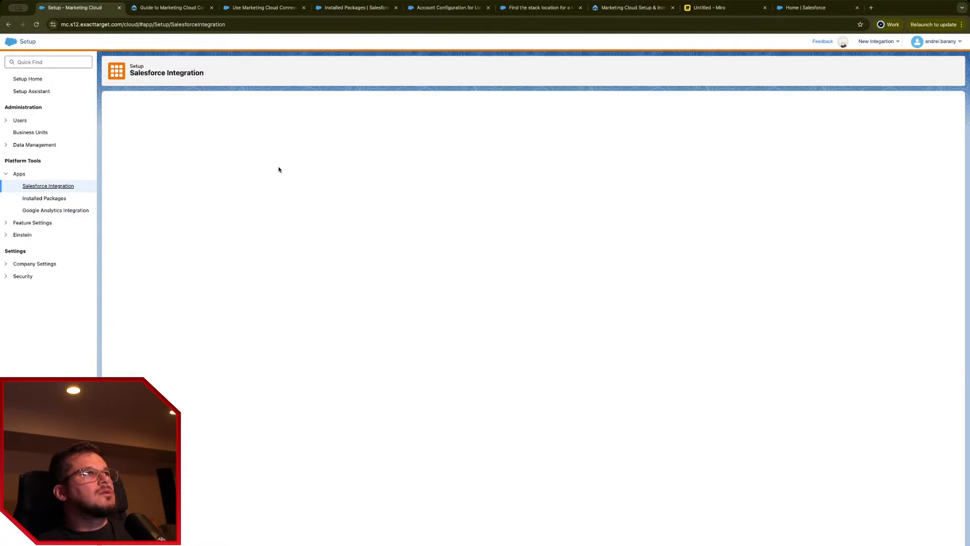
Step: Switch to the PROCLOUD LABS CANADA INC. business unit and open Salesforce Integration
{"action": "left_click", "coordinate": [879, 41]}
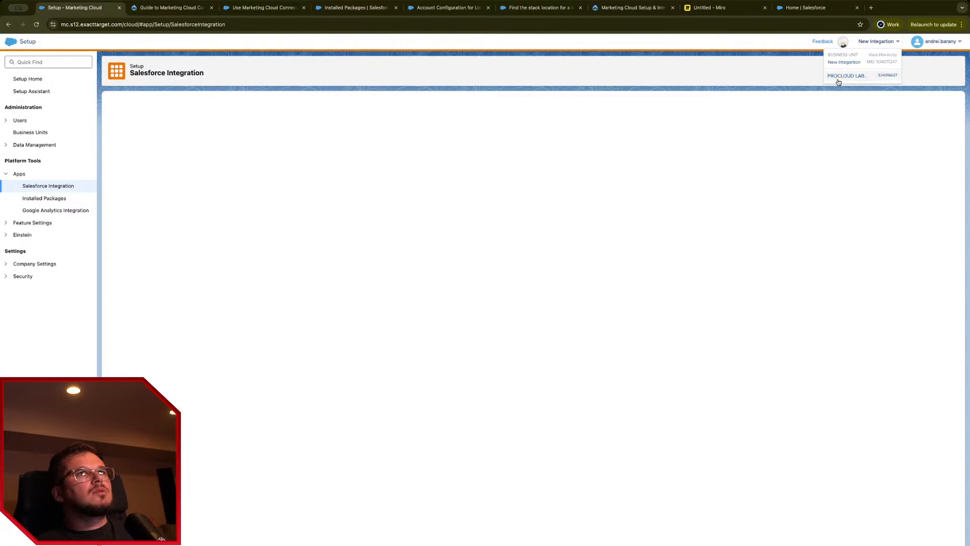
{"action": "left_click", "coordinate": [846, 76]}
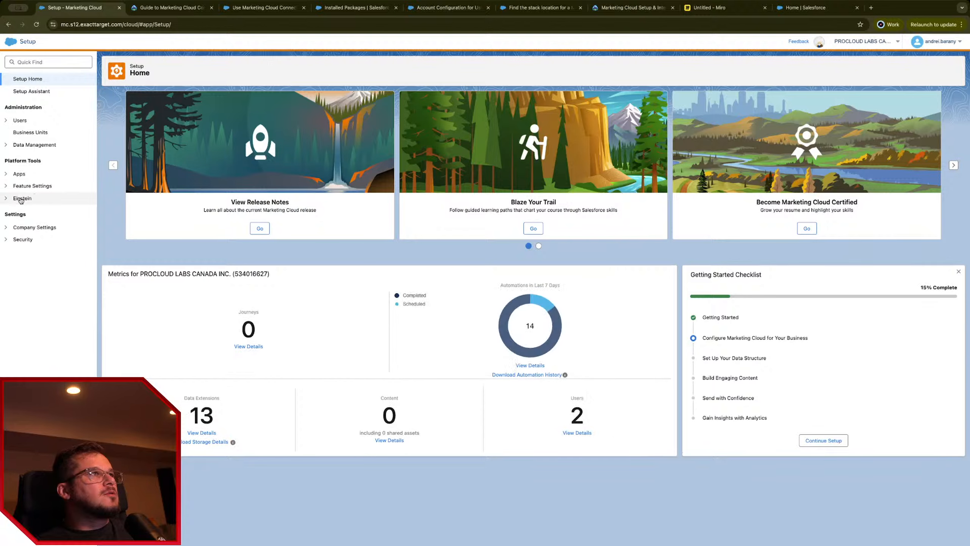
{"action": "left_click", "coordinate": [6, 173]}
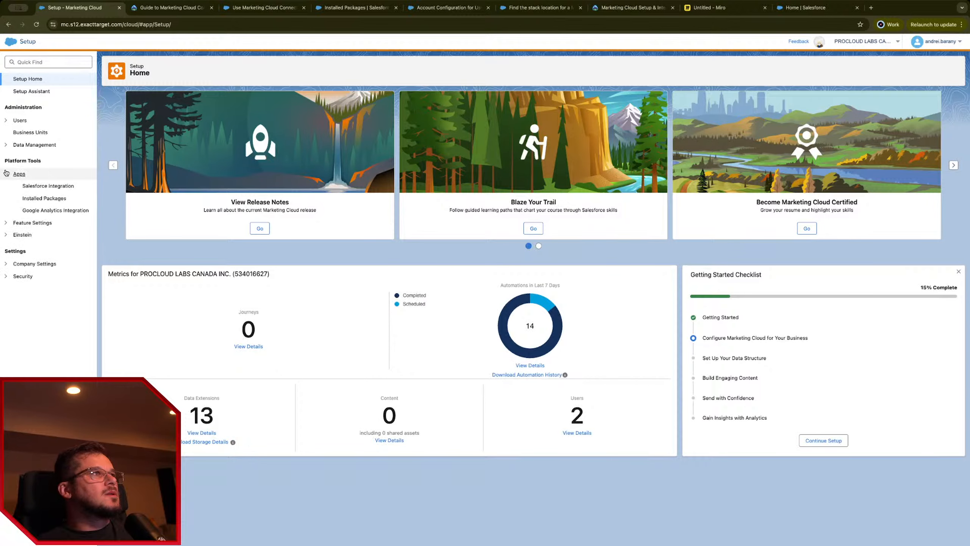
{"action": "left_click", "coordinate": [42, 186]}
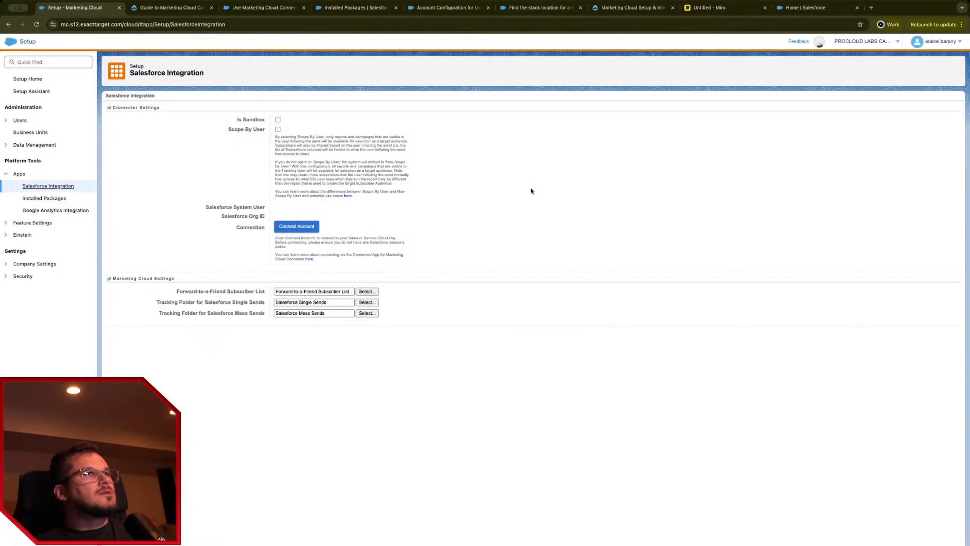
Step: Consult the Trailhead guide and connect-accounts help article, then return to Marketing Cloud
{"action": "left_click", "coordinate": [187, 3]}
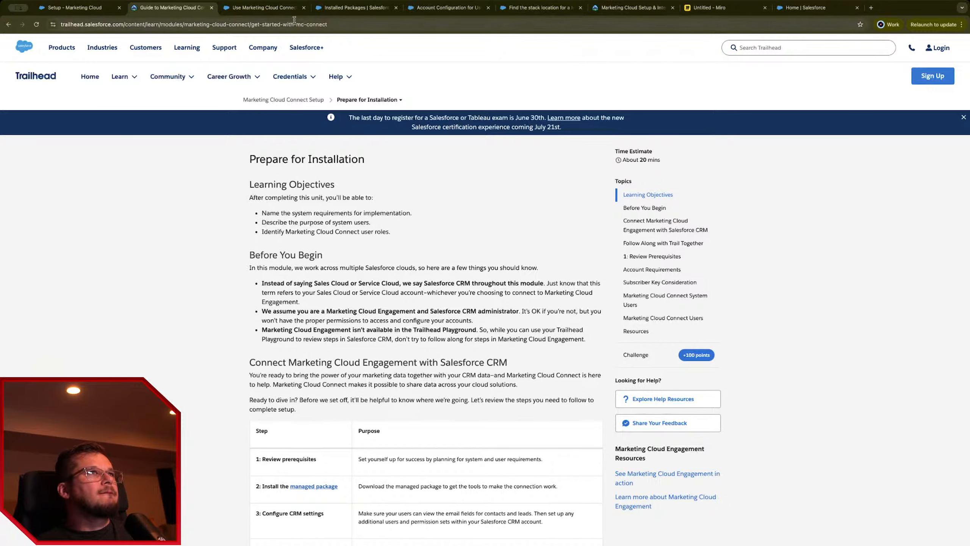
{"action": "left_click", "coordinate": [264, 7]}
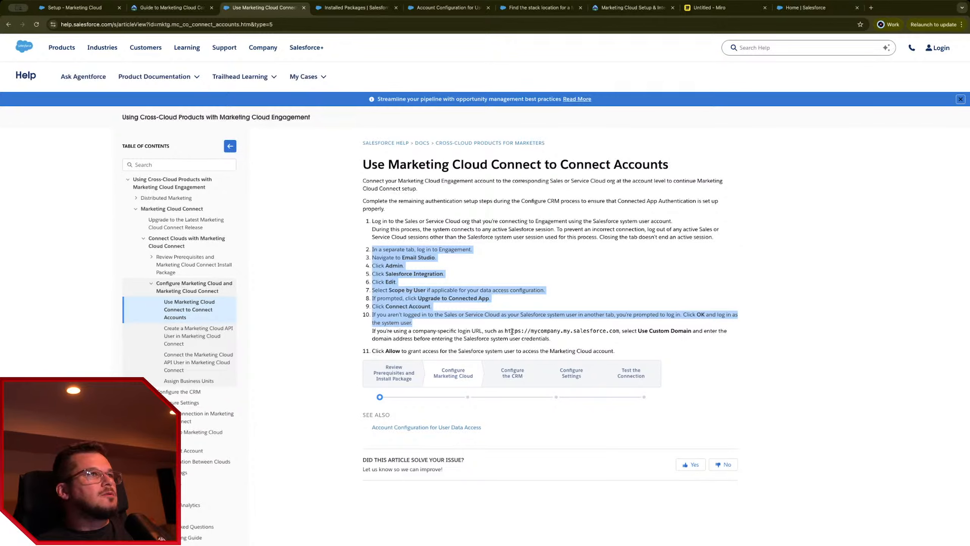
{"action": "left_click", "coordinate": [160, 7]}
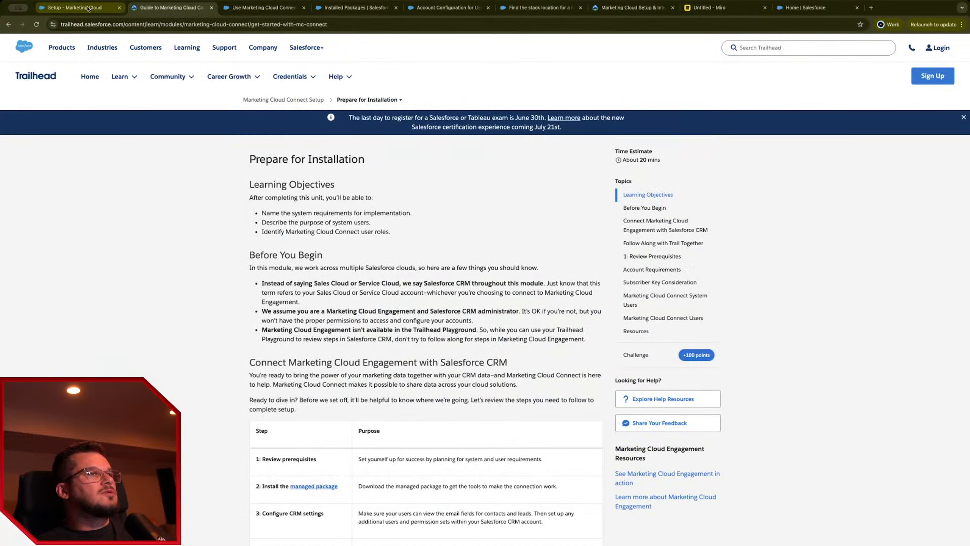
{"action": "left_click", "coordinate": [67, 9]}
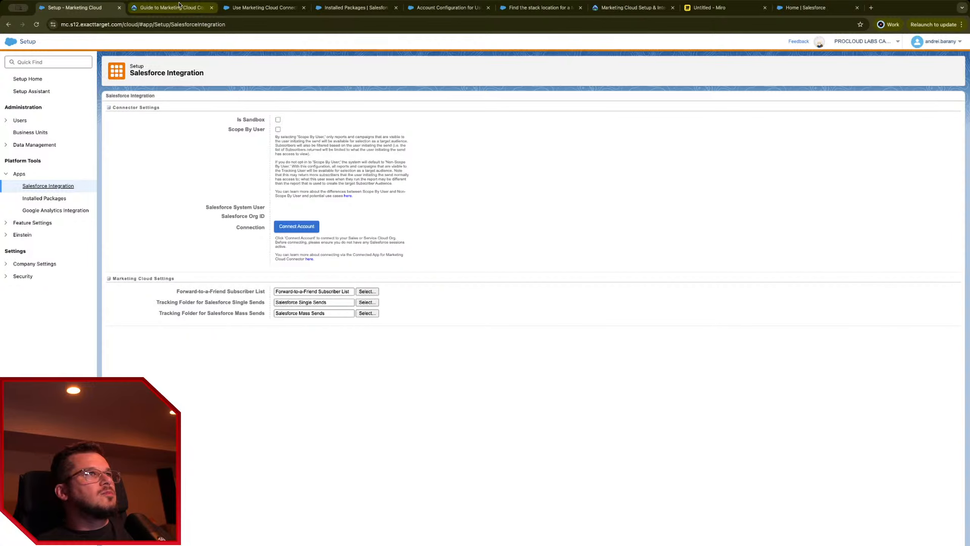
Step: Enable Scope By User and confirm connecting the account to Salesforce
{"action": "left_click", "coordinate": [278, 129]}
{"action": "left_click", "coordinate": [296, 228]}
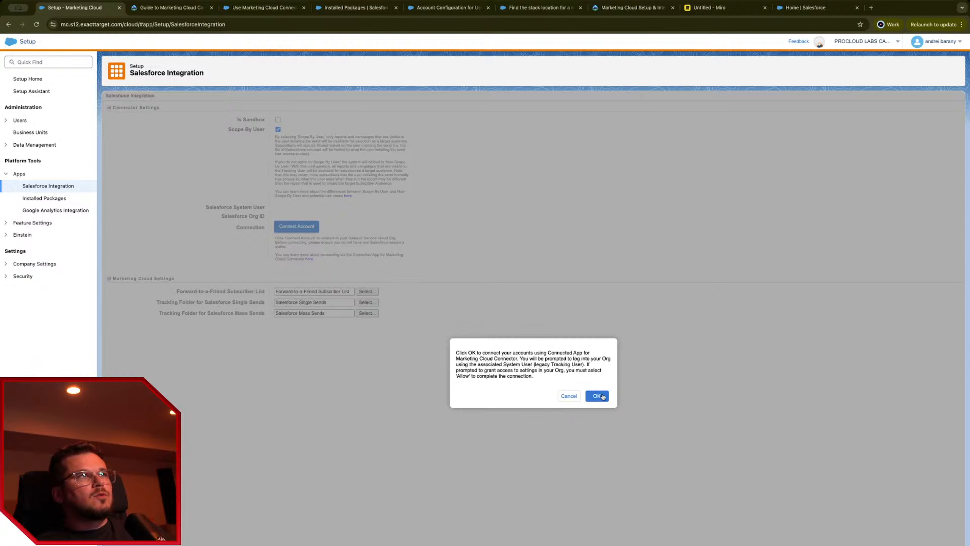
{"action": "left_click", "coordinate": [603, 396]}
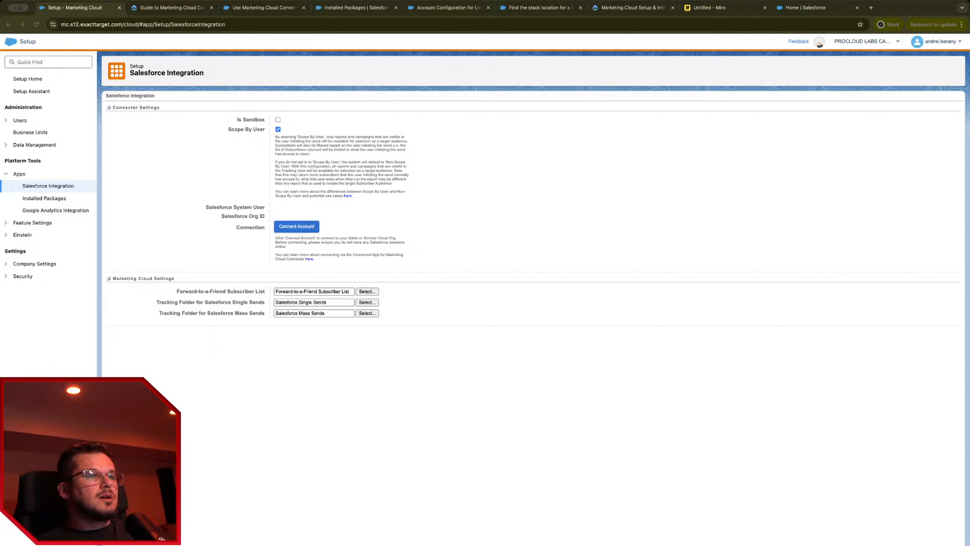
Step: Verify the linked system user, Org ID, Connected status and Scope By User explanation
{"action": "key", "text": "super+Tab"}
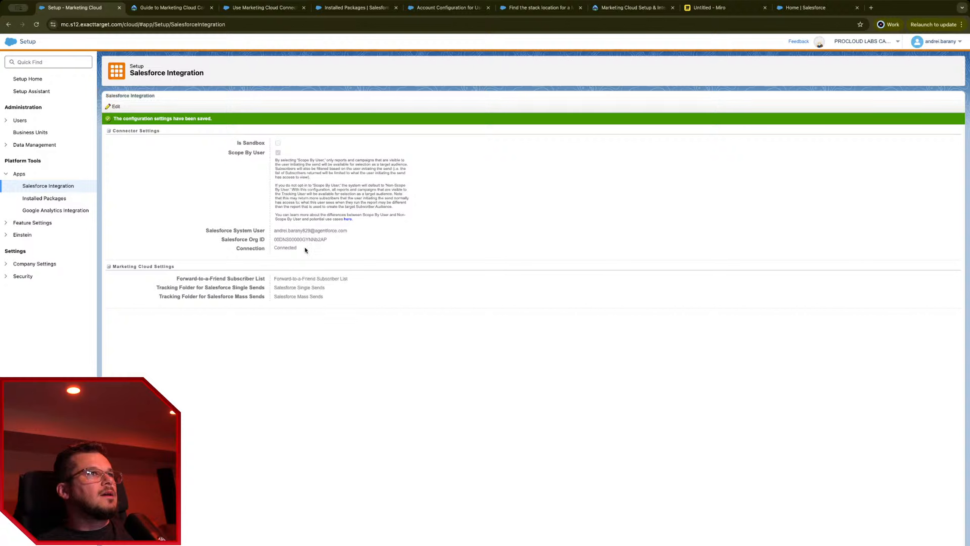
{"action": "left_click_drag", "start_coordinate": [358, 234], "coordinate": [276, 230]}
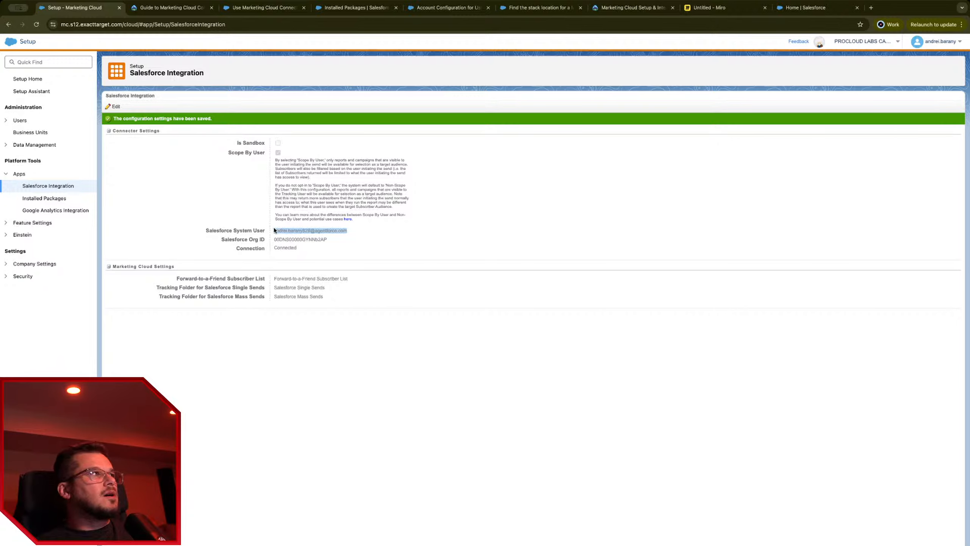
{"action": "double_click", "coordinate": [309, 240]}
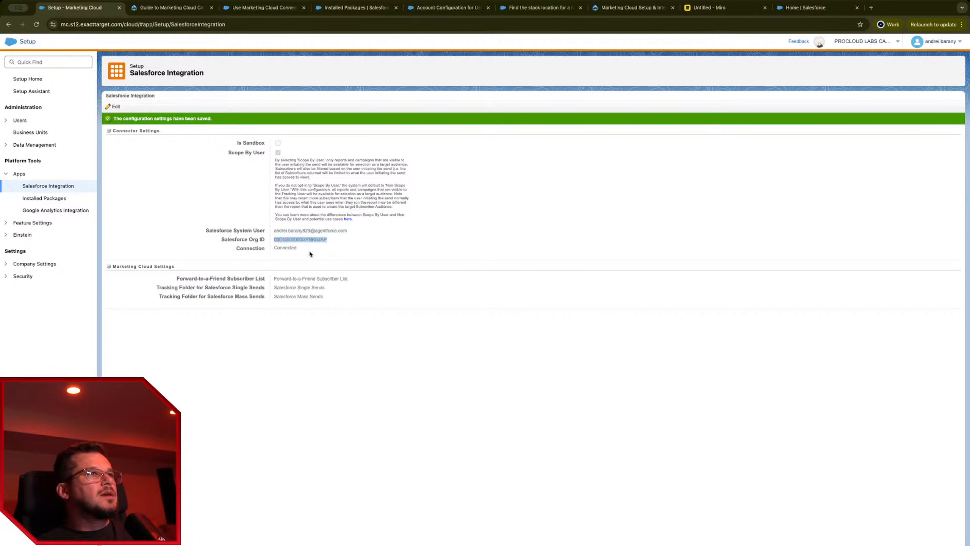
{"action": "double_click", "coordinate": [290, 248]}
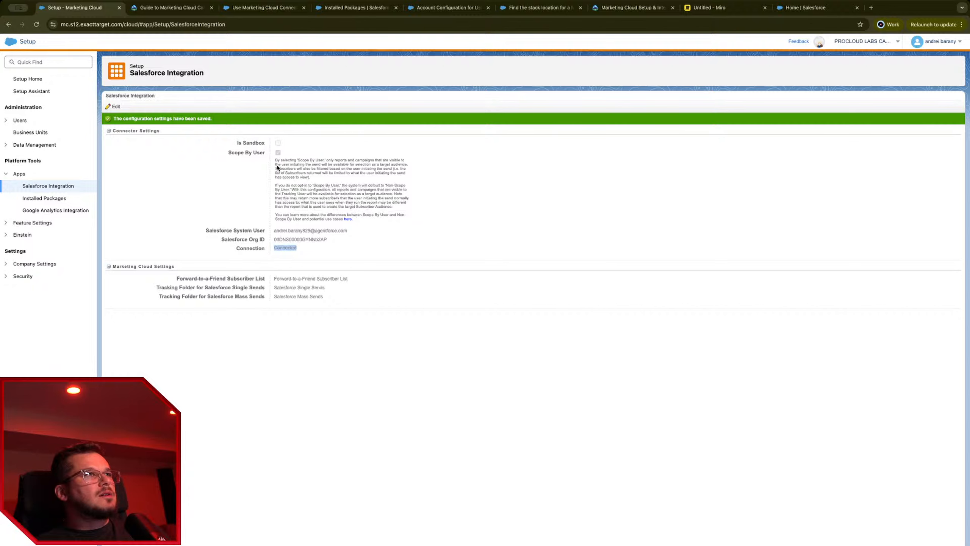
{"action": "left_click_drag", "start_coordinate": [275, 160], "coordinate": [409, 169]}
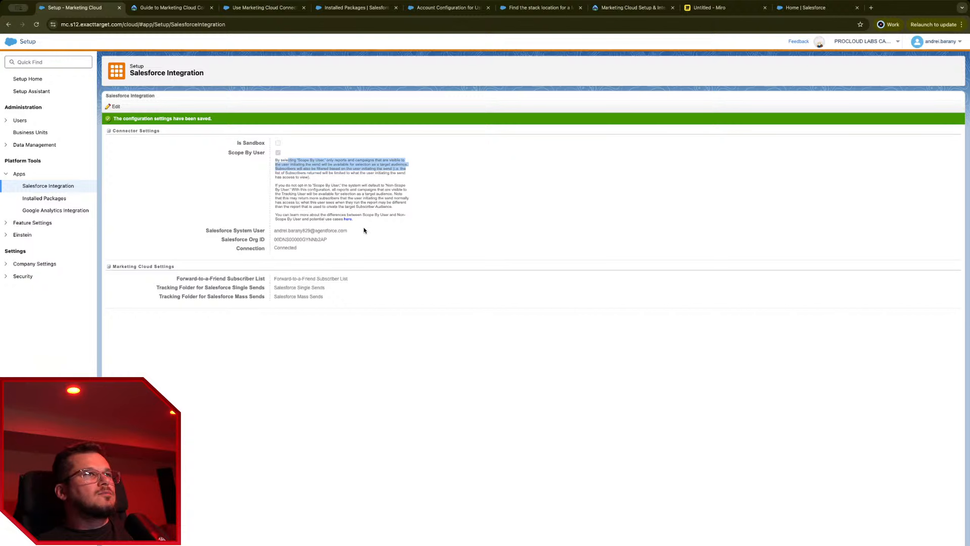
{"action": "left_click_drag", "start_coordinate": [379, 195], "coordinate": [394, 207]}
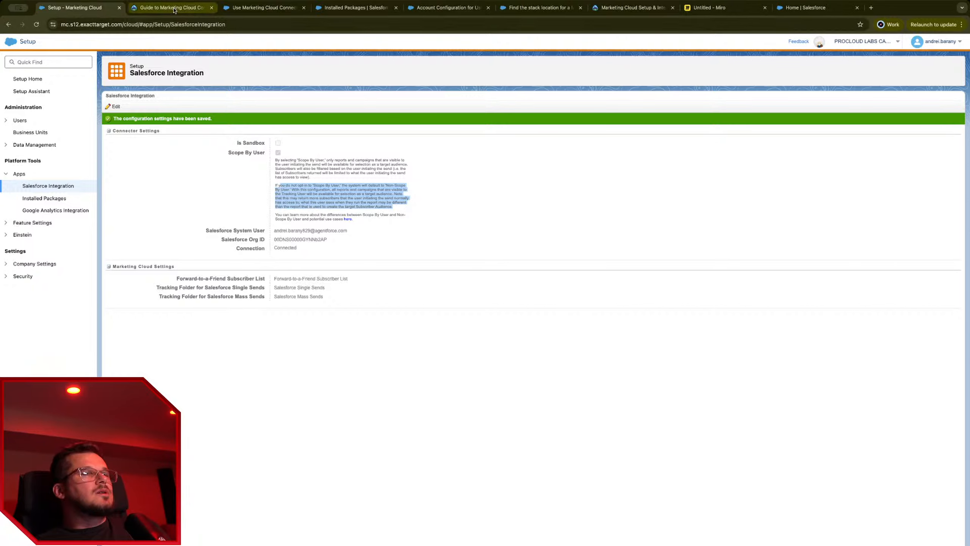
Step: Go to the Installed Packages page in Salesforce Setup
{"action": "left_click", "coordinate": [268, 8]}
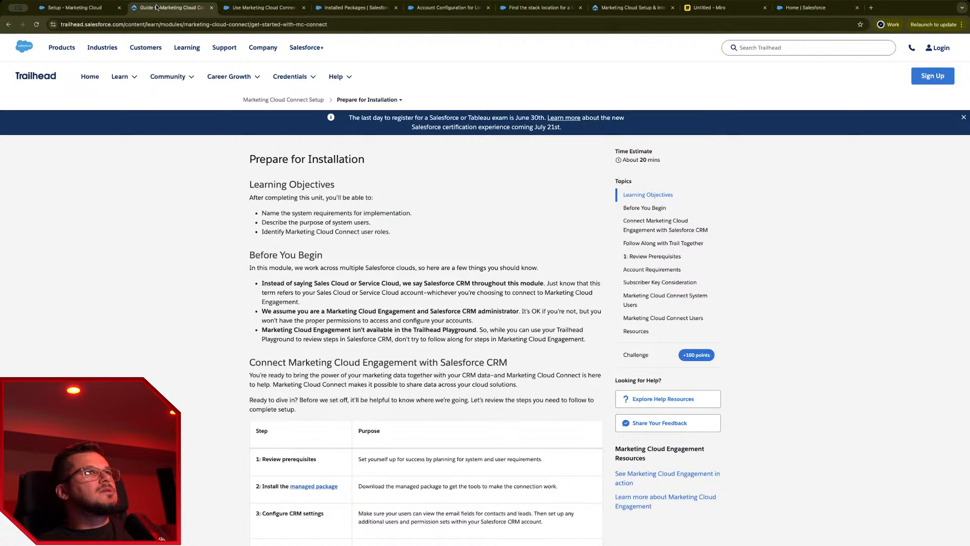
{"action": "left_click", "coordinate": [272, 14]}
{"action": "left_click", "coordinate": [356, 8]}
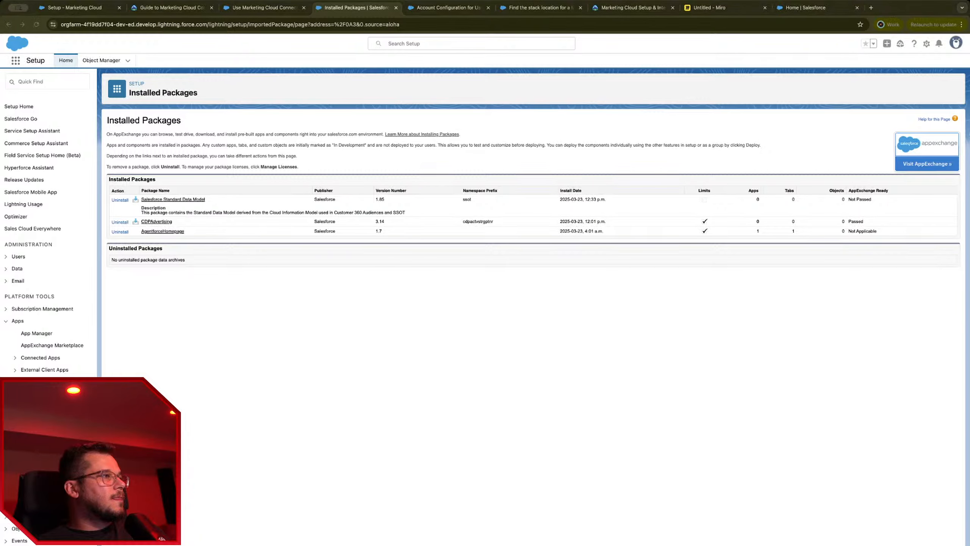
{"action": "left_click", "coordinate": [202, 531]}
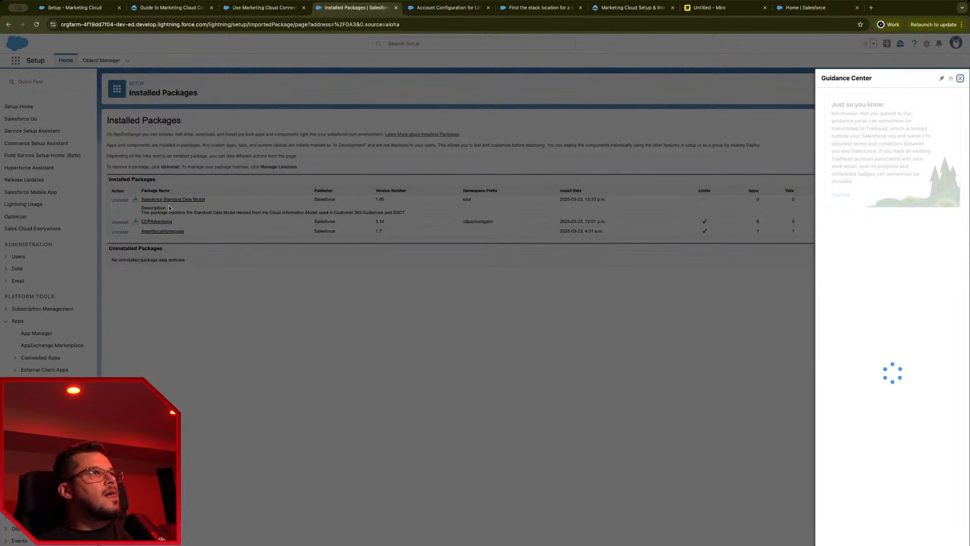
Step: Close the Guidance Center and its popup, reopen Installed Packages, then return to the help article
{"action": "left_click", "coordinate": [960, 78]}
{"action": "left_click", "coordinate": [801, 332]}
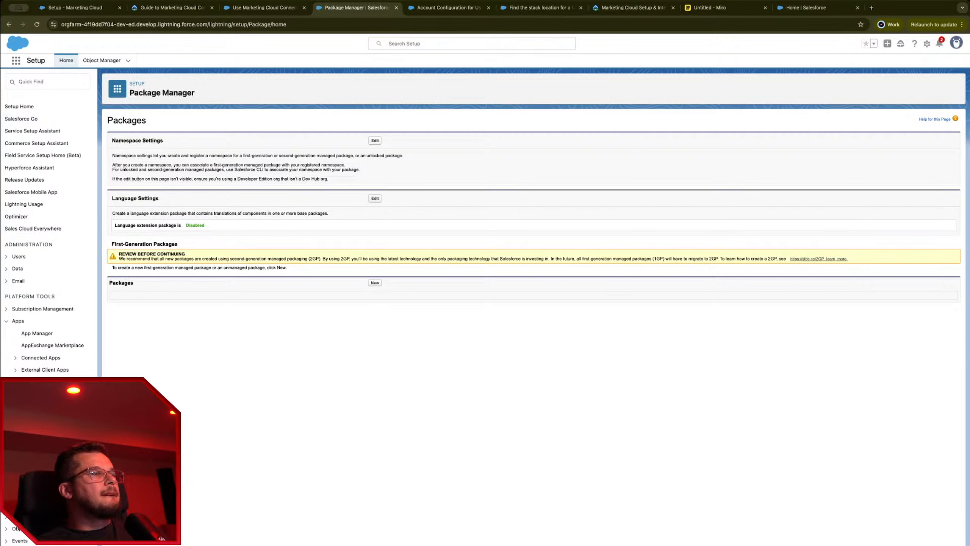
{"action": "left_click", "coordinate": [50, 418]}
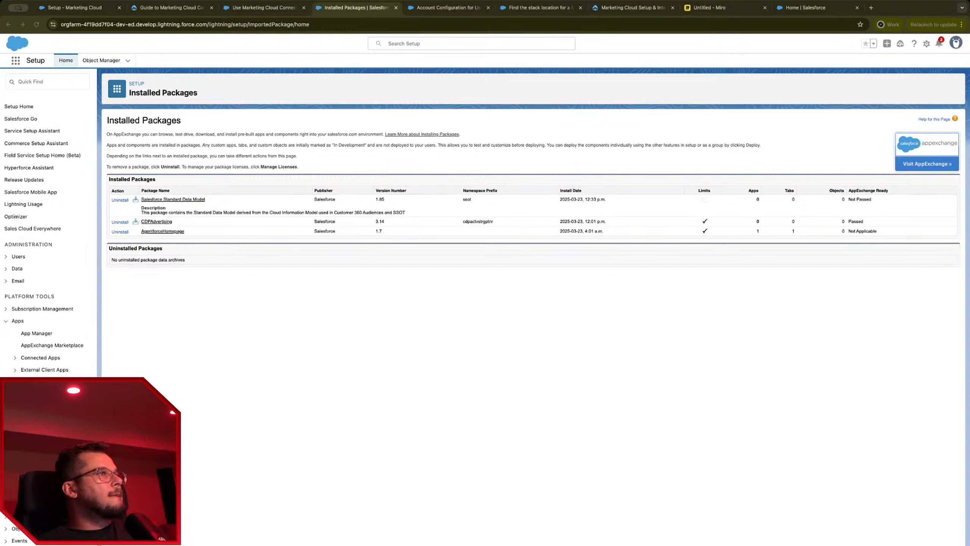
{"action": "left_click", "coordinate": [292, 303]}
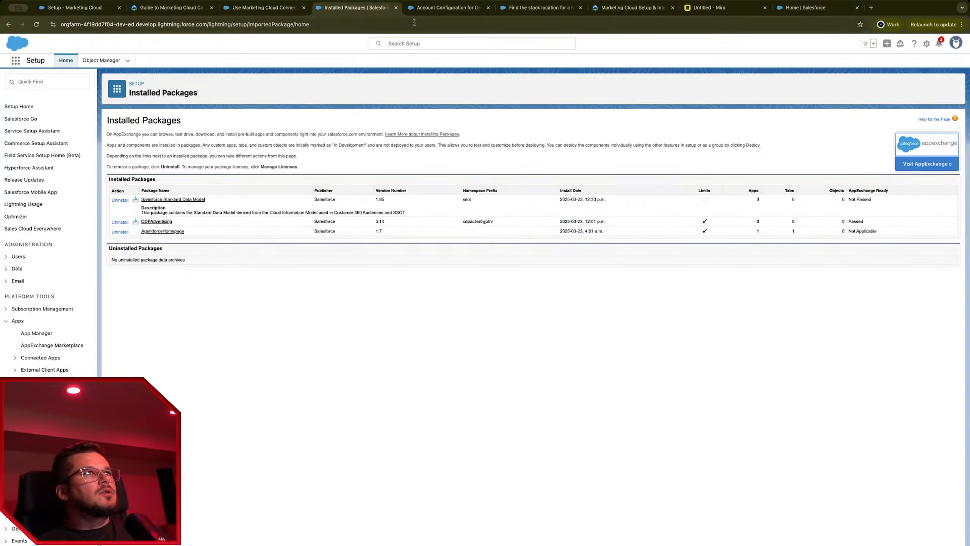
{"action": "left_click", "coordinate": [264, 7]}
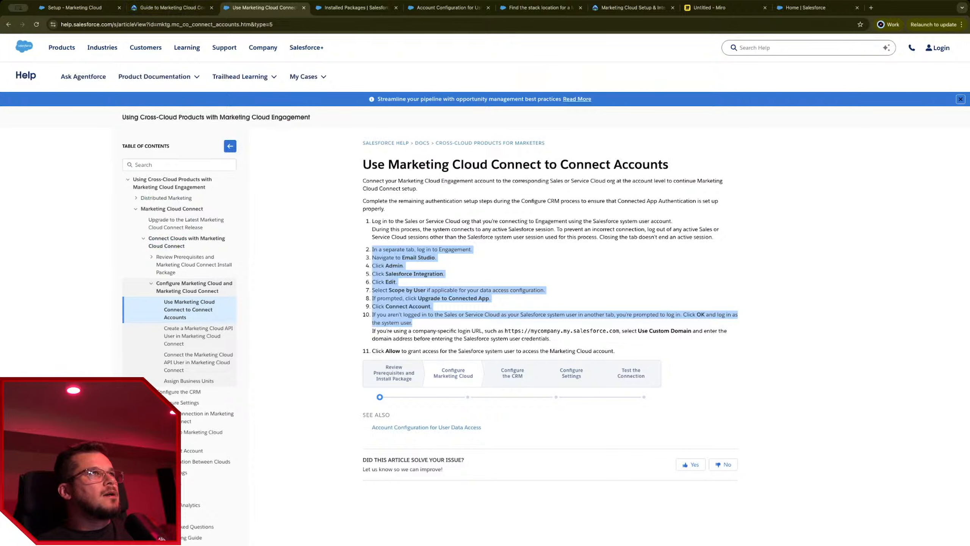
Step: Read the articles on creating and connecting the API user and assigning business units
{"action": "left_click", "coordinate": [200, 339]}
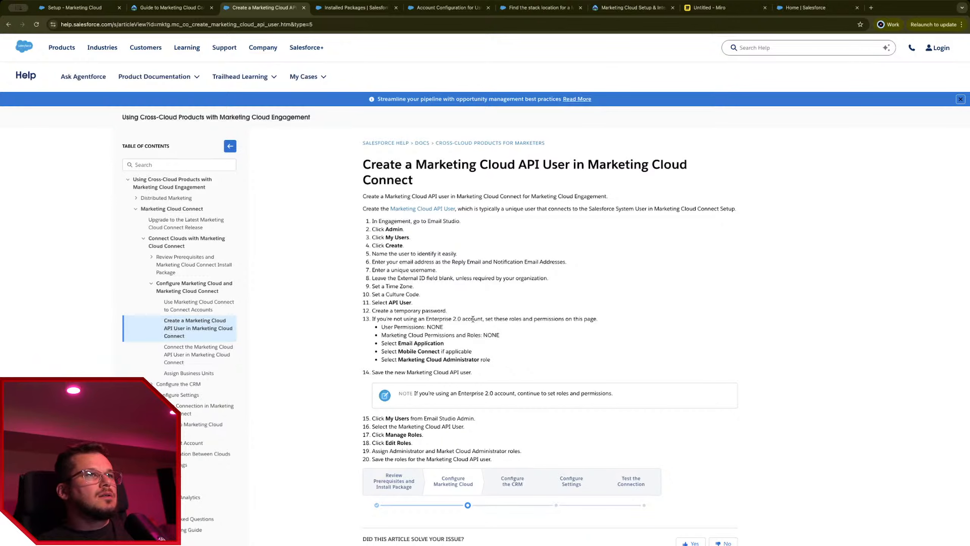
{"action": "left_click_drag", "start_coordinate": [503, 365], "coordinate": [309, 299]}
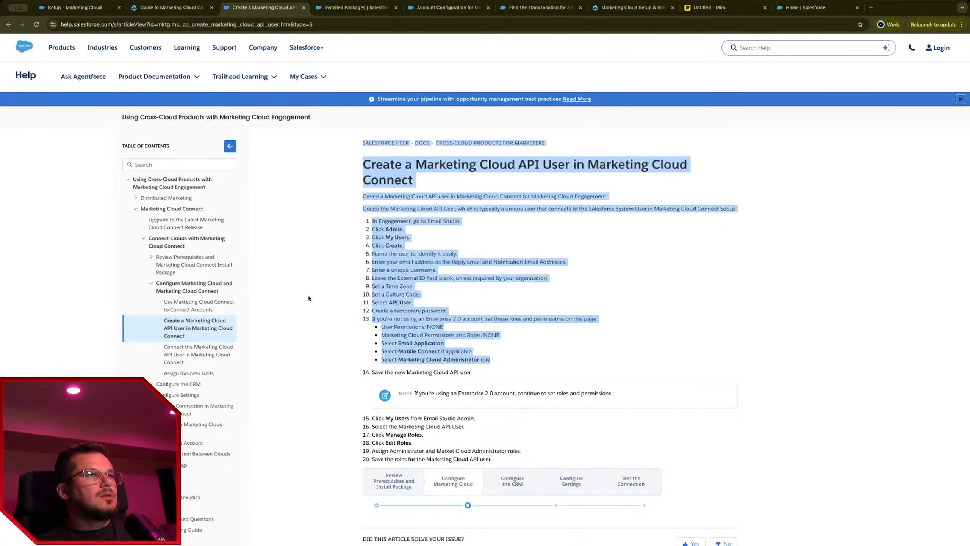
{"action": "left_click", "coordinate": [203, 349]}
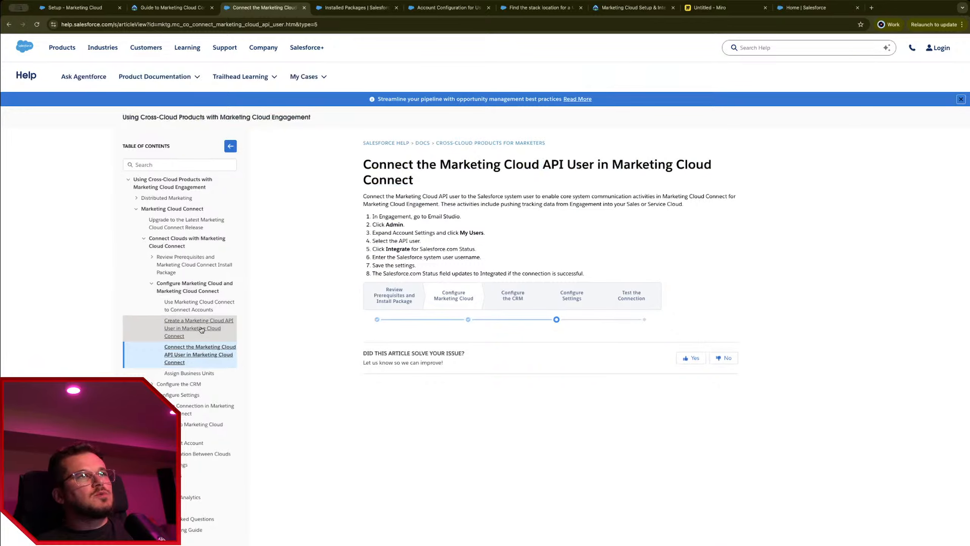
{"action": "left_click", "coordinate": [196, 373]}
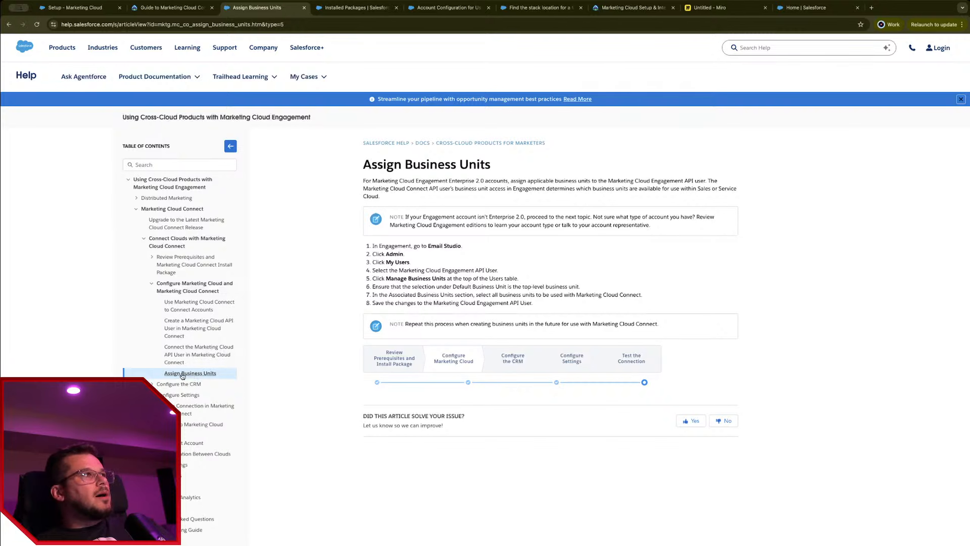
Step: Open and read Set Up Connected App Authentication under Configure the CRM
{"action": "left_click", "coordinate": [152, 383]}
{"action": "left_click", "coordinate": [191, 398]}
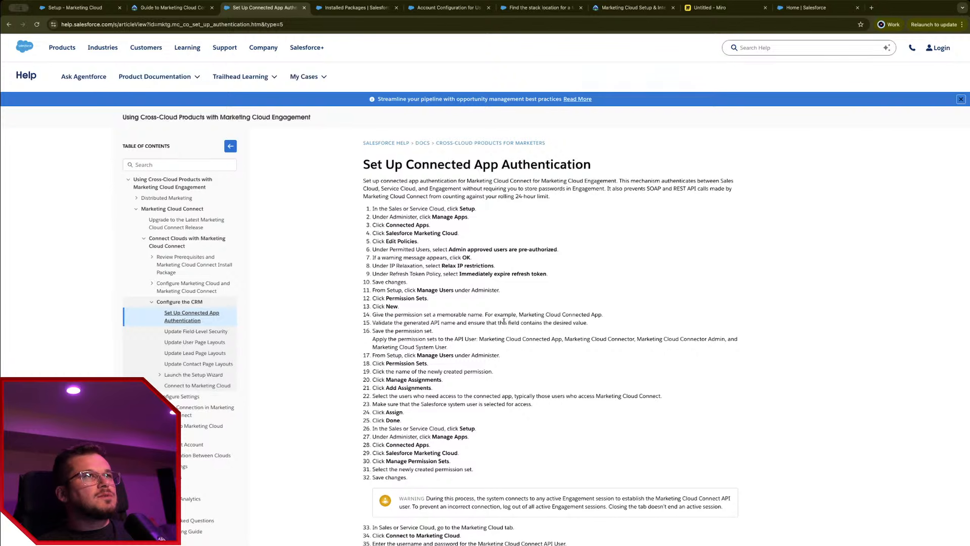
{"action": "left_click_drag", "start_coordinate": [373, 181], "coordinate": [656, 473]}
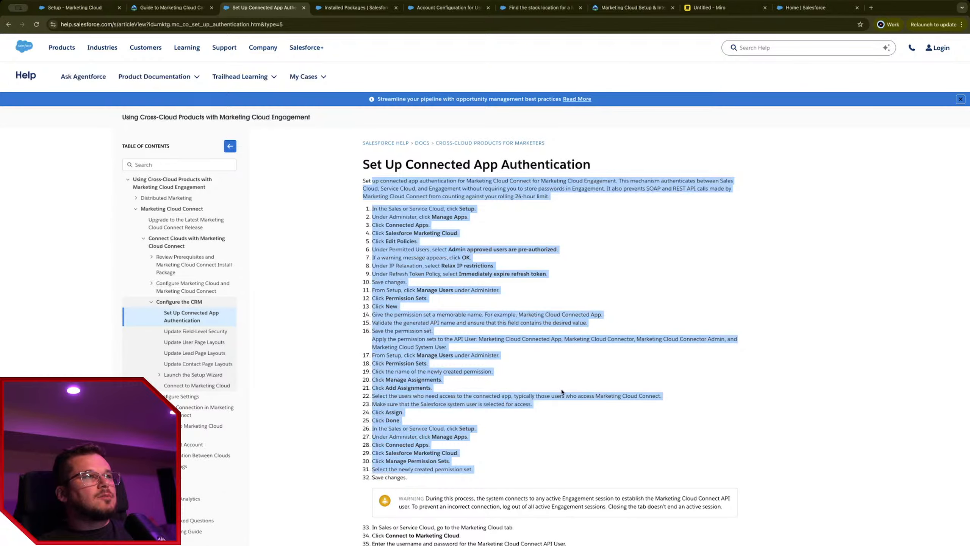
{"action": "left_click", "coordinate": [339, 297]}
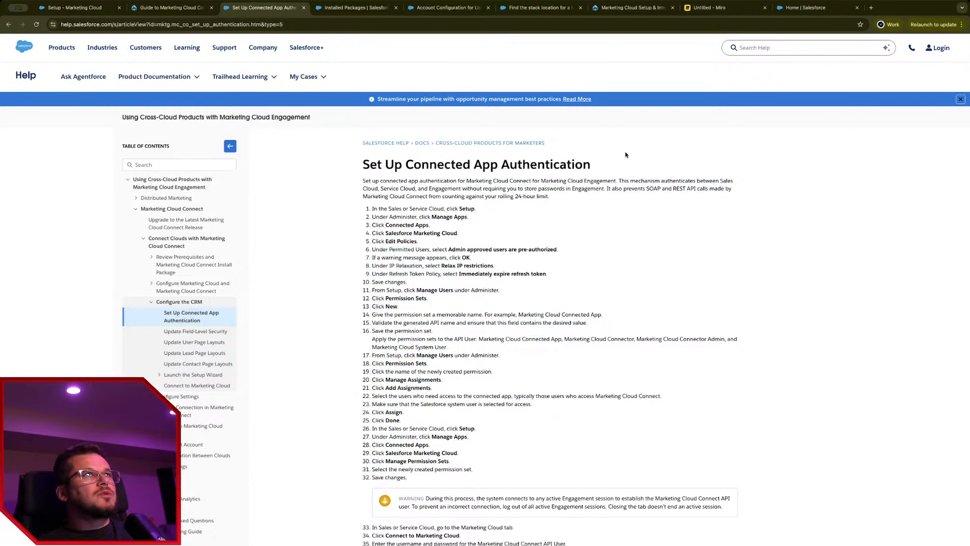
Step: Reload Installed Packages via Package Manager, then return to the connected app authentication article
{"action": "left_click", "coordinate": [336, 10]}
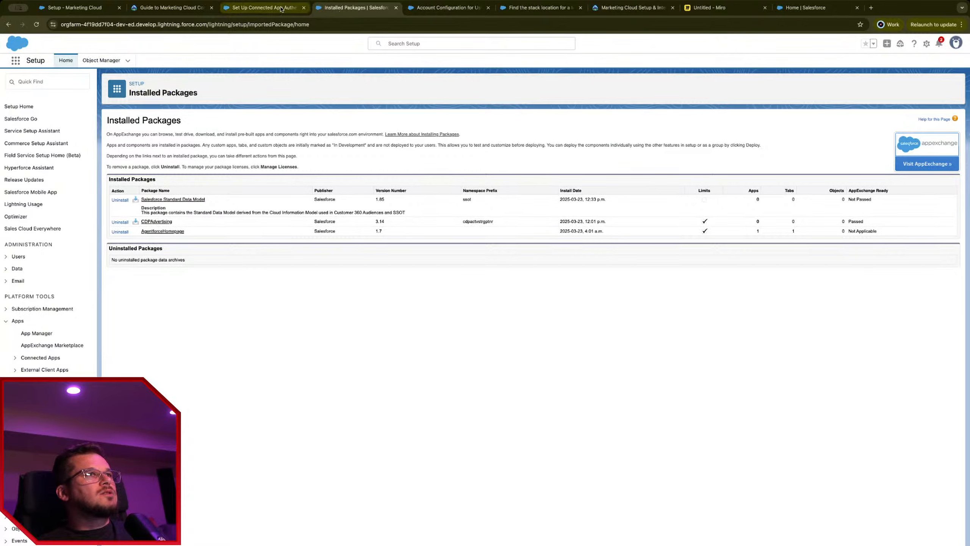
{"action": "left_click", "coordinate": [48, 431]}
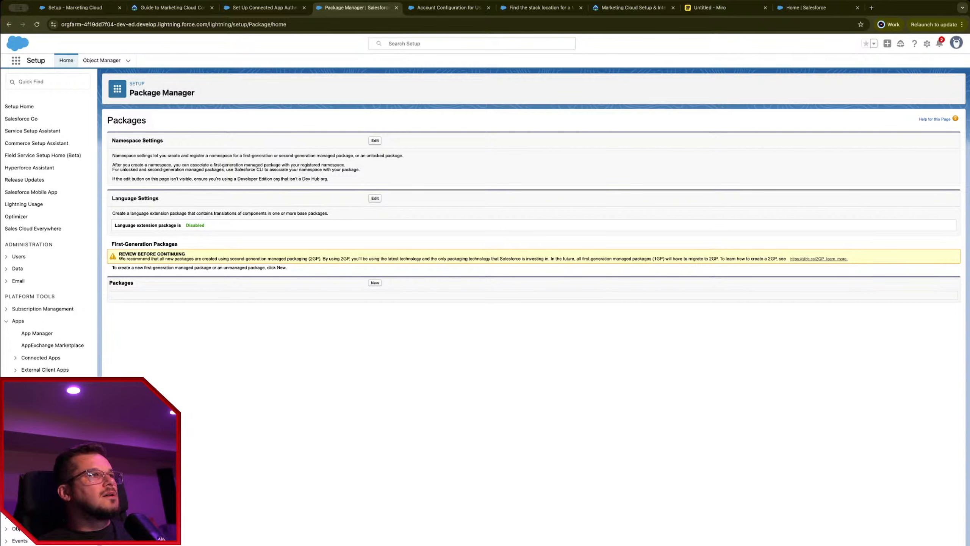
{"action": "left_click", "coordinate": [50, 419]}
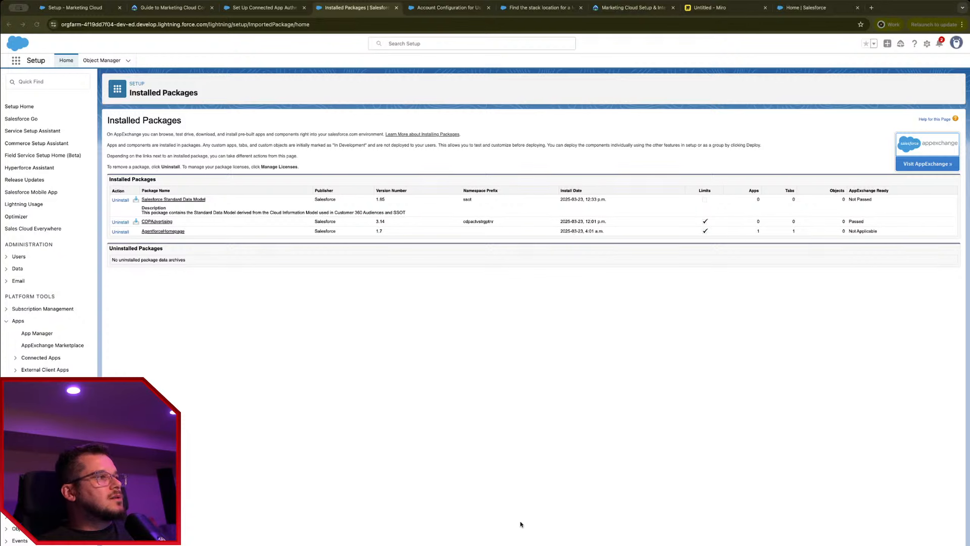
{"action": "left_click", "coordinate": [664, 510]}
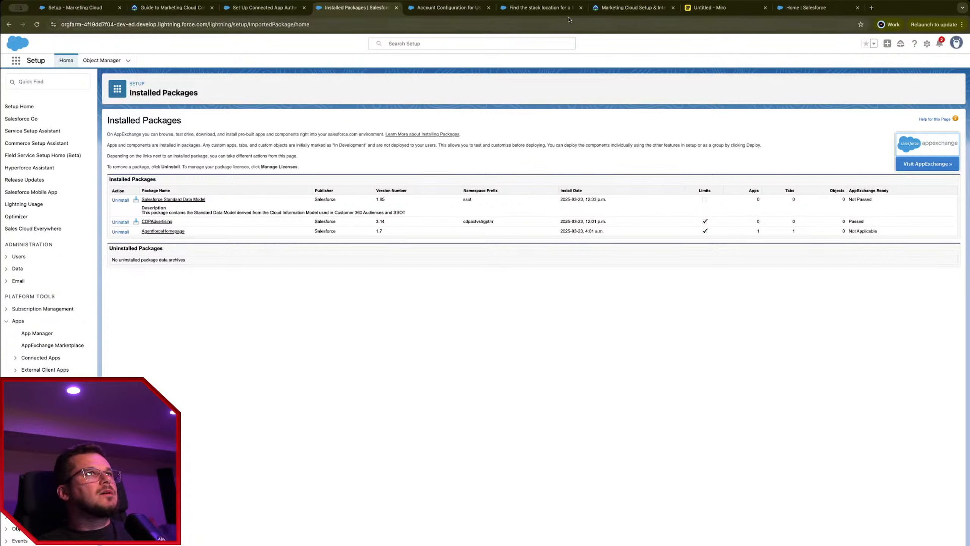
{"action": "left_click", "coordinate": [453, 11]}
Step: From Marketing Cloud Setup, open Journey Builder and create a new Multi-Step Journey
{"action": "left_click", "coordinate": [243, 10]}
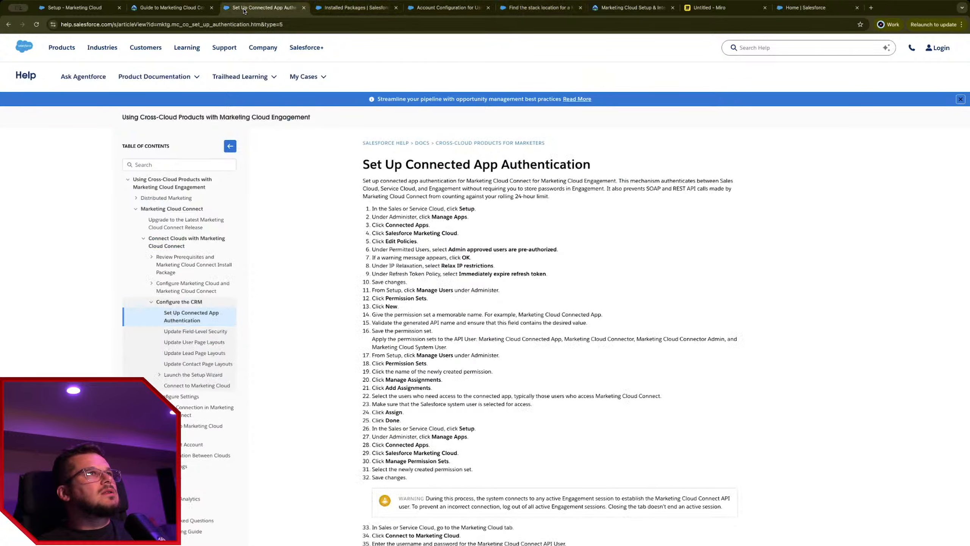
{"action": "left_click", "coordinate": [172, 7]}
{"action": "left_click", "coordinate": [75, 8]}
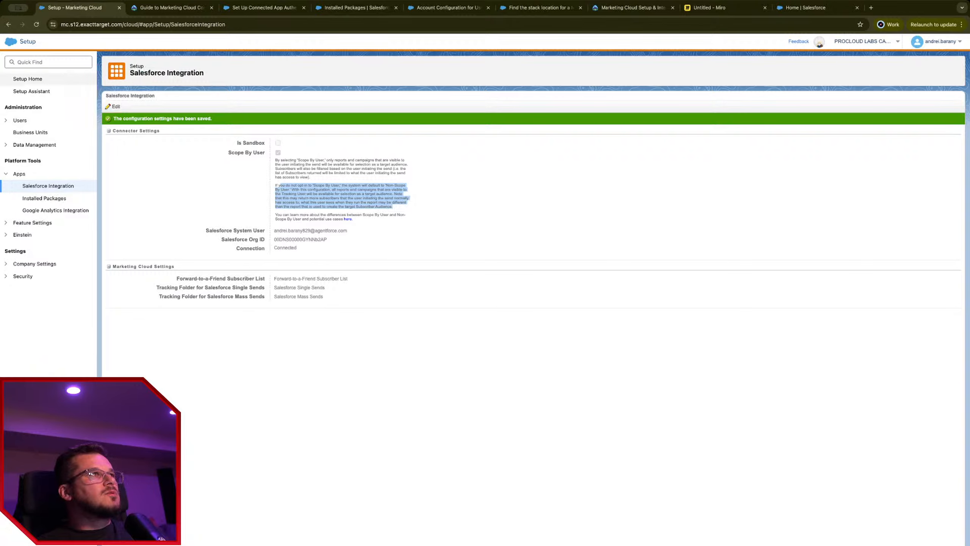
{"action": "mouse_move", "coordinate": [218, 84]}
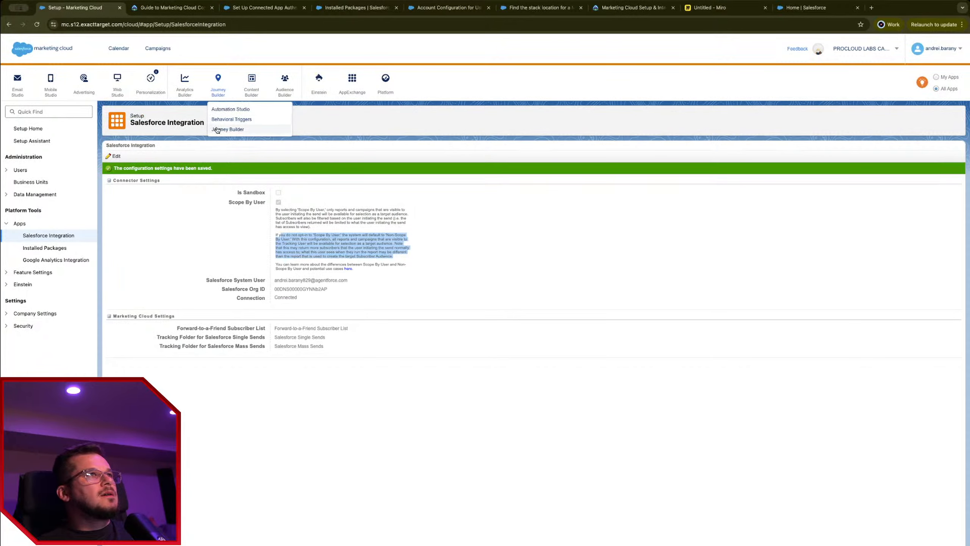
{"action": "left_click", "coordinate": [218, 130]}
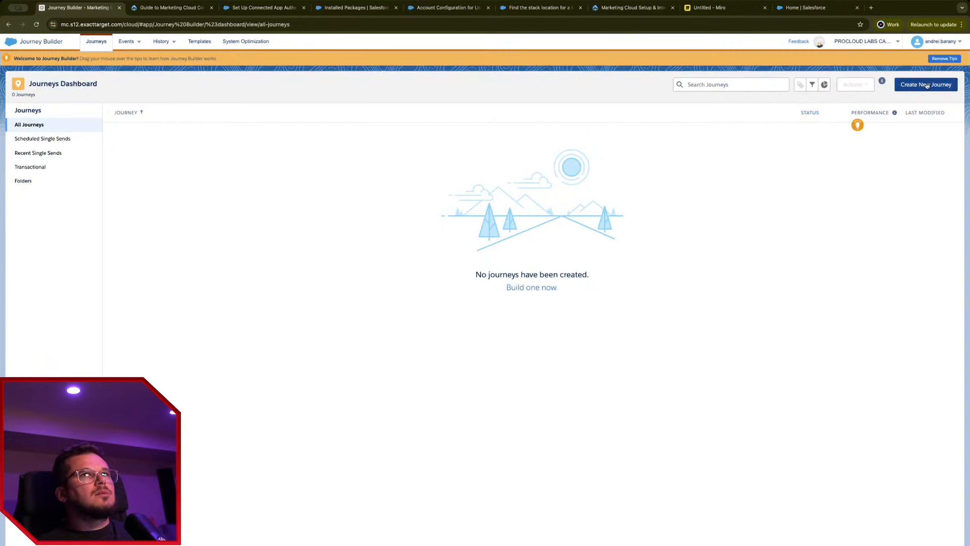
{"action": "left_click", "coordinate": [927, 85]}
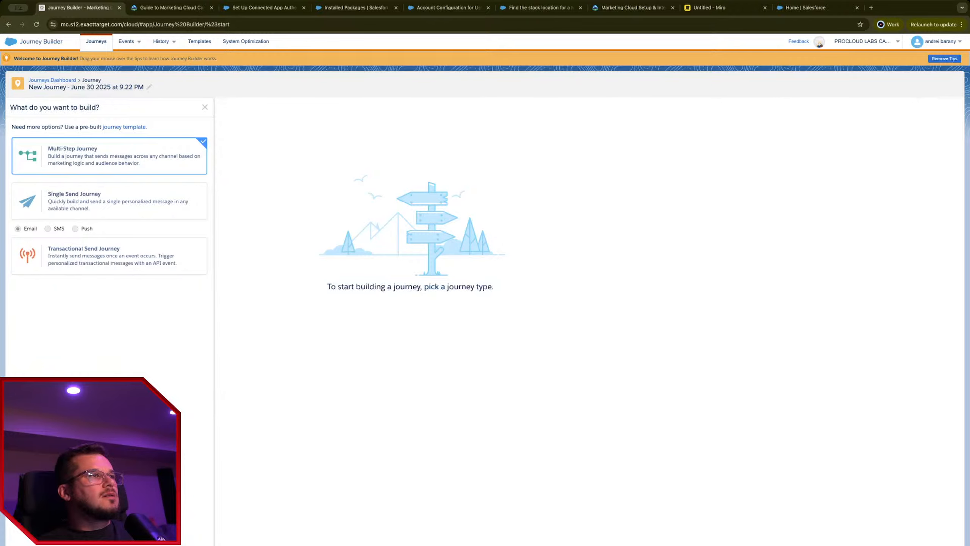
{"action": "left_click", "coordinate": [109, 155]}
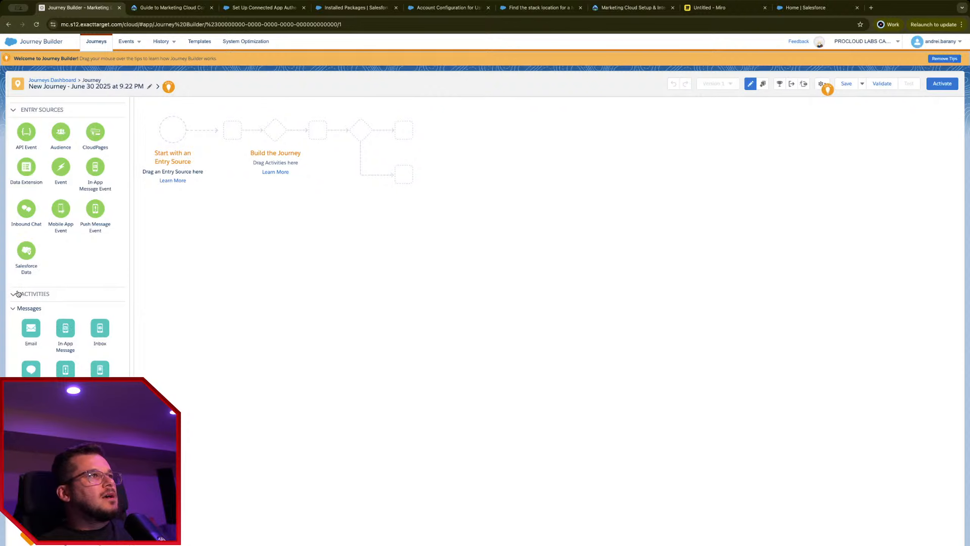
Step: Place a Salesforce Data entry source at the journey start and select it
{"action": "left_click_drag", "start_coordinate": [229, 149], "coordinate": [173, 130]}
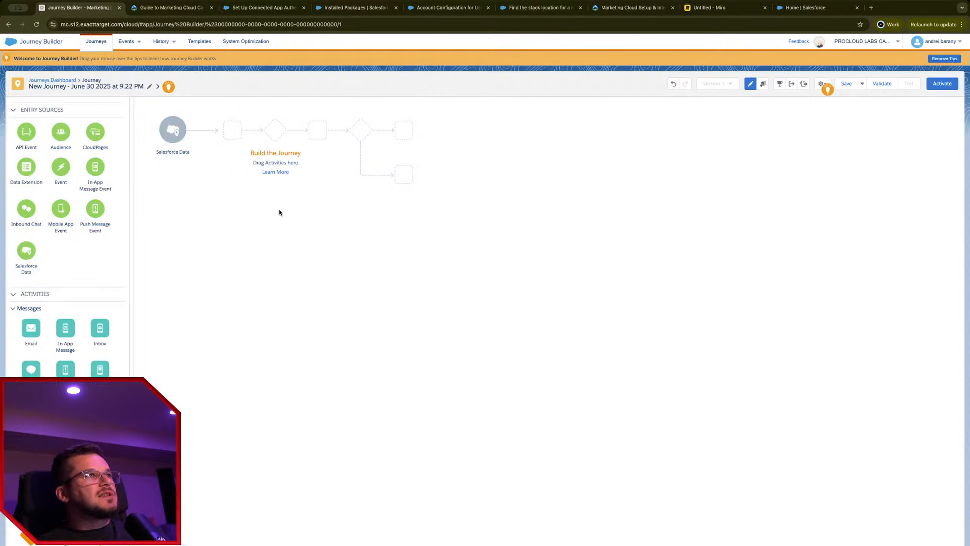
{"action": "left_click", "coordinate": [171, 135]}
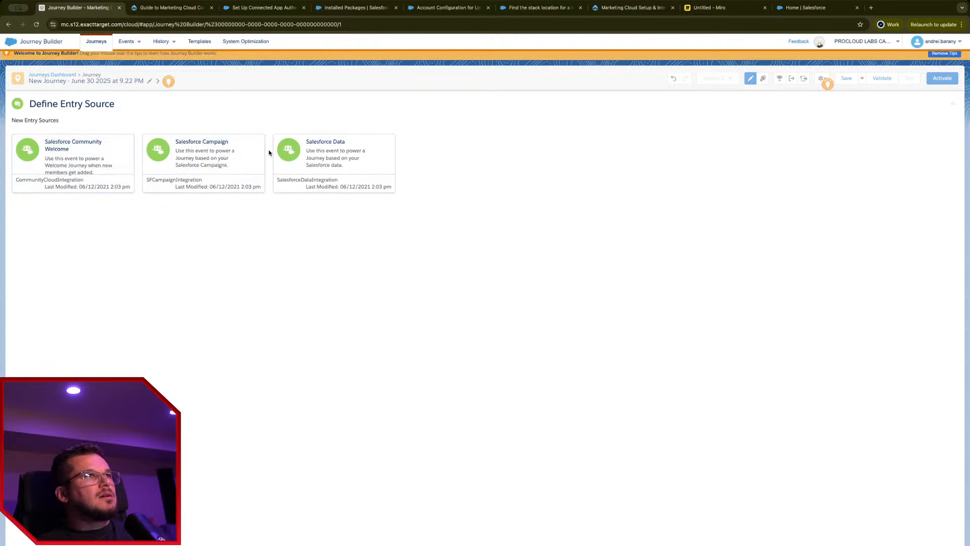
{"action": "left_click", "coordinate": [309, 150]}
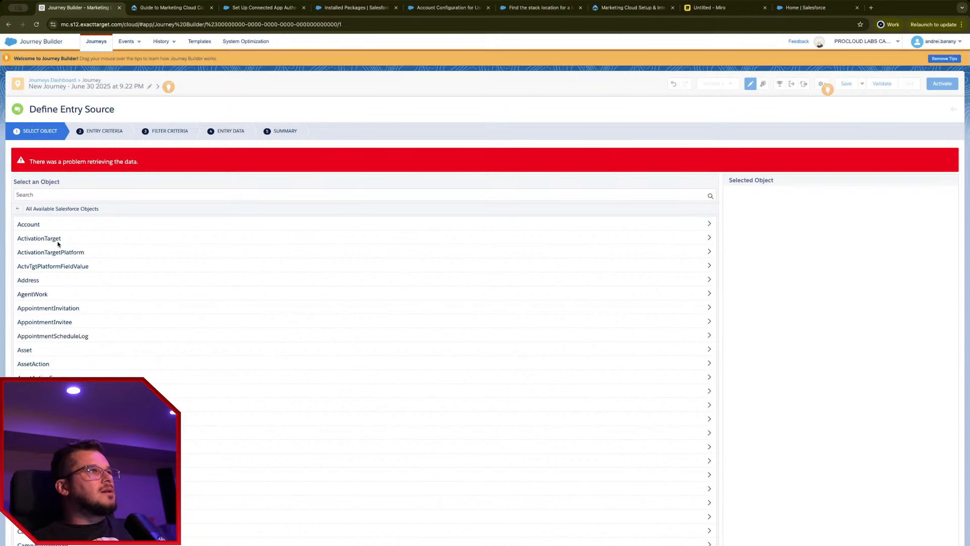
Step: Set the entry object to Contact, injecting records by Contact ID (Contact)
{"action": "left_click", "coordinate": [36, 225]}
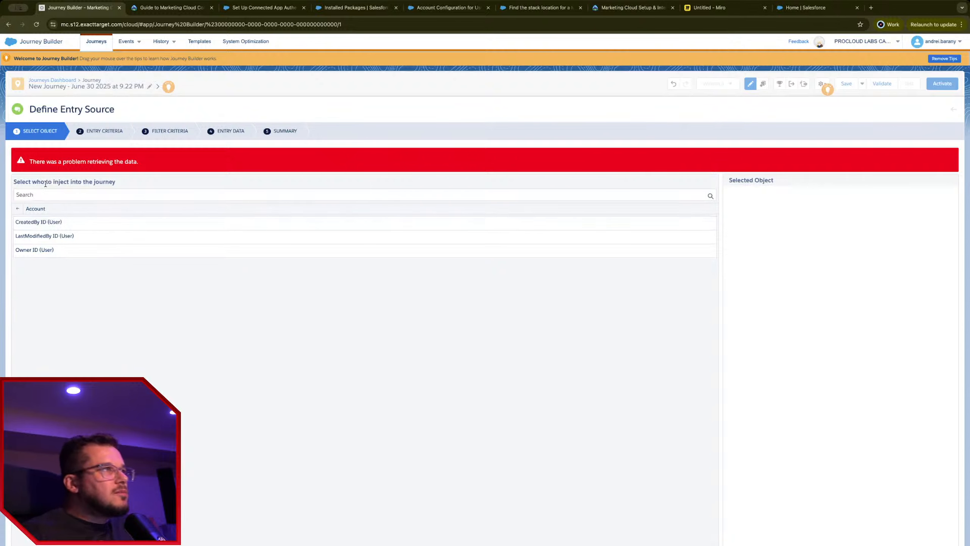
{"action": "left_click", "coordinate": [20, 208]}
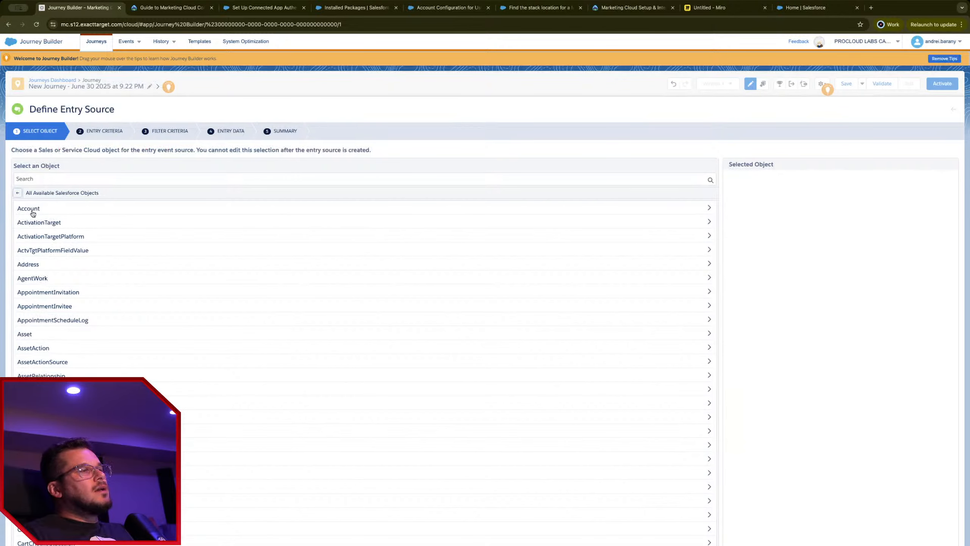
{"action": "scroll", "coordinate": [73, 352], "scroll_direction": "down", "scroll_amount": 3}
{"action": "scroll", "coordinate": [88, 363], "scroll_direction": "up", "scroll_amount": 3}
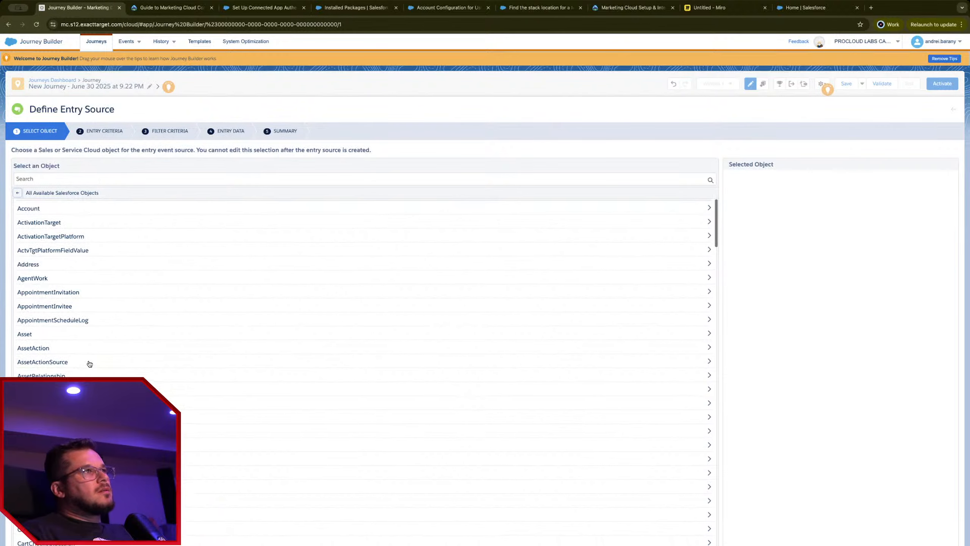
{"action": "scroll", "coordinate": [363, 344], "scroll_direction": "down", "scroll_amount": 10}
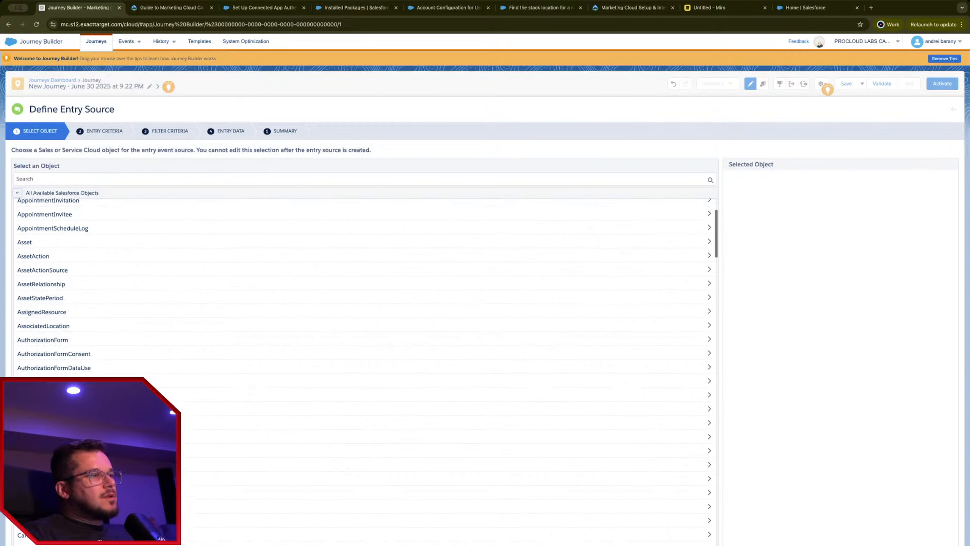
{"action": "scroll", "coordinate": [362, 345], "scroll_direction": "down", "scroll_amount": 2}
{"action": "left_click", "coordinate": [27, 542]}
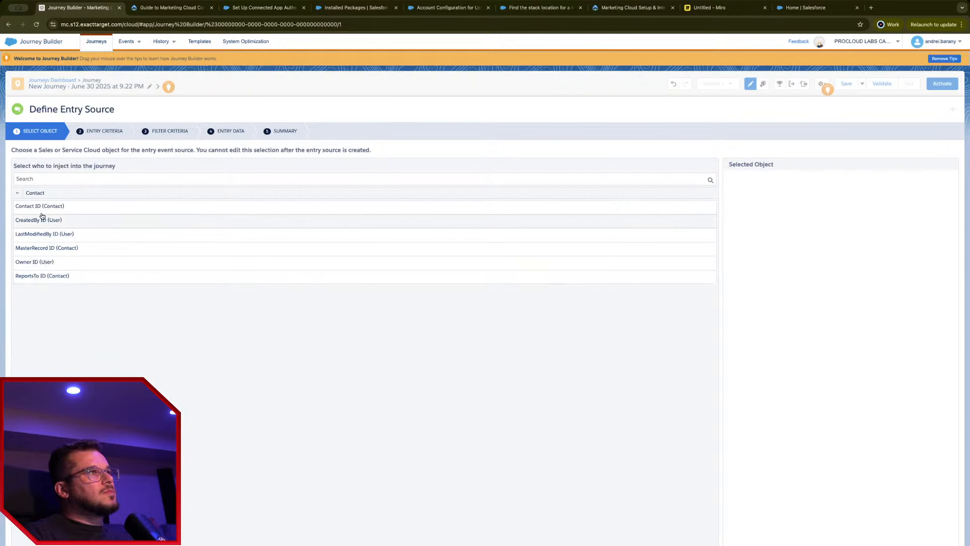
{"action": "left_click", "coordinate": [47, 207]}
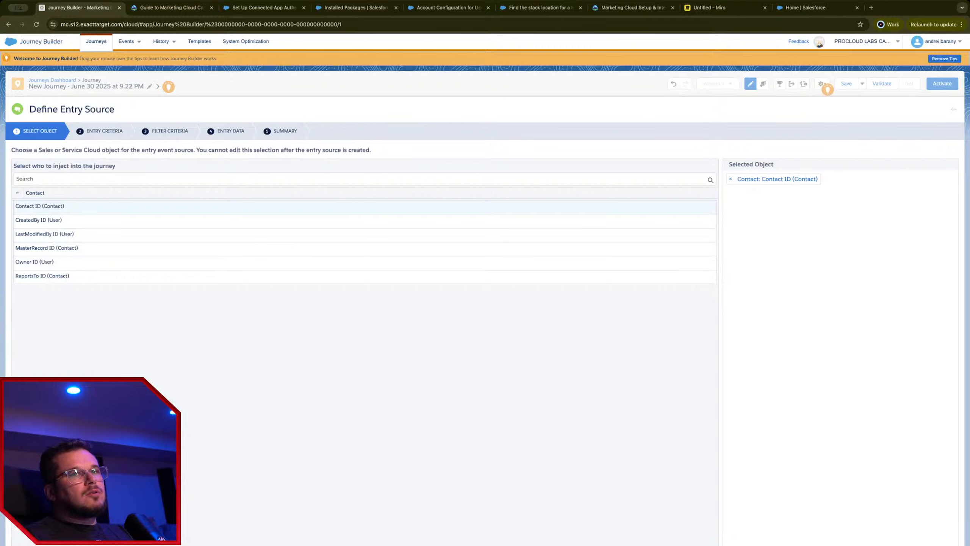
{"action": "left_click", "coordinate": [941, 544]}
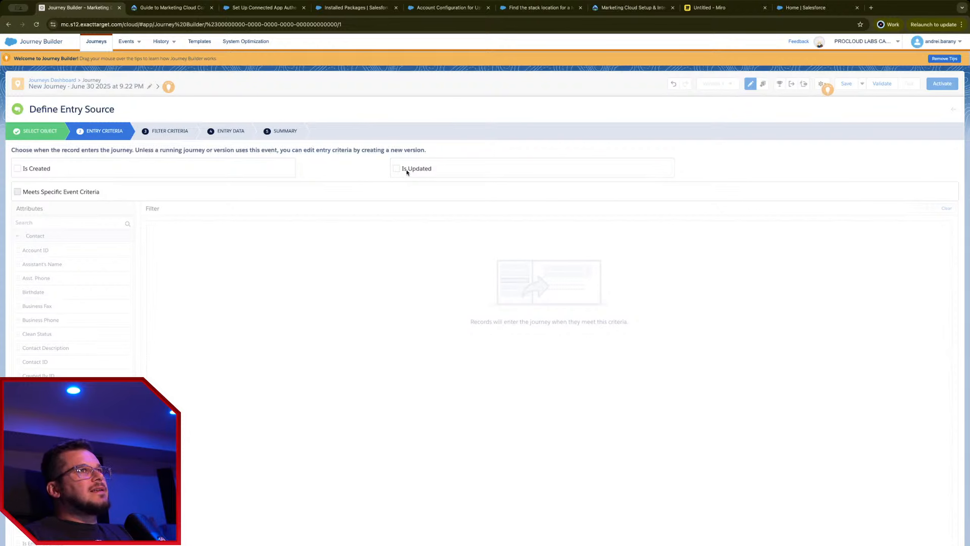
{"action": "left_click", "coordinate": [396, 169]}
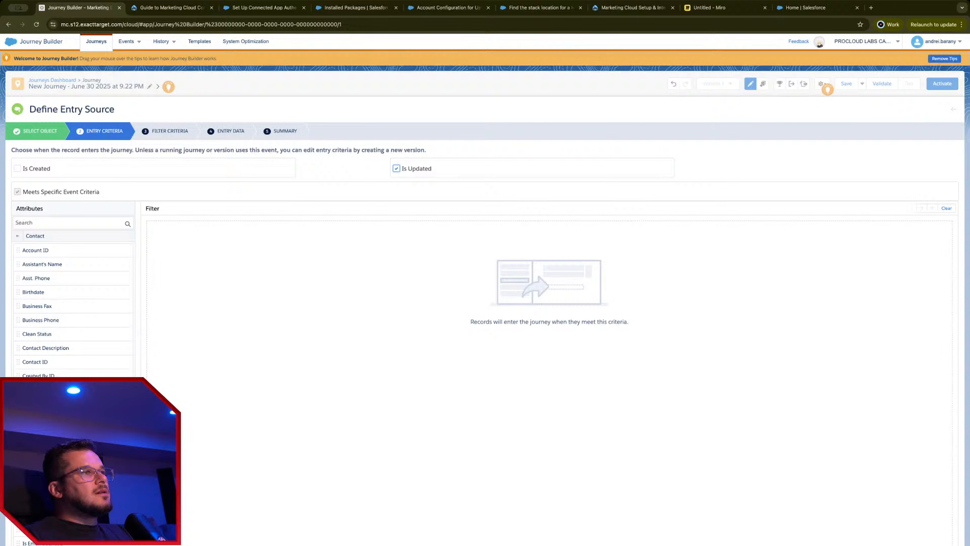
{"action": "scroll", "coordinate": [49, 291], "scroll_direction": "down", "scroll_amount": 3}
{"action": "scroll", "coordinate": [73, 306], "scroll_direction": "down", "scroll_amount": 10}
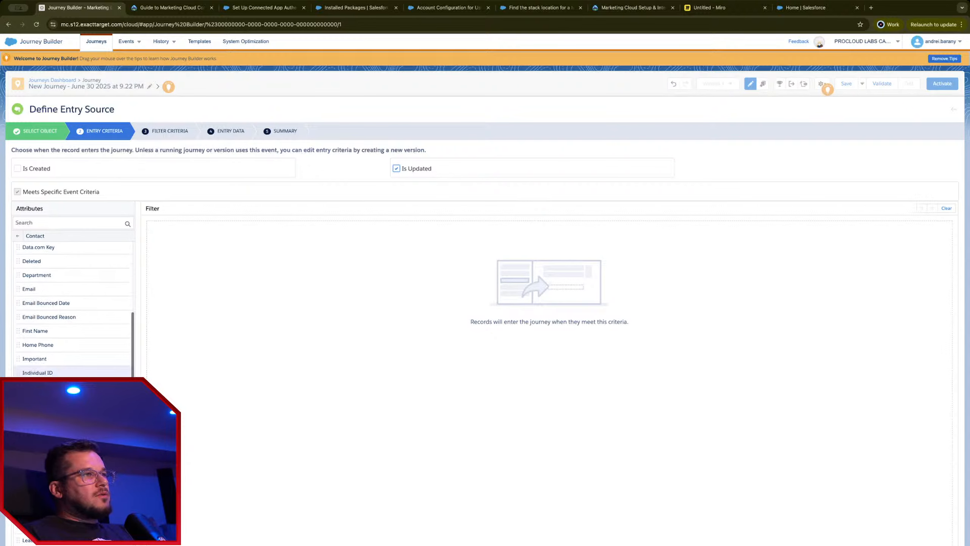
{"action": "scroll", "coordinate": [58, 321], "scroll_direction": "down", "scroll_amount": 2}
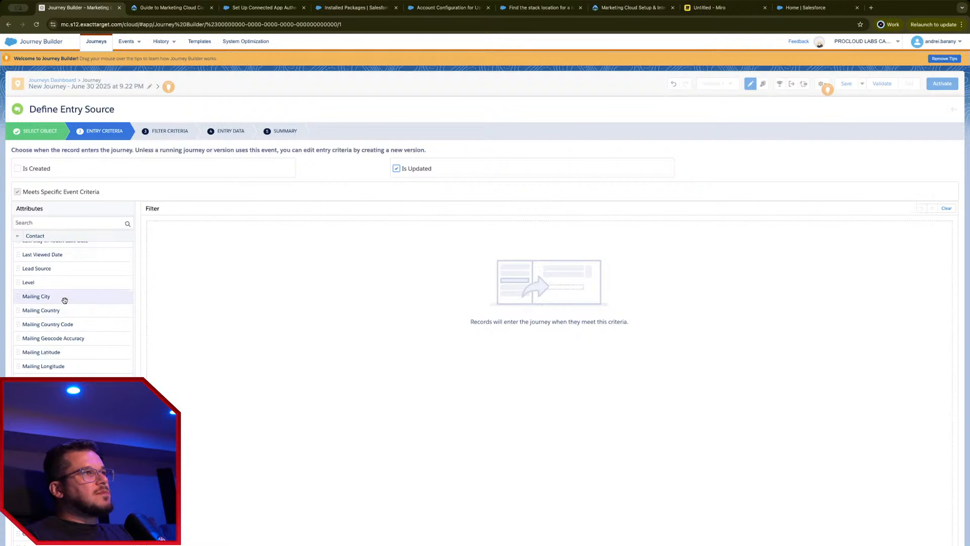
{"action": "left_click_drag", "start_coordinate": [65, 298], "coordinate": [260, 299]}
{"action": "left_click", "coordinate": [246, 225]}
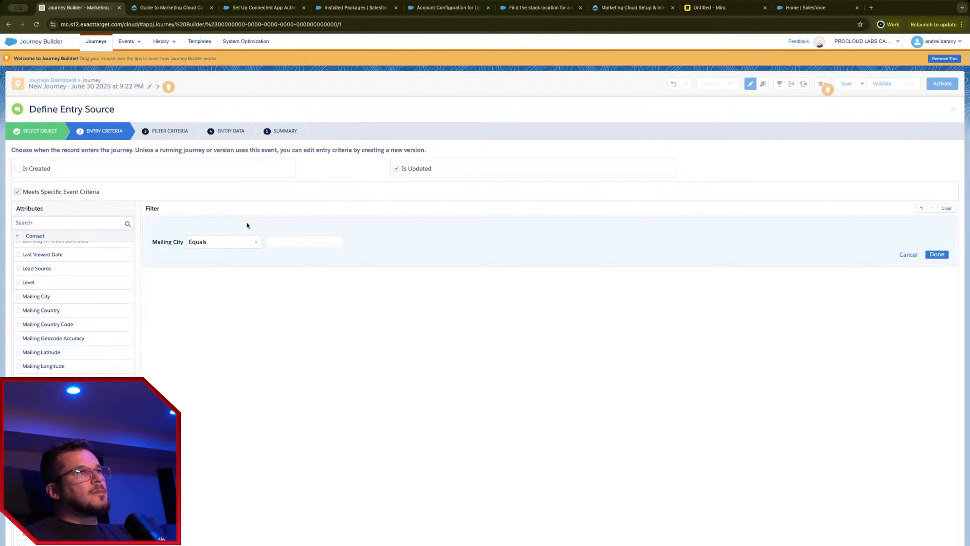
{"action": "left_click", "coordinate": [250, 244]}
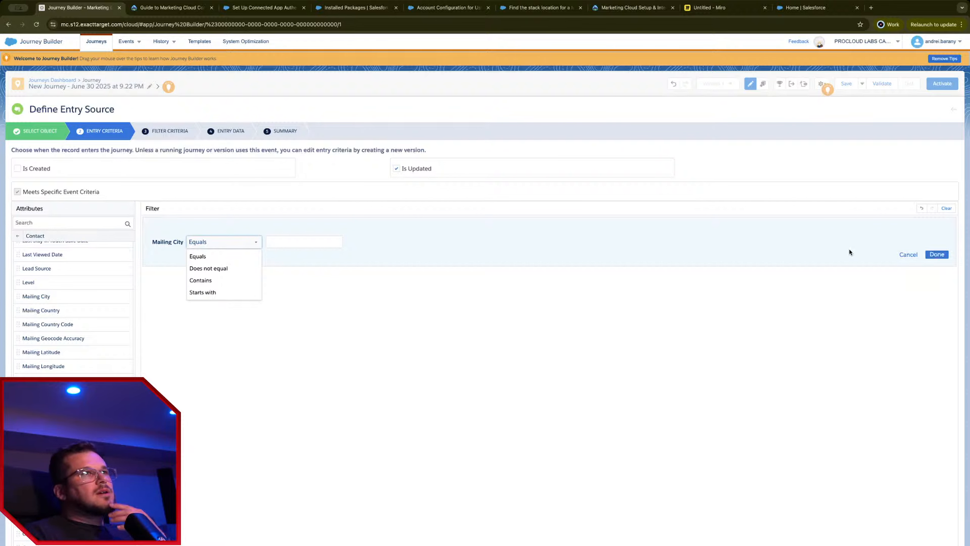
{"action": "left_click", "coordinate": [203, 269]}
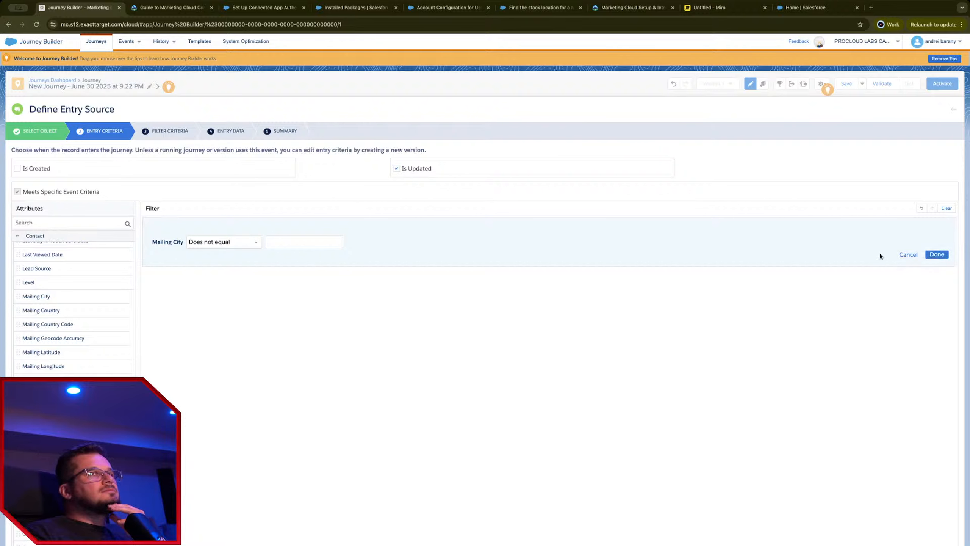
{"action": "left_click", "coordinate": [901, 255]}
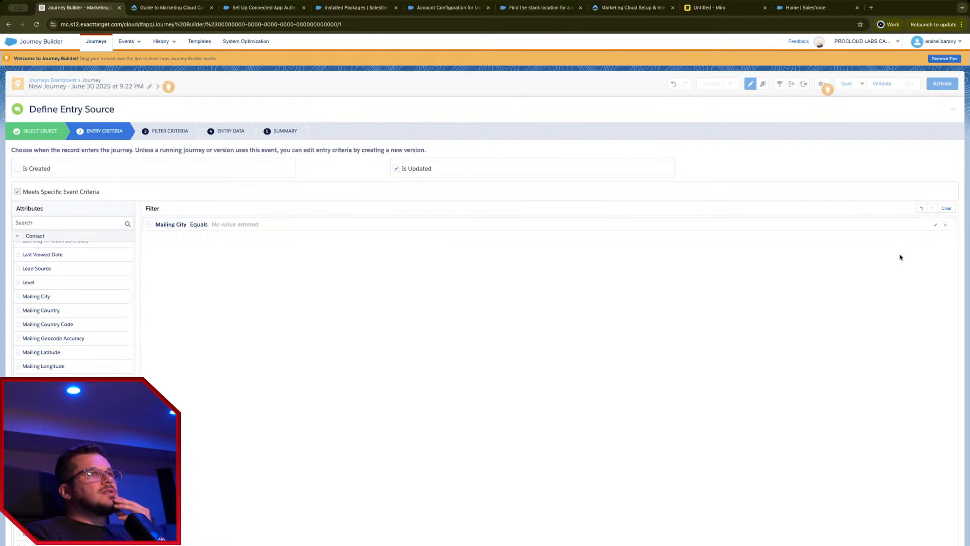
{"action": "left_click", "coordinate": [945, 225]}
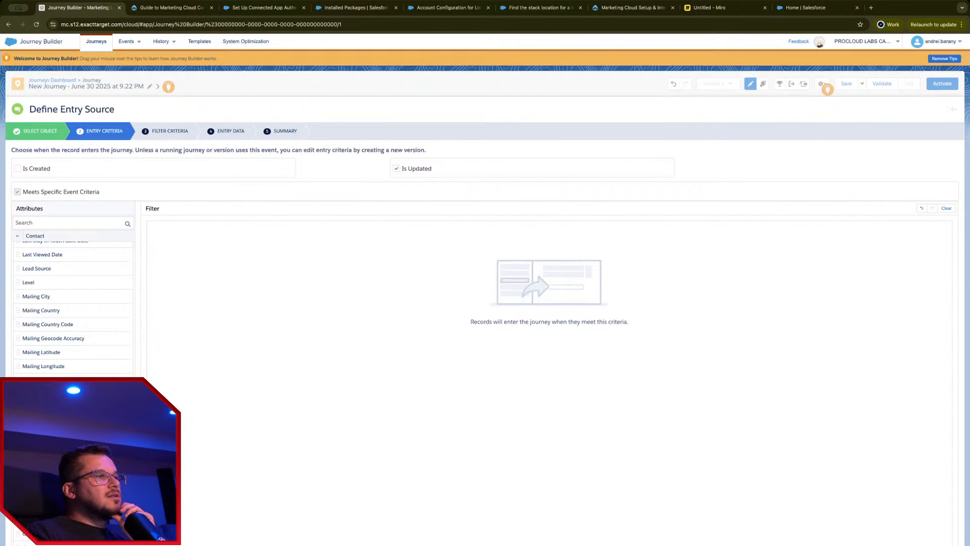
Step: In Entry Criteria, check Is Created and uncheck Is Updated for Contact records
{"action": "scroll", "coordinate": [73, 306], "scroll_direction": "down", "scroll_amount": 2}
{"action": "scroll", "coordinate": [487, 343], "scroll_direction": "down", "scroll_amount": 1}
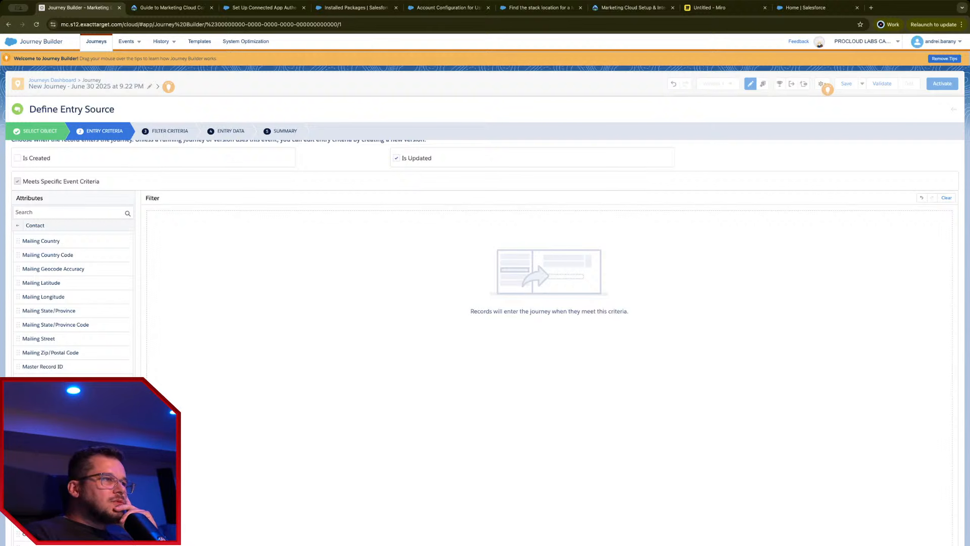
{"action": "scroll", "coordinate": [72, 302], "scroll_direction": "up", "scroll_amount": 15}
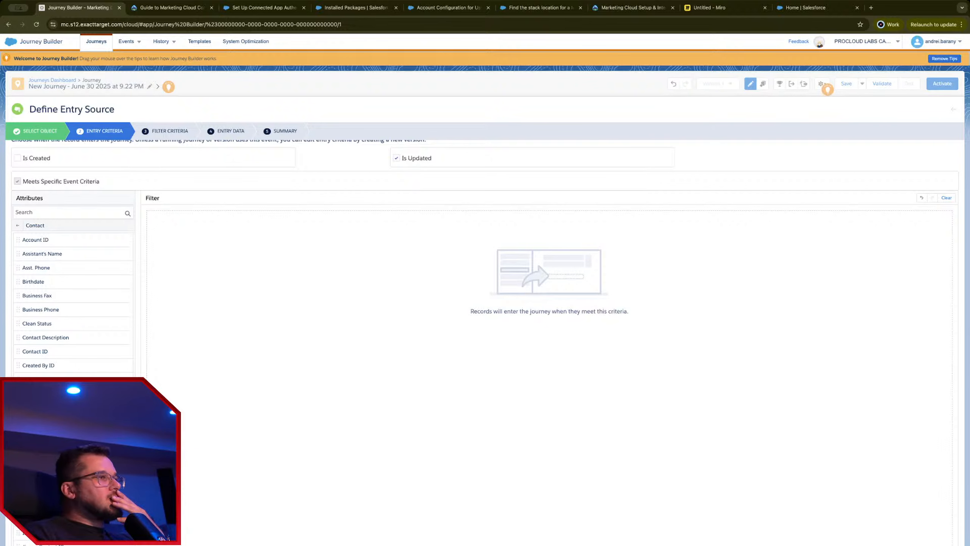
{"action": "scroll", "coordinate": [72, 302], "scroll_direction": "down", "scroll_amount": 10}
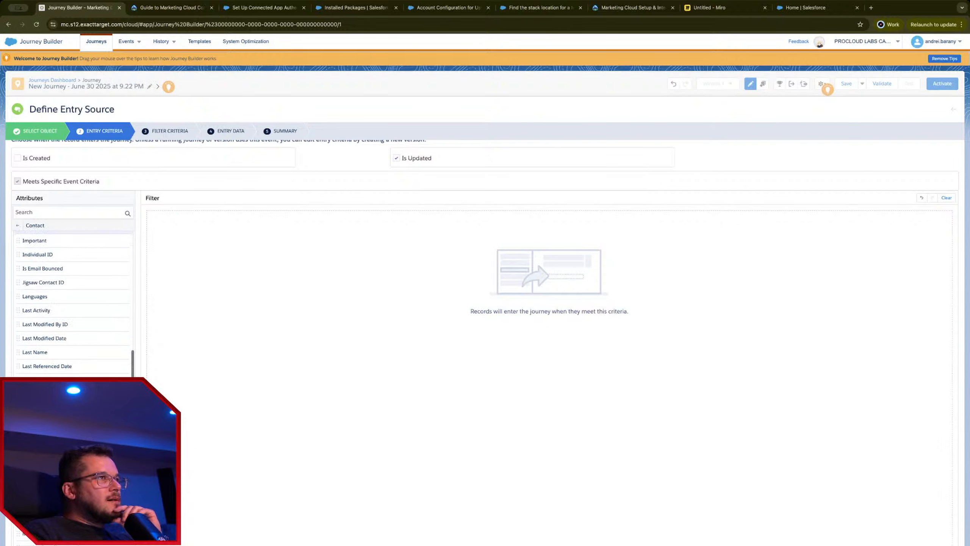
{"action": "scroll", "coordinate": [284, 540], "scroll_direction": "up", "scroll_amount": 1}
{"action": "scroll", "coordinate": [73, 302], "scroll_direction": "up", "scroll_amount": 10}
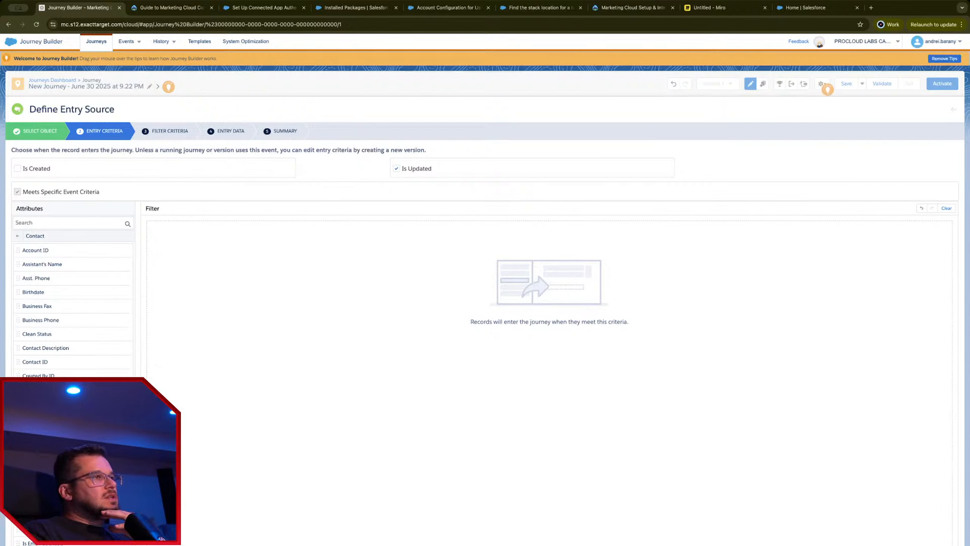
{"action": "scroll", "coordinate": [73, 302], "scroll_direction": "down", "scroll_amount": 10}
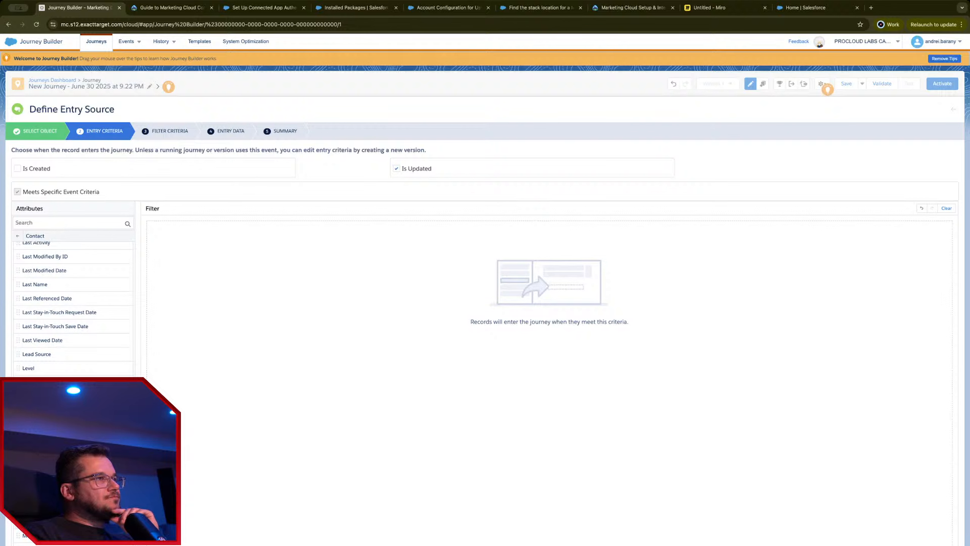
{"action": "scroll", "coordinate": [72, 302], "scroll_direction": "up", "scroll_amount": 8}
{"action": "left_click", "coordinate": [29, 171]}
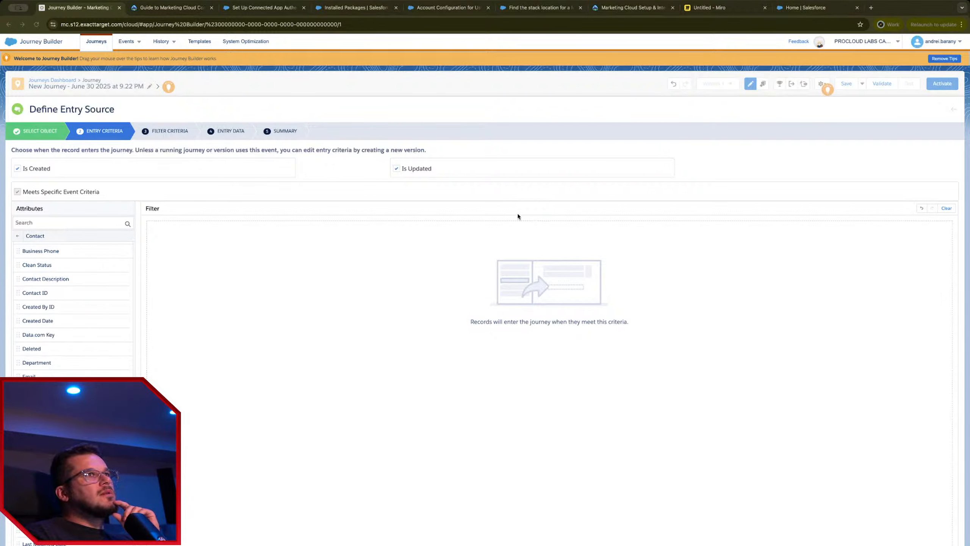
{"action": "left_click", "coordinate": [410, 179]}
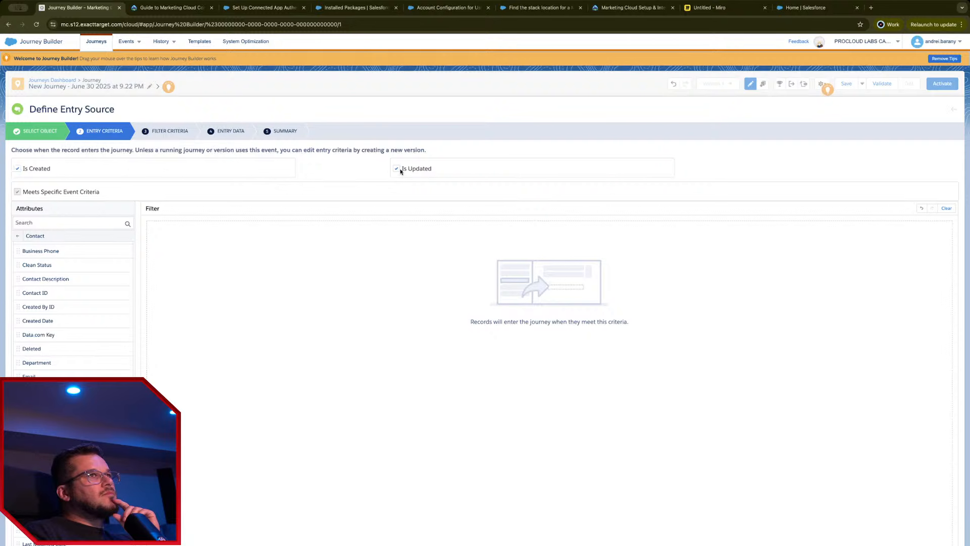
{"action": "left_click", "coordinate": [398, 170]}
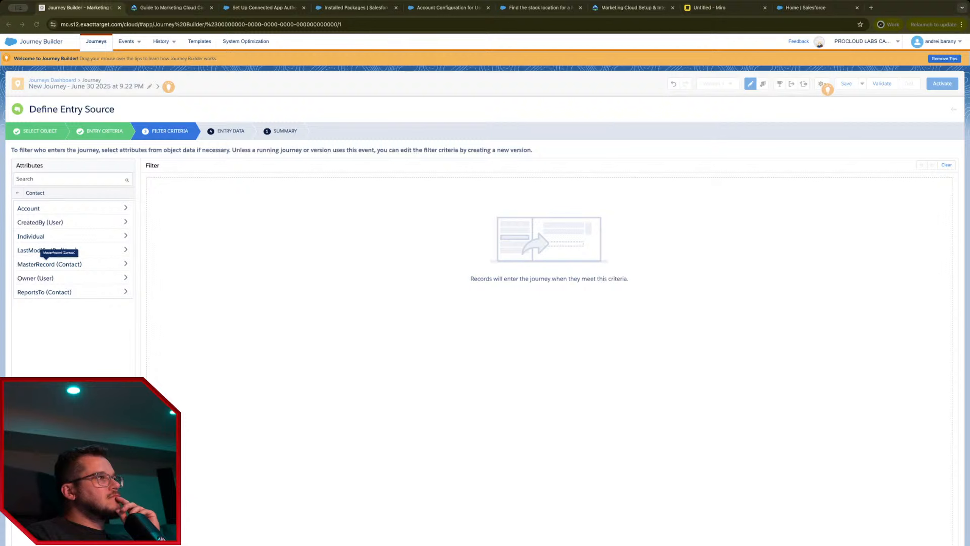
Step: Filter journey entry to contacts whose Account Active equals Yes
{"action": "left_click", "coordinate": [245, 484]}
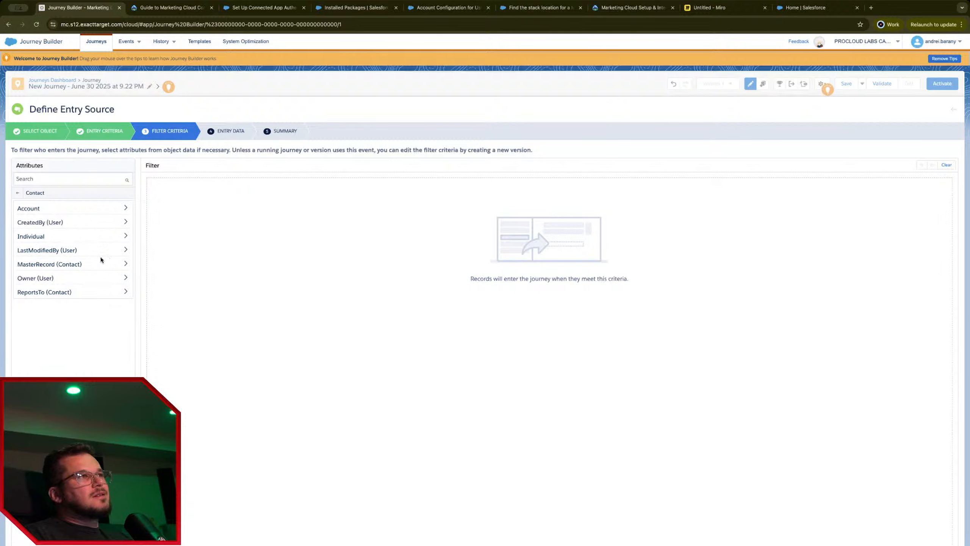
{"action": "left_click", "coordinate": [75, 210]}
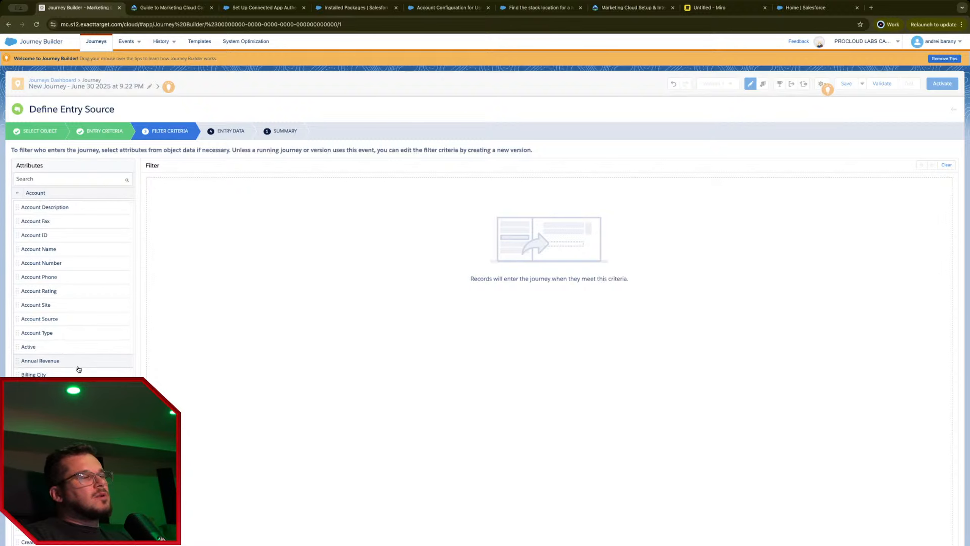
{"action": "left_click_drag", "start_coordinate": [41, 345], "coordinate": [258, 236]}
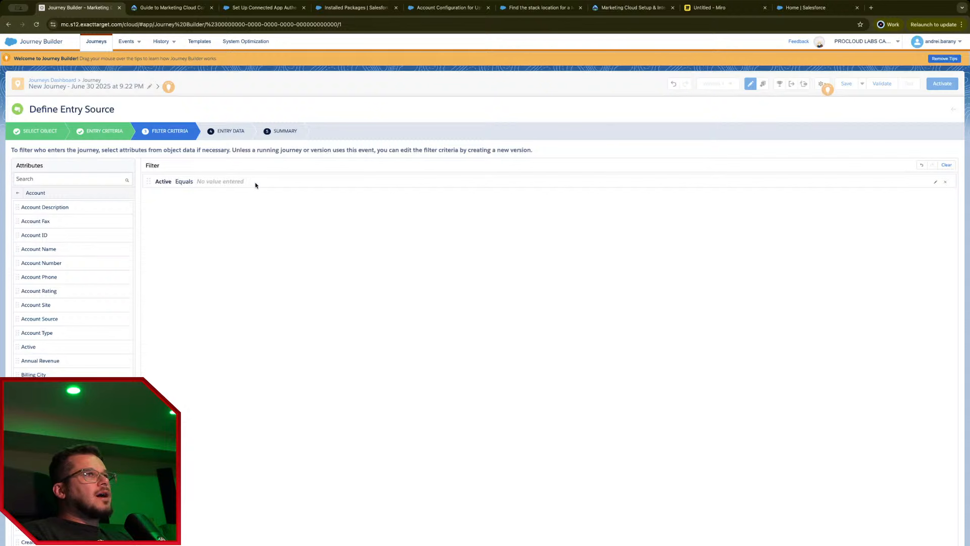
{"action": "left_click", "coordinate": [254, 197]}
{"action": "left_click", "coordinate": [268, 224]}
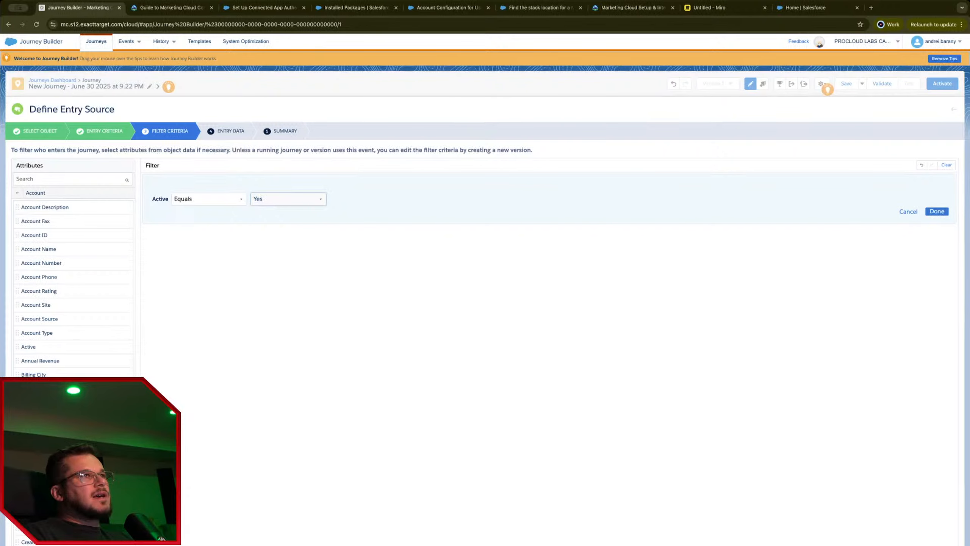
{"action": "left_click", "coordinate": [940, 213]}
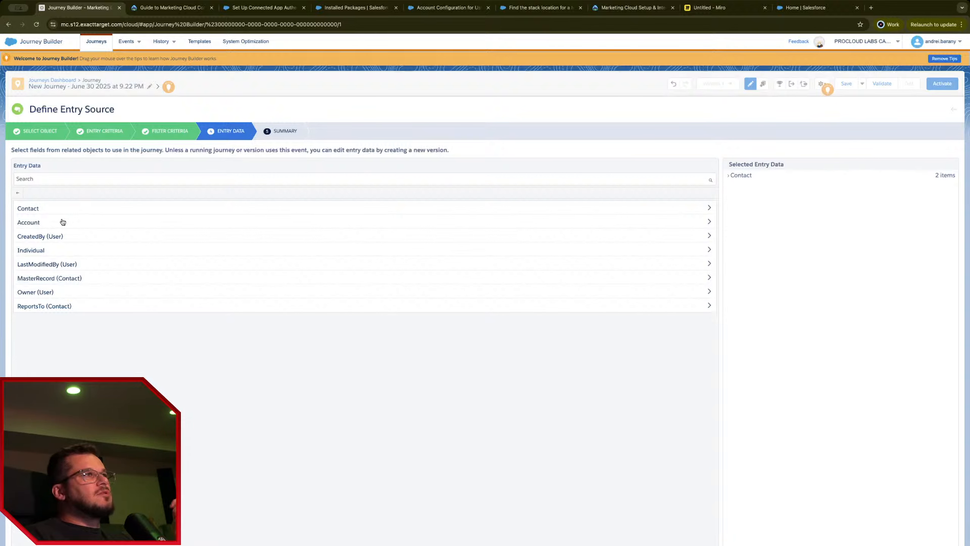
Step: Add Contact First Name, Full Name, Last Name, Mailing Street and Mailing State/Province to entry data
{"action": "left_click", "coordinate": [72, 210]}
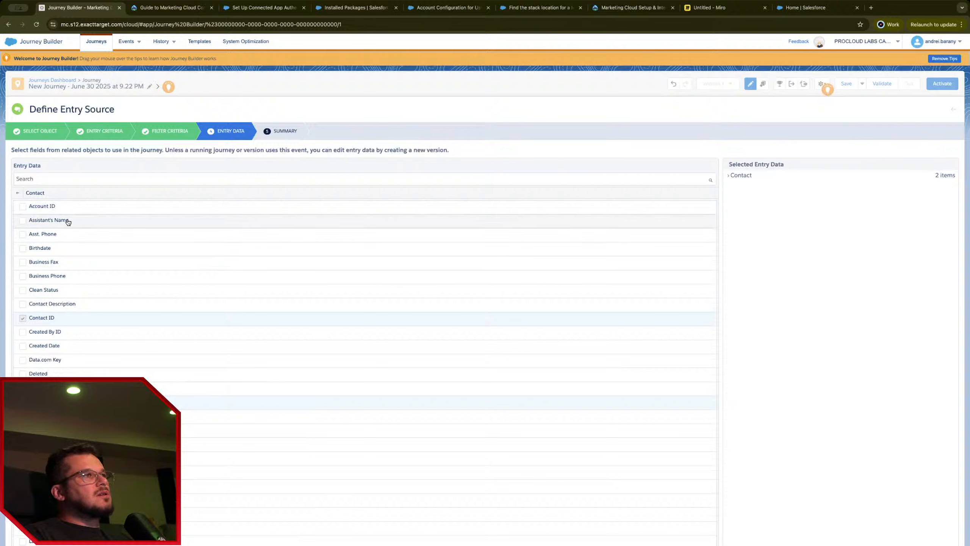
{"action": "left_click", "coordinate": [92, 178]}
{"action": "type", "text": "name"}
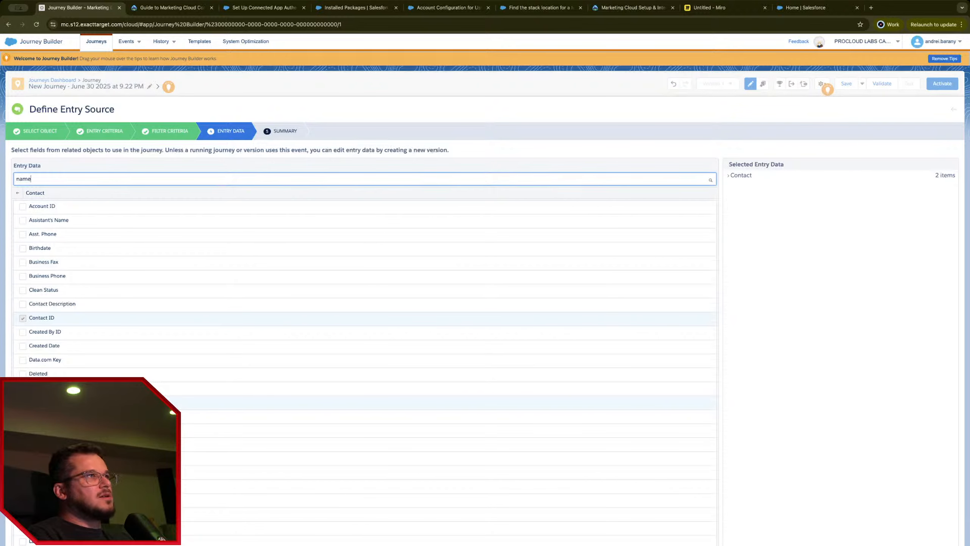
{"action": "left_click", "coordinate": [37, 220]}
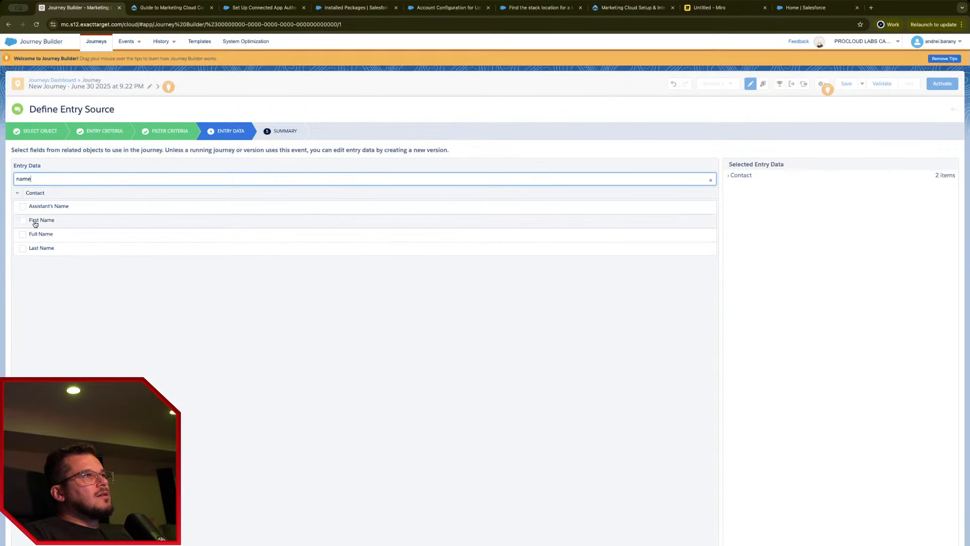
{"action": "left_click", "coordinate": [43, 233]}
{"action": "left_click", "coordinate": [47, 248]}
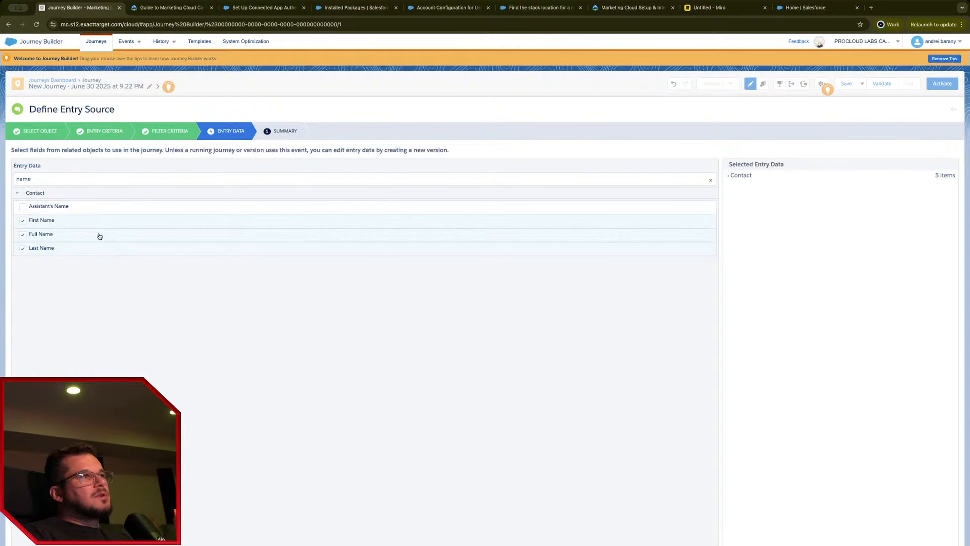
{"action": "left_click", "coordinate": [20, 194]}
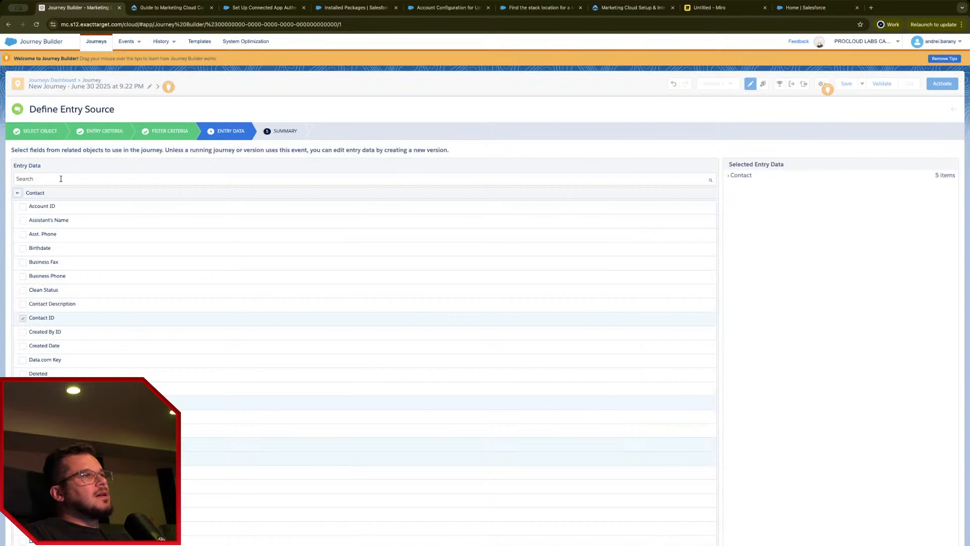
{"action": "scroll", "coordinate": [69, 244], "scroll_direction": "down", "scroll_amount": 10}
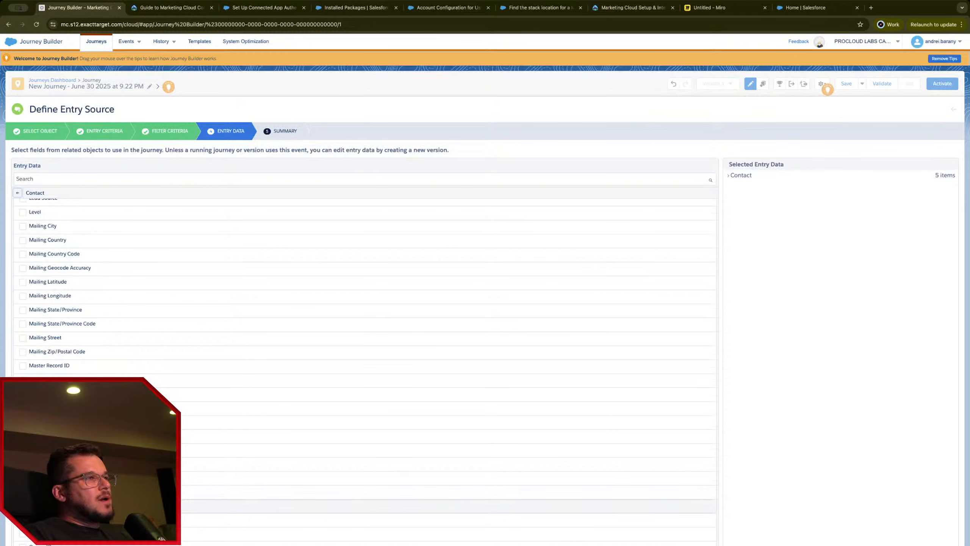
{"action": "left_click", "coordinate": [74, 338]}
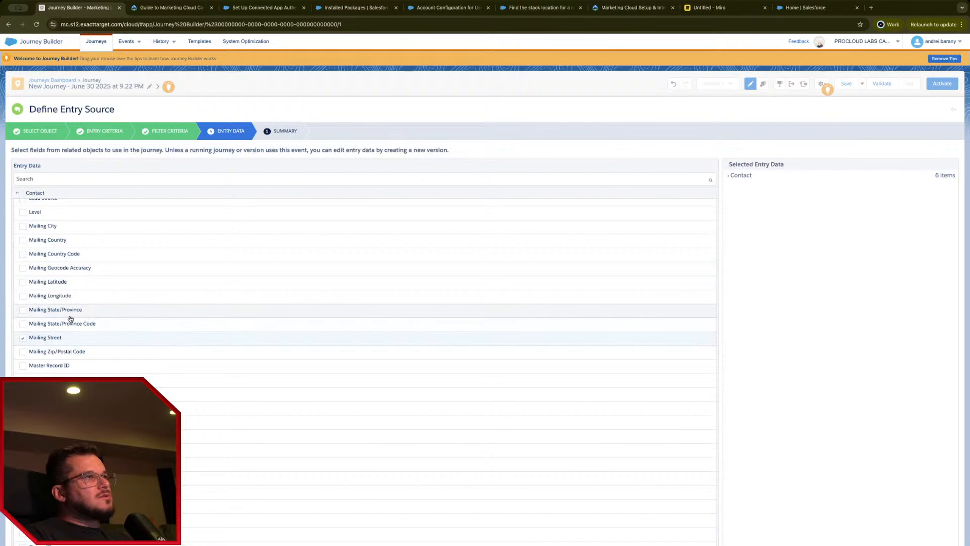
{"action": "left_click", "coordinate": [98, 310]}
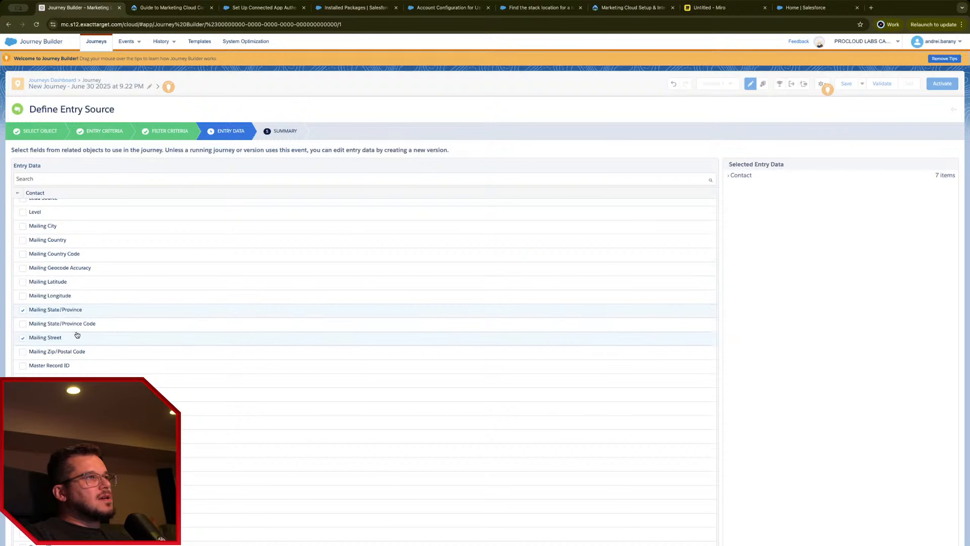
{"action": "scroll", "coordinate": [76, 381], "scroll_direction": "up", "scroll_amount": 10}
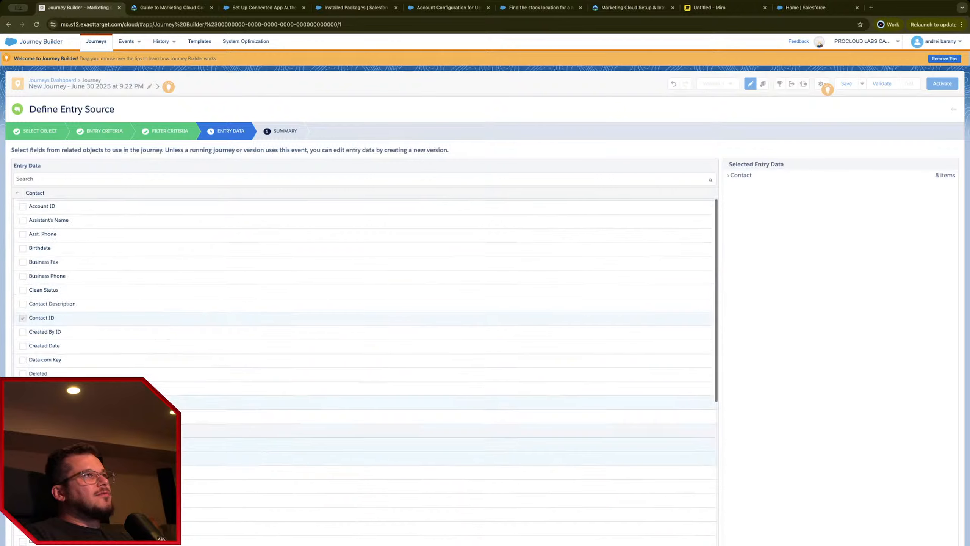
Step: Add Account ID and Account Name to the entry data
{"action": "left_click", "coordinate": [17, 193]}
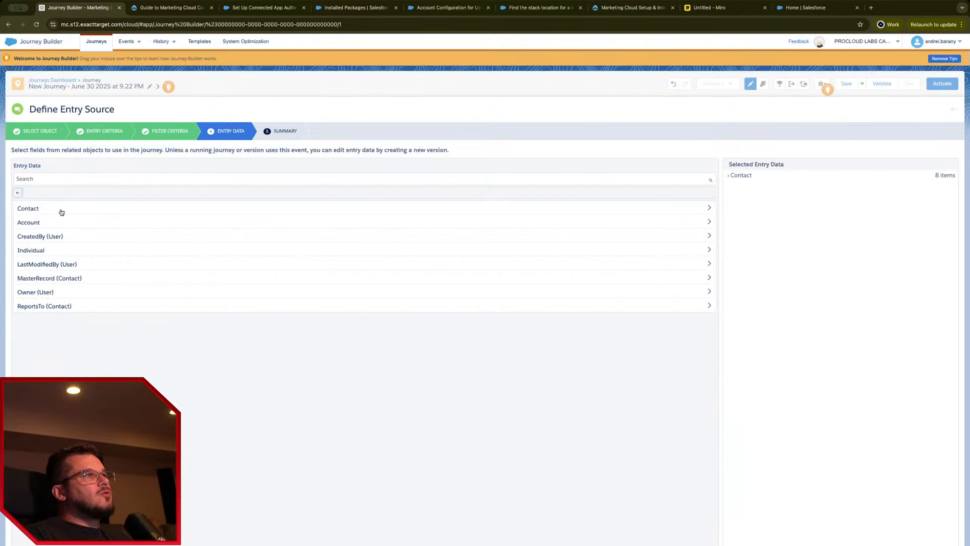
{"action": "left_click", "coordinate": [37, 222]}
{"action": "left_click", "coordinate": [102, 242]}
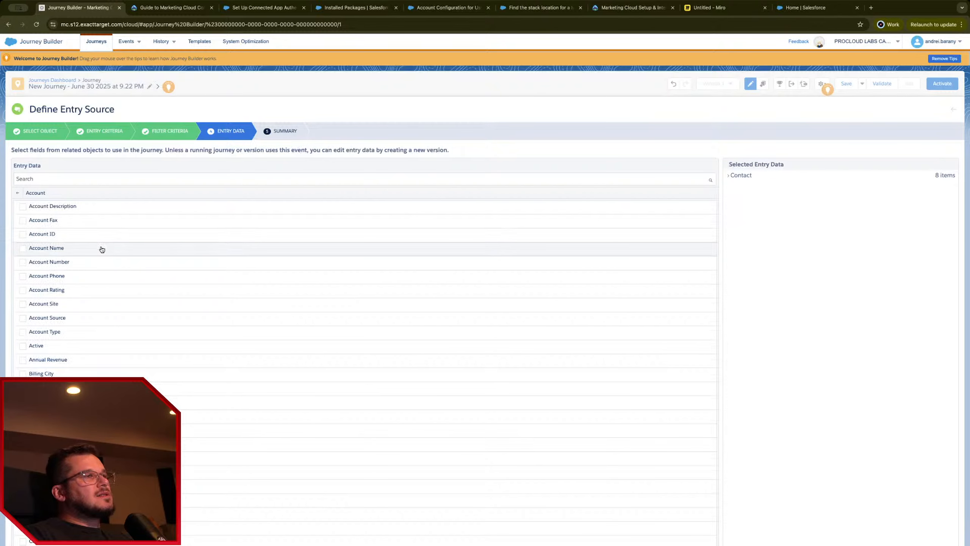
{"action": "left_click", "coordinate": [79, 248]}
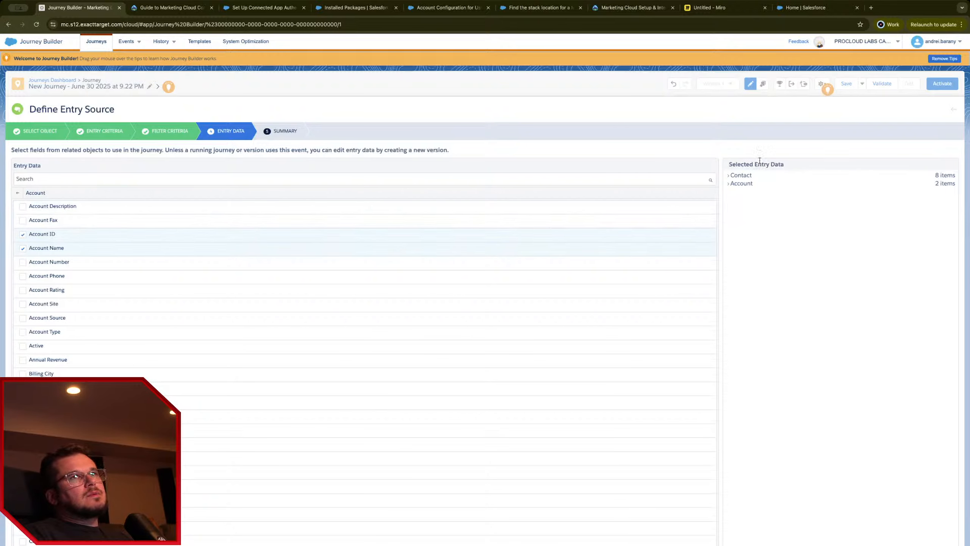
{"action": "left_click", "coordinate": [18, 193]}
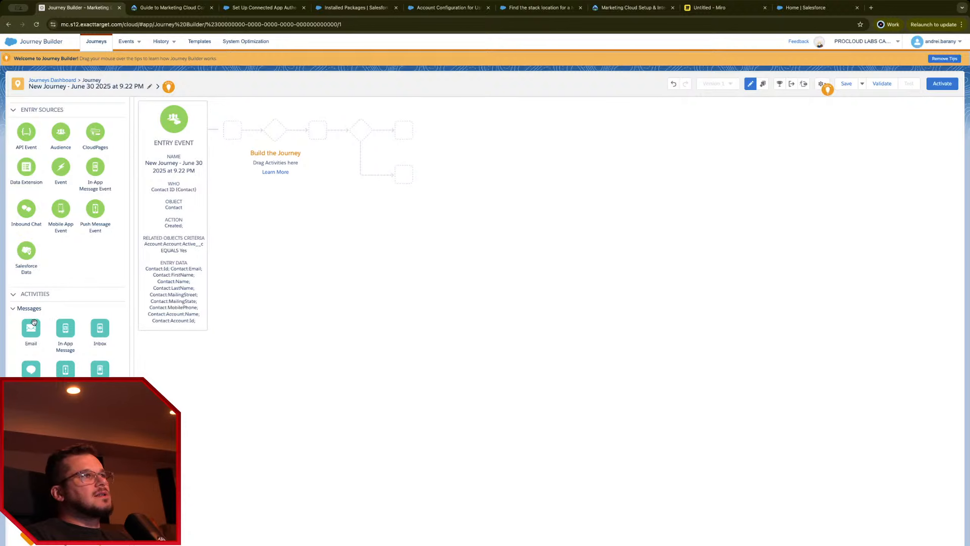
Step: Add an Email activity, then a Wait By Duration step after it, selecting the duration value
{"action": "left_click_drag", "start_coordinate": [33, 325], "coordinate": [217, 123]}
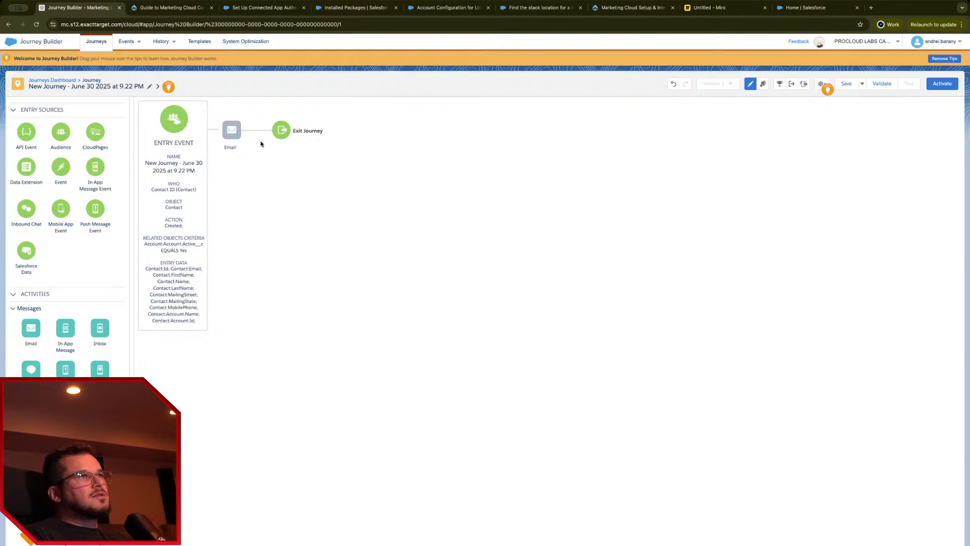
{"action": "scroll", "coordinate": [46, 241], "scroll_direction": "down", "scroll_amount": 2}
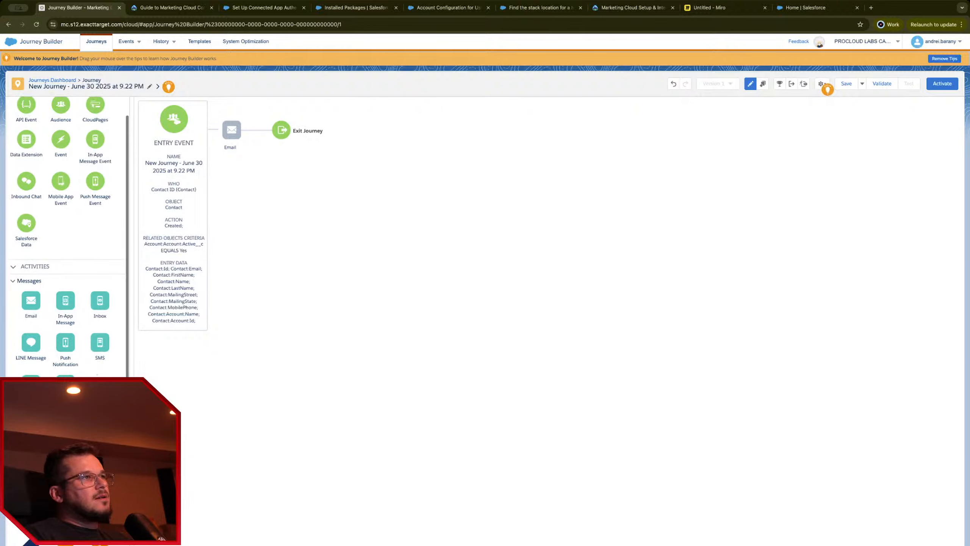
{"action": "left_click", "coordinate": [12, 237]}
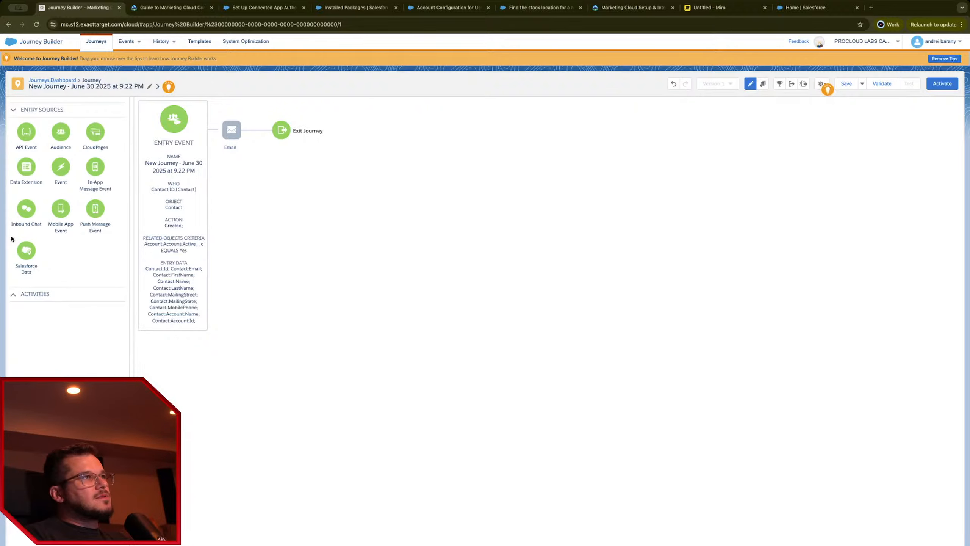
{"action": "left_click", "coordinate": [25, 303]}
{"action": "scroll", "coordinate": [111, 371], "scroll_direction": "down", "scroll_amount": 5}
{"action": "left_click_drag", "start_coordinate": [31, 384], "coordinate": [268, 130]}
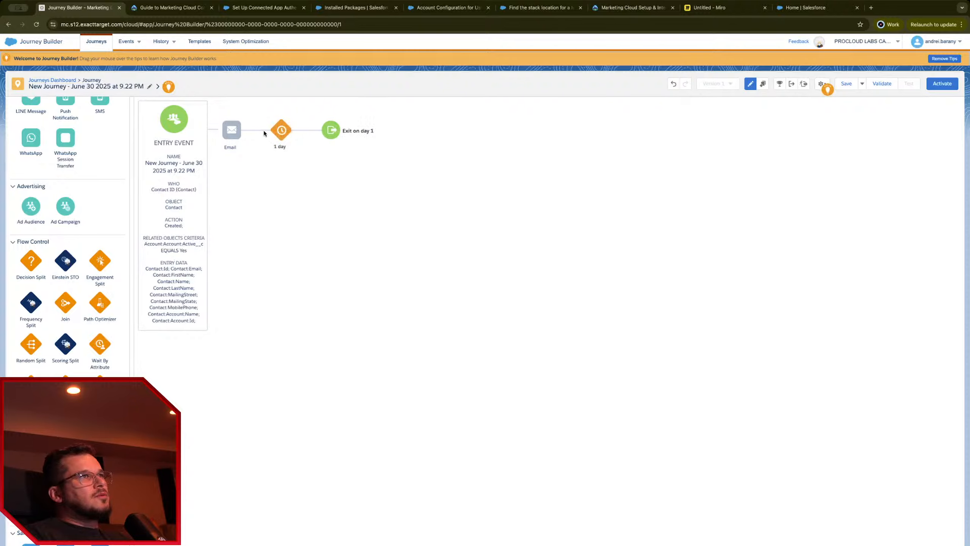
{"action": "left_click_drag", "start_coordinate": [28, 147], "coordinate": [13, 148]}
Step: Set the wait to 7 days and add an Engagement Split after it
{"action": "type", "text": "7"}
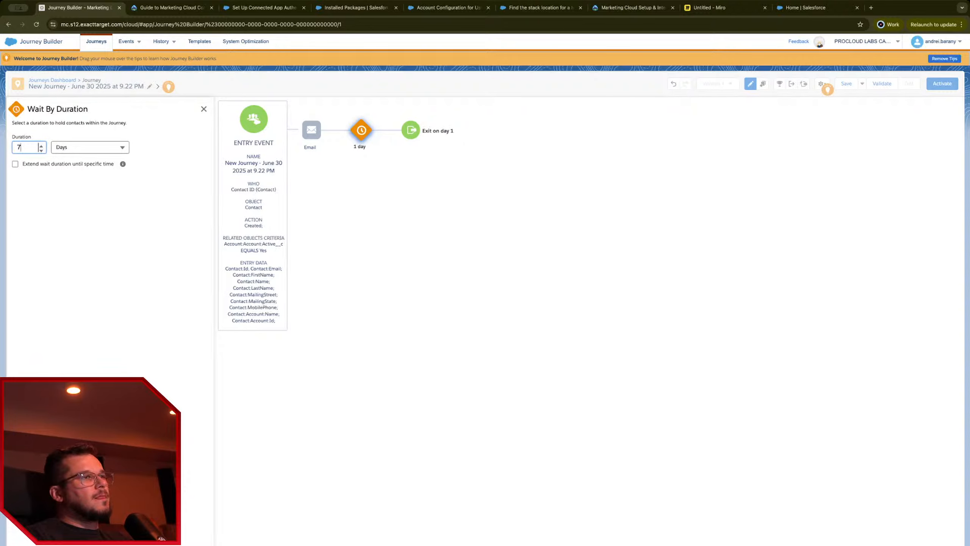
{"action": "key", "text": "Return"}
{"action": "left_click_drag", "start_coordinate": [100, 261], "coordinate": [331, 130]}
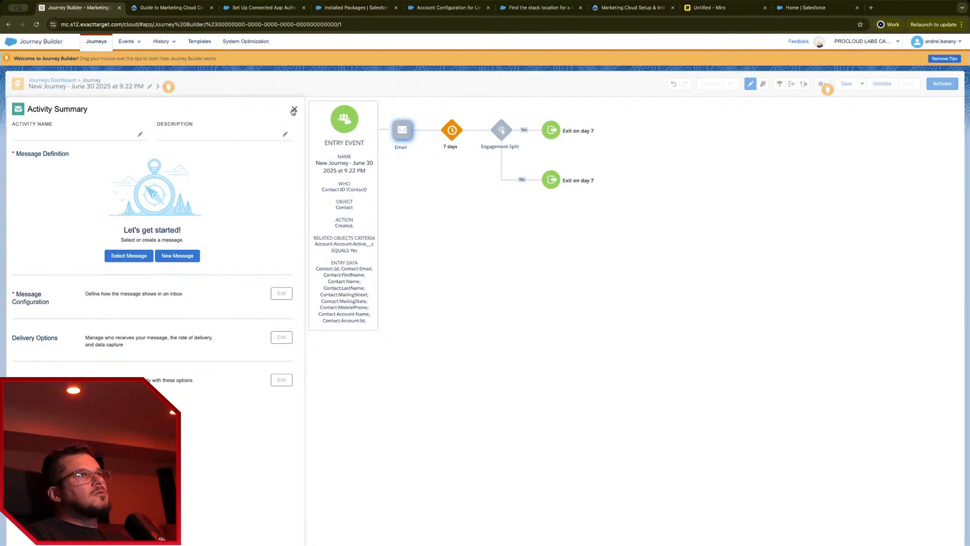
Step: Close the Email summary without saving changes and go to the Salesforce Home tab
{"action": "left_click", "coordinate": [293, 111]}
{"action": "left_click", "coordinate": [287, 189]}
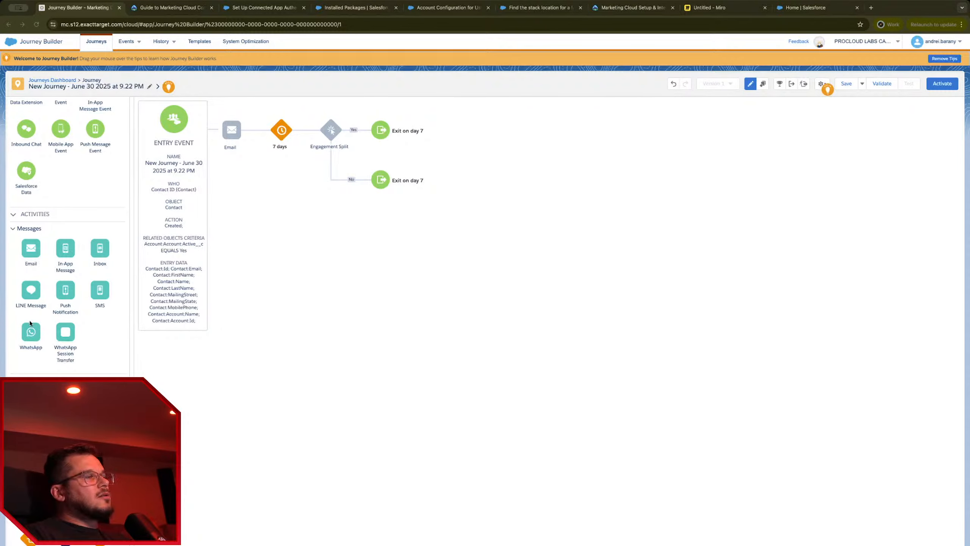
{"action": "left_click", "coordinate": [806, 8]}
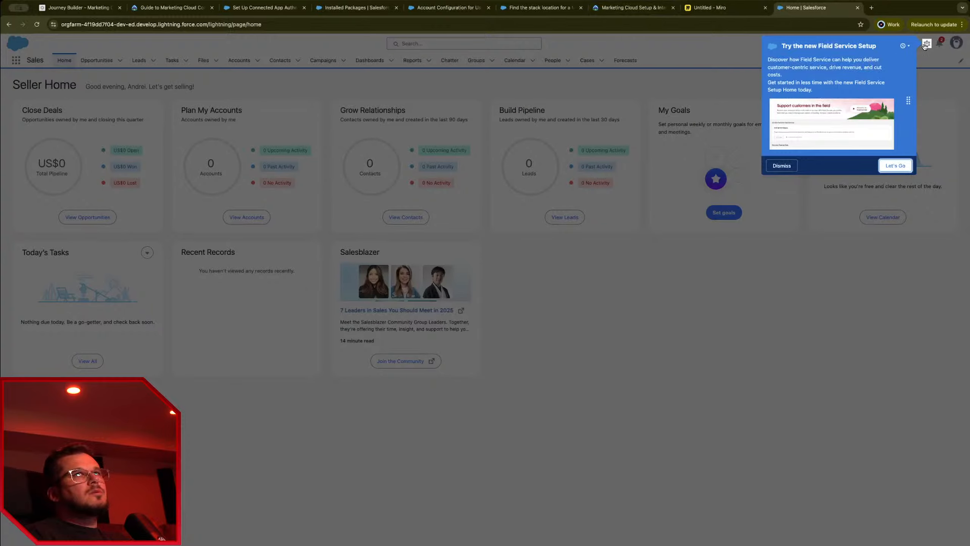
Step: Dismiss the Field Service Setup prompt
{"action": "left_click", "coordinate": [591, 230]}
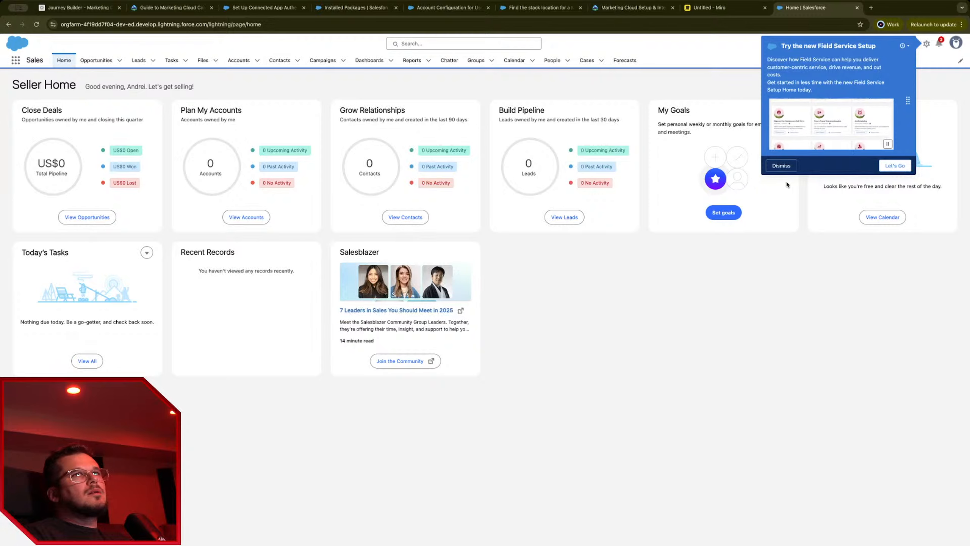
{"action": "left_click", "coordinate": [782, 165]}
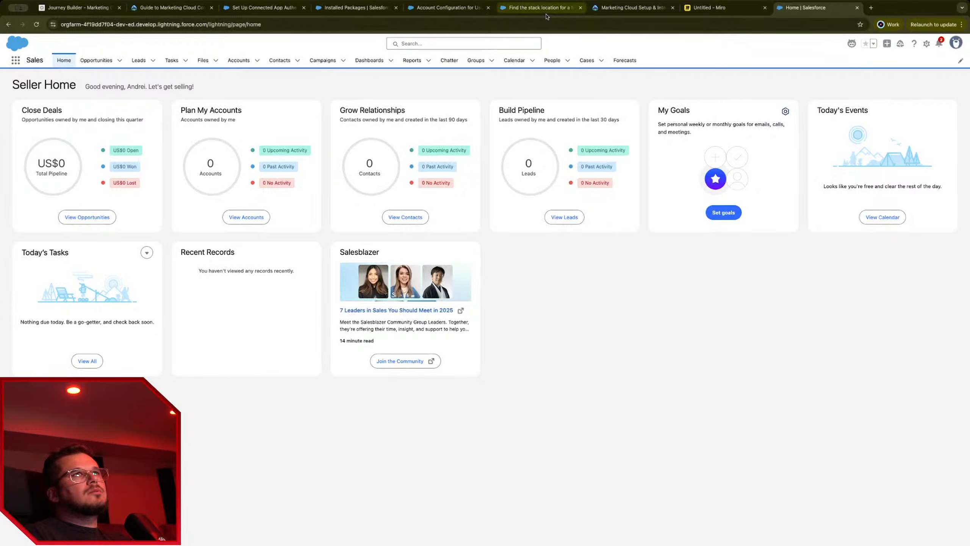
{"action": "left_click", "coordinate": [544, 8]}
{"action": "left_click", "coordinate": [447, 7]}
Step: Reload Installed Packages to confirm Marketing Cloud 254.0 is Active, then view the authentication article
{"action": "left_click", "coordinate": [356, 8]}
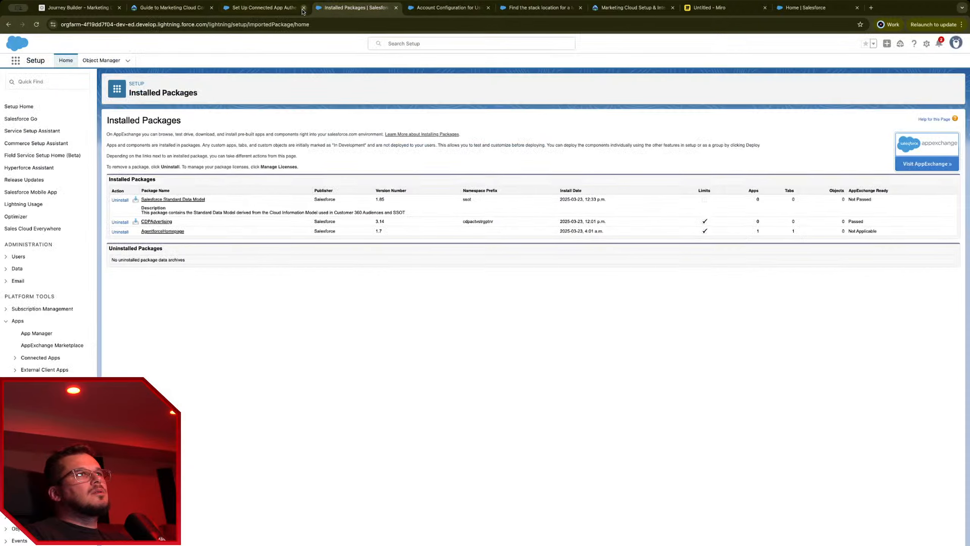
{"action": "left_click", "coordinate": [36, 24]}
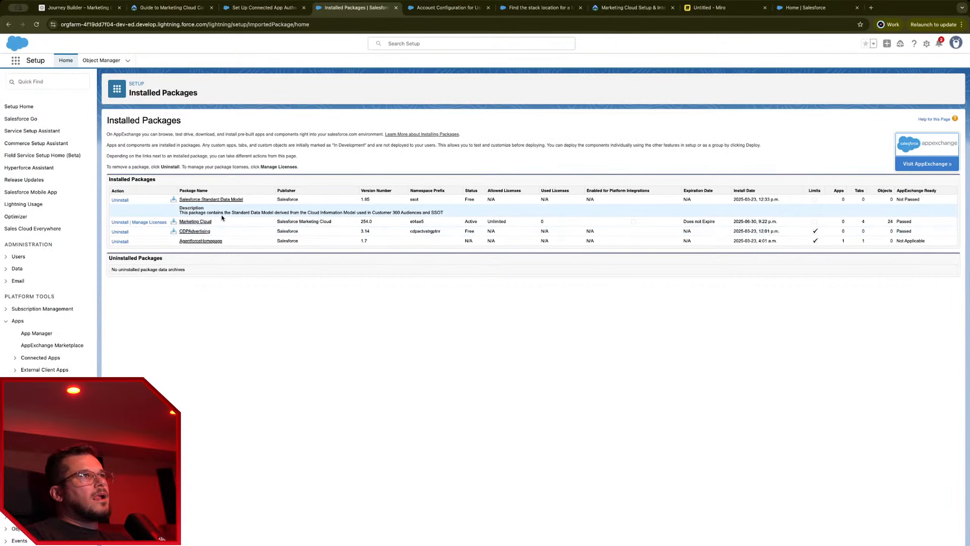
{"action": "left_click_drag", "start_coordinate": [223, 223], "coordinate": [180, 222]}
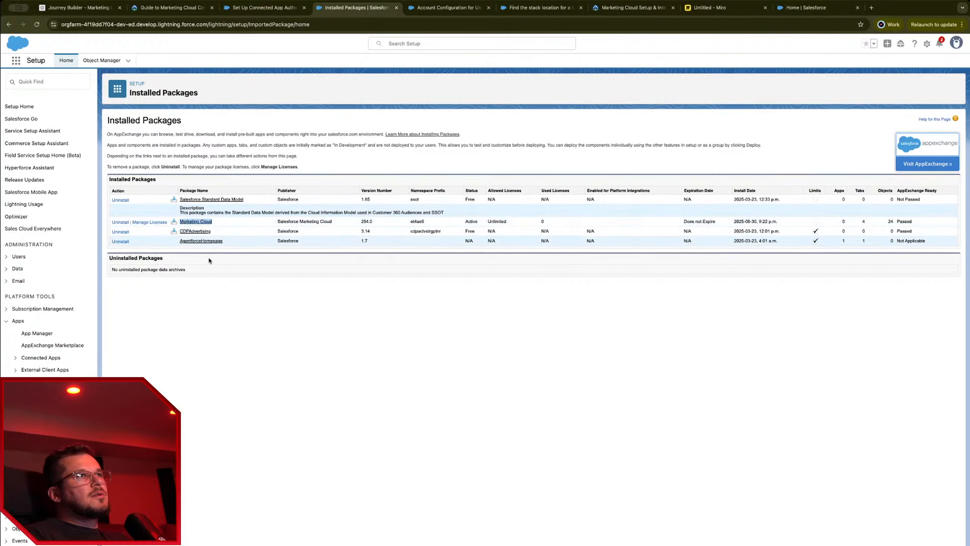
{"action": "left_click", "coordinate": [266, 335]}
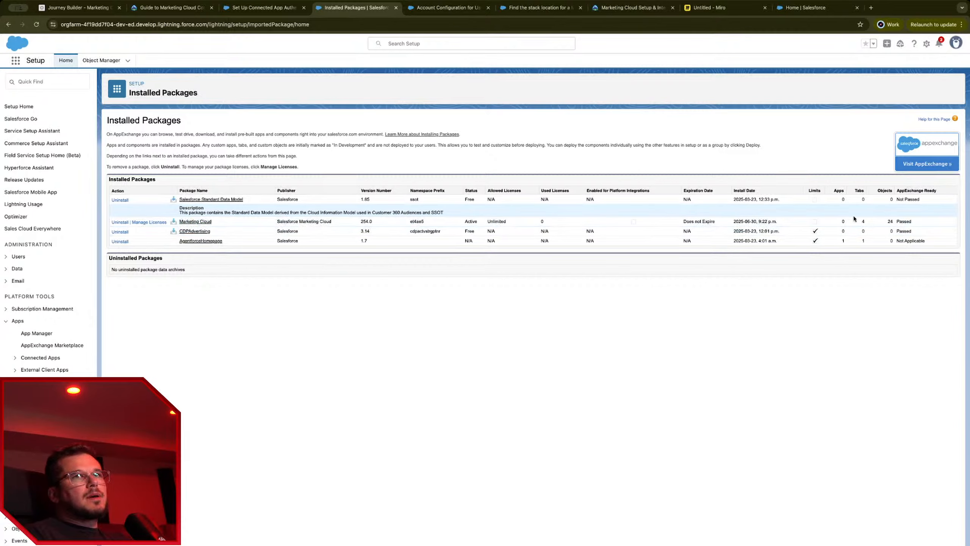
{"action": "left_click", "coordinate": [264, 7]}
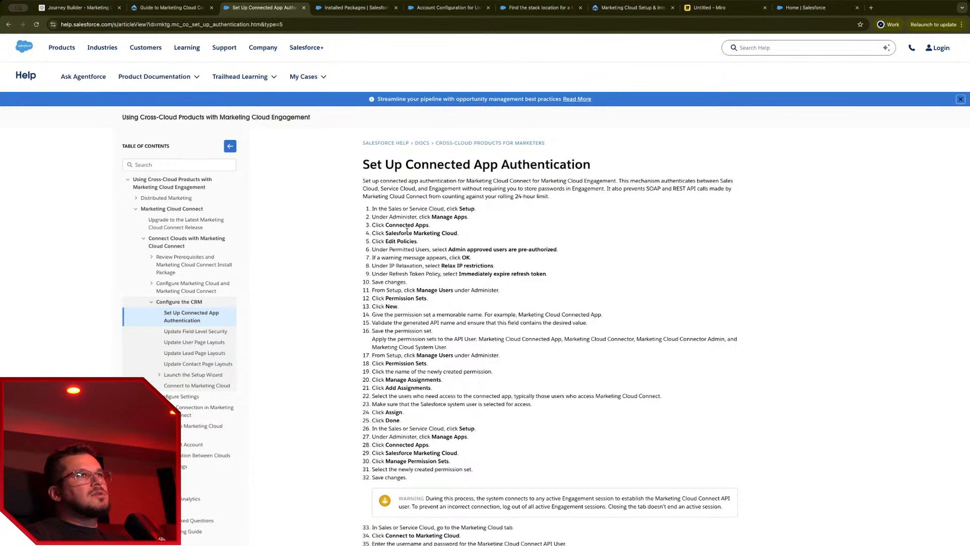
Step: Highlight steps 1–16 of the help article and filter Setup Quick Find for 'connec'
{"action": "left_click_drag", "start_coordinate": [379, 209], "coordinate": [537, 348]}
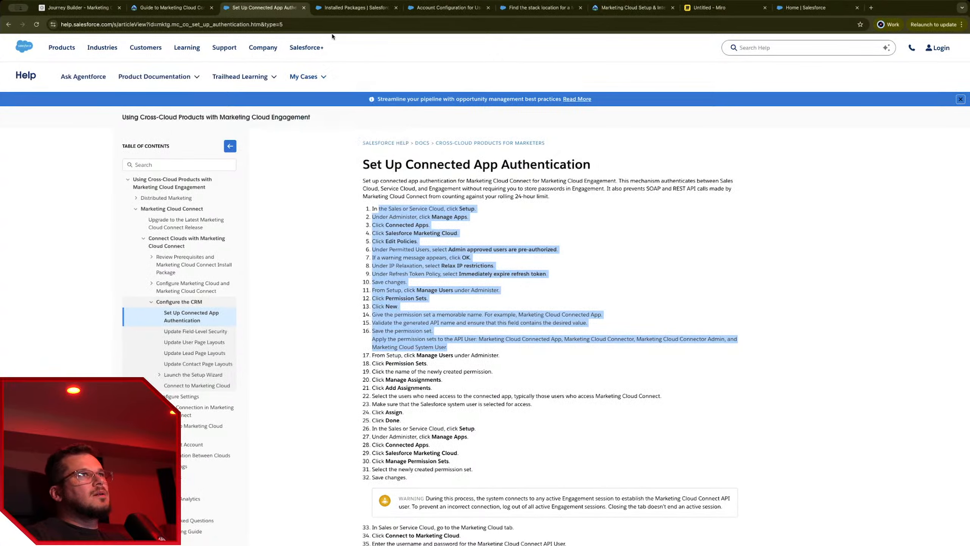
{"action": "left_click", "coordinate": [344, 9]}
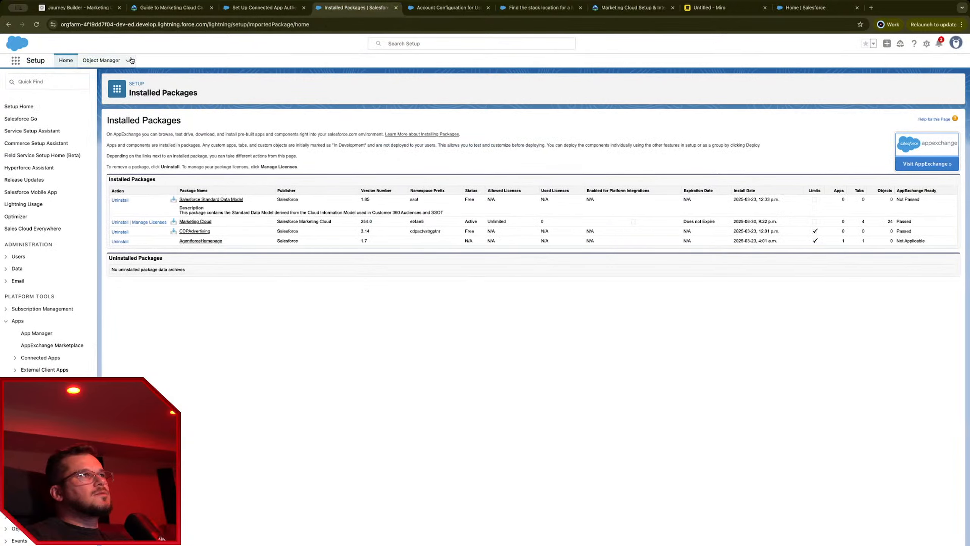
{"action": "left_click", "coordinate": [46, 81]}
{"action": "type", "text": "conn"}
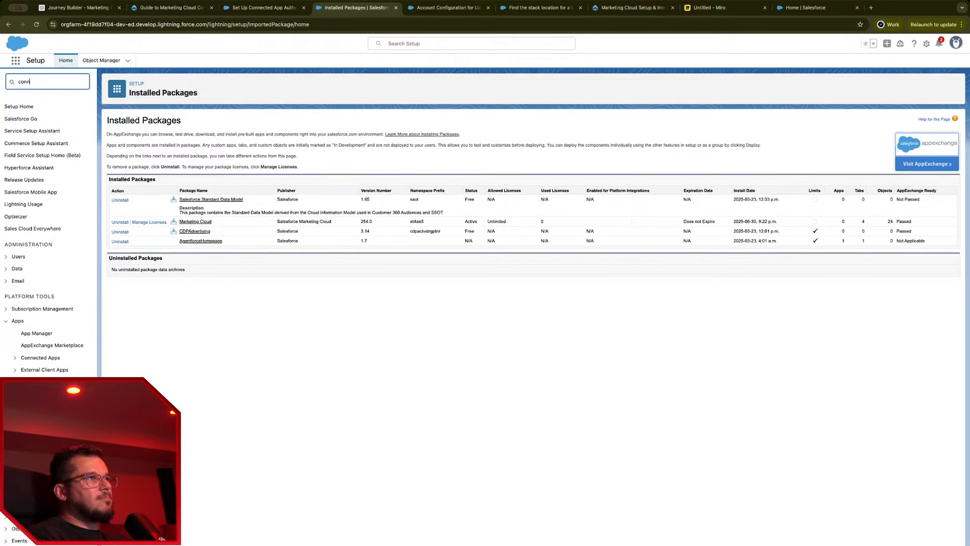
{"action": "type", "text": "ec"}
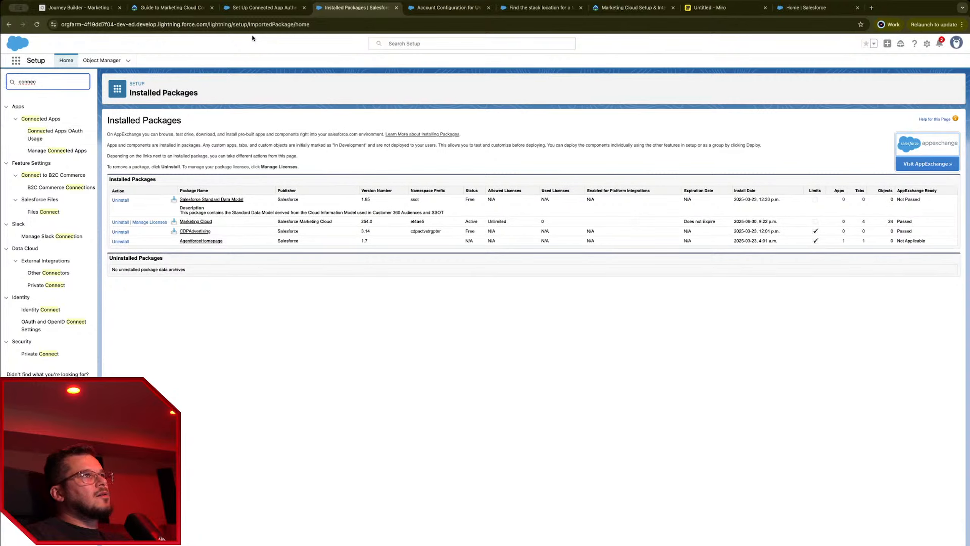
Step: Open the Connected Apps OAuth Usage page from the filtered Setup menu
{"action": "left_click", "coordinate": [263, 10]}
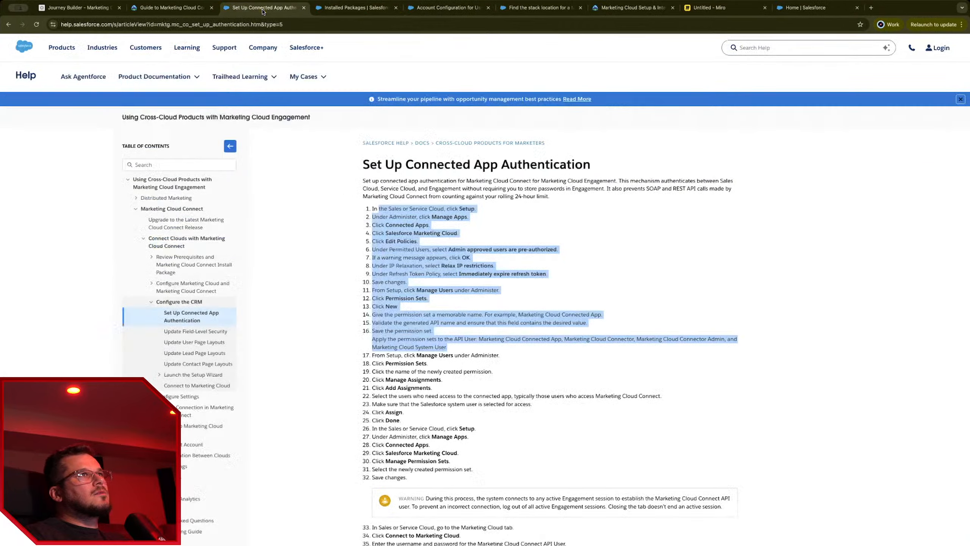
{"action": "left_click", "coordinate": [349, 8]}
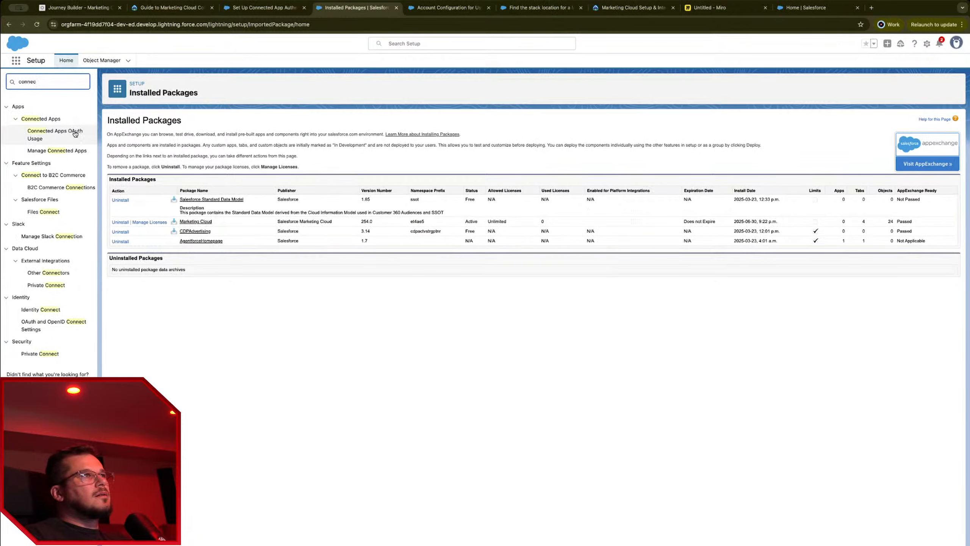
{"action": "left_click", "coordinate": [58, 120]}
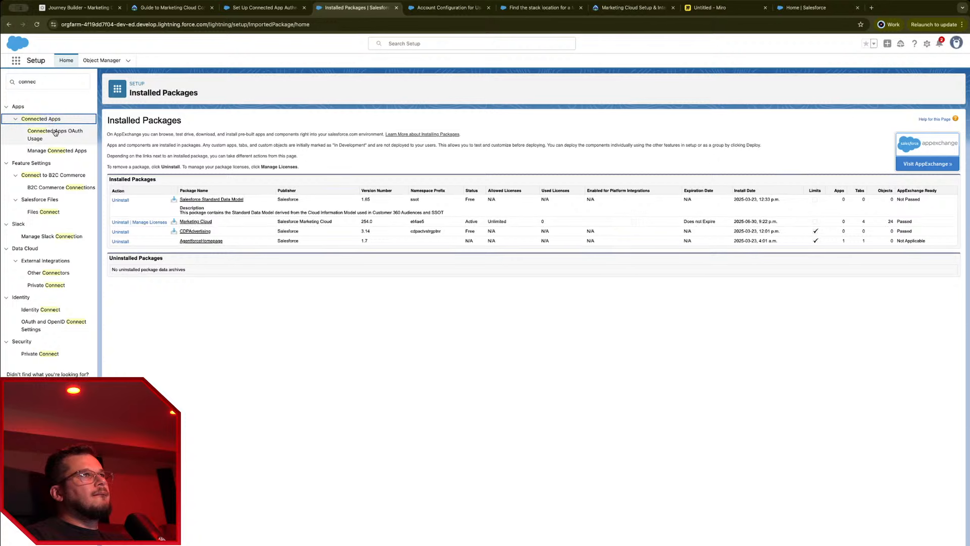
{"action": "left_click", "coordinate": [48, 119]}
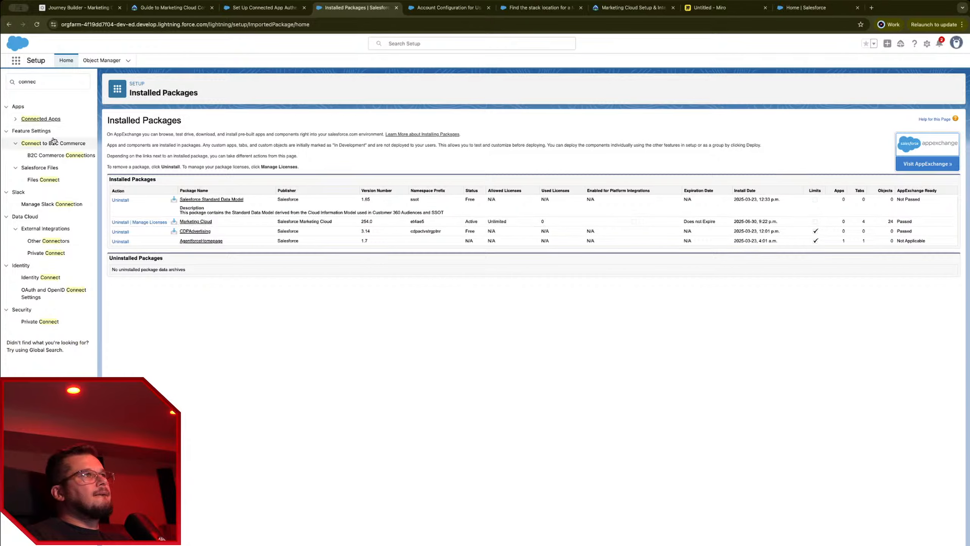
{"action": "left_click", "coordinate": [15, 119]}
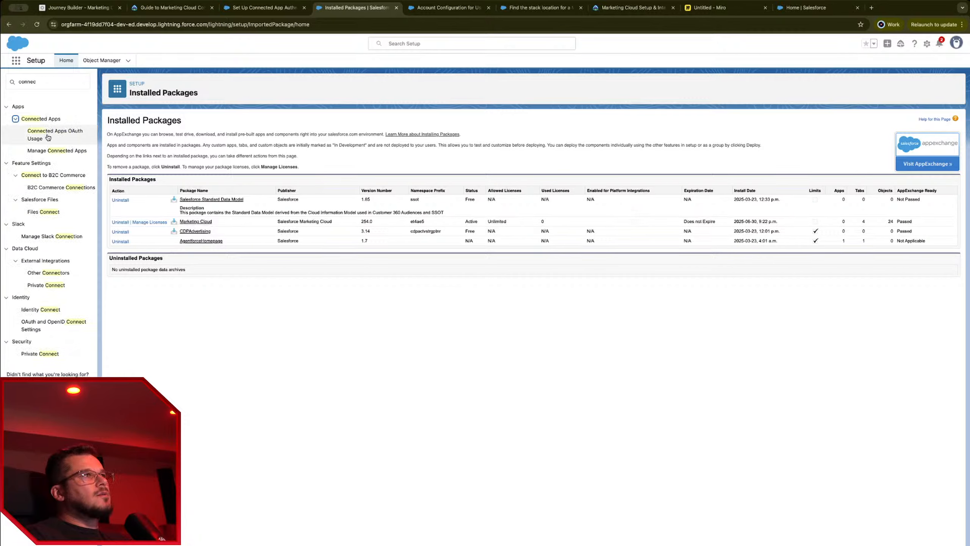
{"action": "left_click", "coordinate": [48, 138]}
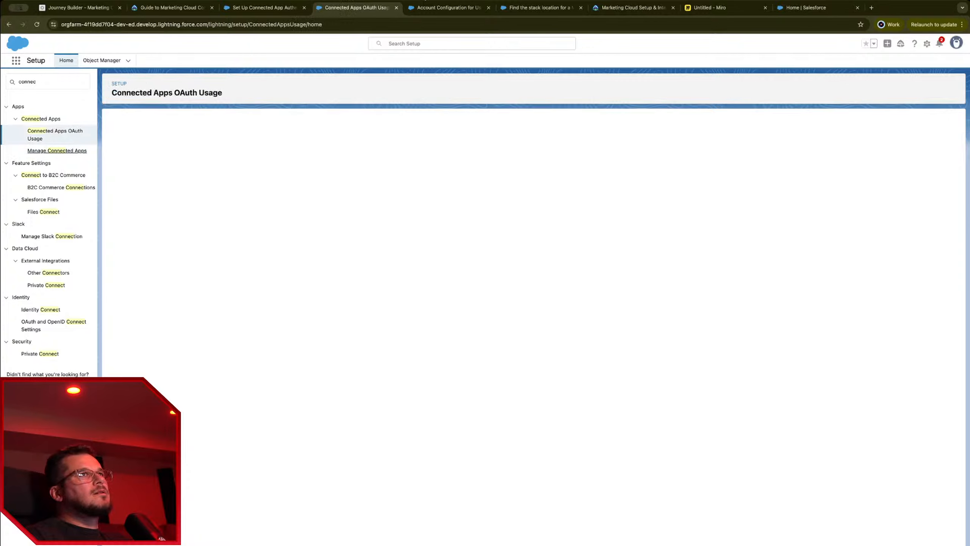
Step: Review Manage Connected Apps and OAuth Usage, locating the Salesforce Marketing Cloud connected app
{"action": "left_click", "coordinate": [57, 150]}
{"action": "left_click", "coordinate": [263, 8]}
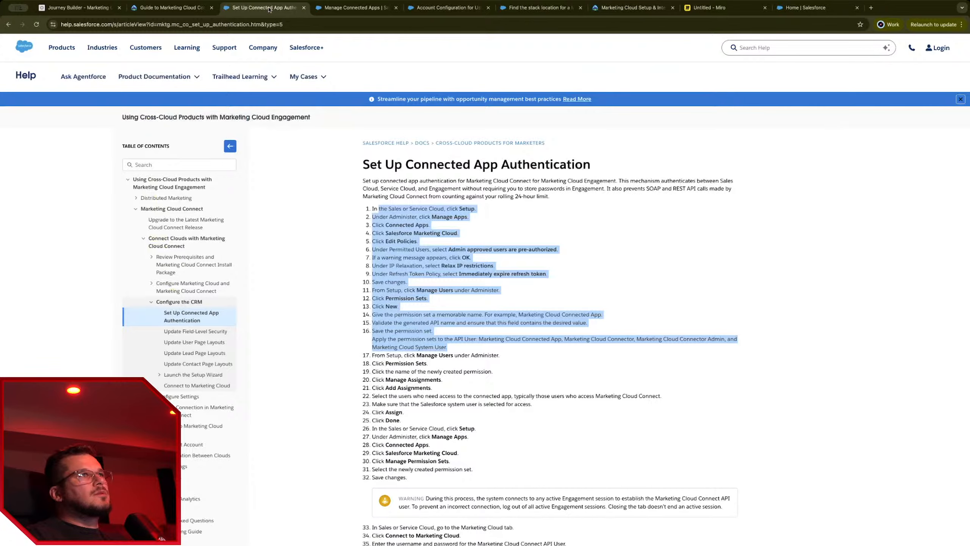
{"action": "left_click", "coordinate": [342, 12]}
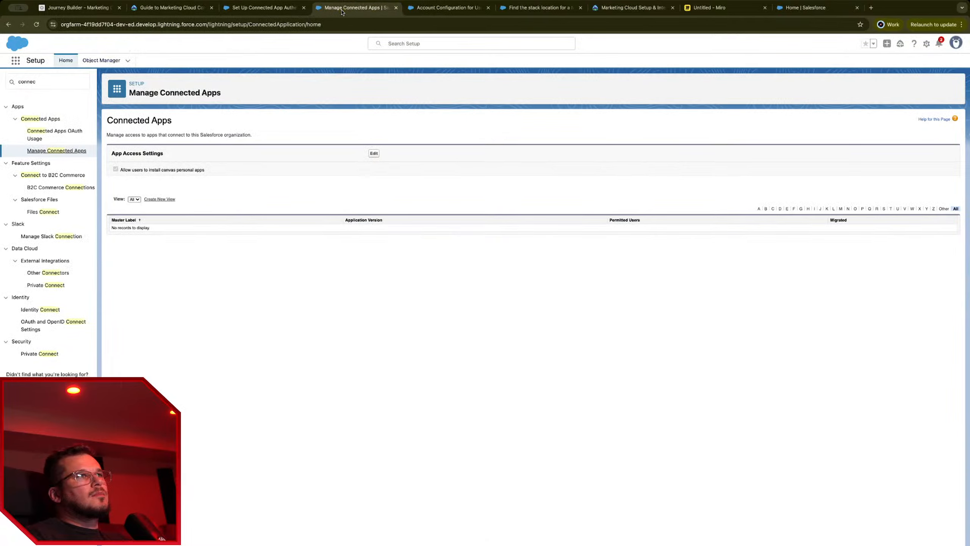
{"action": "left_click", "coordinate": [40, 119]}
{"action": "left_click", "coordinate": [40, 120]}
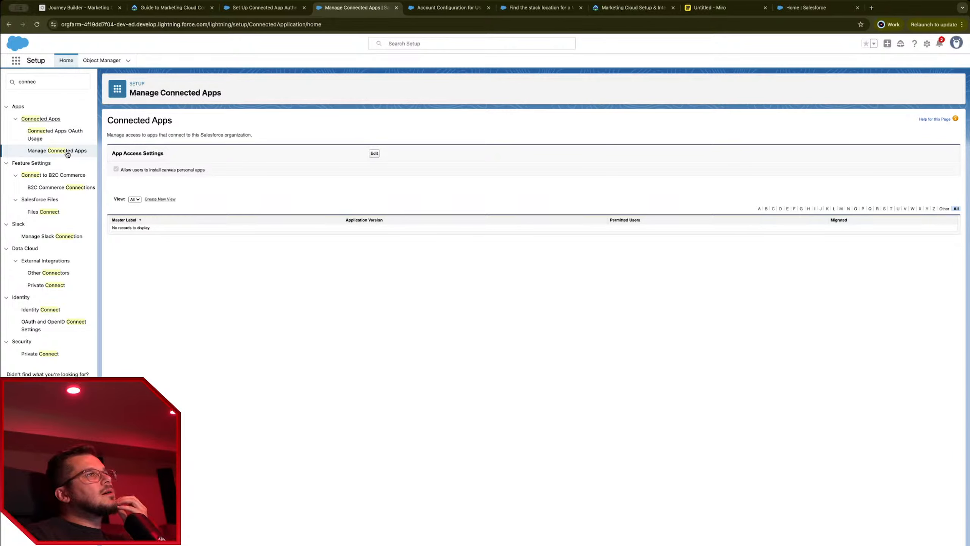
{"action": "left_click", "coordinate": [63, 136]}
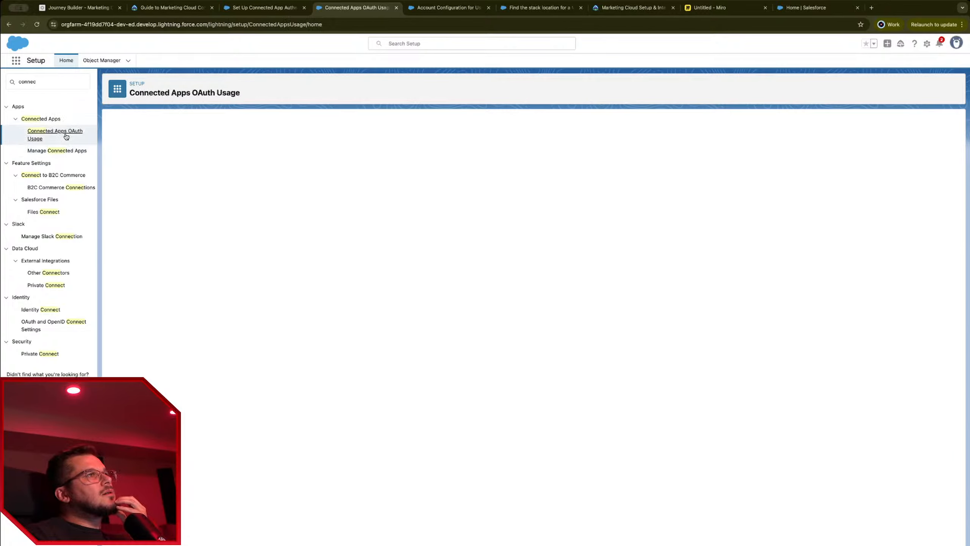
{"action": "left_click", "coordinate": [71, 156]}
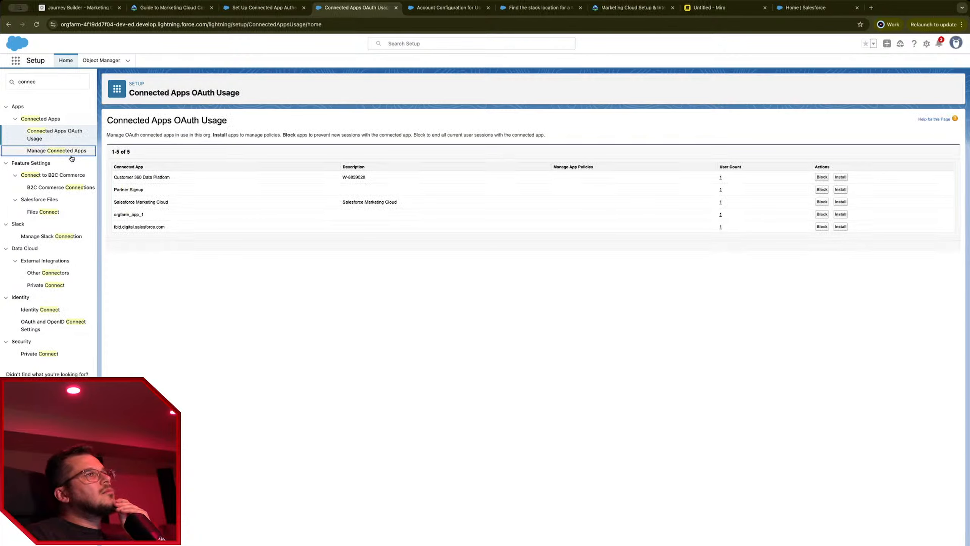
{"action": "left_click", "coordinate": [154, 202]}
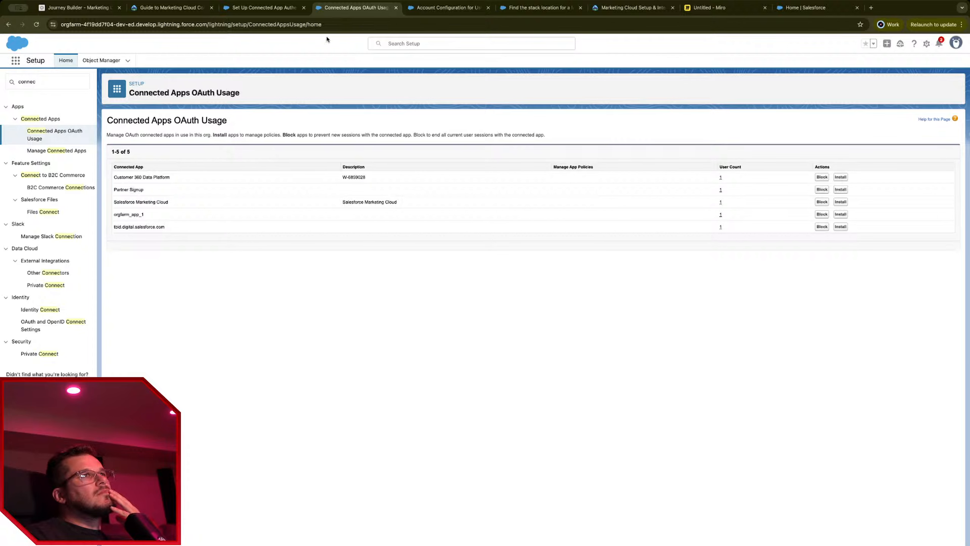
Step: Reopen Manage Connected Apps and delete 'connec' from Quick Find
{"action": "left_click", "coordinate": [61, 140]}
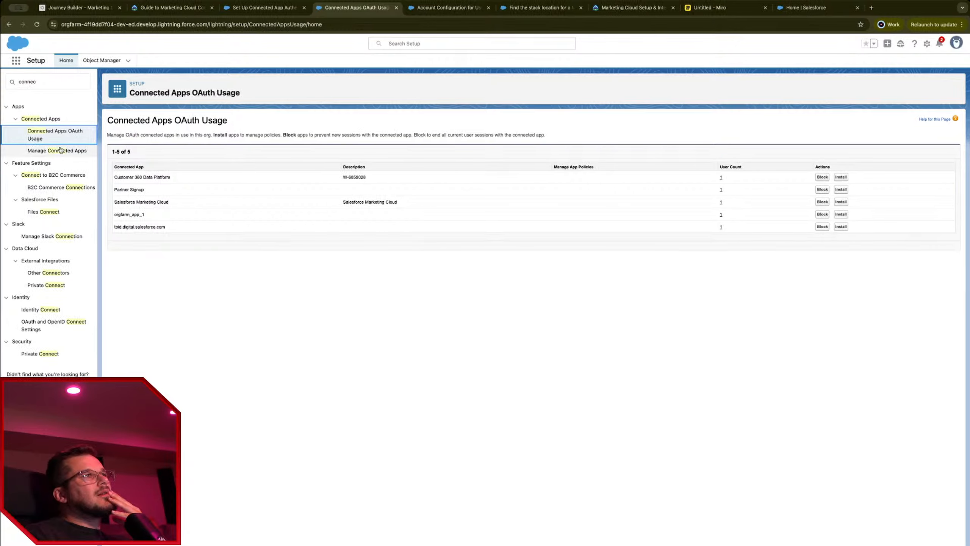
{"action": "left_click", "coordinate": [60, 150]}
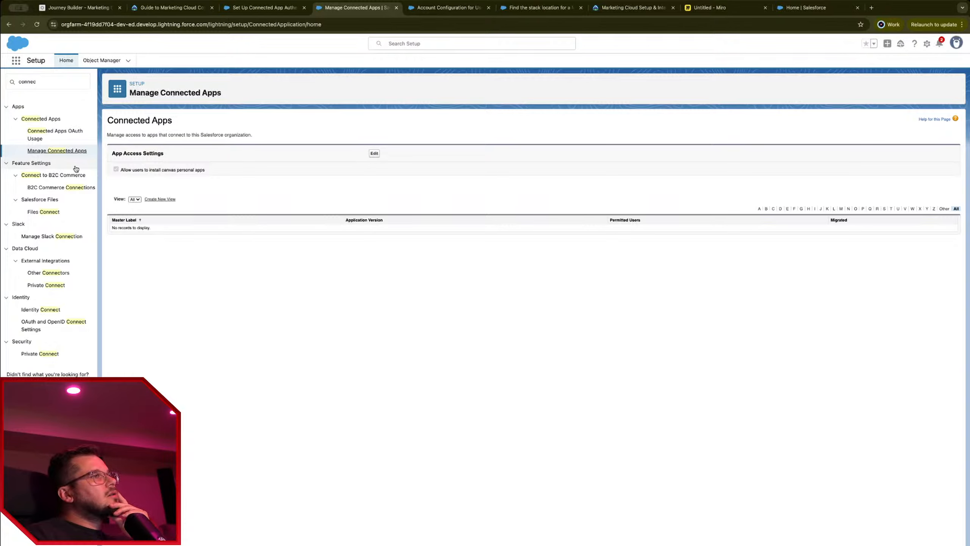
{"action": "double_click", "coordinate": [67, 82]}
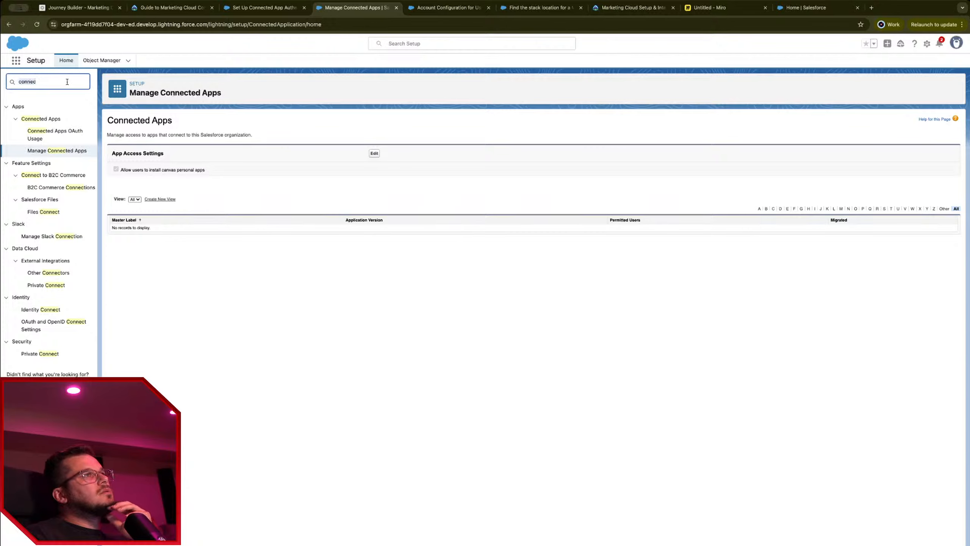
{"action": "key", "text": "BackSpace"}
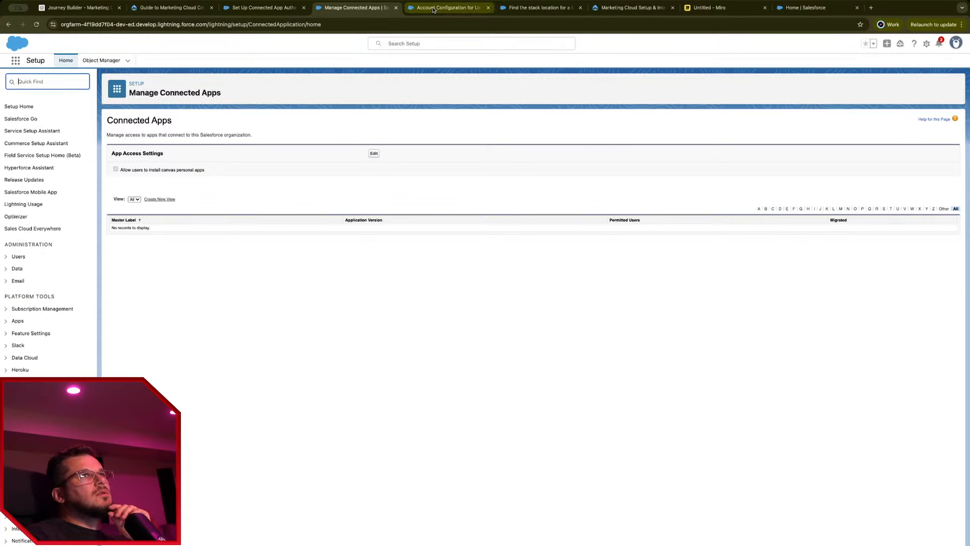
Step: Close the 'Find the stack location' help tab, then return to Manage Connected Apps
{"action": "left_click", "coordinate": [445, 7]}
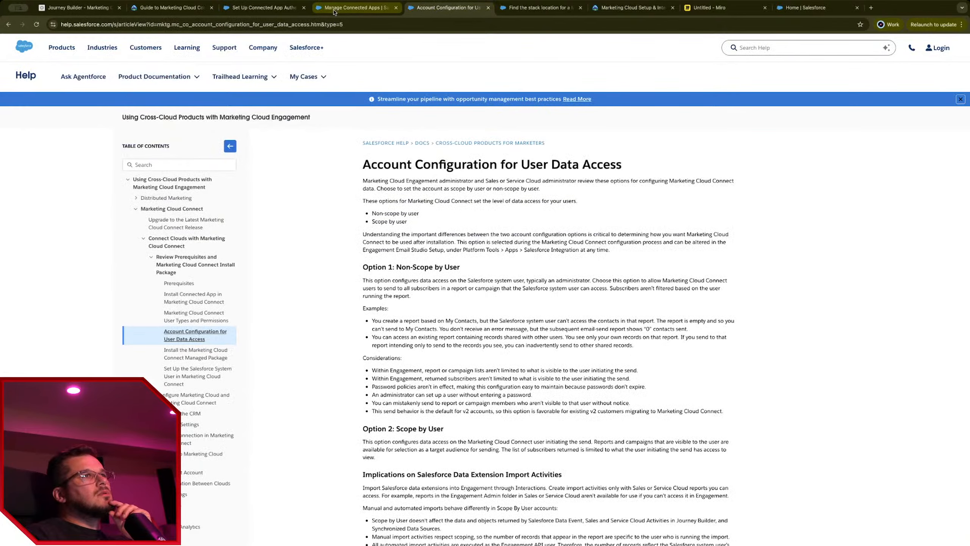
{"action": "left_click", "coordinate": [524, 8]}
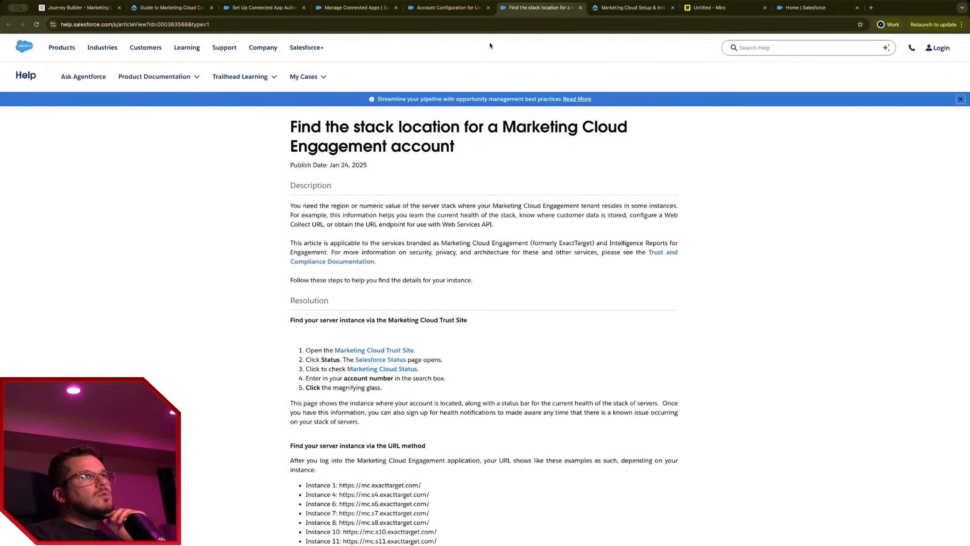
{"action": "middle_click", "coordinate": [541, 9]}
{"action": "left_click", "coordinate": [449, 8]}
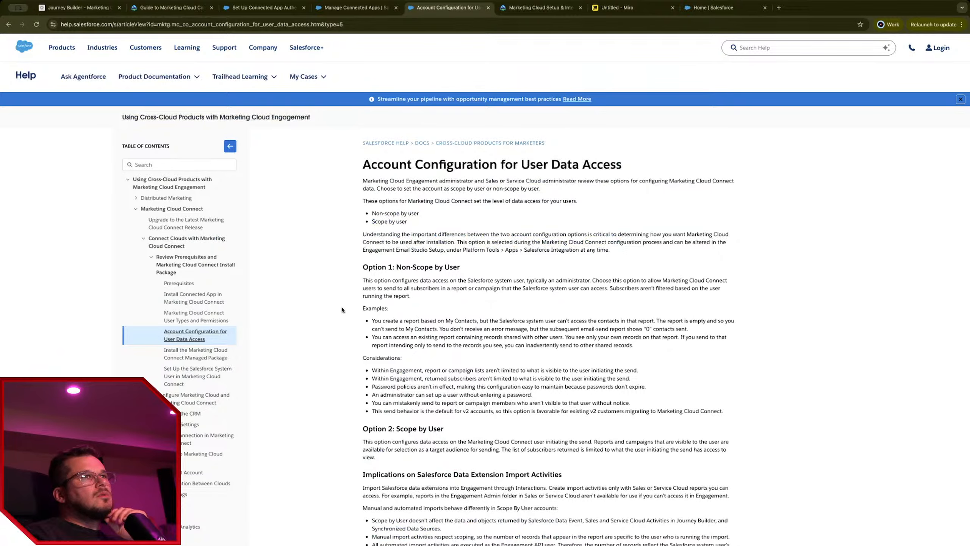
{"action": "left_click", "coordinate": [394, 7]}
{"action": "left_click", "coordinate": [269, 9]}
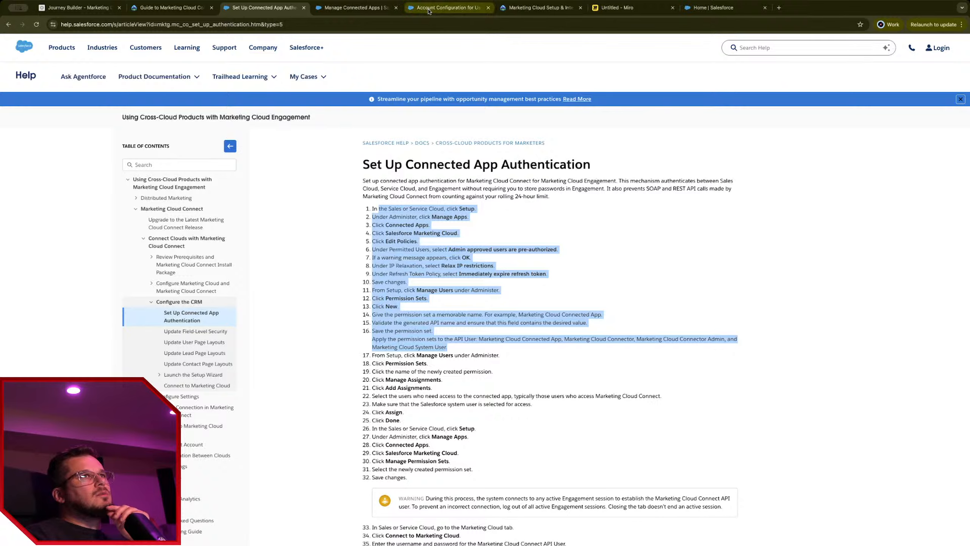
{"action": "left_click", "coordinate": [355, 8]}
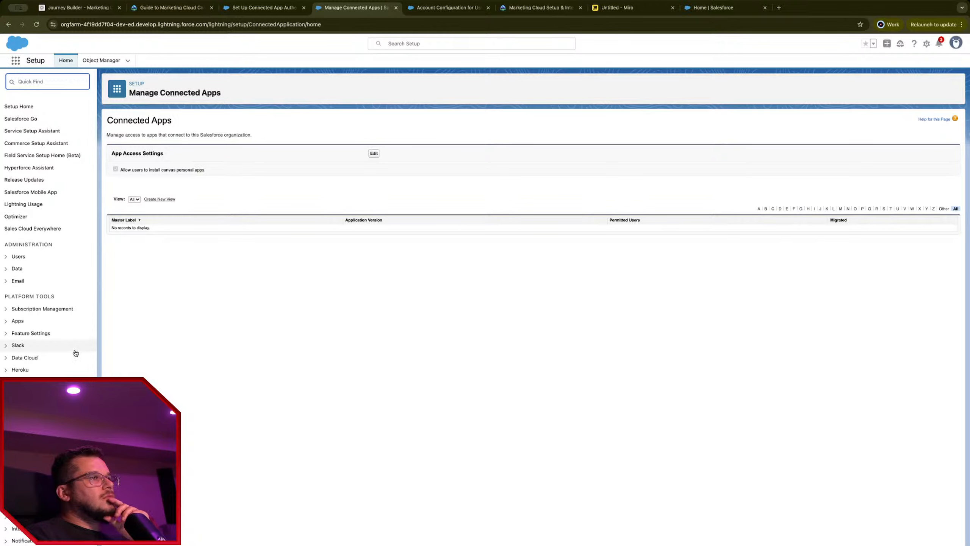
Step: Clear Quick Find and search the page for 'manage', stepping to its last match
{"action": "type", "text": "a"}
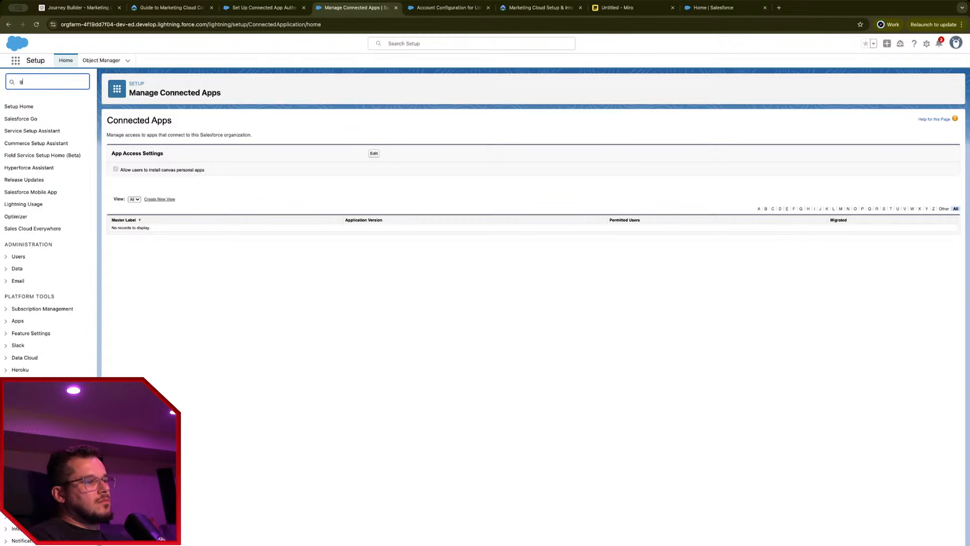
{"action": "key", "text": "BackSpace"}
{"action": "key", "text": "super+f"}
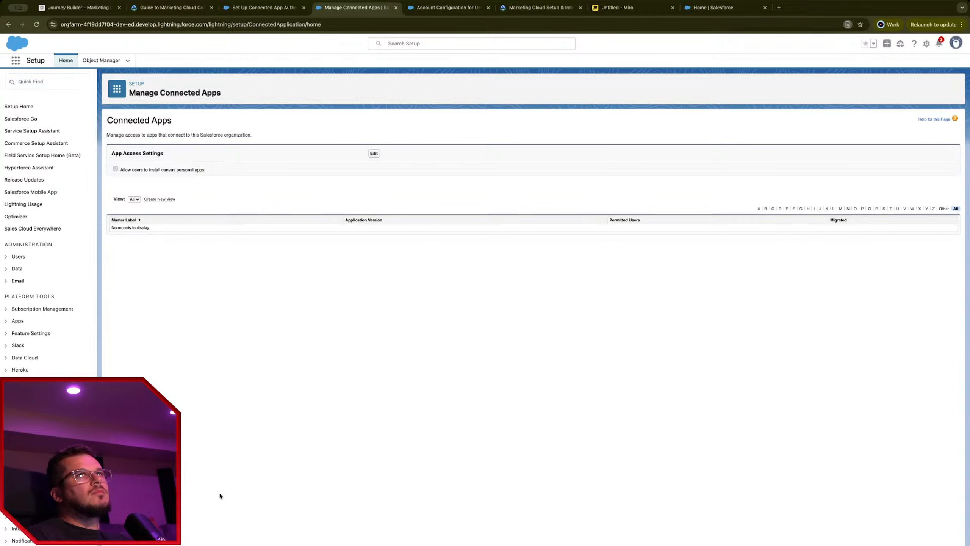
{"action": "type", "text": "manage"}
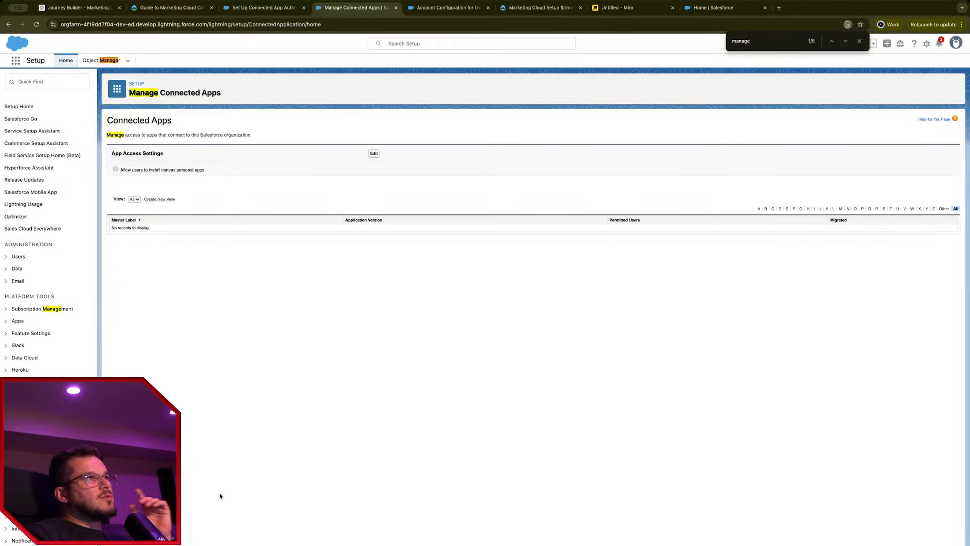
{"action": "key", "text": "Return"}
{"action": "key", "text": "Return"}
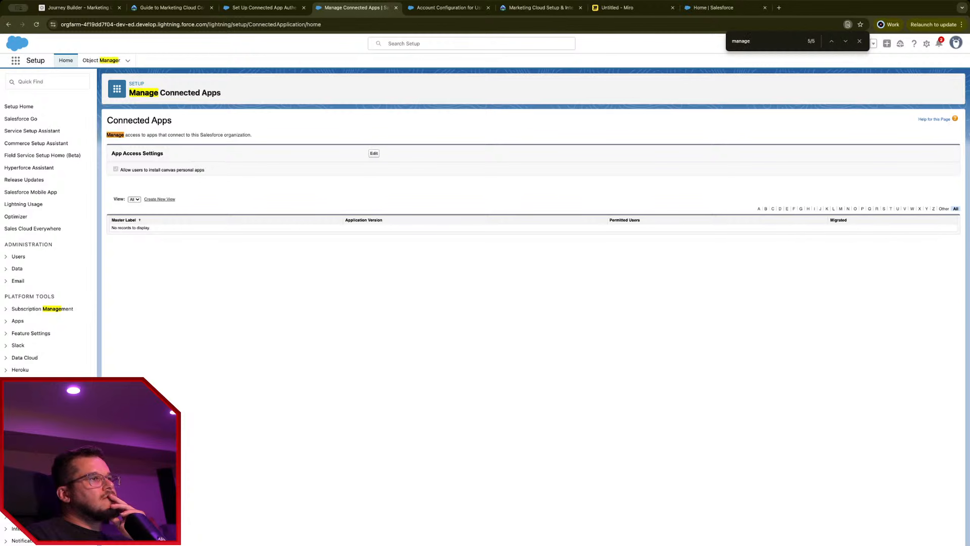
{"action": "left_click", "coordinate": [263, 7]}
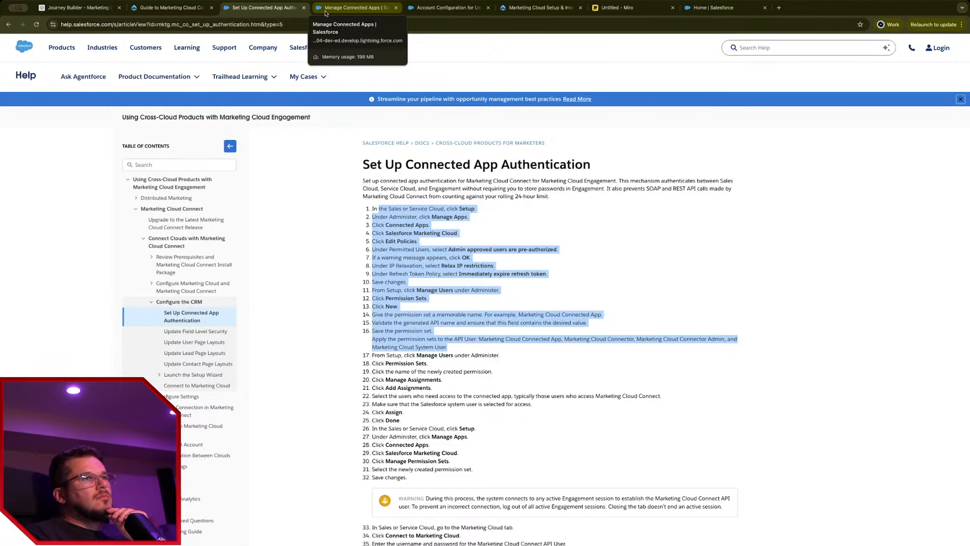
{"action": "left_click", "coordinate": [326, 13]}
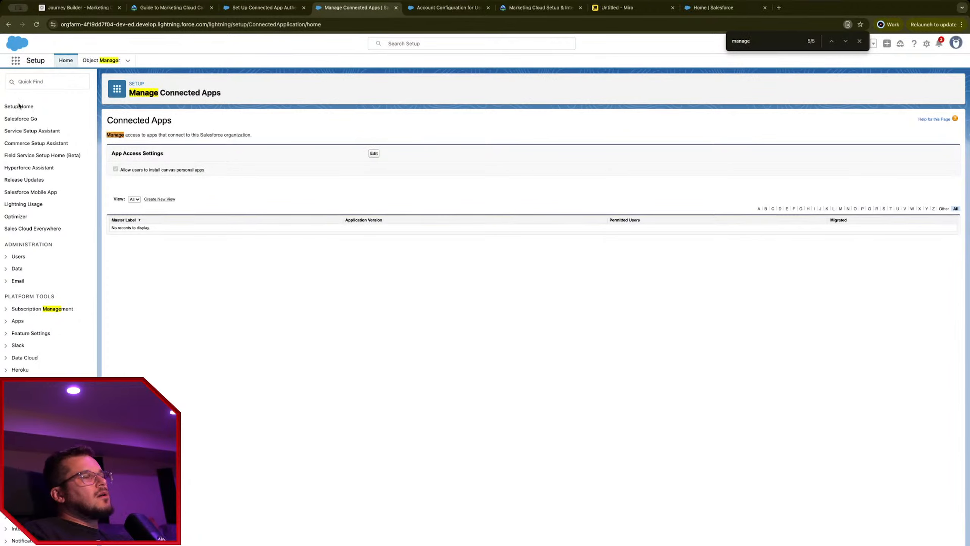
Step: Open Permission Sets under Users and search the page for 'market'
{"action": "left_click", "coordinate": [6, 257]}
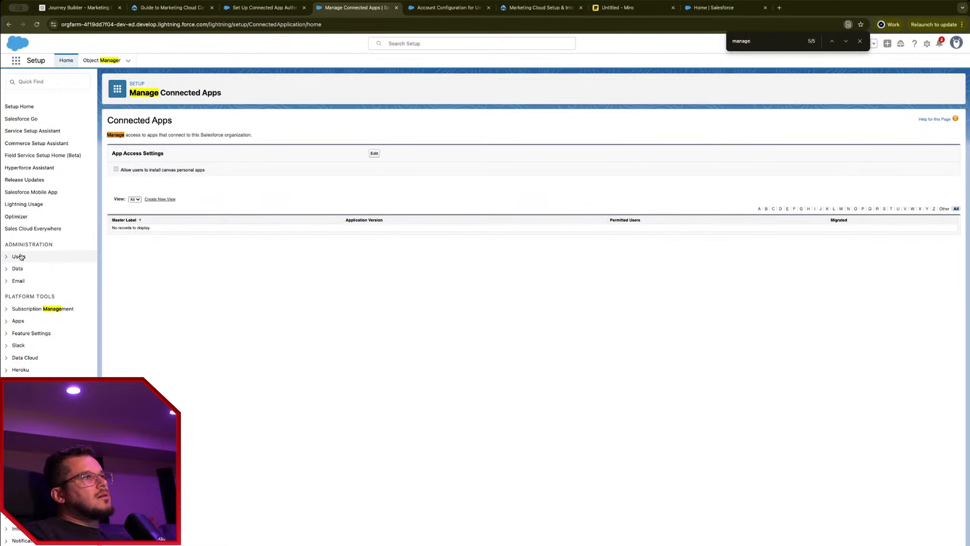
{"action": "left_click", "coordinate": [68, 280]}
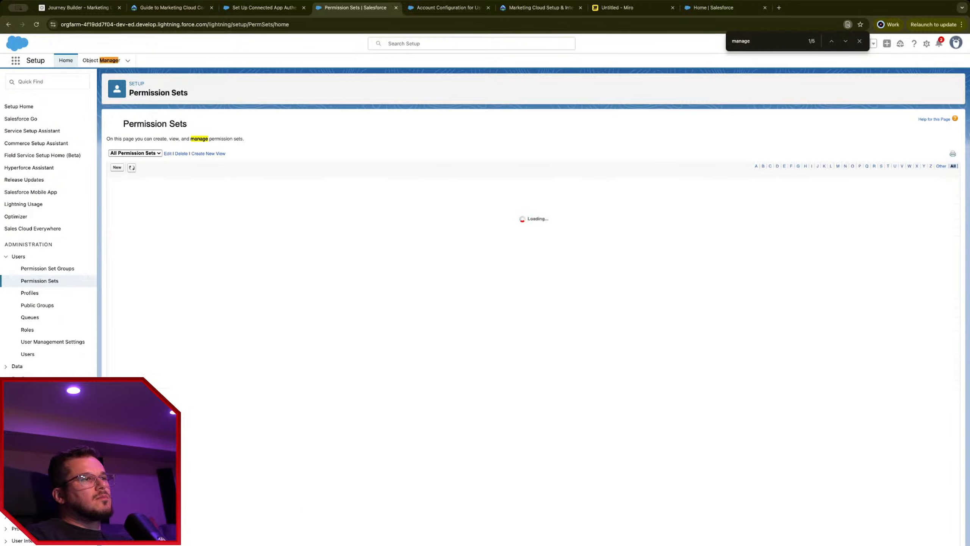
{"action": "key", "text": "ctrl+f"}
{"action": "type", "text": "market"}
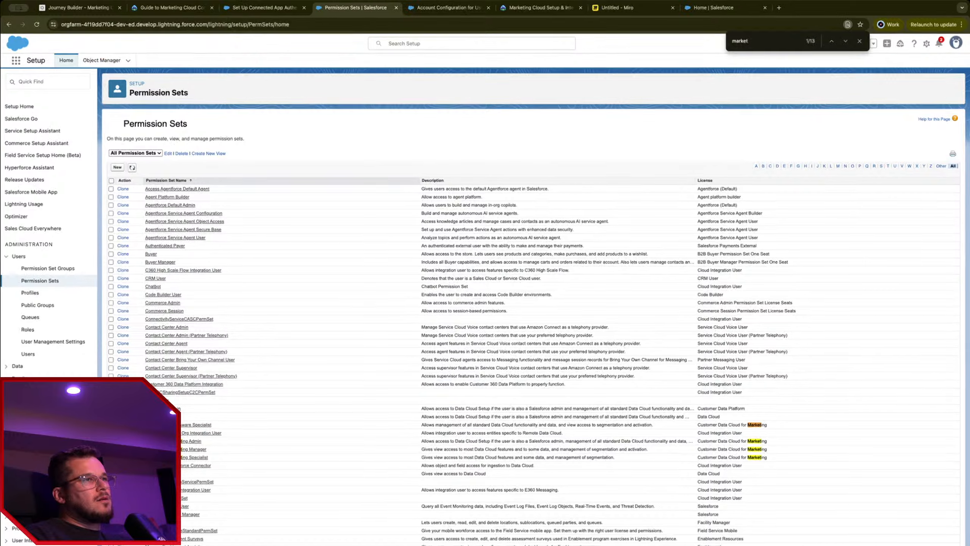
{"action": "left_click", "coordinate": [257, 9]}
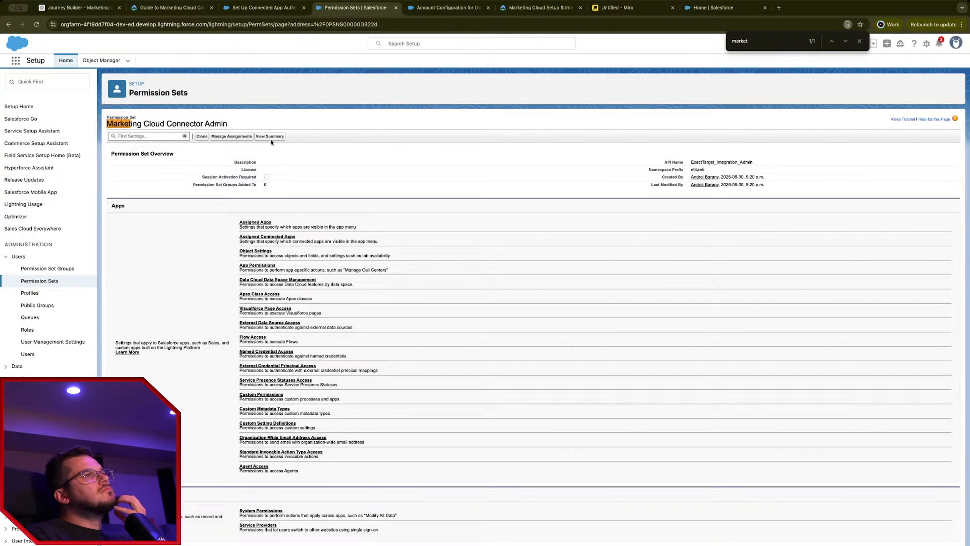
Step: Assign the Marketing Cloud Connector Admin permission set to the System Administrator user, never expiring
{"action": "left_click", "coordinate": [244, 136]}
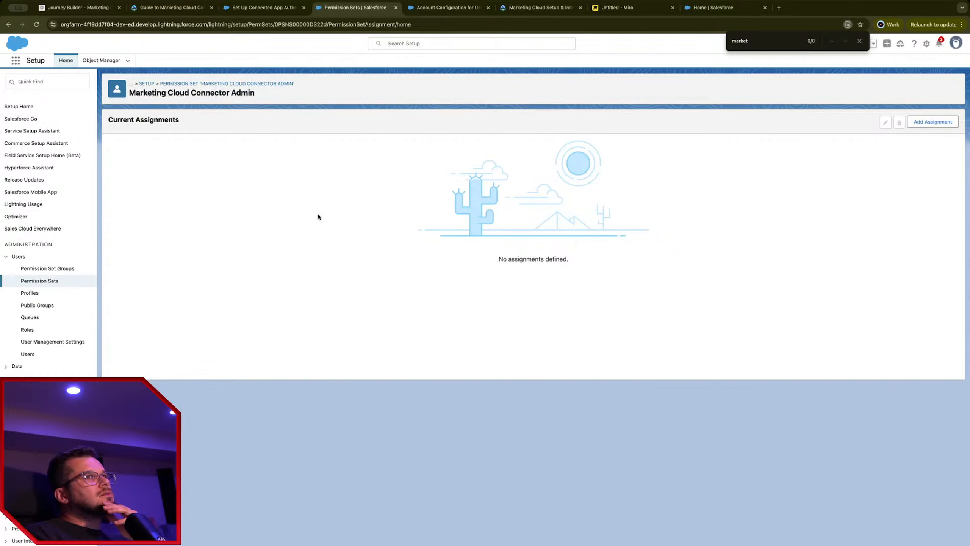
{"action": "left_click", "coordinate": [933, 122]}
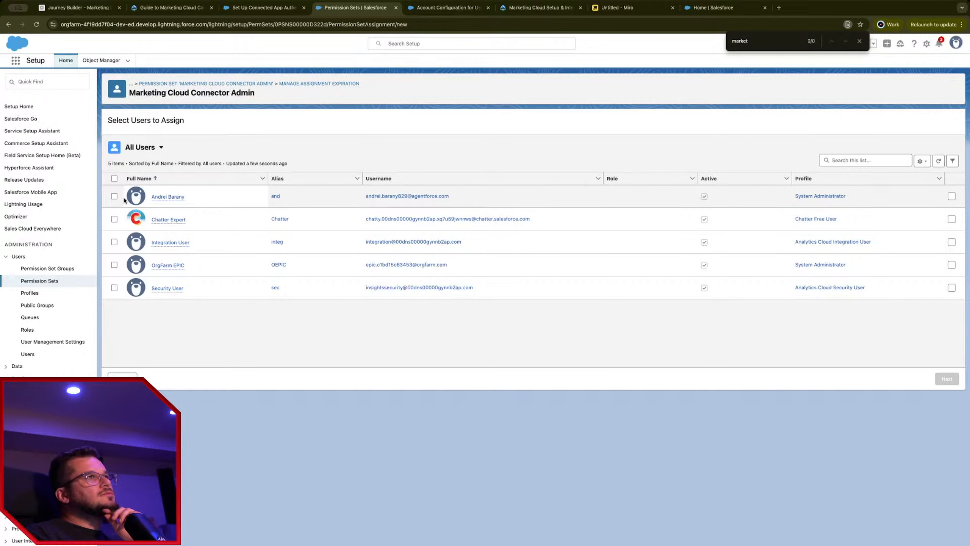
{"action": "left_click", "coordinate": [114, 196]}
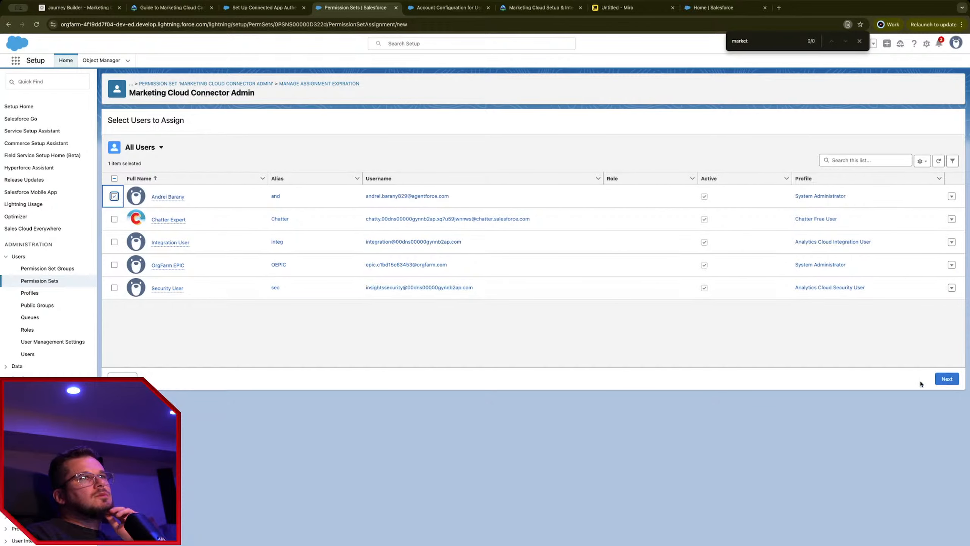
{"action": "left_click", "coordinate": [949, 379]}
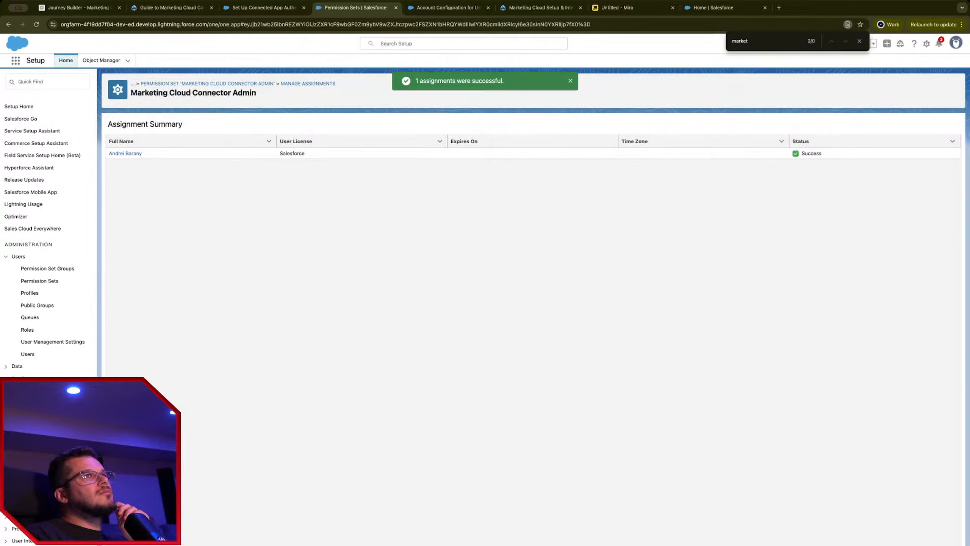
{"action": "left_click", "coordinate": [263, 8]}
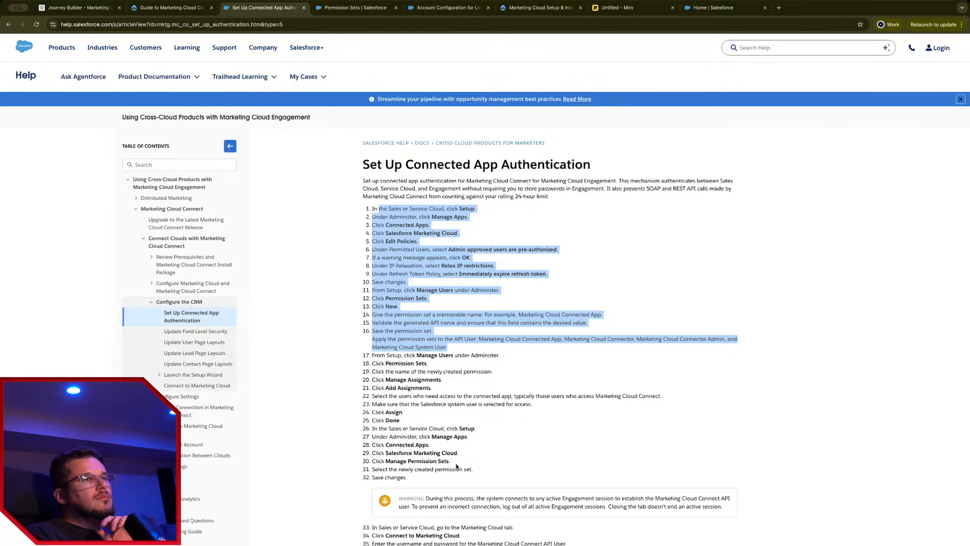
Step: Collapse Users in the Setup sidebar, expand Apps and open the App Manager
{"action": "left_click", "coordinate": [361, 8]}
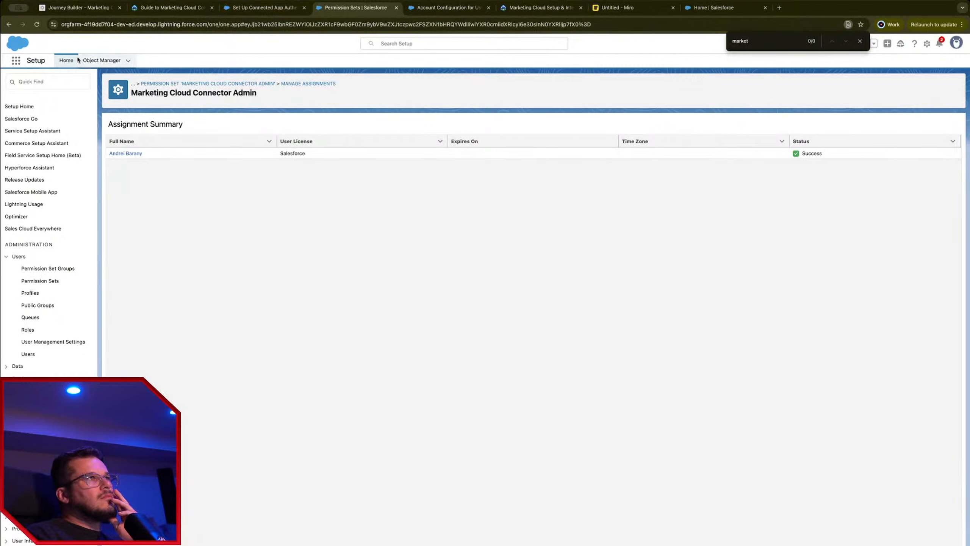
{"action": "left_click", "coordinate": [4, 260]}
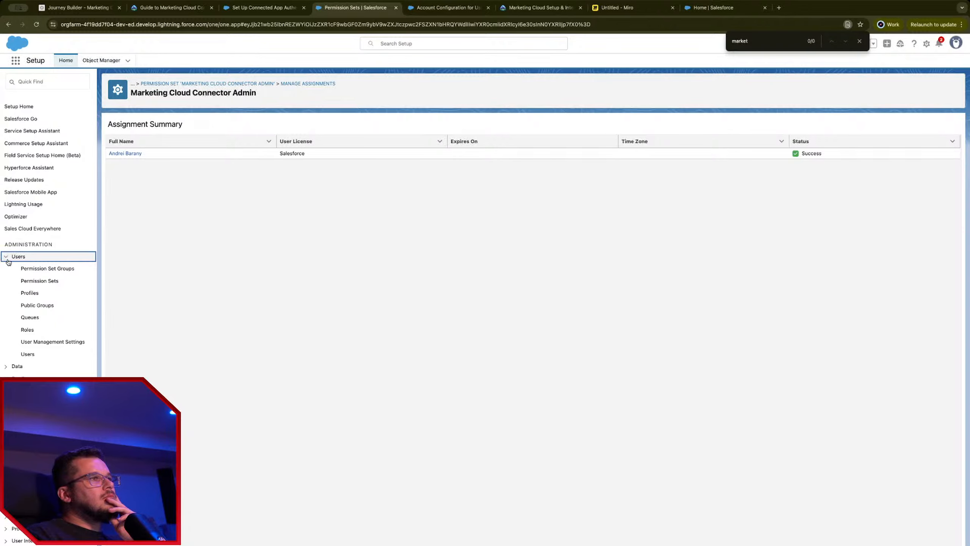
{"action": "left_click", "coordinate": [8, 262]}
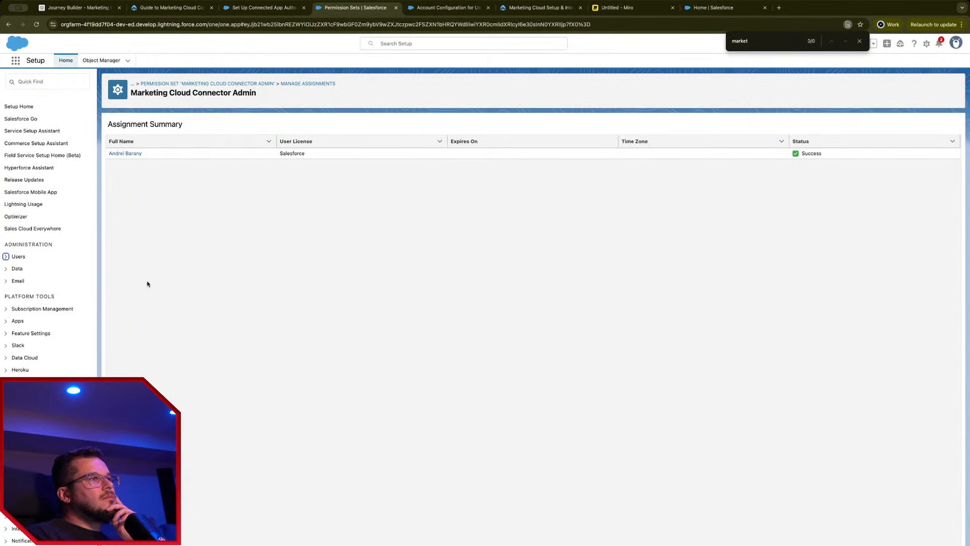
{"action": "left_click", "coordinate": [6, 321]}
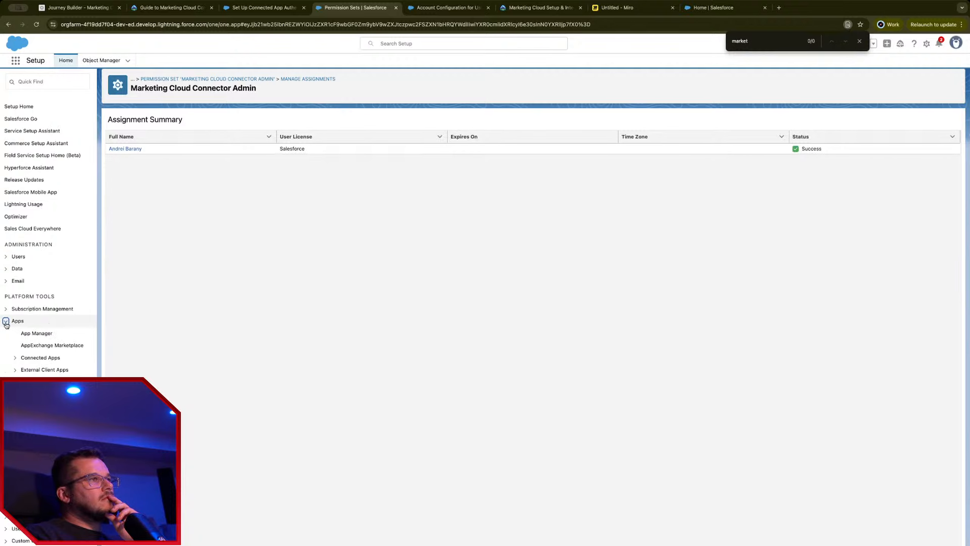
{"action": "left_click", "coordinate": [43, 335]}
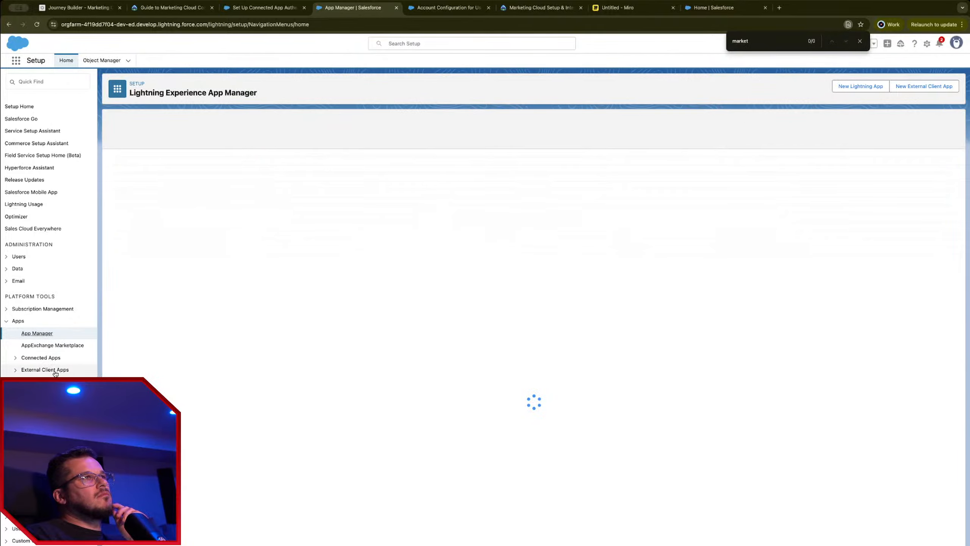
Step: Check Connected Apps OAuth Usage and Manage Connected Apps, then return to the authentication help article
{"action": "left_click", "coordinate": [15, 358]}
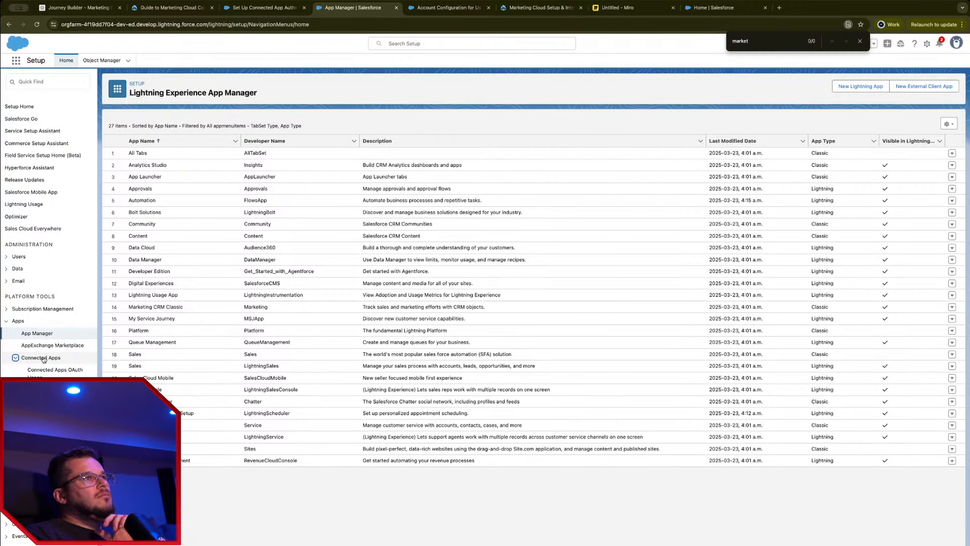
{"action": "left_click", "coordinate": [55, 370]}
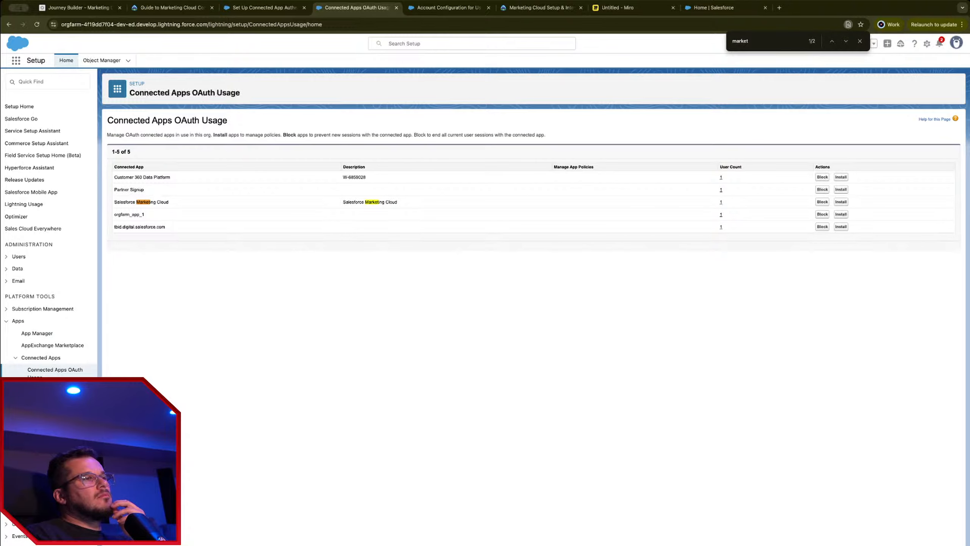
{"action": "left_click", "coordinate": [54, 390]}
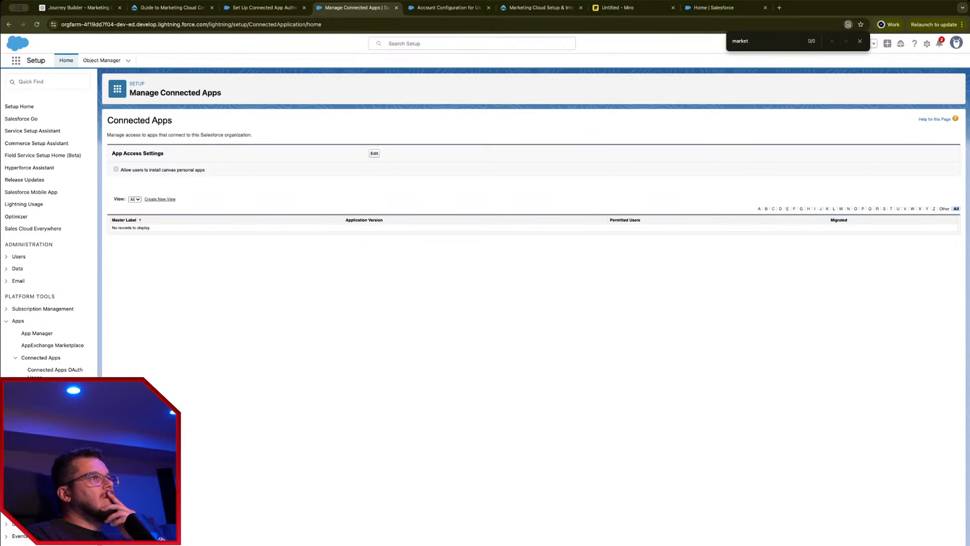
{"action": "left_click", "coordinate": [264, 8]}
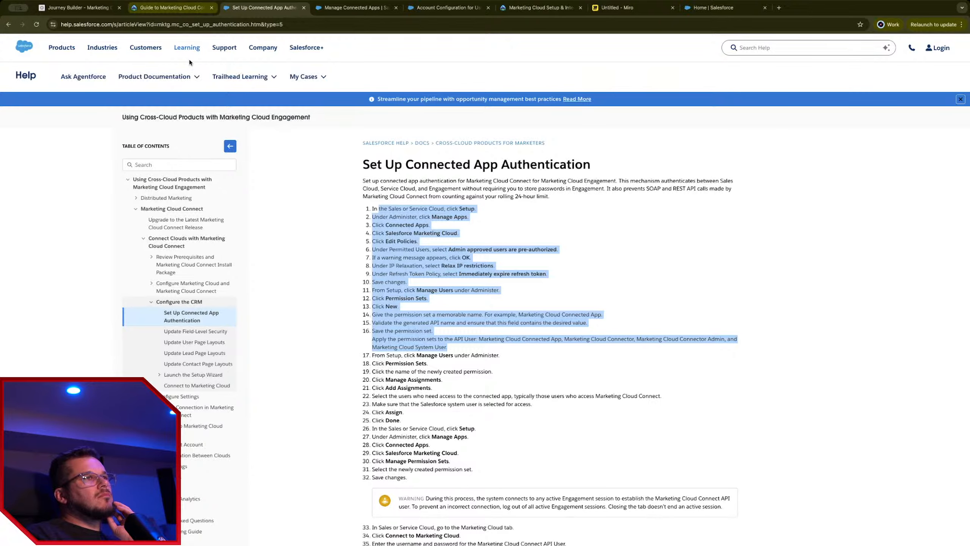
Step: Read the Launch the Setup Wizard help article, then go back to Manage Connected Apps
{"action": "left_click", "coordinate": [213, 375]}
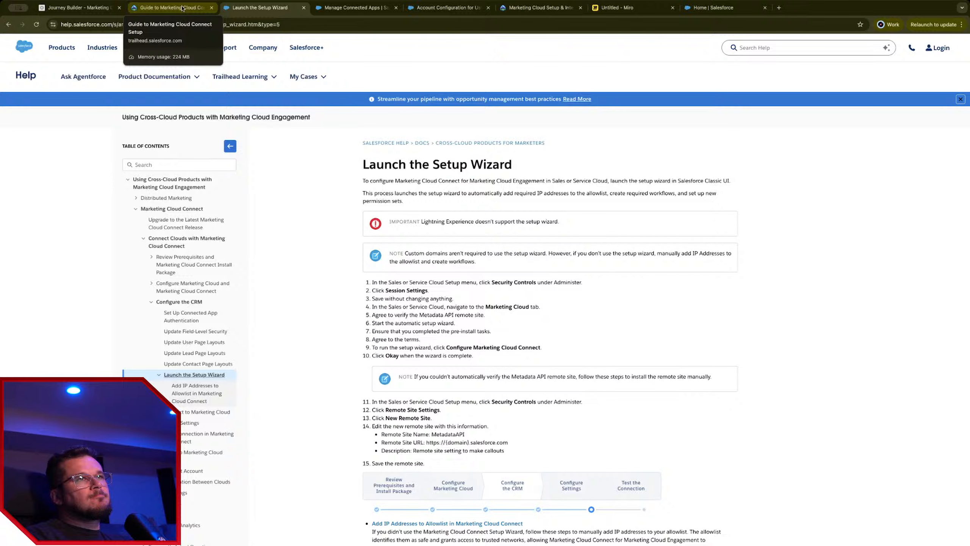
{"action": "left_click", "coordinate": [182, 9]}
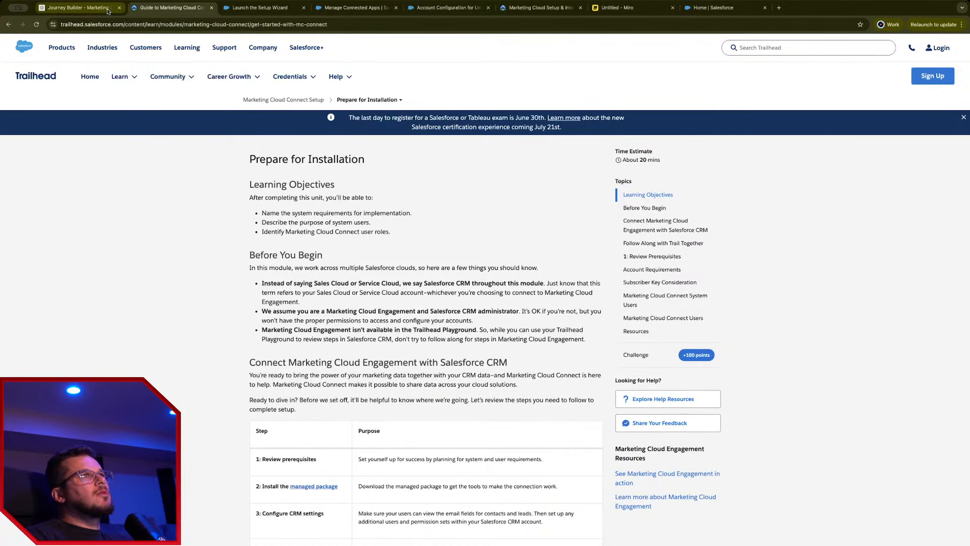
{"action": "left_click", "coordinate": [267, 8]}
{"action": "left_click", "coordinate": [332, 6]}
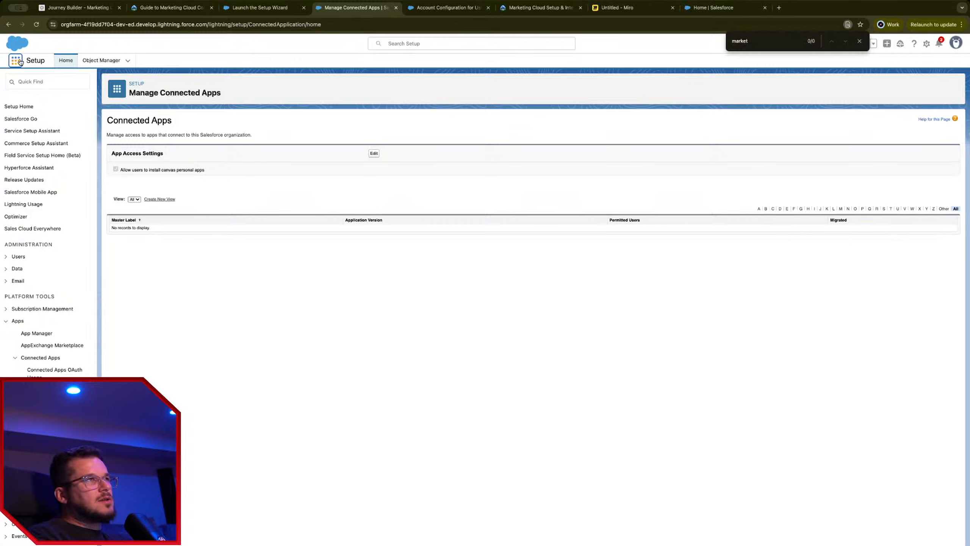
Step: Search the App Launcher for 'mark' and open Marketing Cloud, which reports Insufficient User Permissions
{"action": "left_click", "coordinate": [16, 60]}
{"action": "left_click", "coordinate": [15, 60]}
{"action": "left_click", "coordinate": [16, 60]}
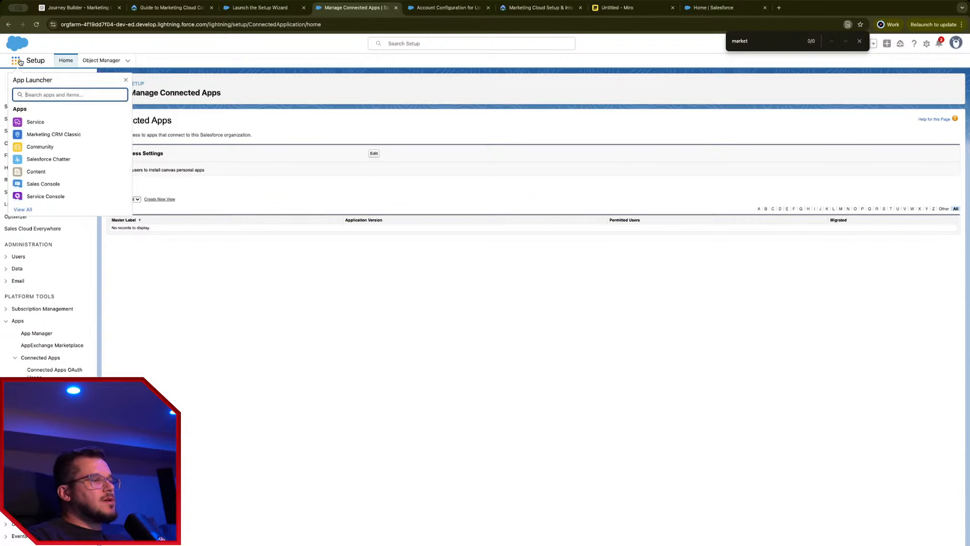
{"action": "type", "text": "mark"}
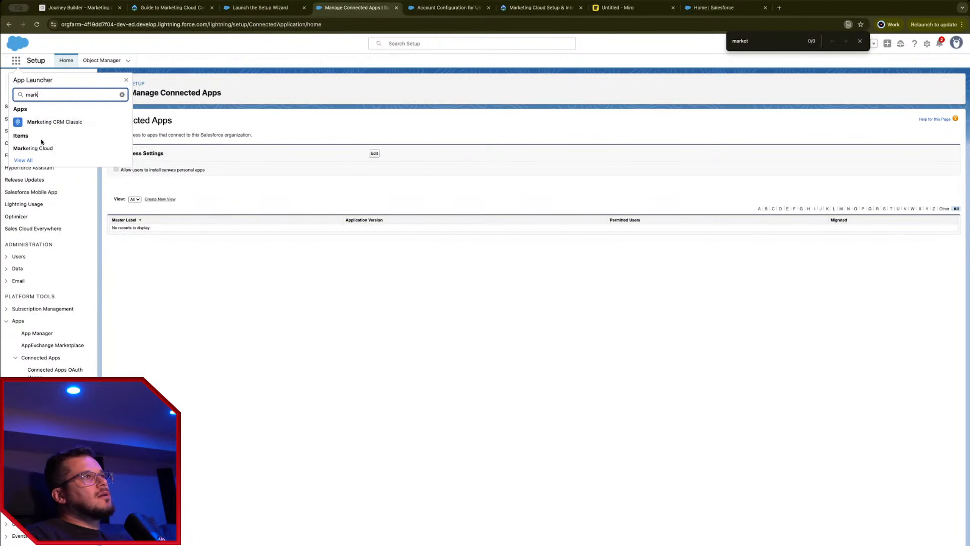
{"action": "left_click", "coordinate": [49, 148]}
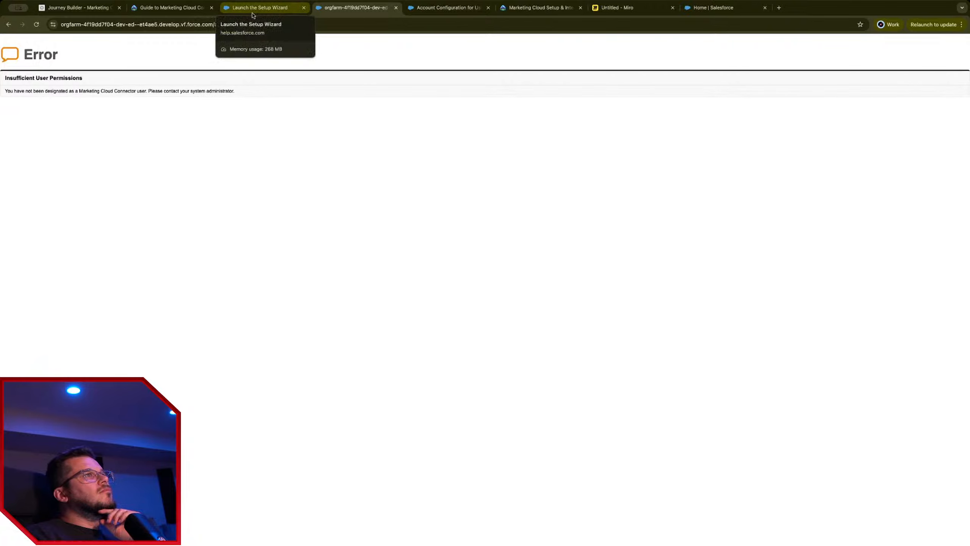
Step: Glance at the setup wizard article, then go back from the error to Installed Packages
{"action": "left_click", "coordinate": [250, 12]}
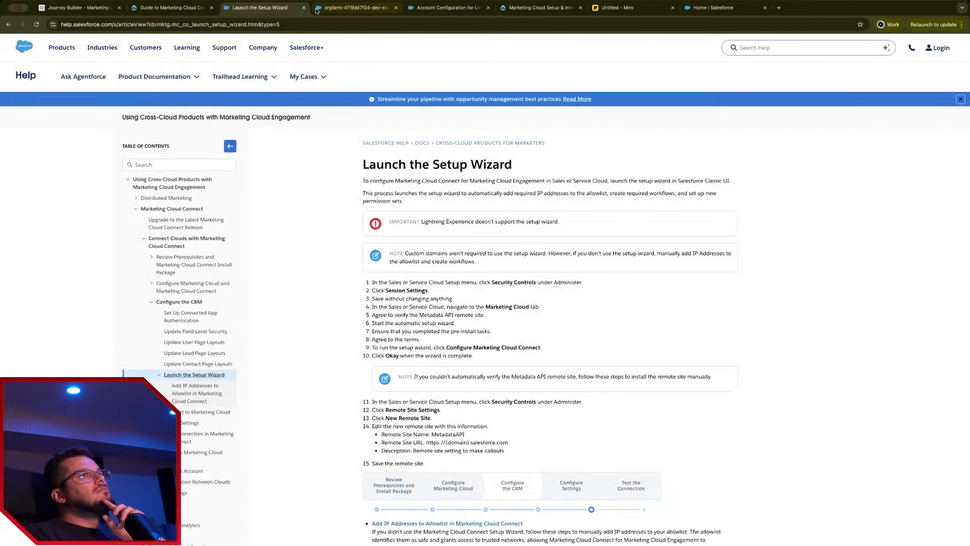
{"action": "left_click", "coordinate": [341, 7]}
{"action": "key", "text": "super+["}
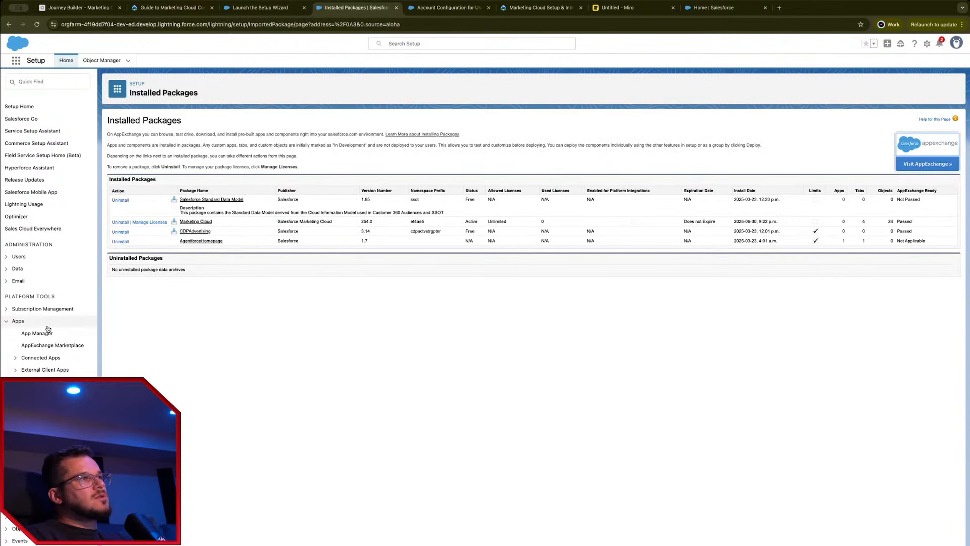
Step: Open the admin user's record from the Setup Users list
{"action": "left_click", "coordinate": [19, 258]}
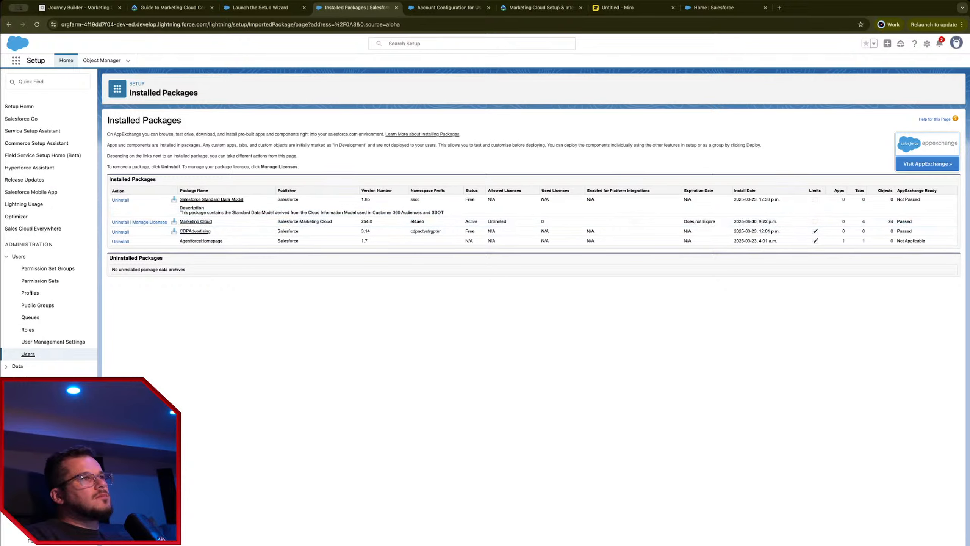
{"action": "left_click", "coordinate": [31, 355]}
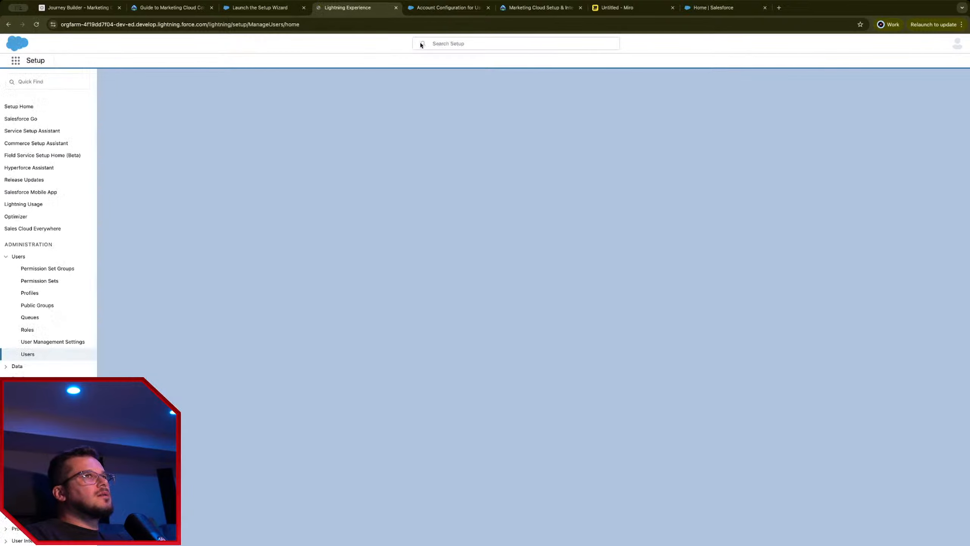
{"action": "left_click", "coordinate": [450, 41]}
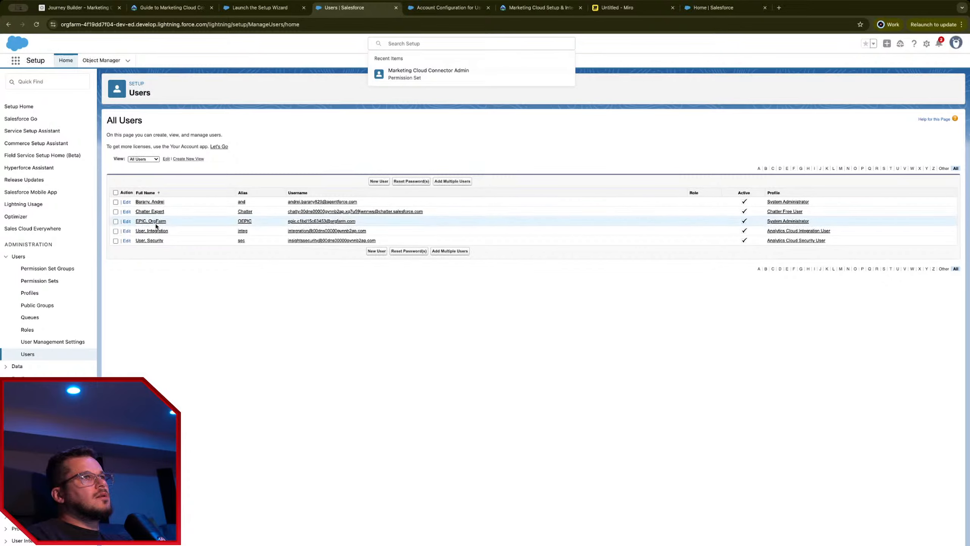
{"action": "left_click", "coordinate": [153, 201]}
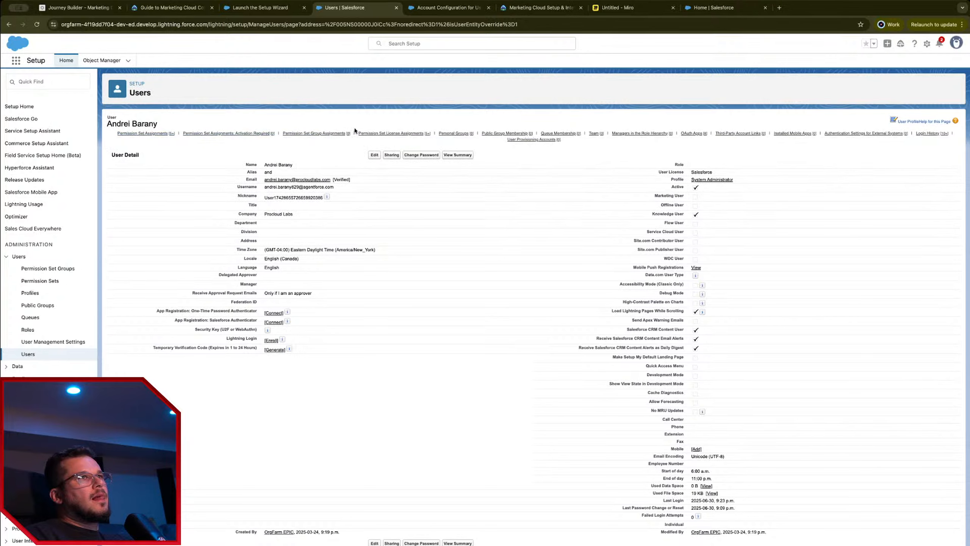
Step: Search the user page for 'market' and jump to its Permission Set Assignments
{"action": "key", "text": "super+f"}
{"action": "type", "text": "market"}
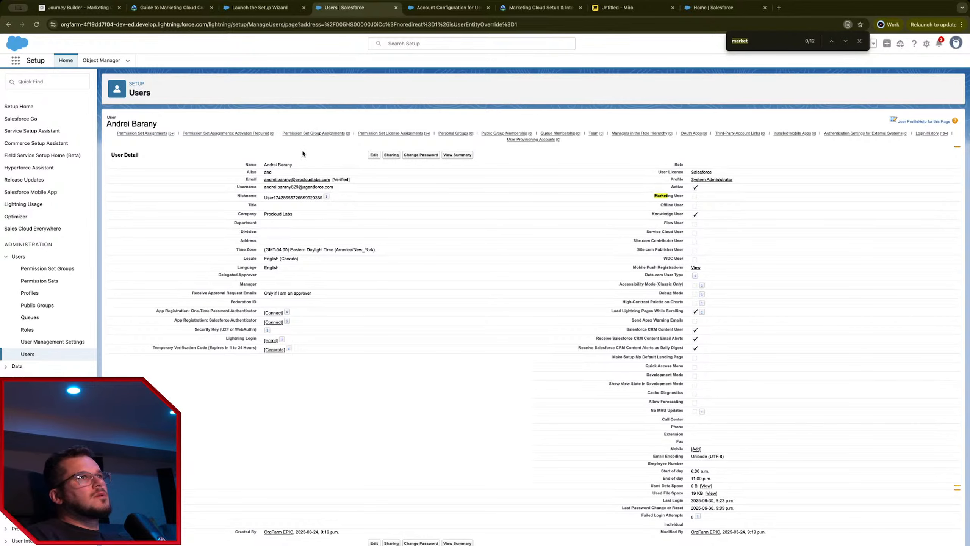
{"action": "key", "text": "Escape"}
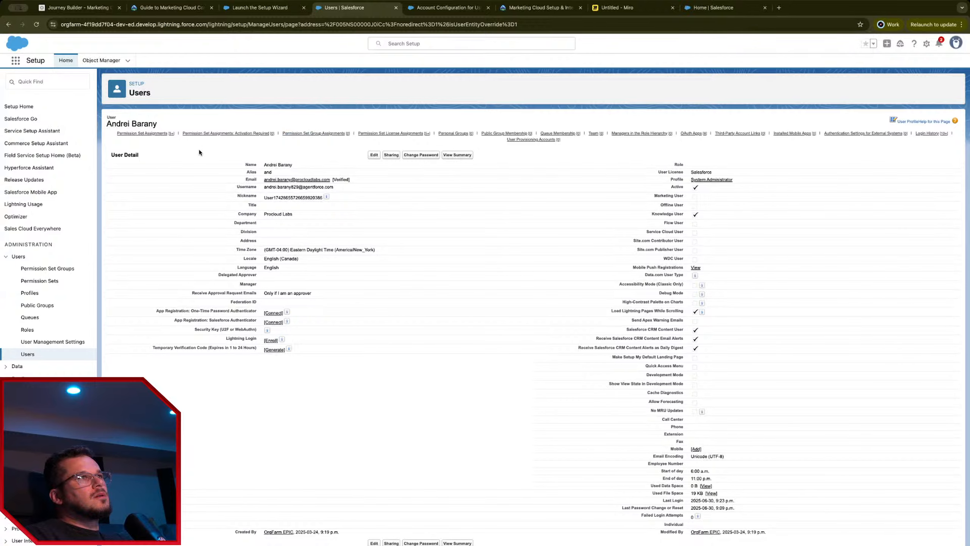
{"action": "left_click", "coordinate": [161, 133]}
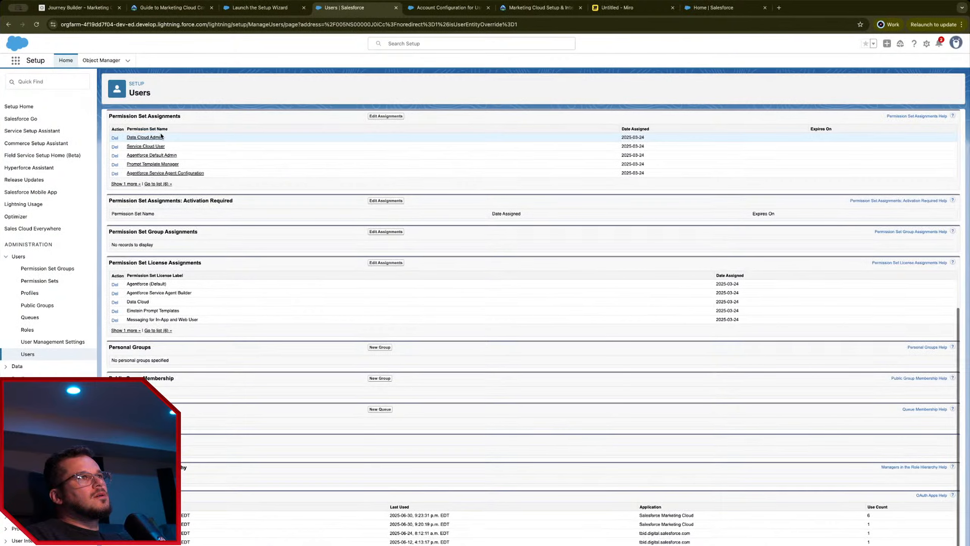
Step: Enable Marketing Cloud Connector and Marketing Cloud System User permission sets for the admin and save
{"action": "left_click", "coordinate": [372, 115]}
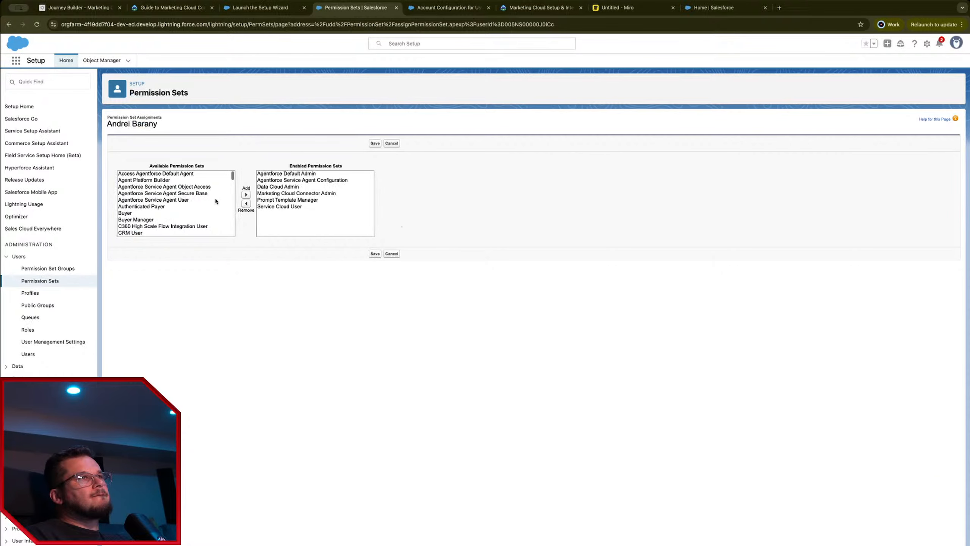
{"action": "left_click", "coordinate": [161, 194]}
{"action": "key", "text": "m"}
{"action": "scroll", "coordinate": [164, 210], "scroll_direction": "down", "scroll_amount": 3}
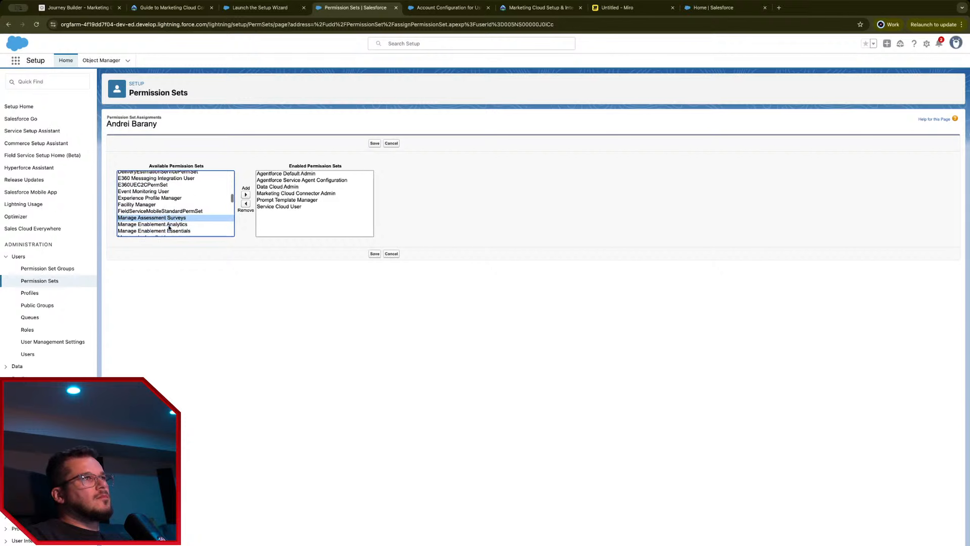
{"action": "scroll", "coordinate": [184, 219], "scroll_direction": "down", "scroll_amount": 1}
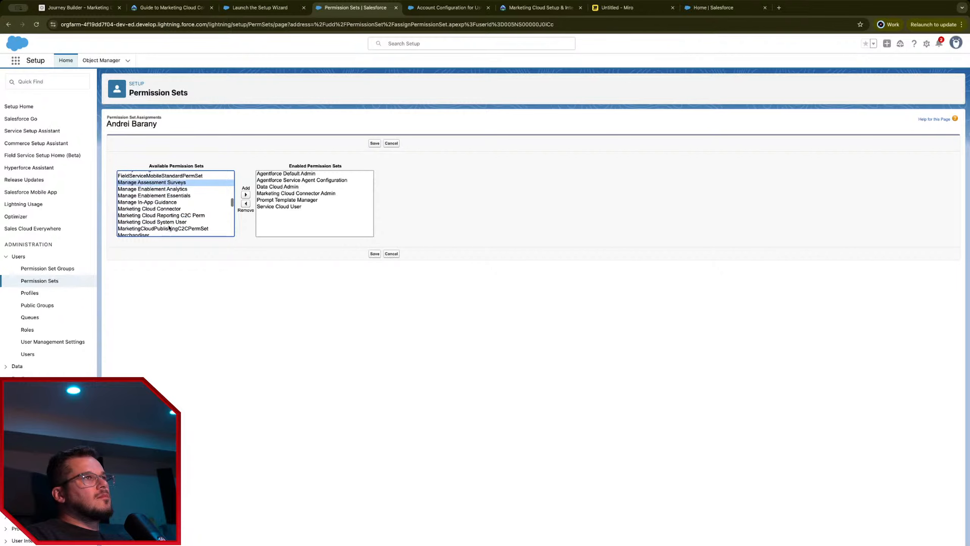
{"action": "left_click", "coordinate": [191, 209]}
{"action": "left_click", "coordinate": [245, 194]}
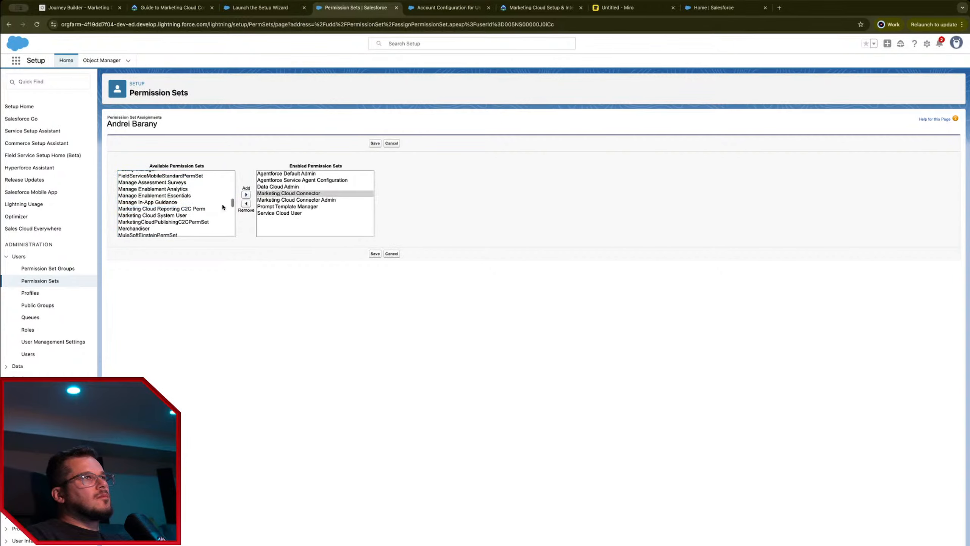
{"action": "left_click", "coordinate": [246, 194]}
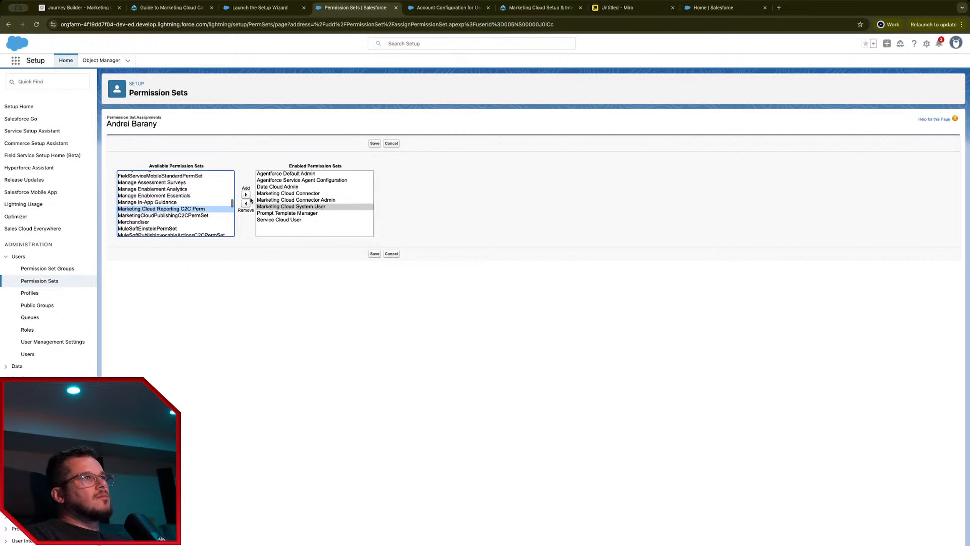
{"action": "scroll", "coordinate": [229, 207], "scroll_direction": "down", "scroll_amount": 1}
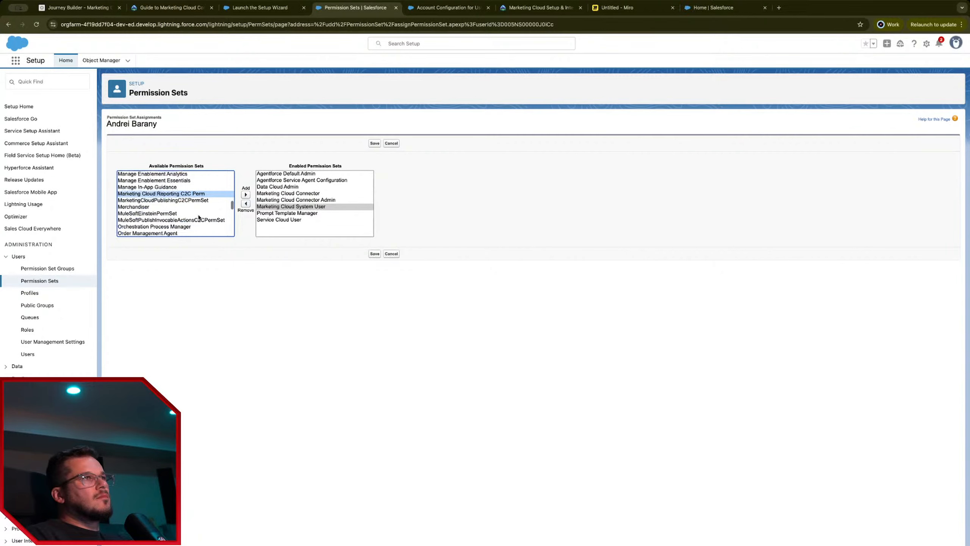
{"action": "left_click", "coordinate": [374, 254]}
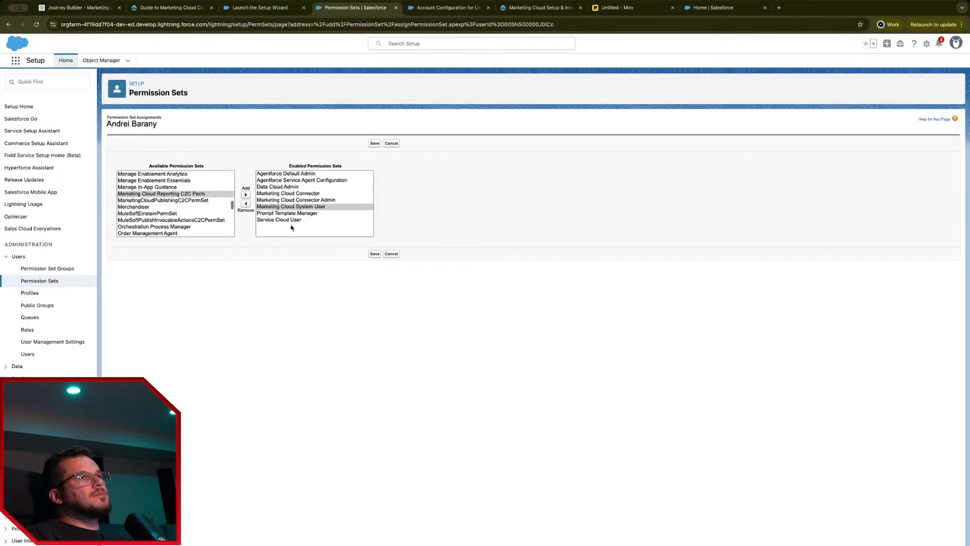
{"action": "left_click", "coordinate": [15, 60]}
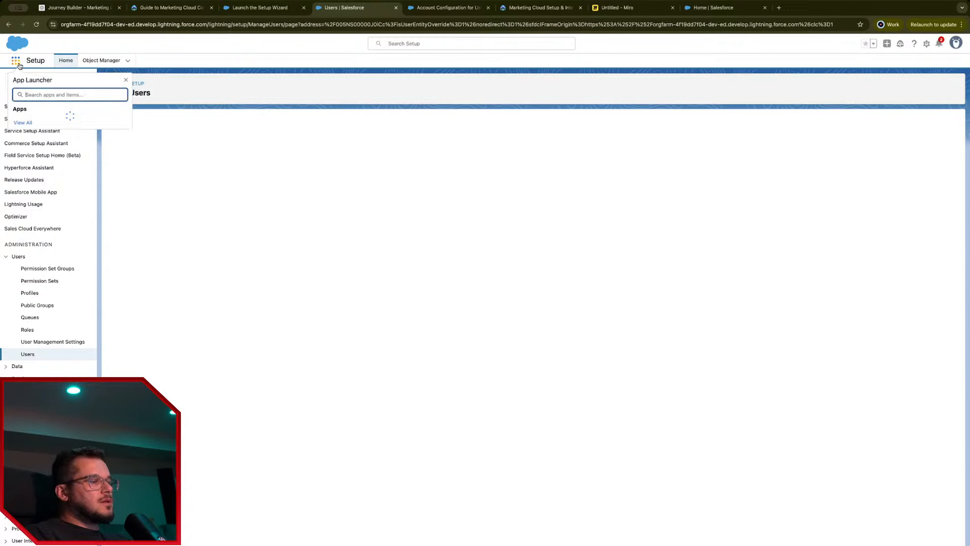
Step: Retry opening Marketing Cloud via 'mar' search, get the same error, and return to the wizard article
{"action": "type", "text": "market"}
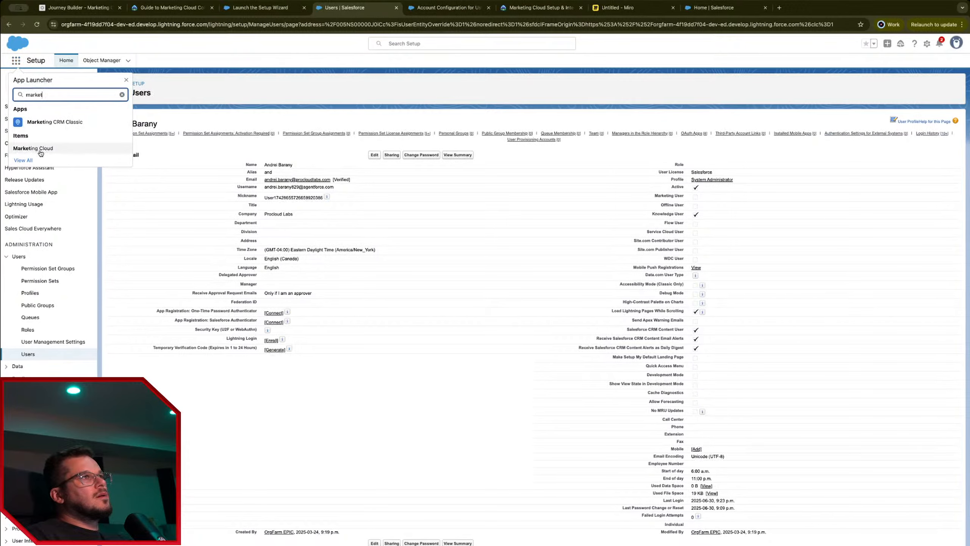
{"action": "left_click", "coordinate": [38, 148]}
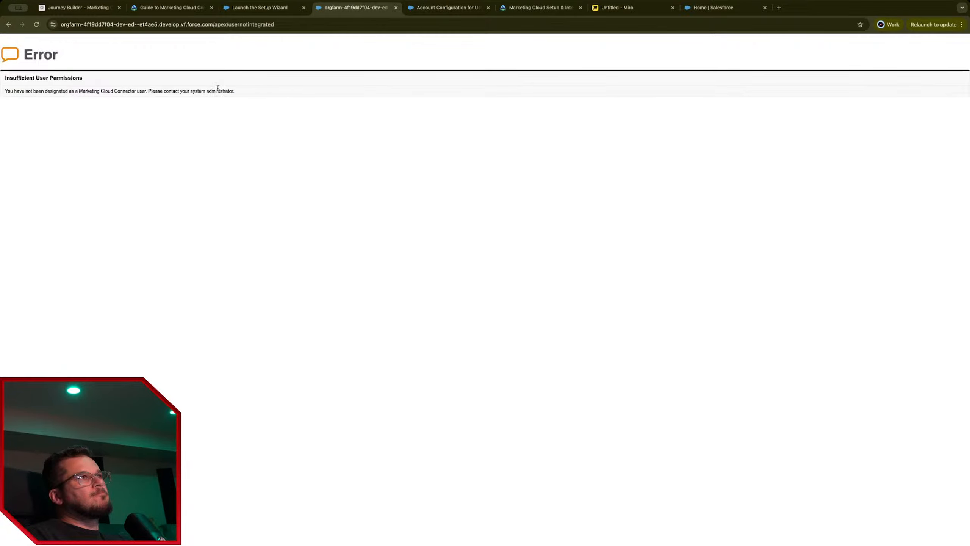
{"action": "left_click_drag", "start_coordinate": [218, 88], "coordinate": [90, 92]}
{"action": "left_click", "coordinate": [11, 25]}
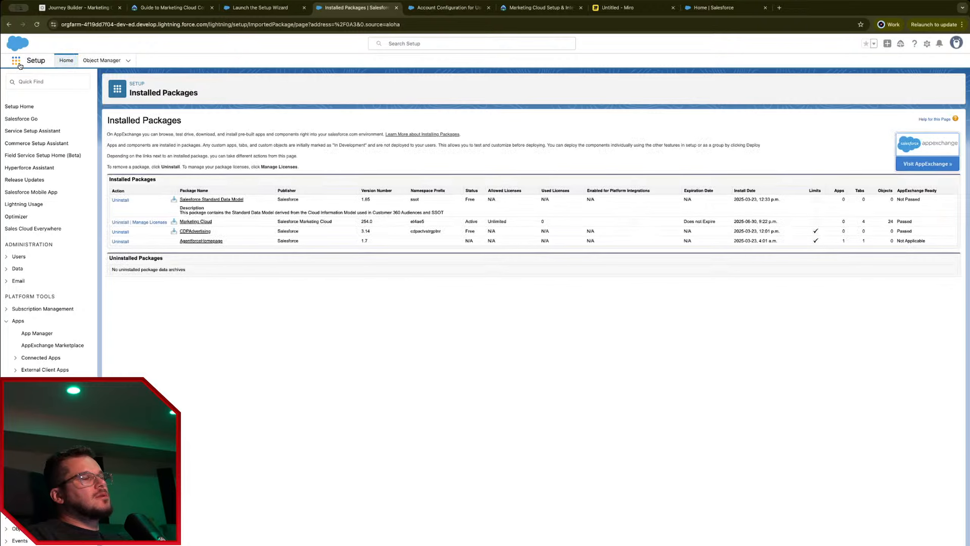
{"action": "left_click", "coordinate": [19, 64]}
{"action": "left_click", "coordinate": [260, 8]}
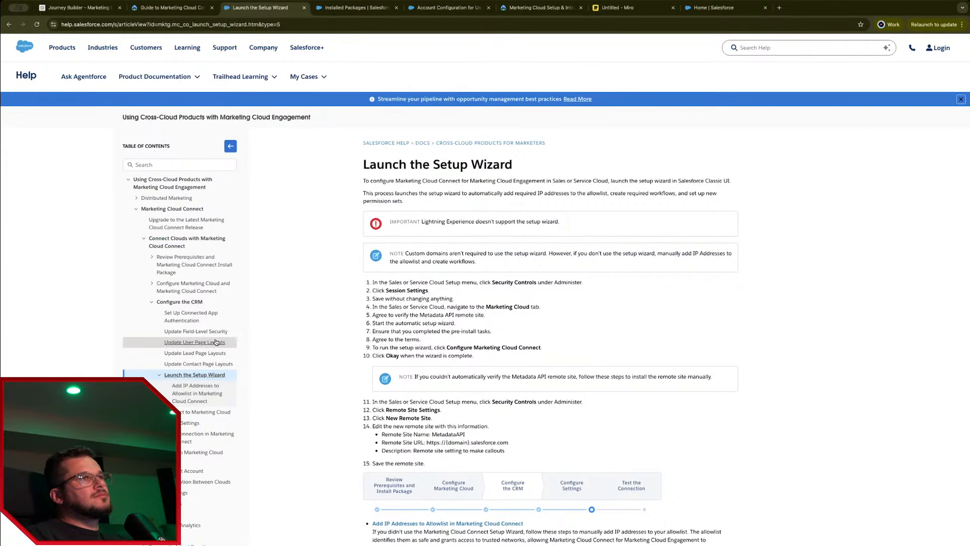
Step: Open the Set Up Connected App Authentication article from the table of contents
{"action": "left_click", "coordinate": [203, 316]}
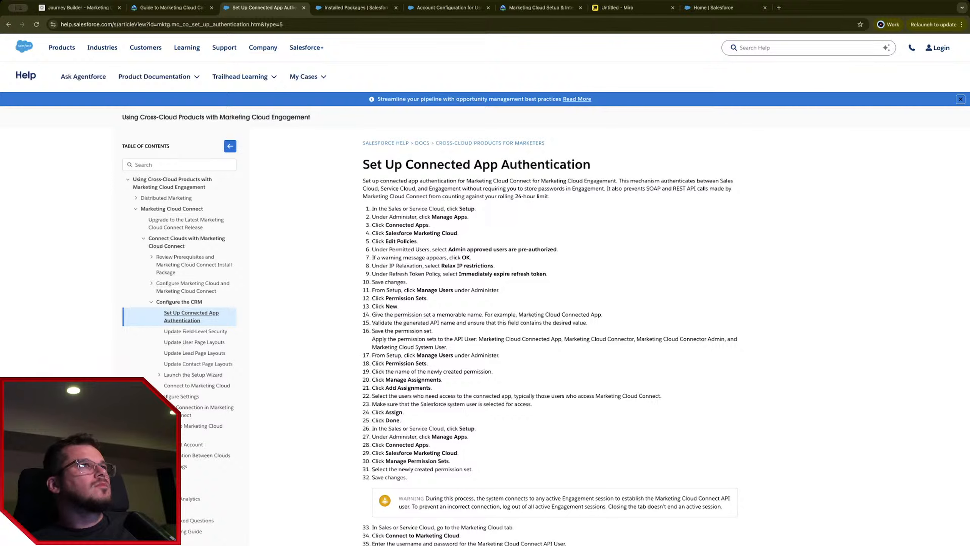
Step: Return to the admin user's detail page in Setup, dismissing the recent items list
{"action": "left_click", "coordinate": [332, 11]}
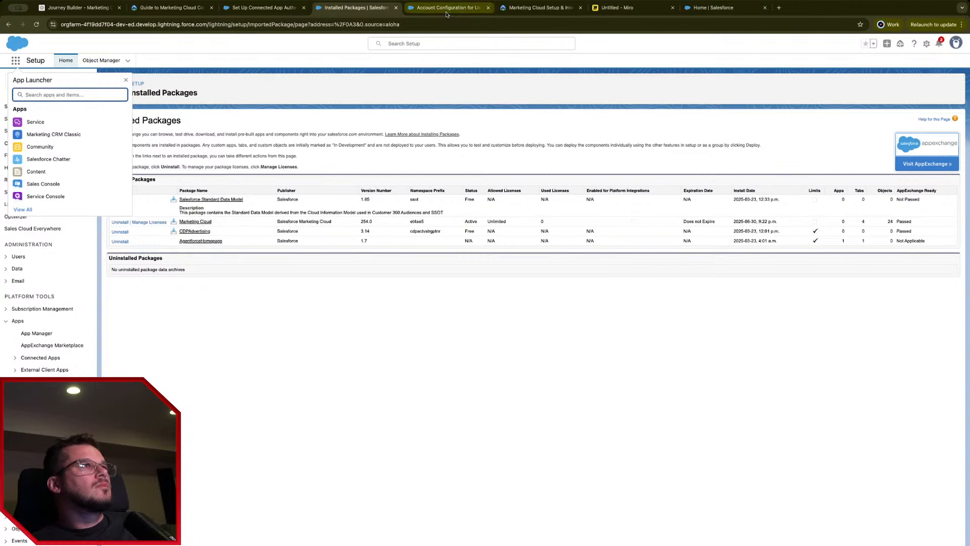
{"action": "left_click", "coordinate": [425, 44]}
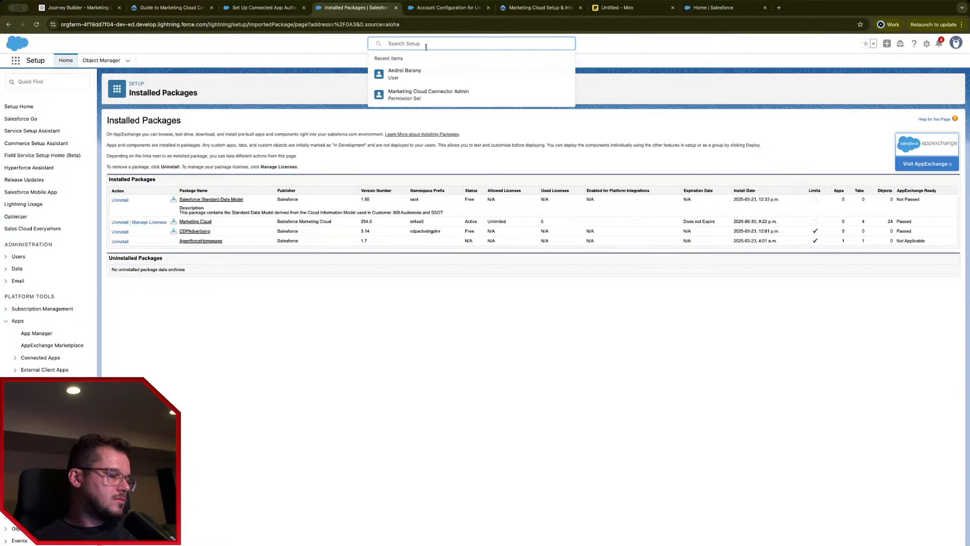
{"action": "left_click", "coordinate": [424, 67]}
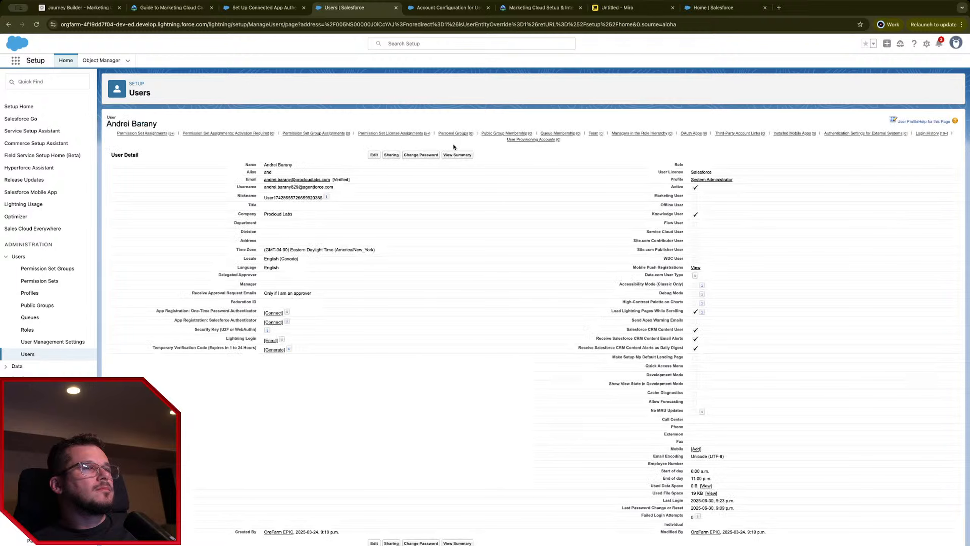
Step: Open the admin user record for editing and search the page for 'marketing'
{"action": "left_click", "coordinate": [380, 154]}
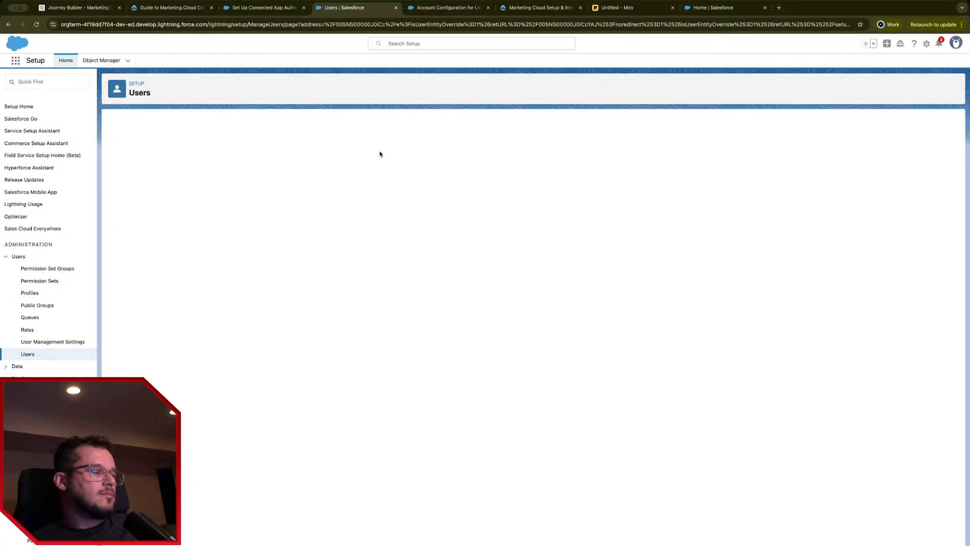
{"action": "key", "text": "ctrl+f"}
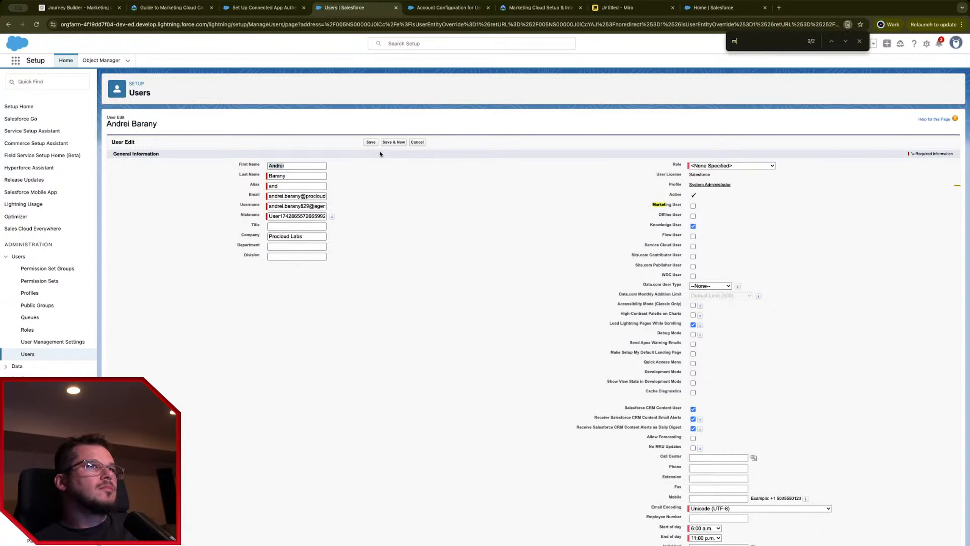
{"action": "type", "text": "marketing"}
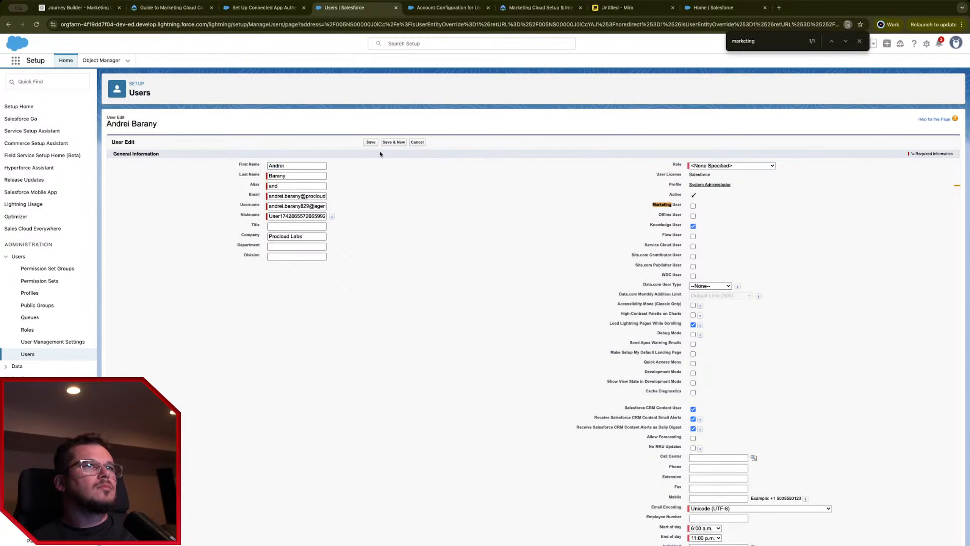
{"action": "scroll", "coordinate": [451, 426], "scroll_direction": "down", "scroll_amount": 4}
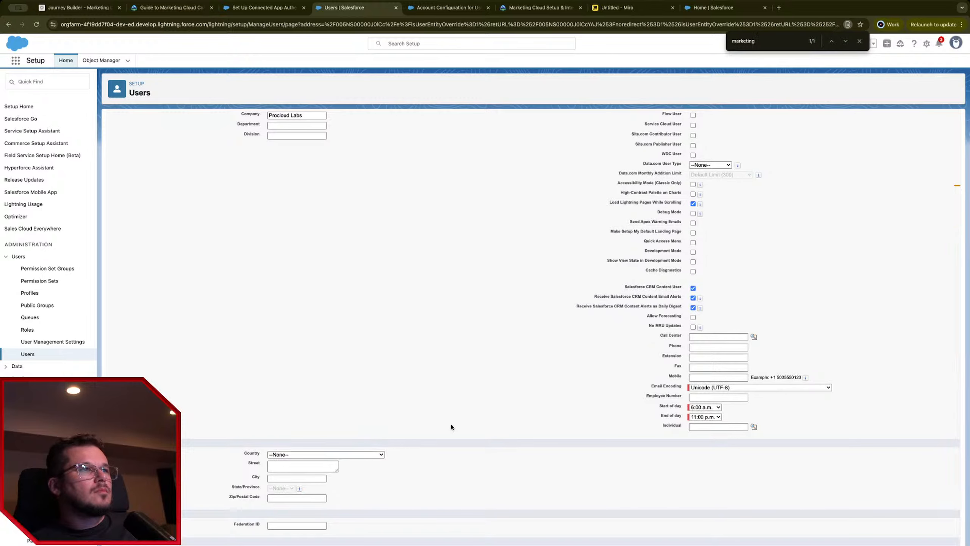
{"action": "scroll", "coordinate": [451, 427], "scroll_direction": "up", "scroll_amount": 4}
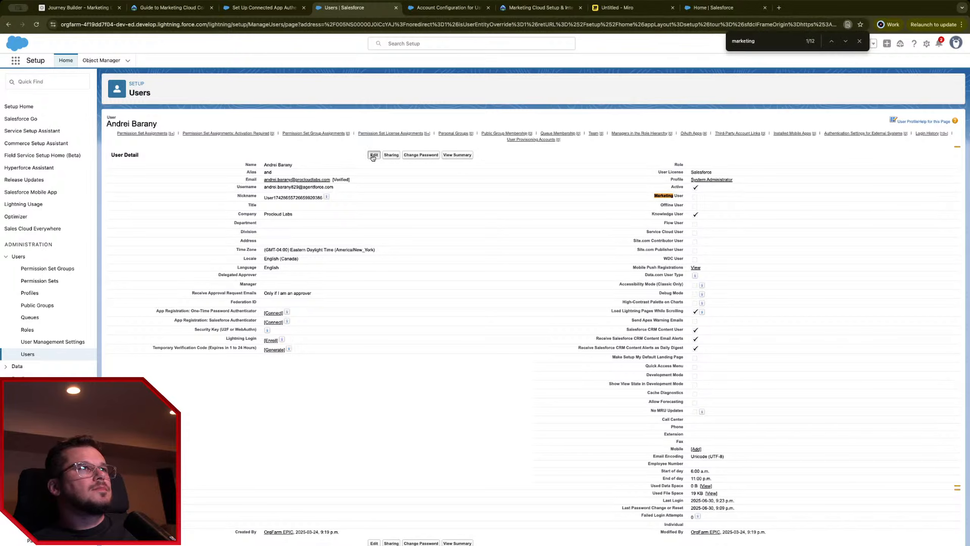
Step: Check Marketing User on the admin's user record and save it
{"action": "left_click", "coordinate": [373, 155]}
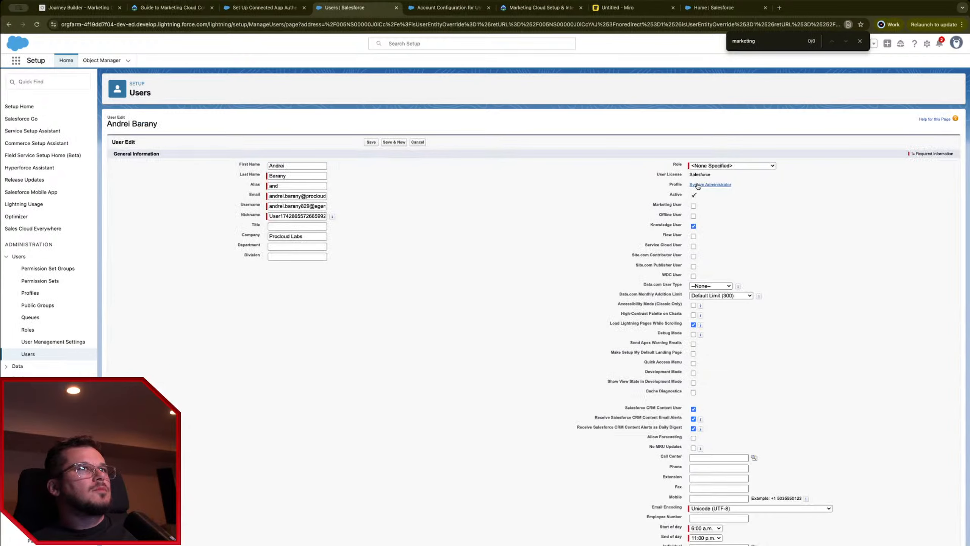
{"action": "left_click", "coordinate": [693, 206]}
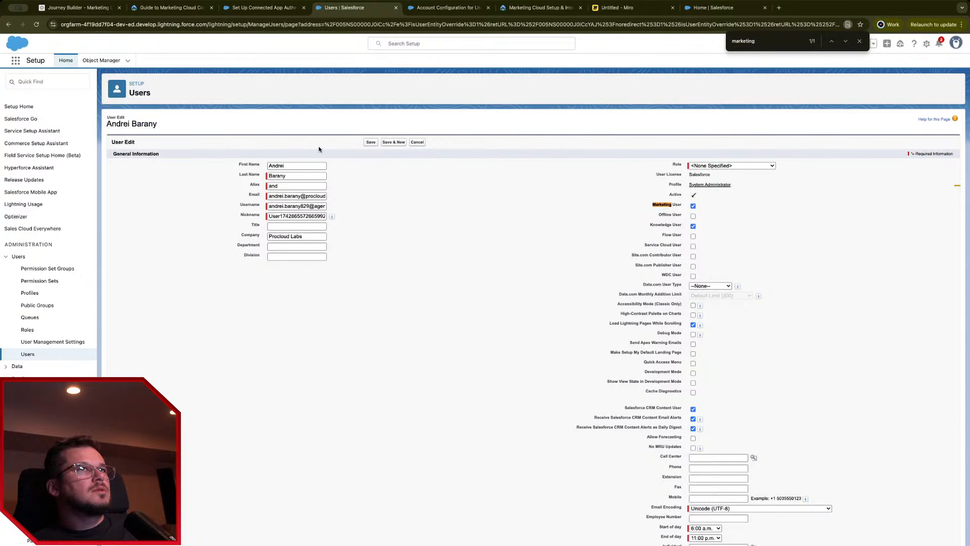
{"action": "left_click", "coordinate": [371, 142]}
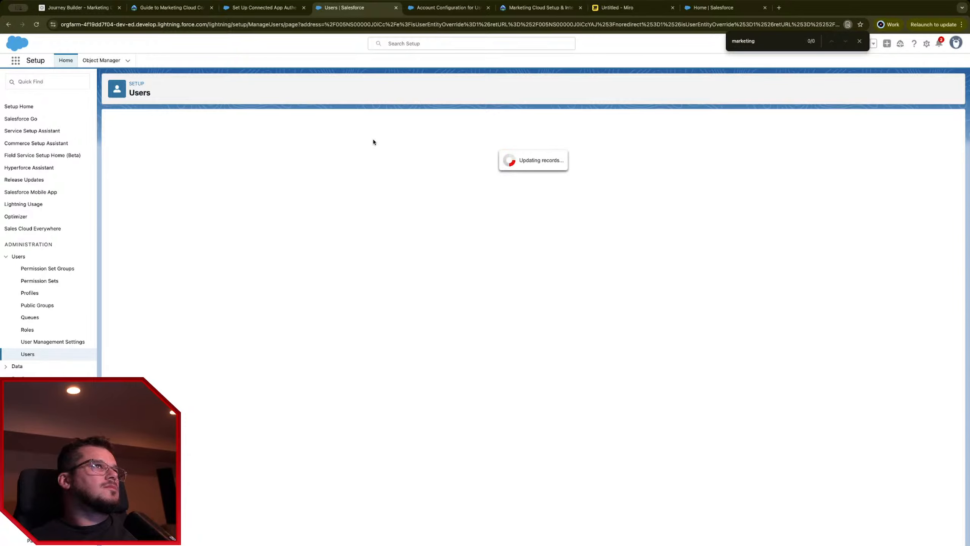
{"action": "left_click", "coordinate": [283, 7]}
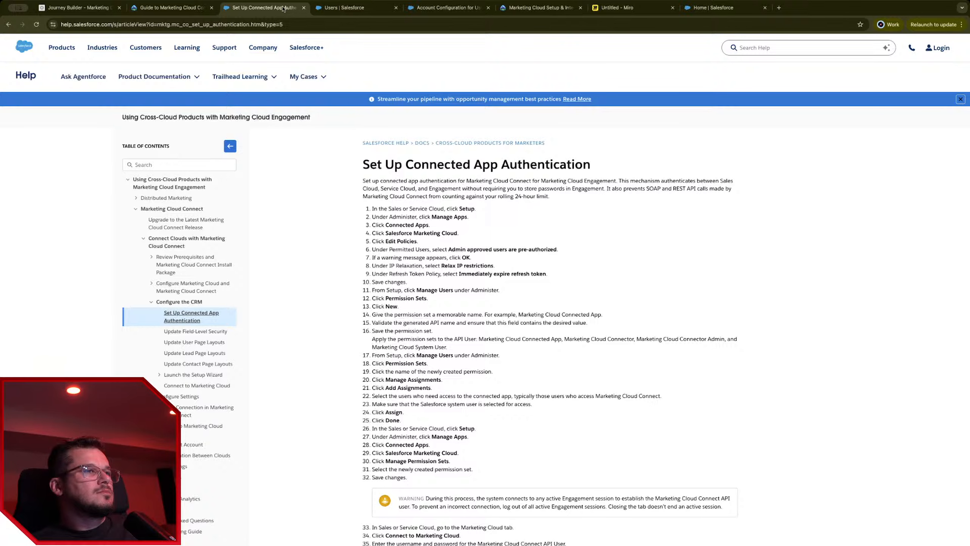
Step: Look over the Trailhead guide and Account Configuration article, then return to the saved user record
{"action": "left_click", "coordinate": [174, 7]}
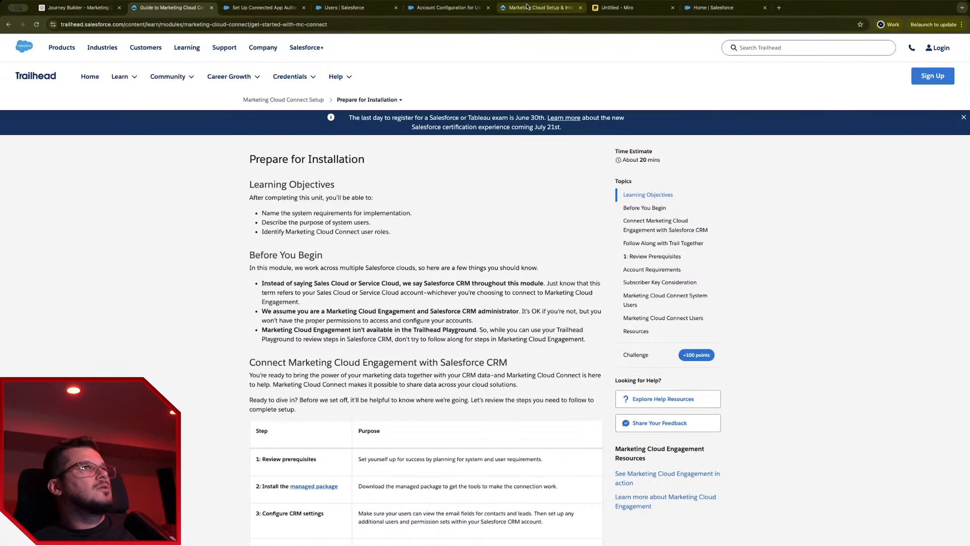
{"action": "left_click", "coordinate": [446, 7]}
{"action": "left_click", "coordinate": [356, 8]}
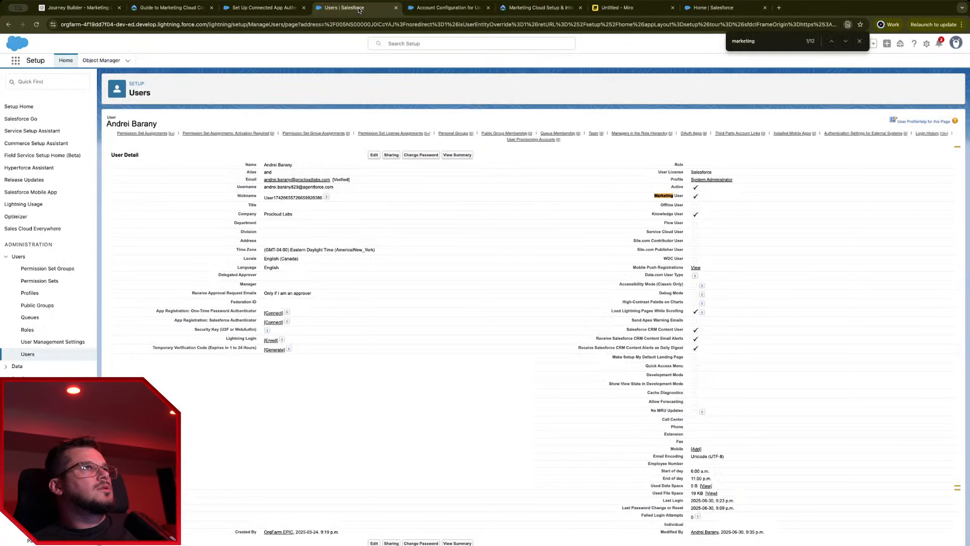
Step: Launch Marketing Cloud Connect by searching 'marketing' in the App Launcher, which hits the Insufficient User Permissions error
{"action": "left_click", "coordinate": [15, 61]}
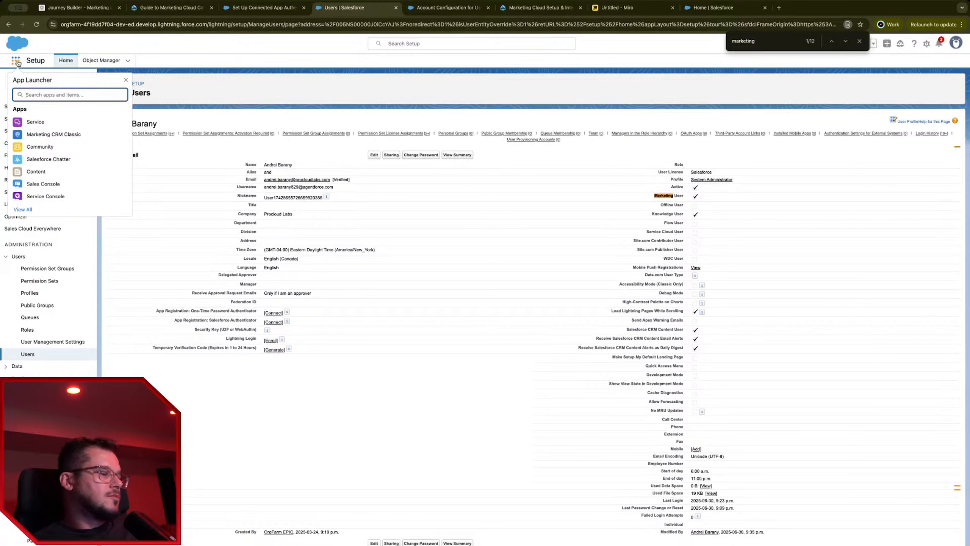
{"action": "type", "text": "marketinc"}
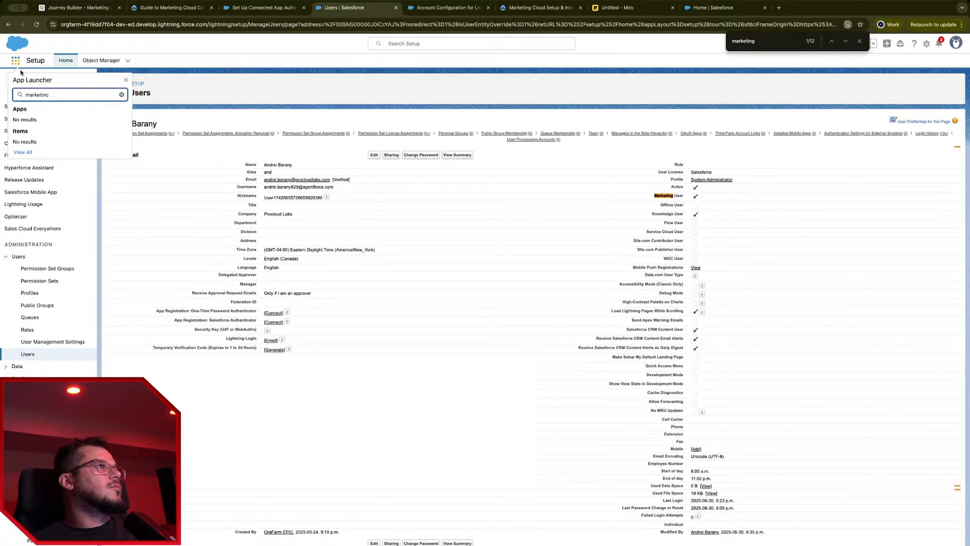
{"action": "key", "text": "BackSpace"}
{"action": "type", "text": "g"}
{"action": "key", "text": "Return"}
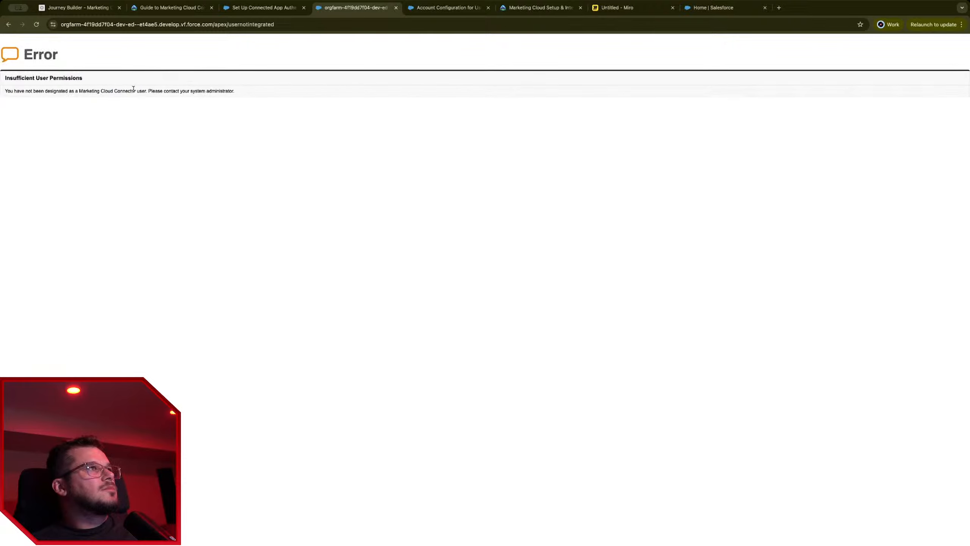
{"action": "triple_click", "coordinate": [133, 89]}
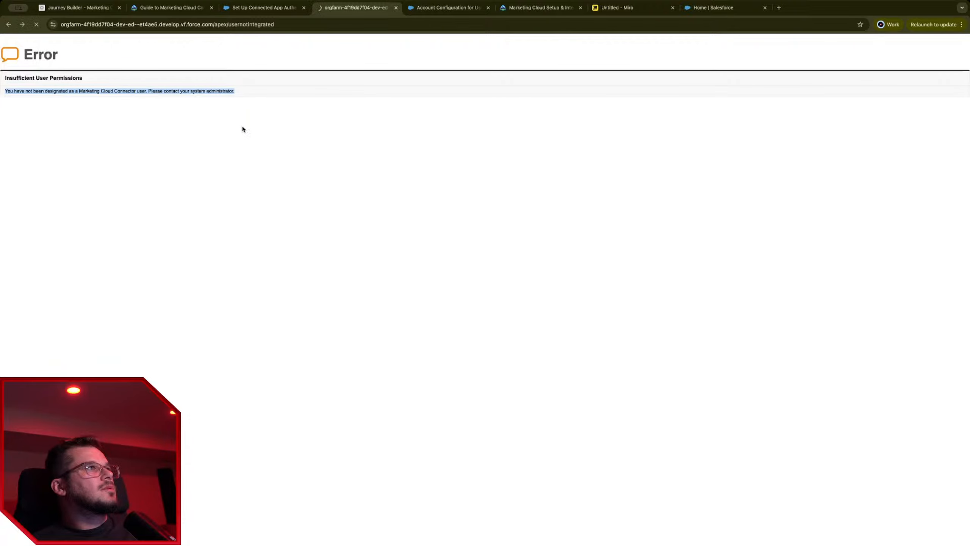
{"action": "left_click", "coordinate": [282, 5]}
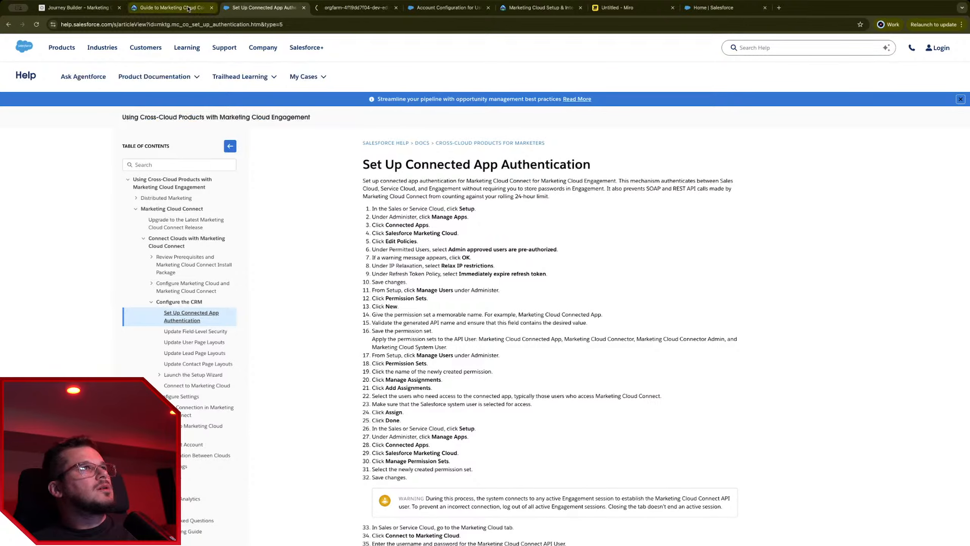
Step: Glance at the Journey Builder account options and close the Marketing Cloud package install page
{"action": "left_click", "coordinate": [172, 7]}
{"action": "left_click", "coordinate": [74, 12]}
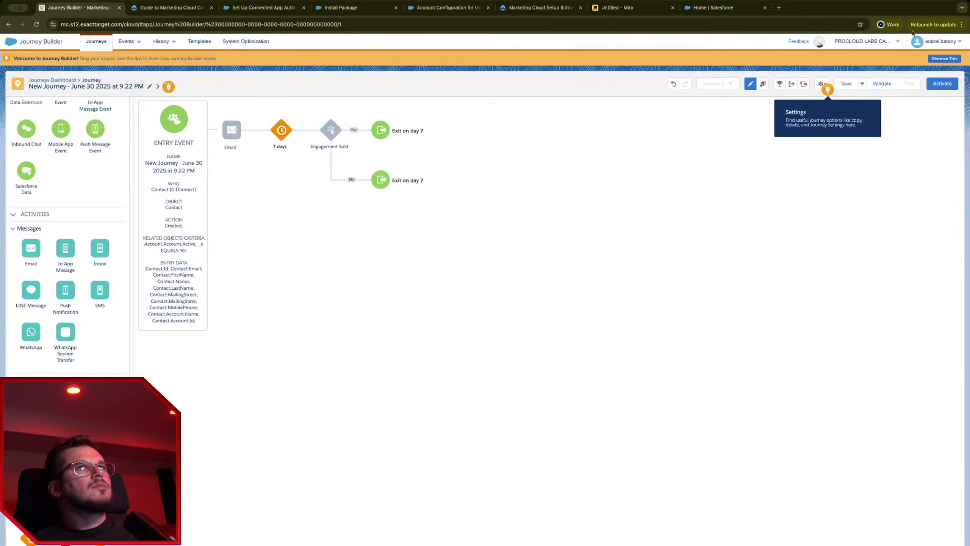
{"action": "left_click", "coordinate": [932, 41]}
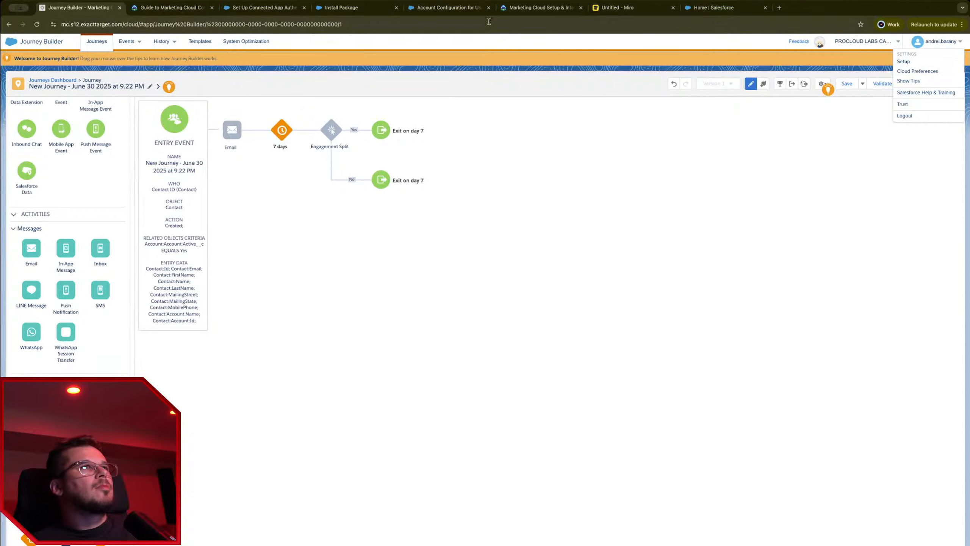
{"action": "left_click", "coordinate": [338, 8]}
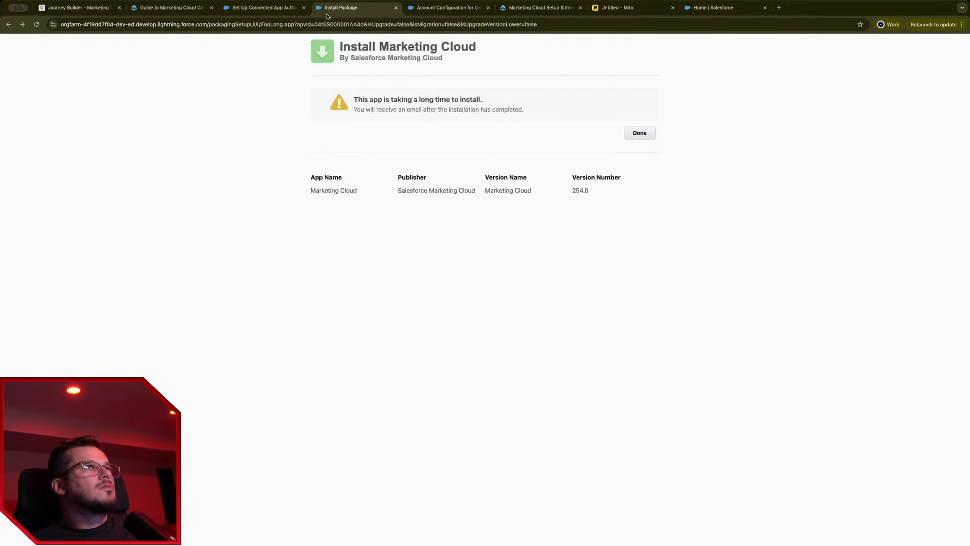
{"action": "key", "text": "ctrl+w"}
{"action": "left_click", "coordinate": [258, 7]}
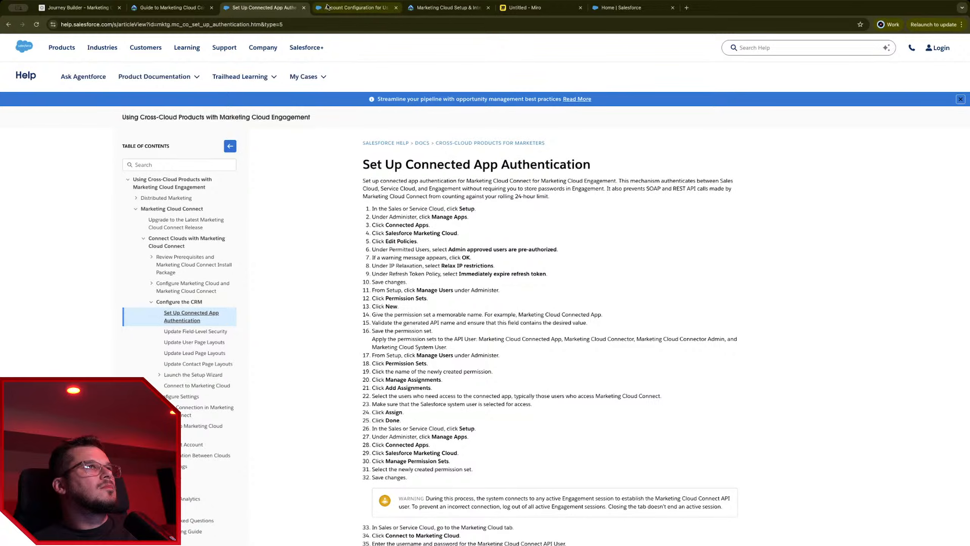
Step: Open Setup in a new tab from the Salesforce home page and reopen the admin user record
{"action": "left_click", "coordinate": [355, 7]}
{"action": "left_click", "coordinate": [168, 8]}
{"action": "left_click", "coordinate": [264, 7]}
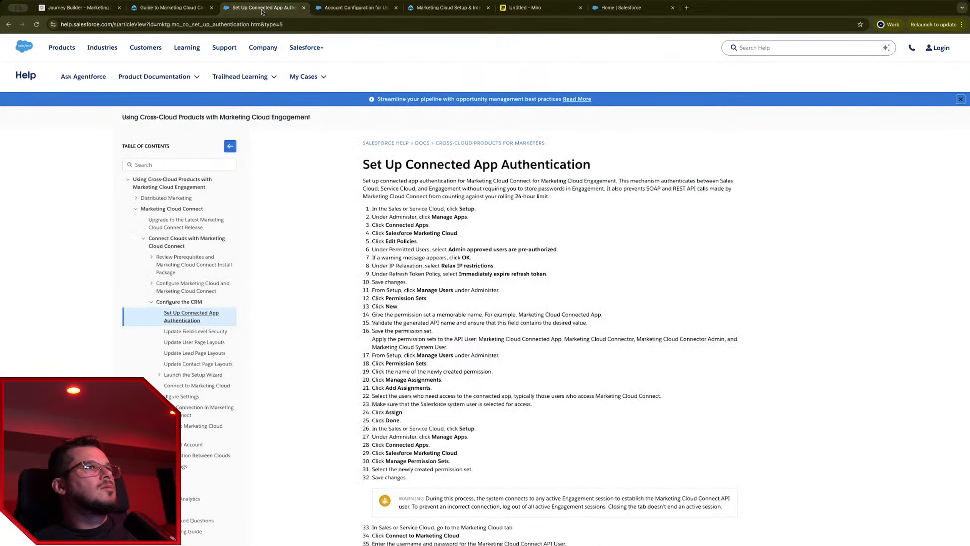
{"action": "left_click", "coordinate": [447, 8]}
{"action": "left_click", "coordinate": [630, 8]}
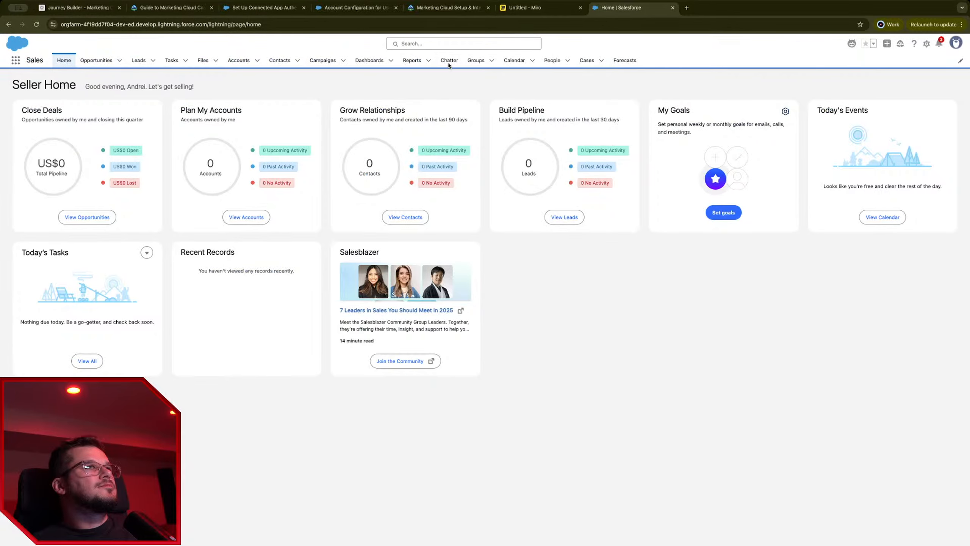
{"action": "left_click", "coordinate": [927, 45]}
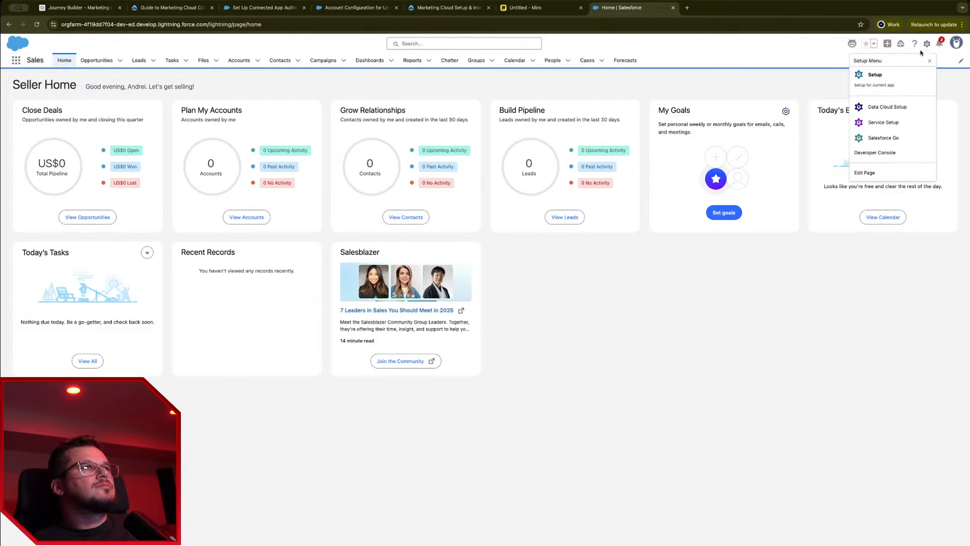
{"action": "left_click", "coordinate": [908, 74]}
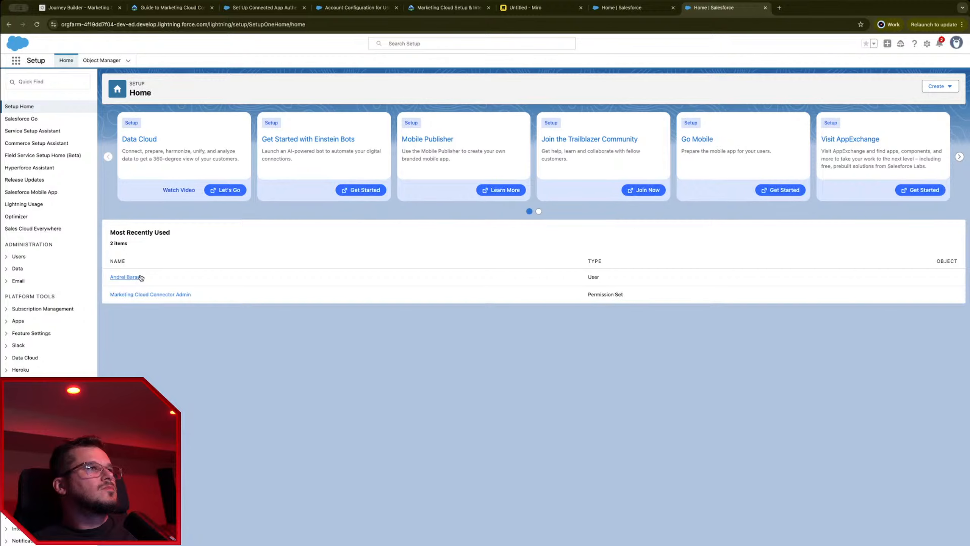
{"action": "left_click", "coordinate": [134, 276]}
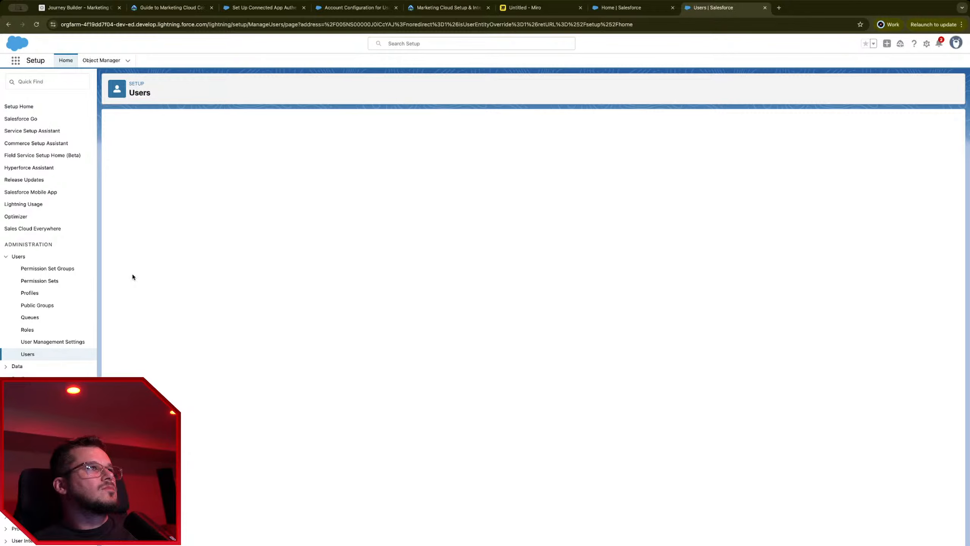
Step: Read the Account Configuration article, then the Configure the CRM connected app and Update User Page Layouts articles
{"action": "left_click", "coordinate": [446, 8]}
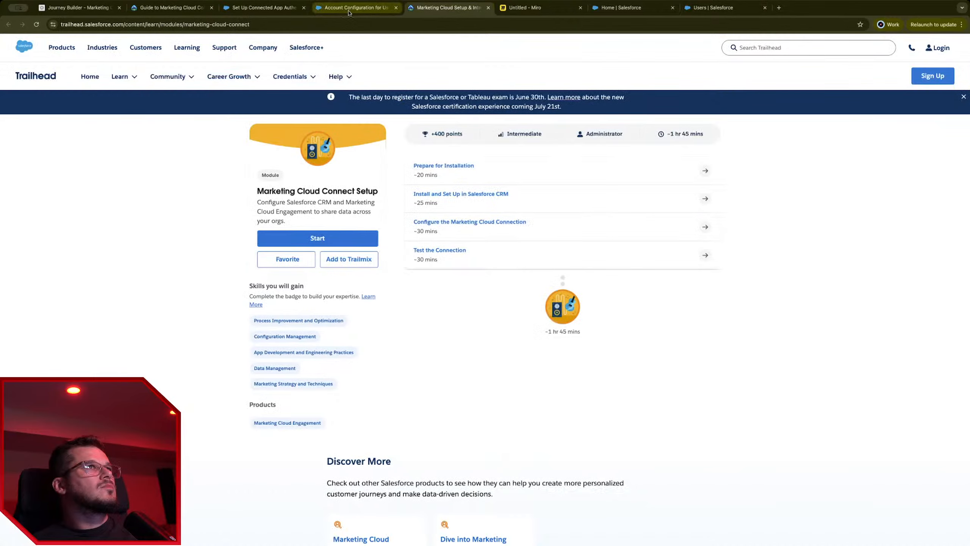
{"action": "left_click", "coordinate": [356, 7]}
{"action": "left_click", "coordinate": [266, 10]}
{"action": "left_click", "coordinate": [164, 10]}
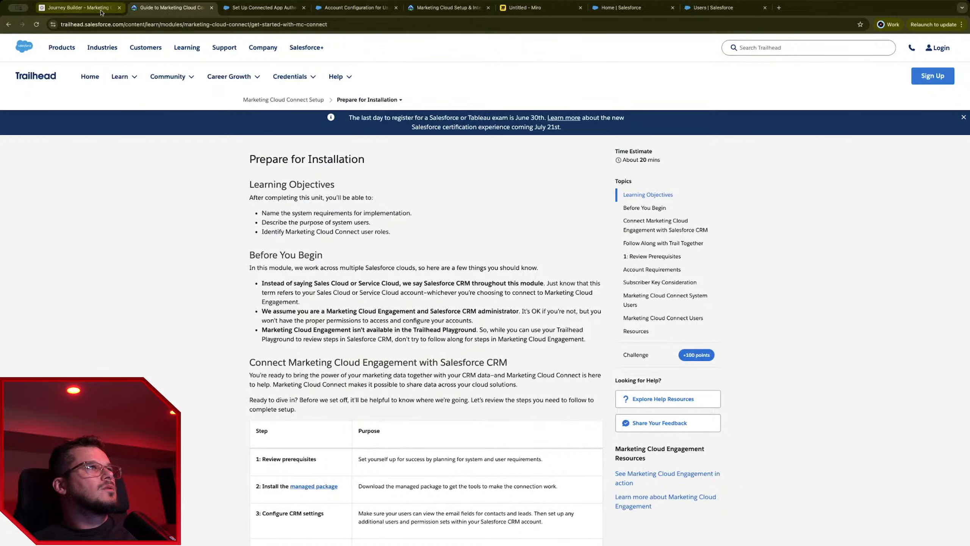
{"action": "left_click", "coordinate": [335, 11]}
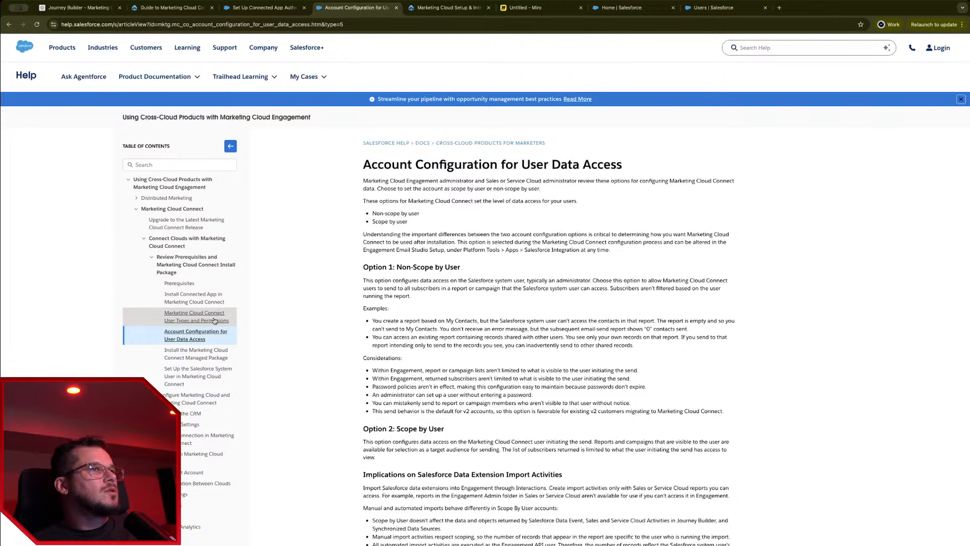
{"action": "scroll", "coordinate": [266, 367], "scroll_direction": "down", "scroll_amount": 1}
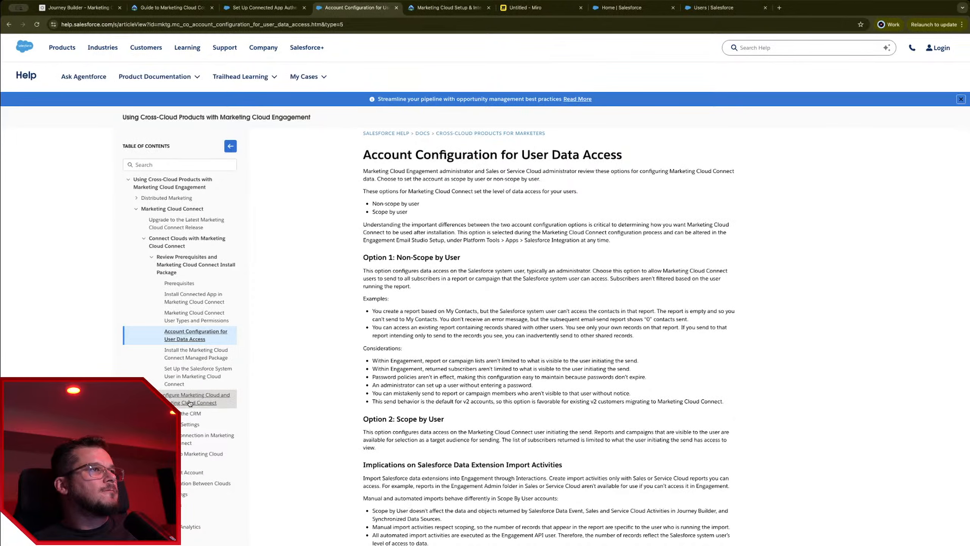
{"action": "left_click", "coordinate": [213, 412]}
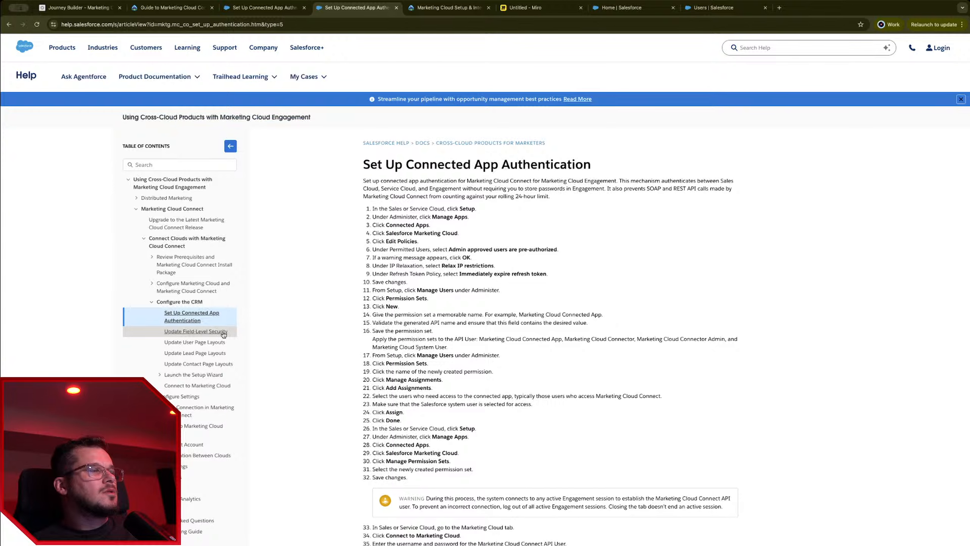
{"action": "left_click", "coordinate": [216, 343]}
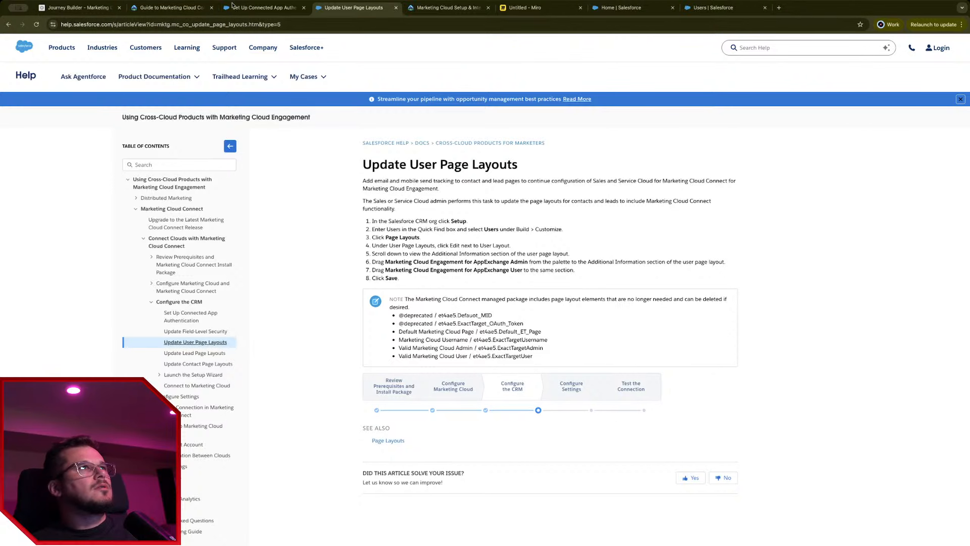
Step: Check the Journey Builder canvas, then return to the admin user's detail page
{"action": "left_click", "coordinate": [244, 8]}
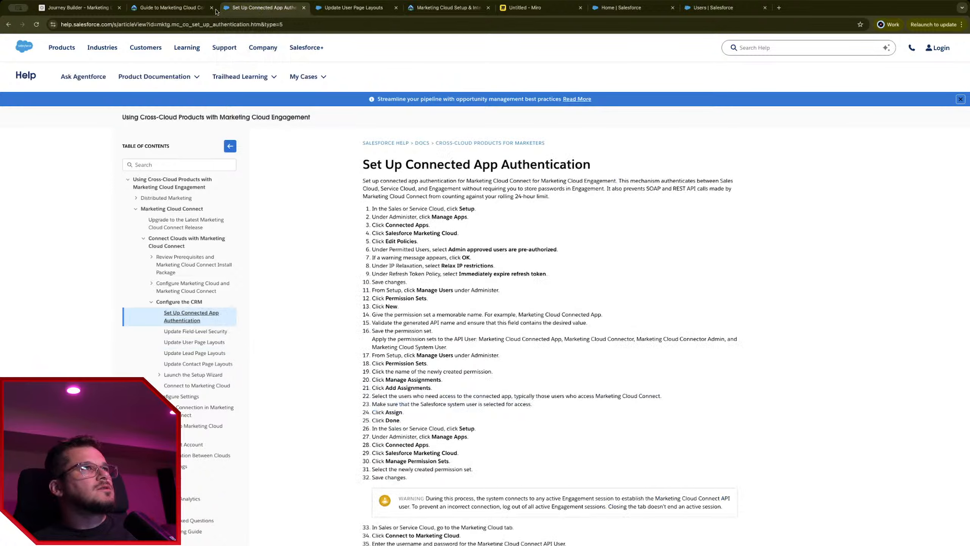
{"action": "key", "text": "ctrl+Tab"}
{"action": "left_click", "coordinate": [80, 7]}
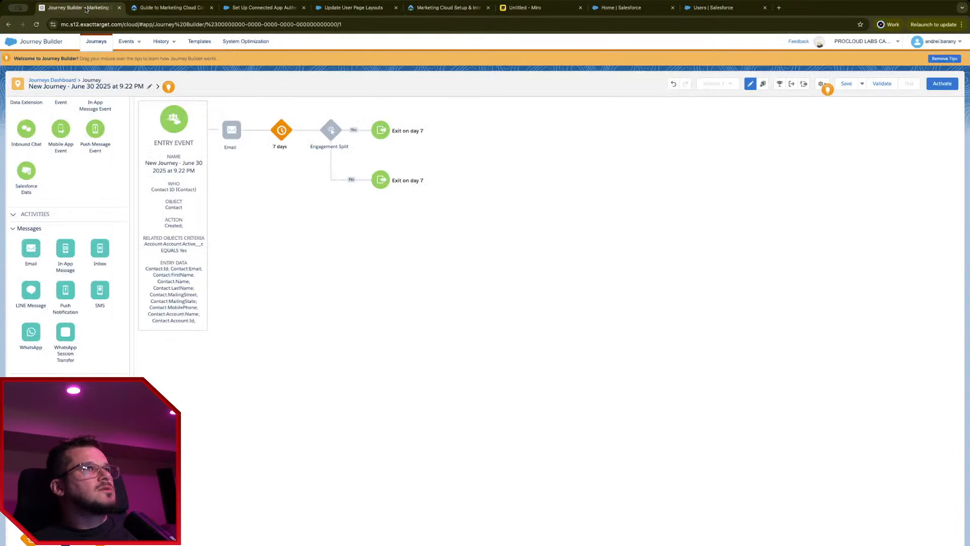
{"action": "left_click", "coordinate": [716, 8]}
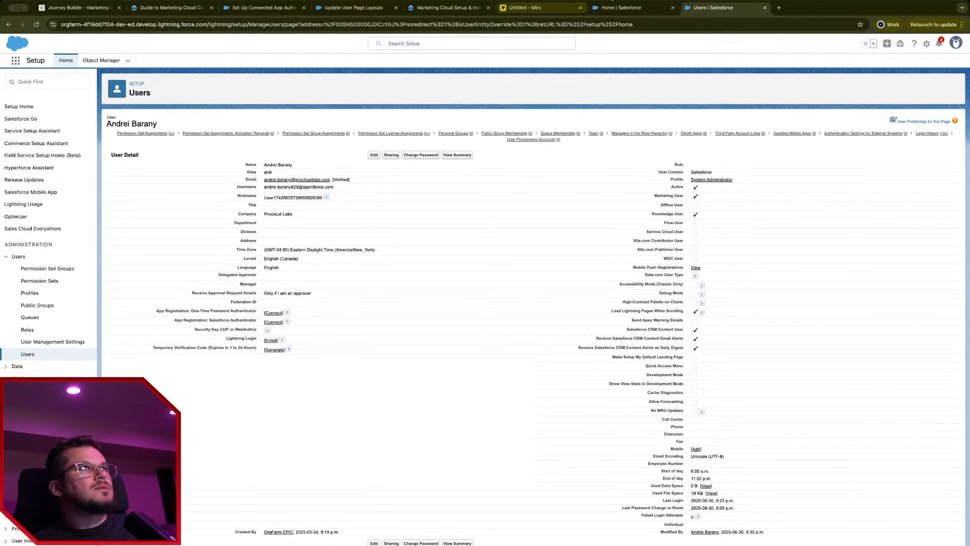
Step: Open User Management Settings from a Setup search, checking the Update User Page Layouts article along the way
{"action": "left_click", "coordinate": [649, 8]}
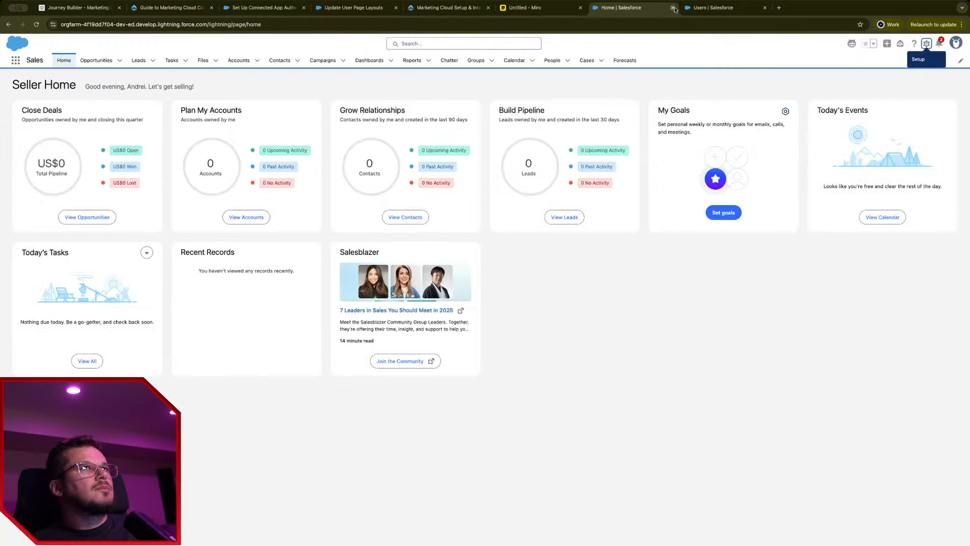
{"action": "left_click", "coordinate": [433, 7]}
{"action": "left_click", "coordinate": [341, 9]}
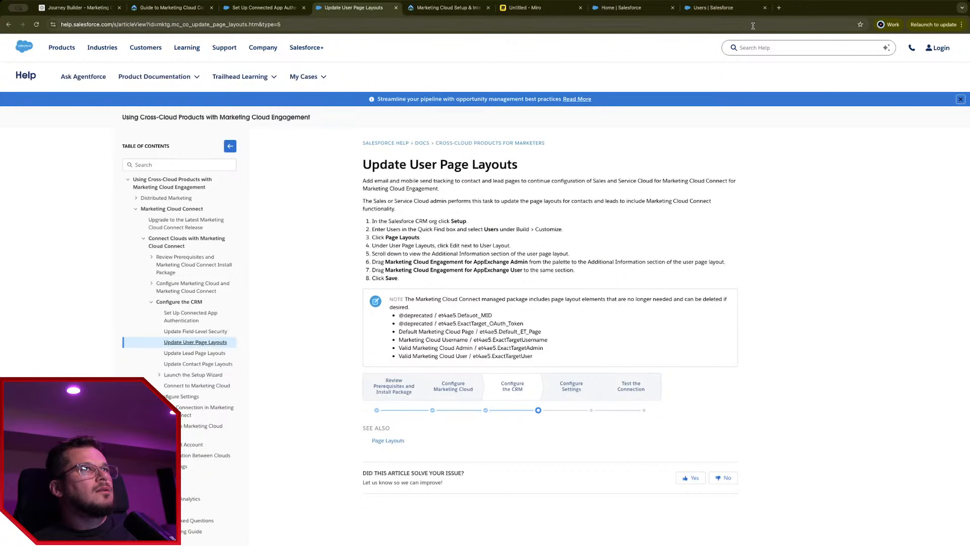
{"action": "left_click", "coordinate": [713, 8]}
{"action": "left_click", "coordinate": [409, 43]}
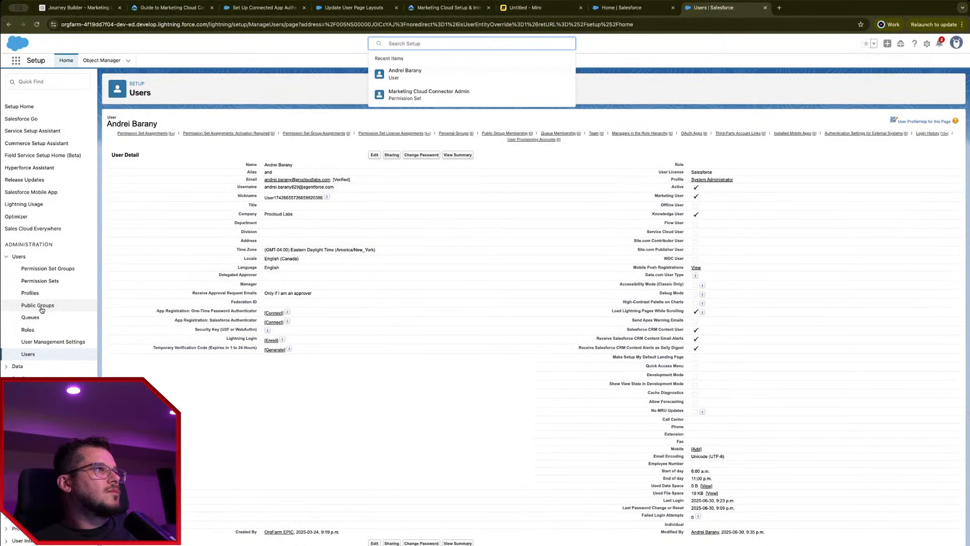
{"action": "left_click", "coordinate": [67, 343]}
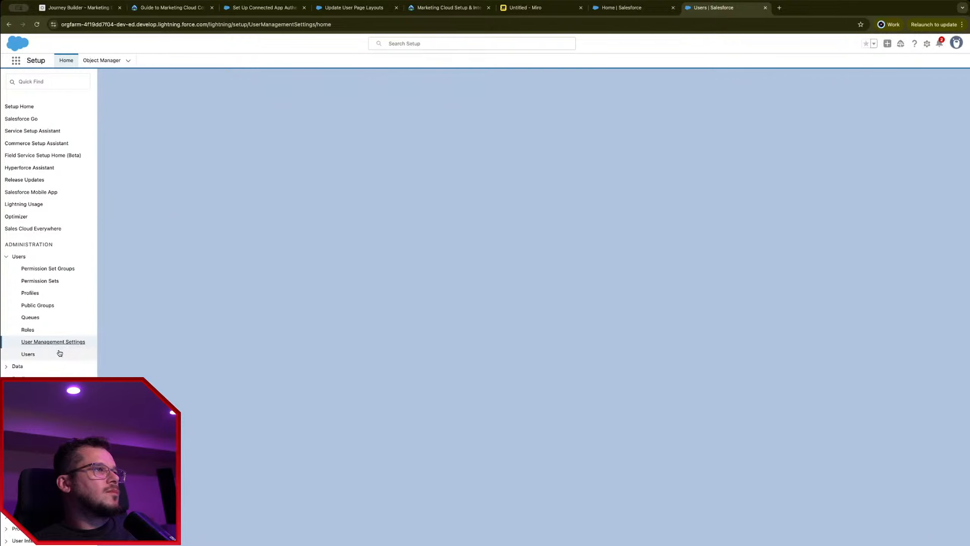
{"action": "scroll", "coordinate": [180, 344], "scroll_direction": "down", "scroll_amount": 3}
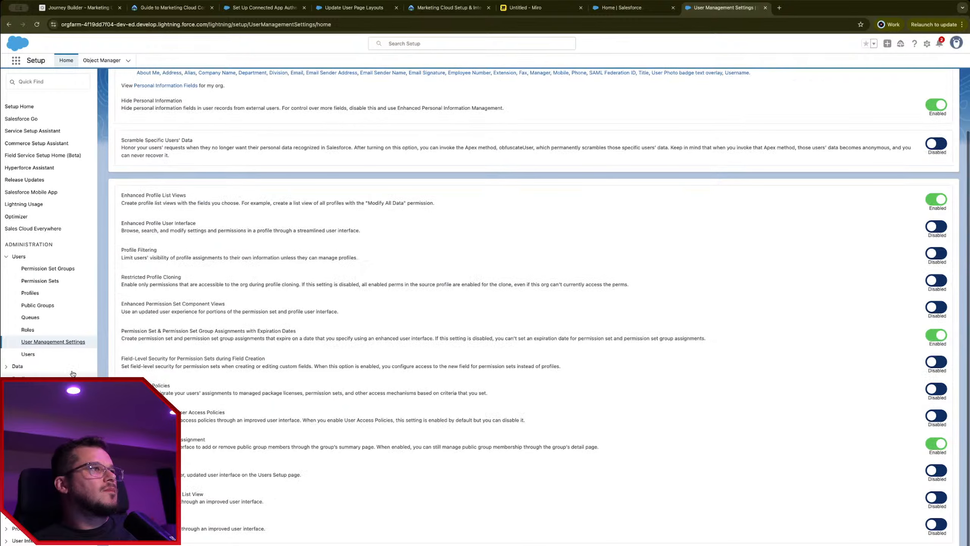
{"action": "left_click", "coordinate": [621, 8]}
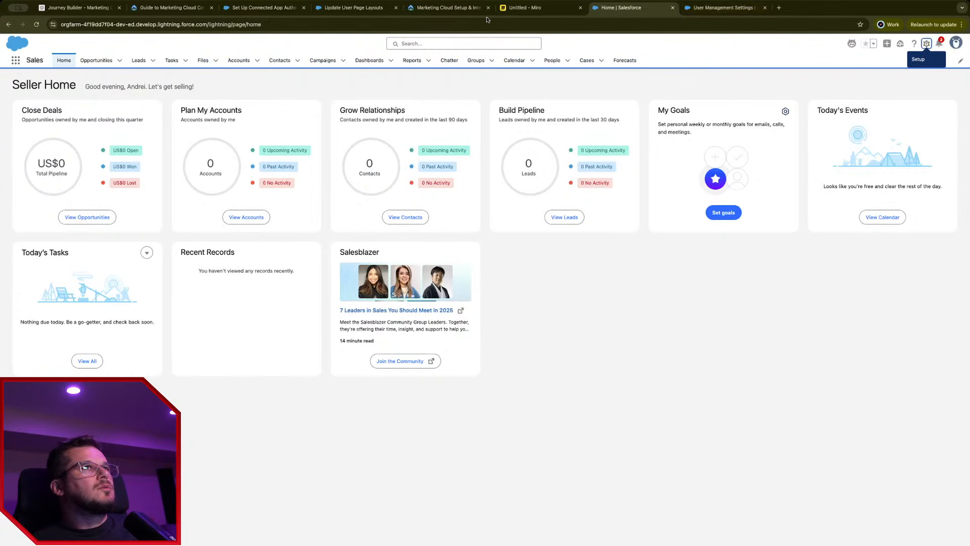
{"action": "left_click", "coordinate": [447, 8]}
{"action": "left_click", "coordinate": [354, 8]}
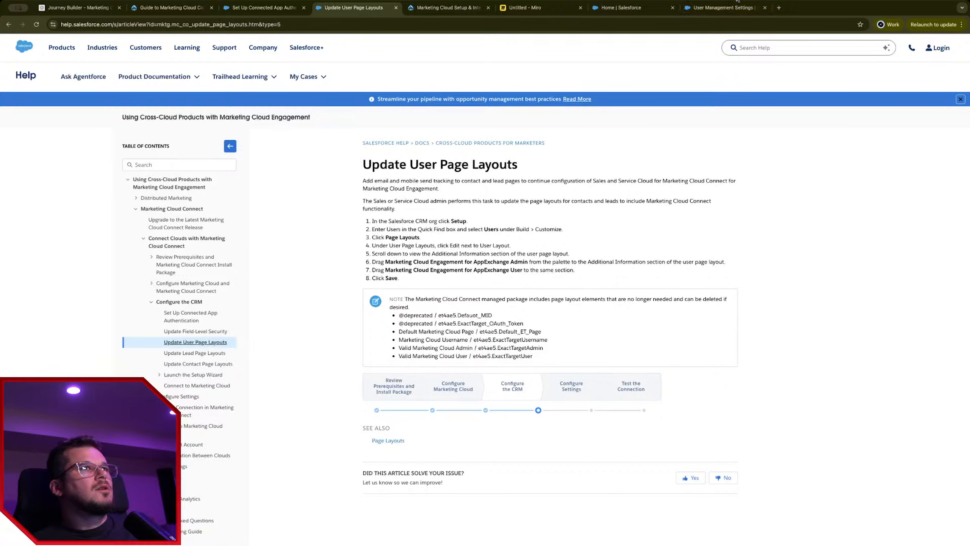
{"action": "left_click", "coordinate": [732, 11]}
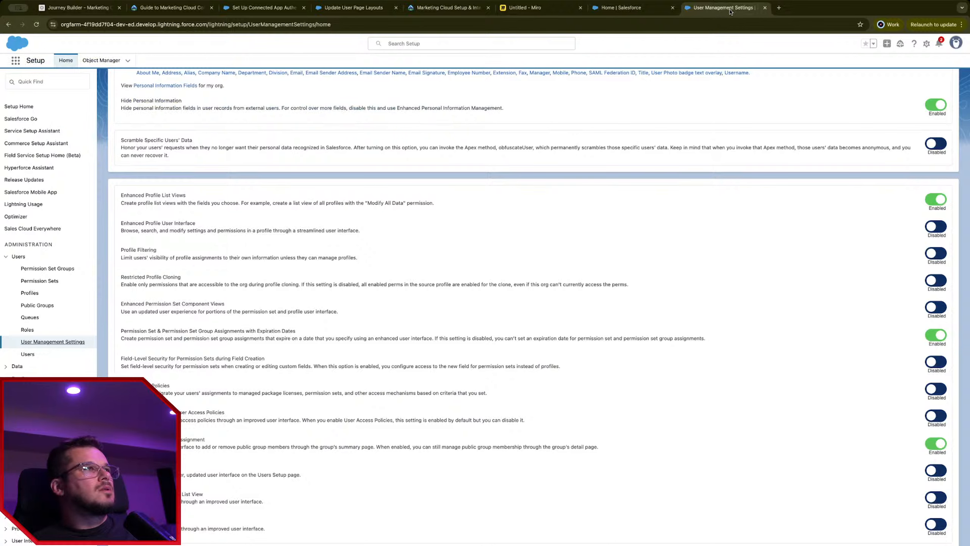
Step: Search Setup for 'users' and open the All Users list showing five active users
{"action": "left_click", "coordinate": [447, 45]}
{"action": "type", "text": "usr"}
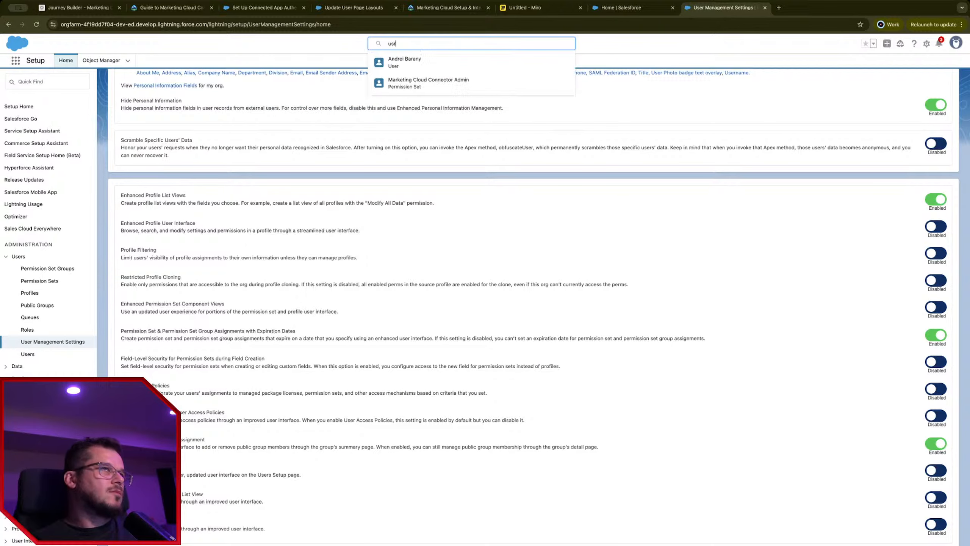
{"action": "type", "text": "e"}
{"action": "key", "text": "BackSpace"}
{"action": "key", "text": "BackSpace"}
{"action": "key", "text": "BackSpace"}
{"action": "type", "text": "ers"}
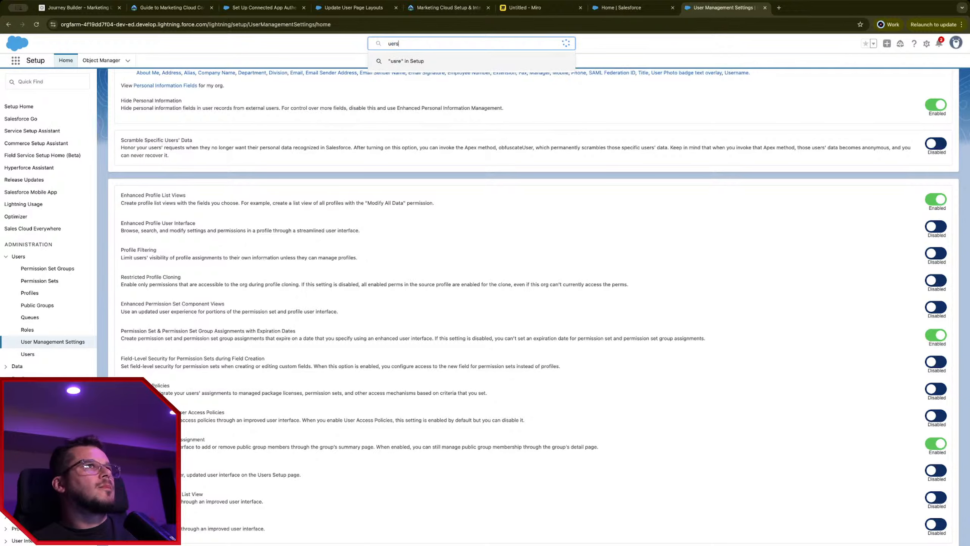
{"action": "key", "text": "BackSpace"}
{"action": "key", "text": "BackSpace"}
{"action": "key", "text": "BackSpace"}
{"action": "type", "text": "sers"}
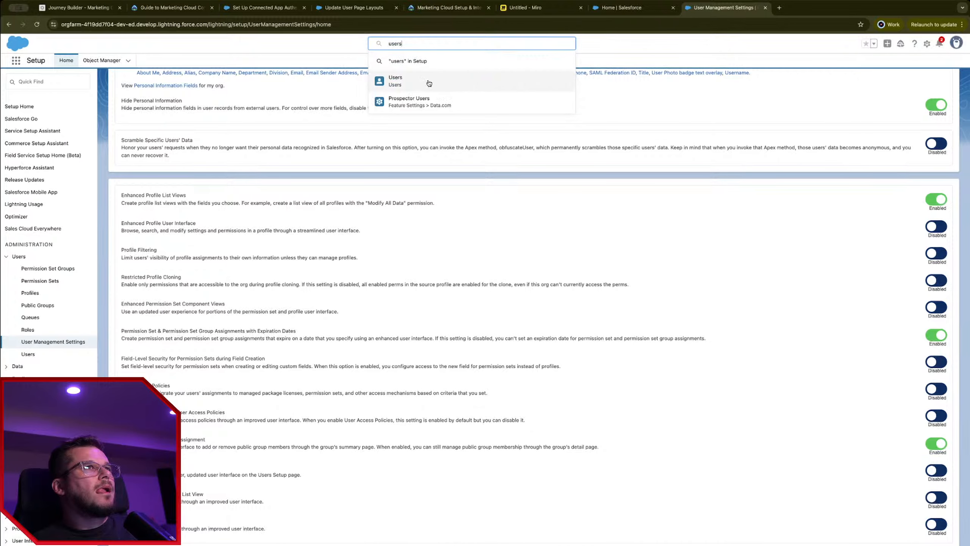
{"action": "left_click", "coordinate": [410, 81]}
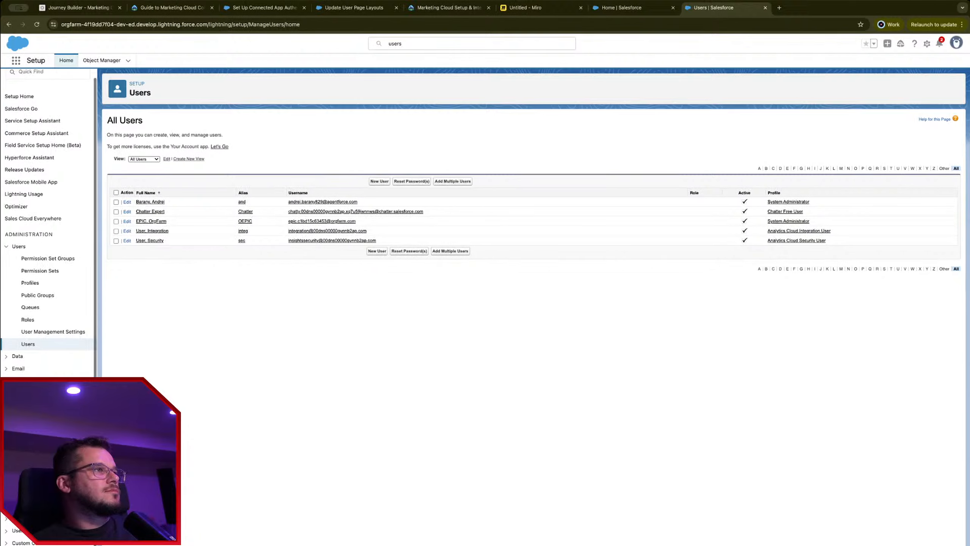
{"action": "scroll", "coordinate": [48, 222], "scroll_direction": "down", "scroll_amount": 3}
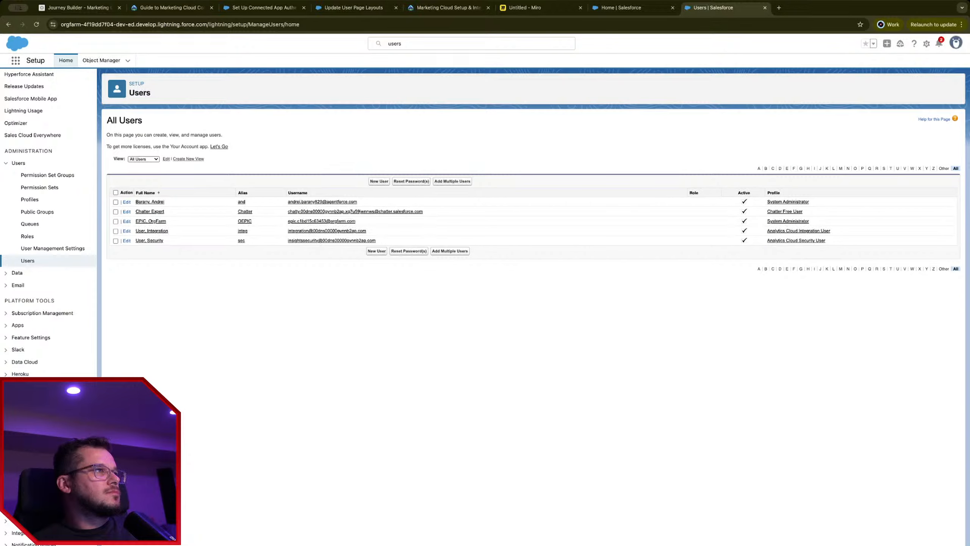
{"action": "left_click", "coordinate": [343, 8]}
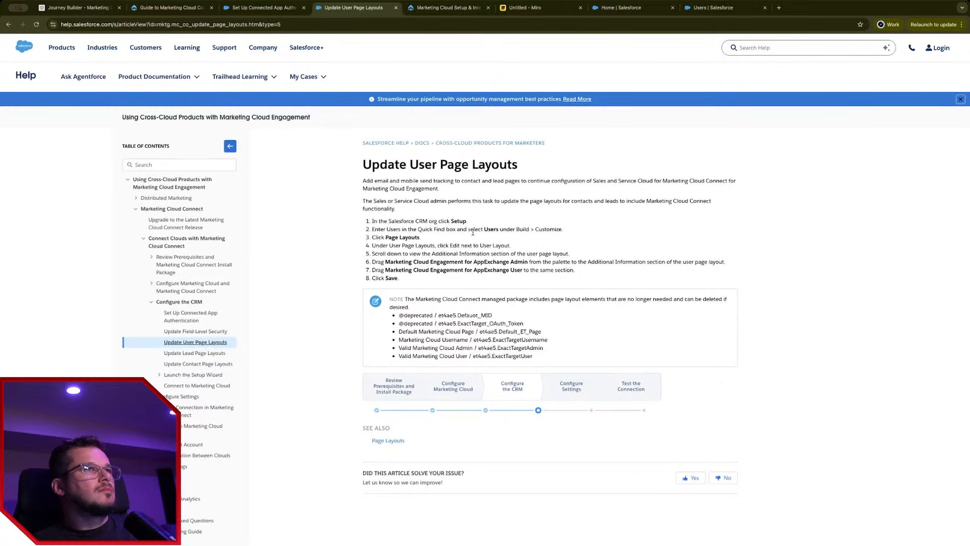
Step: Filter Object Manager for 'user' and open the User object's Details page
{"action": "left_click", "coordinate": [716, 10]}
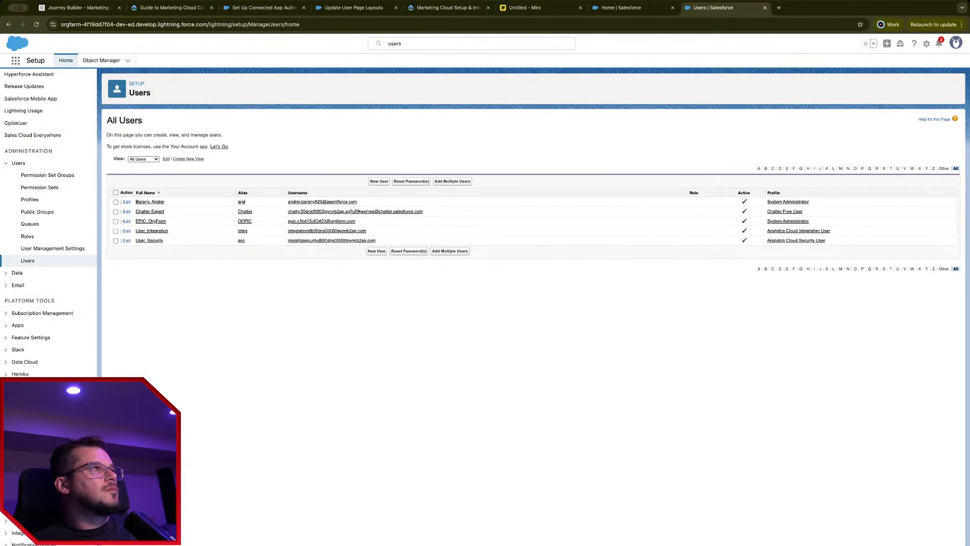
{"action": "left_click", "coordinate": [113, 60]}
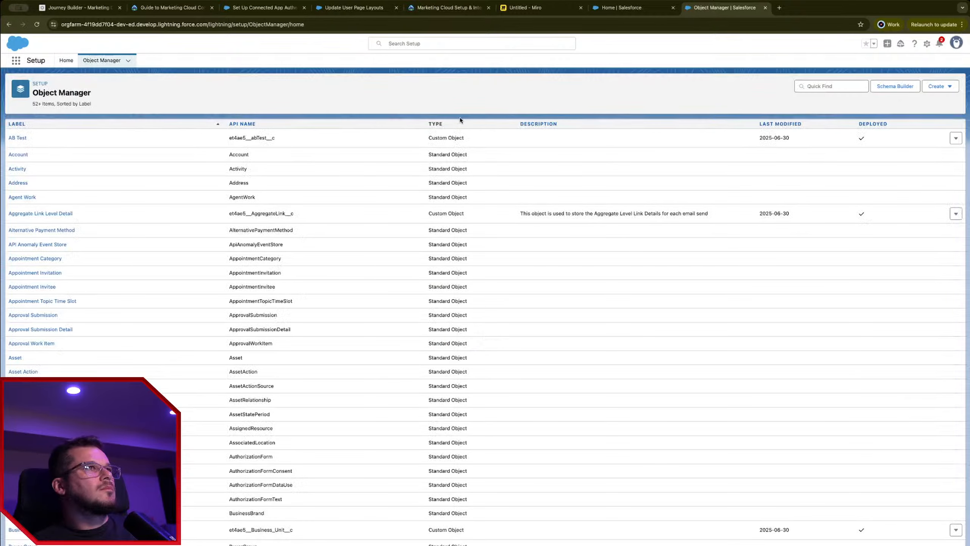
{"action": "left_click", "coordinate": [821, 86]}
{"action": "type", "text": "user"}
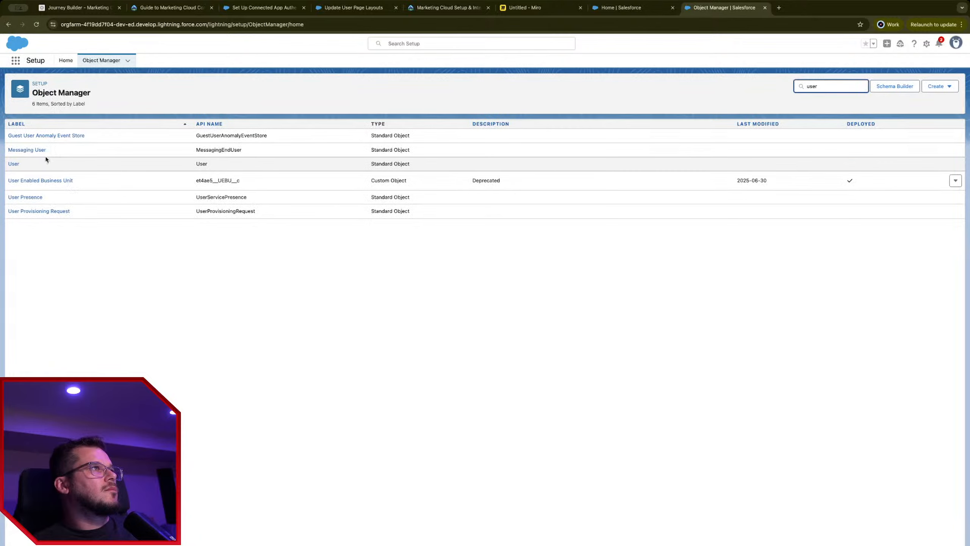
{"action": "left_click", "coordinate": [17, 163]}
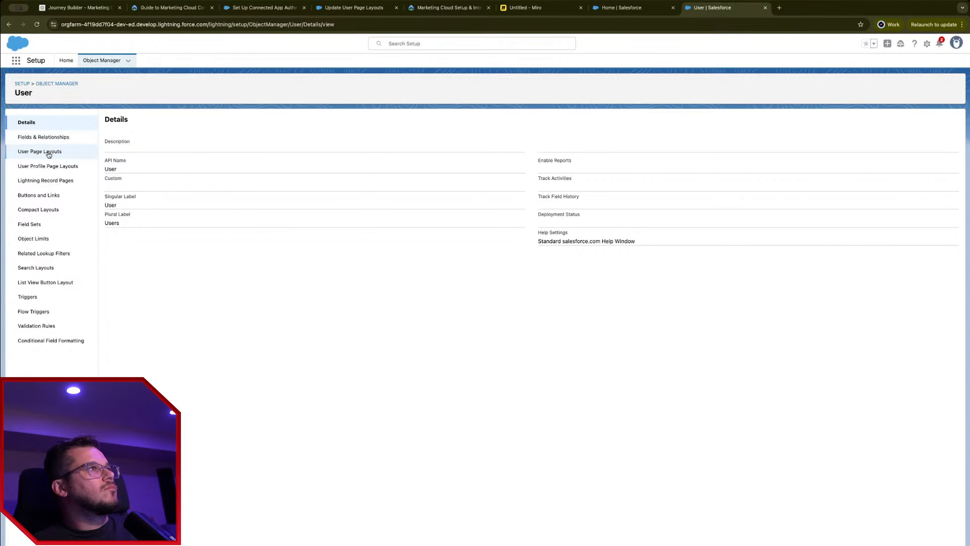
Step: Drag Marketing Cloud for AppExchange Admin and the Valid Marketing Cloud fields into User Layout's User Detail, then save
{"action": "left_click", "coordinate": [49, 155]}
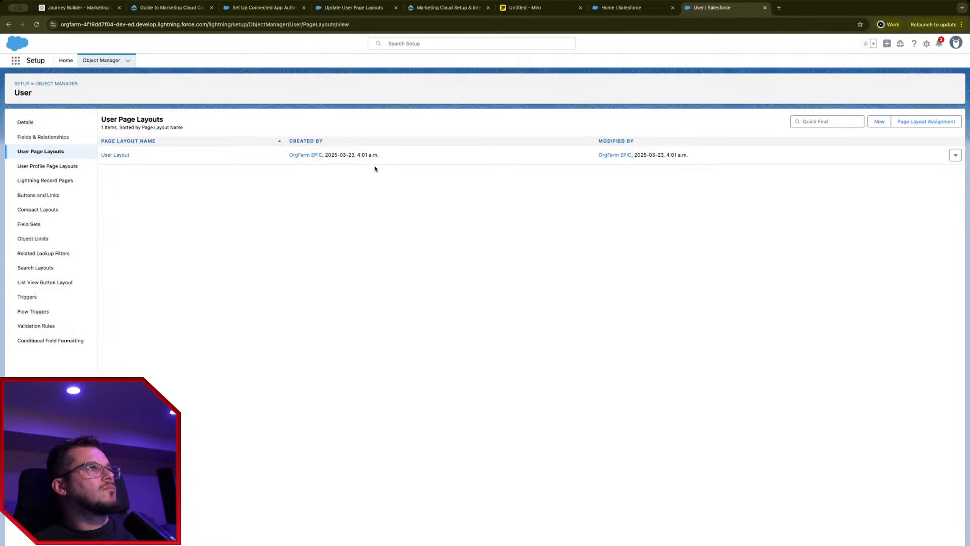
{"action": "left_click", "coordinate": [122, 155]}
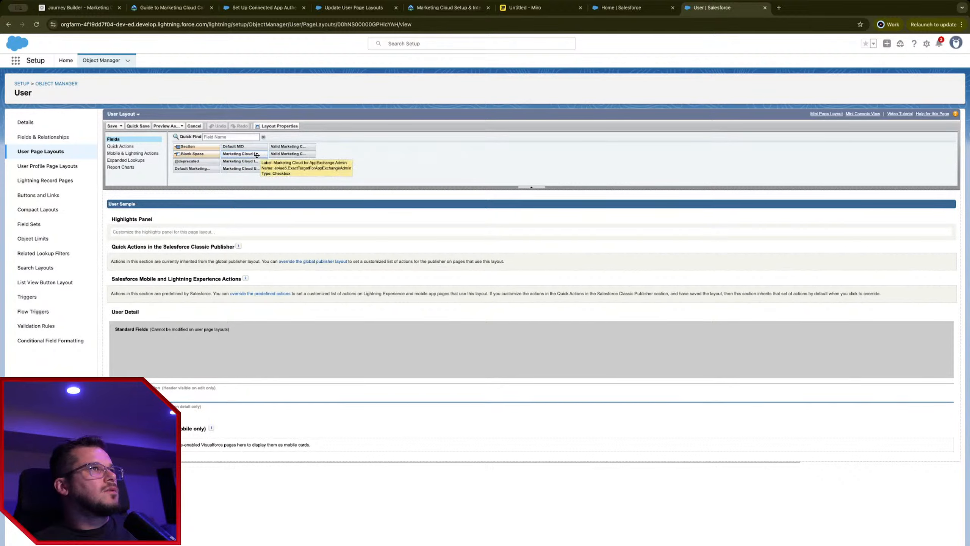
{"action": "left_click_drag", "start_coordinate": [257, 158], "coordinate": [244, 389]}
{"action": "left_click_drag", "start_coordinate": [240, 161], "coordinate": [230, 399]}
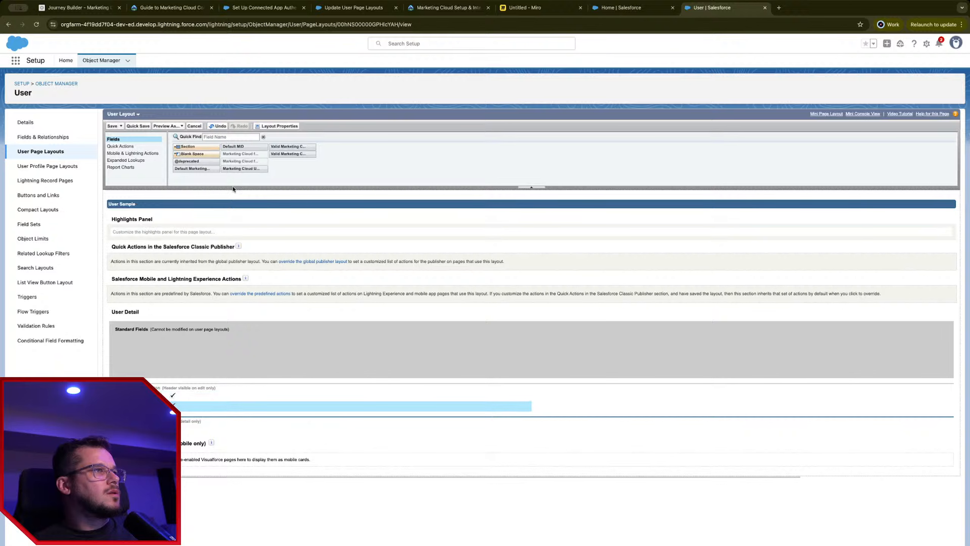
{"action": "left_click_drag", "start_coordinate": [241, 169], "coordinate": [193, 412]}
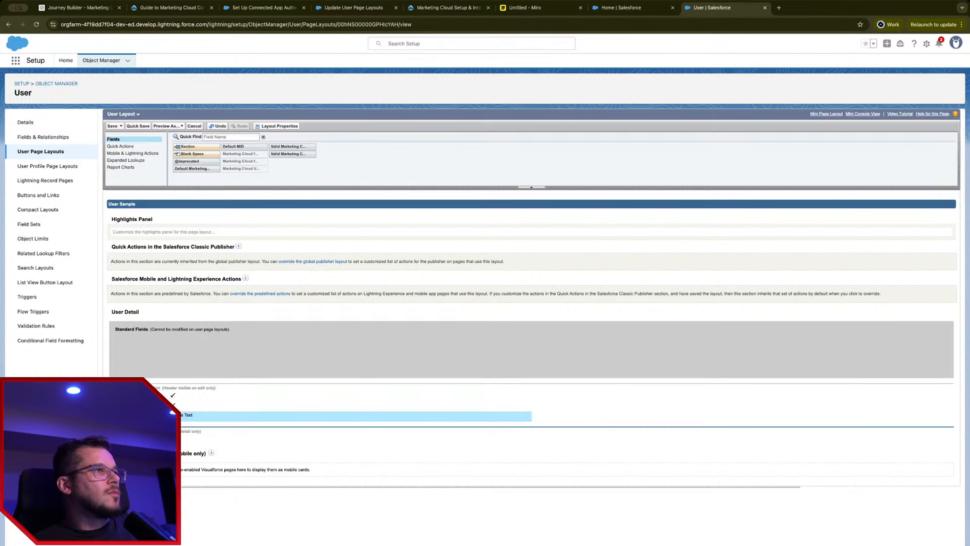
{"action": "left_click_drag", "start_coordinate": [305, 143], "coordinate": [194, 434]}
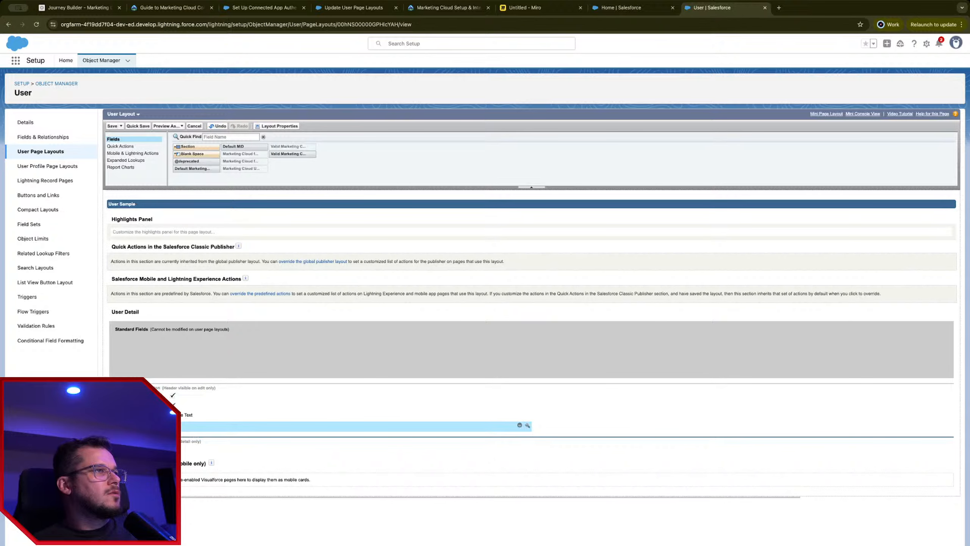
{"action": "left_click_drag", "start_coordinate": [285, 153], "coordinate": [183, 426]}
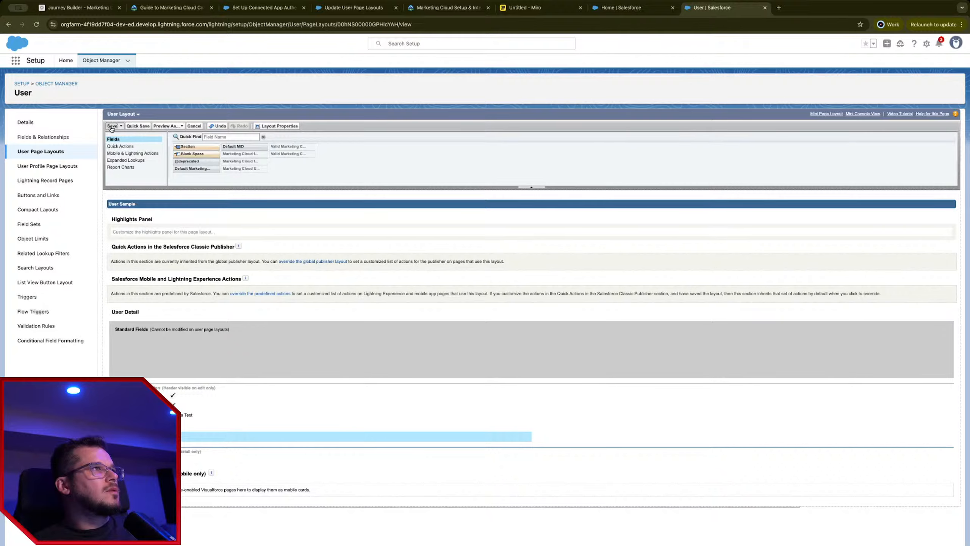
{"action": "left_click", "coordinate": [111, 127]}
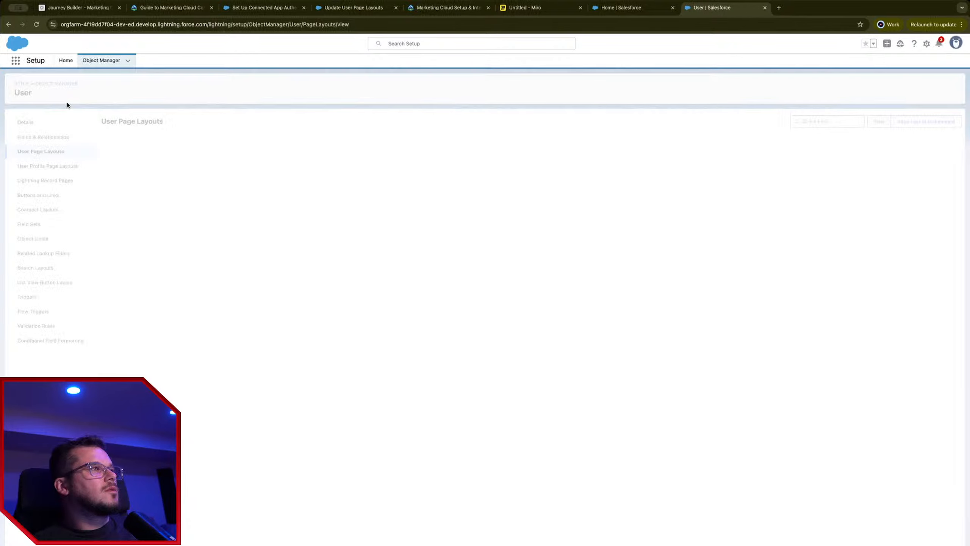
Step: Reopen the admin user's record for editing and tick the Valid Marketing Cloud Admin checkbox
{"action": "left_click", "coordinate": [397, 44]}
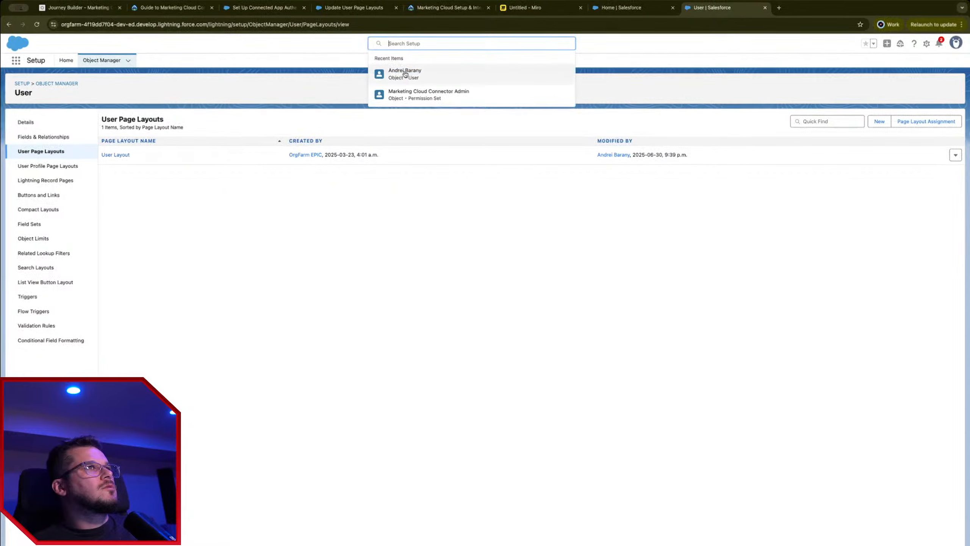
{"action": "left_click", "coordinate": [405, 74]}
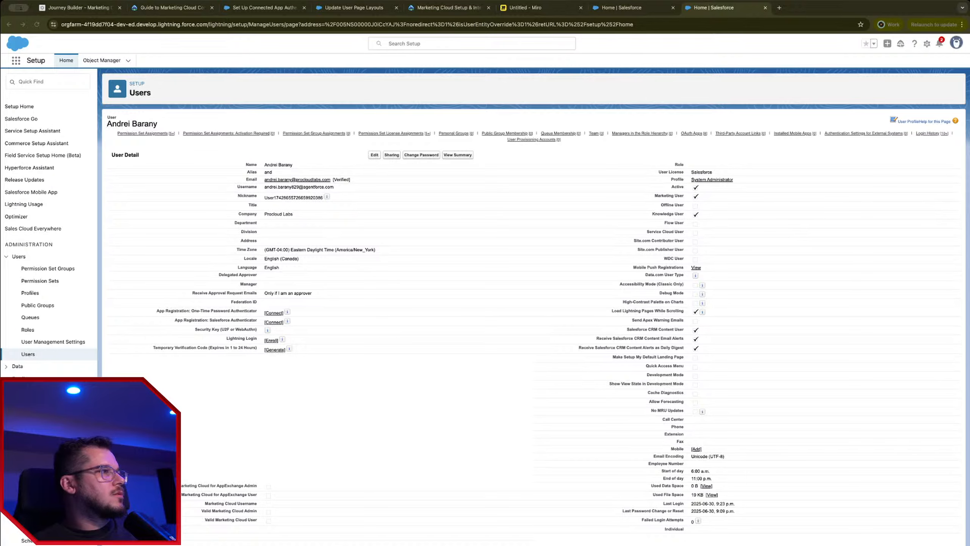
{"action": "left_click", "coordinate": [373, 155]}
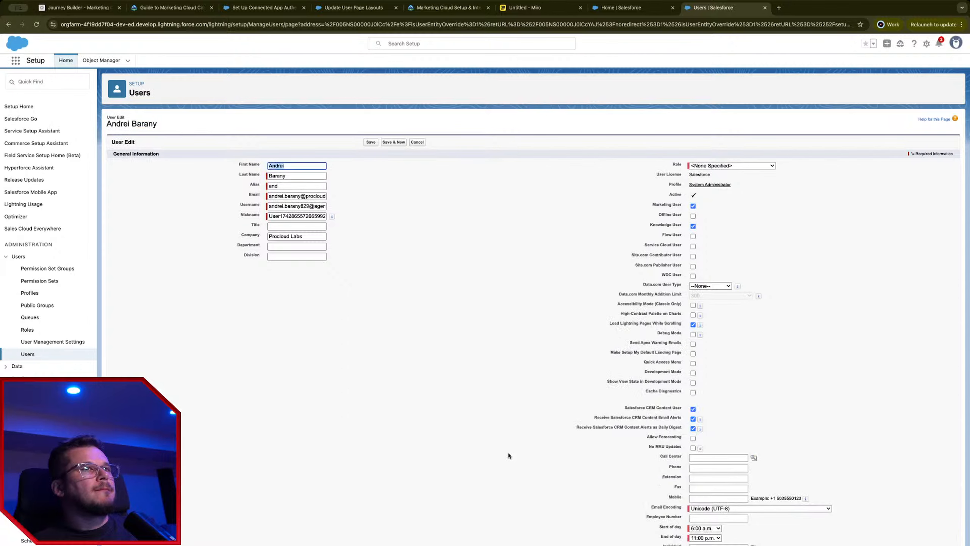
{"action": "key", "text": "ctrl+f"}
{"action": "type", "text": "marketing"}
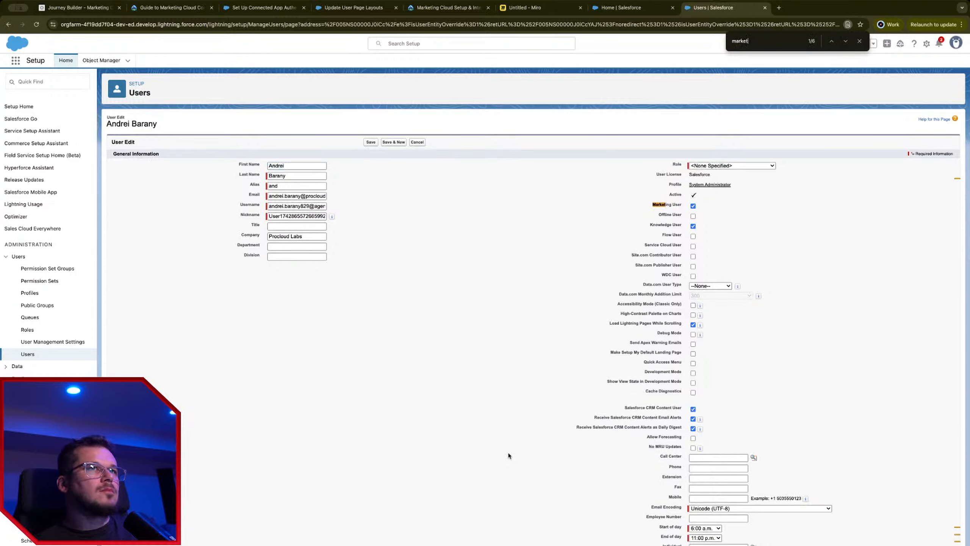
{"action": "key", "text": "Return"}
{"action": "key", "text": "Return"}
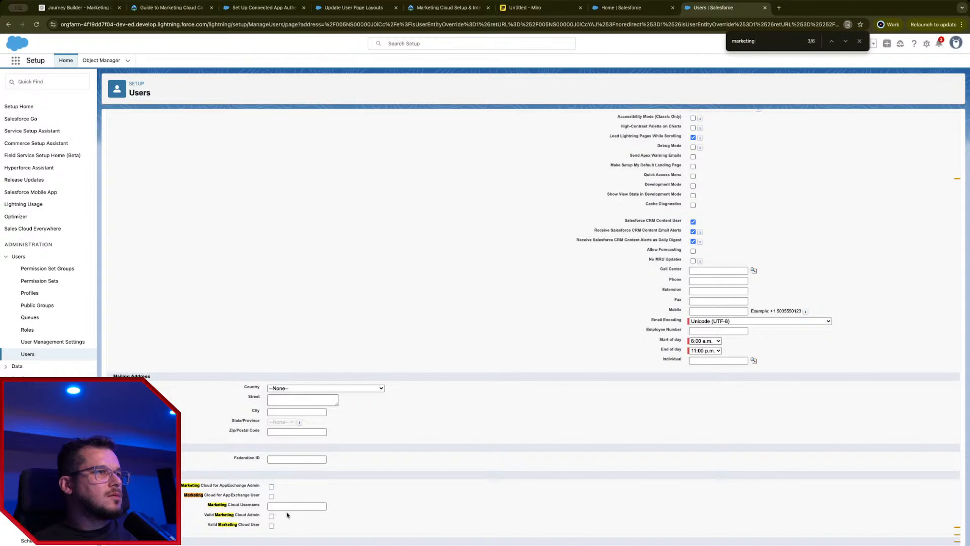
{"action": "left_click", "coordinate": [271, 516]}
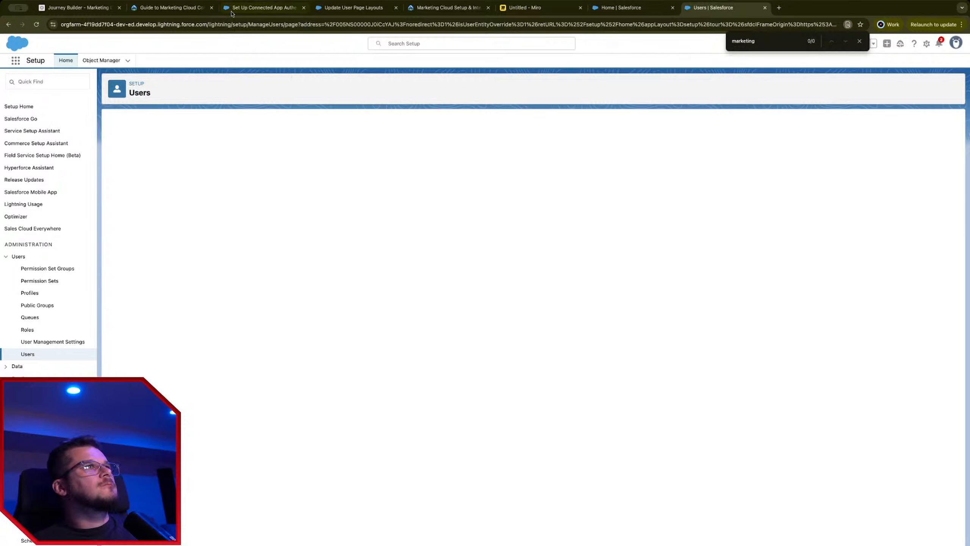
Step: Launch Marketing Cloud from an App Launcher search for 'market', which reports insufficient permissions
{"action": "left_click", "coordinate": [16, 60]}
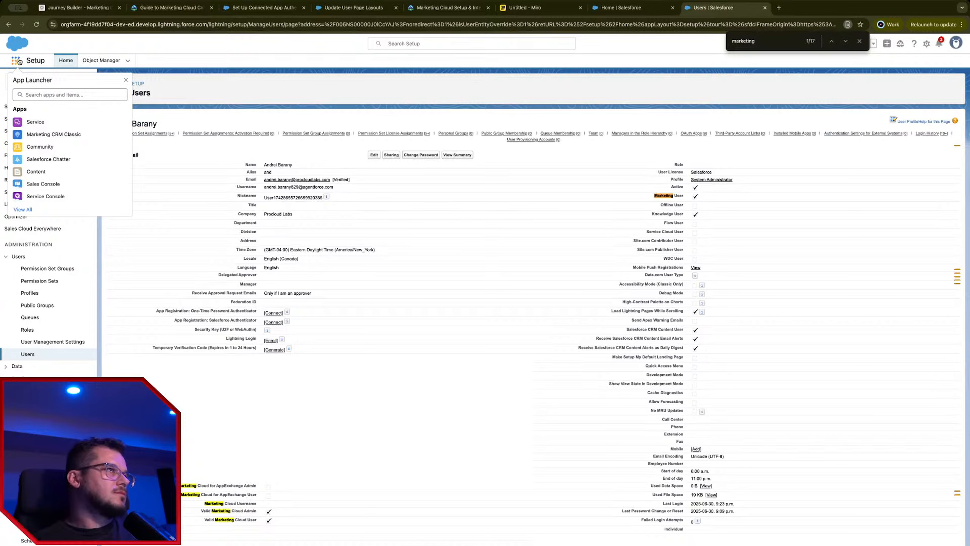
{"action": "left_click", "coordinate": [56, 99]}
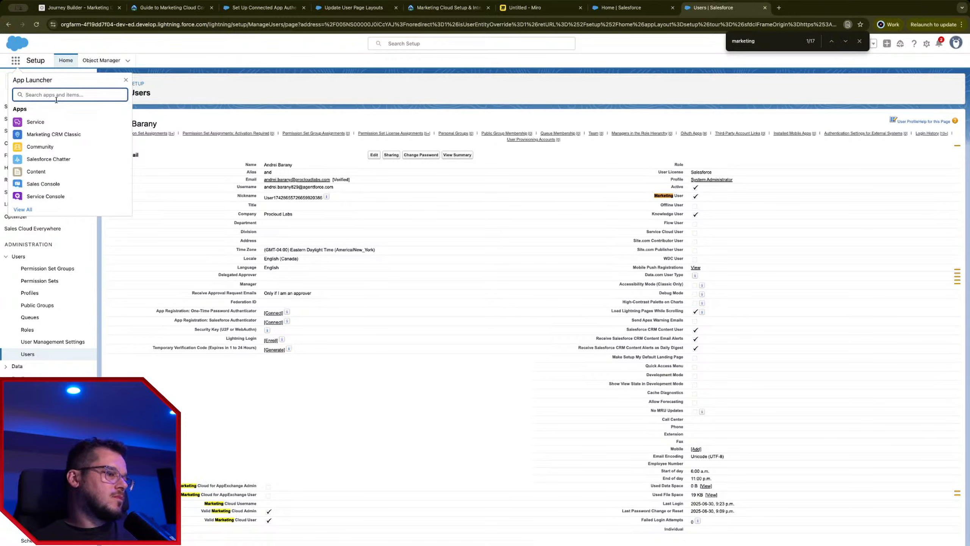
{"action": "type", "text": "market"}
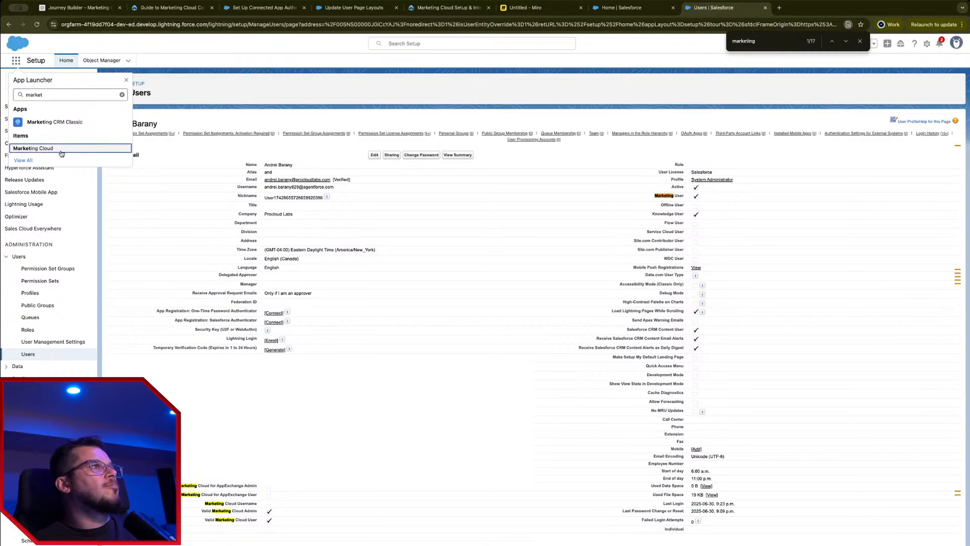
{"action": "left_click", "coordinate": [61, 152]}
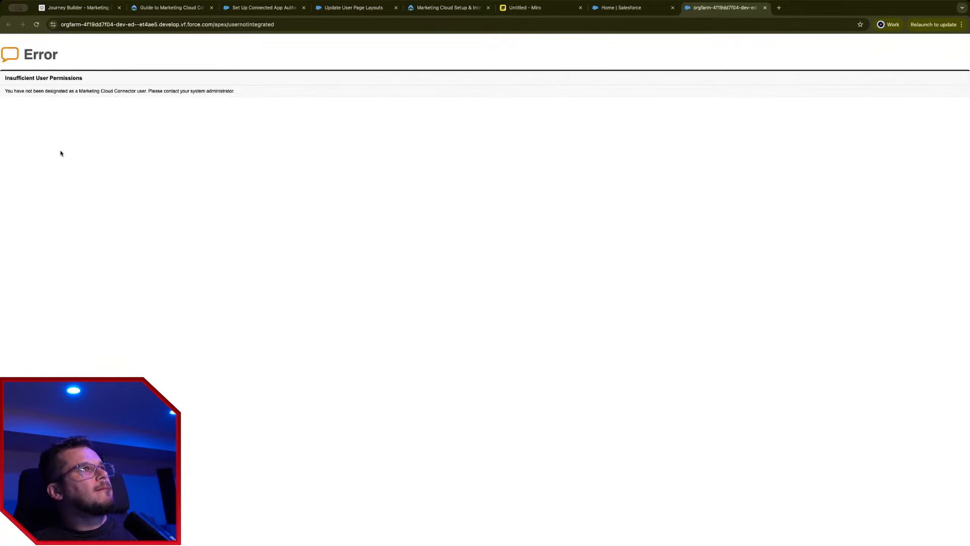
Step: Go back from the error page and open Setup Home in a new tab from the gear menu
{"action": "left_click", "coordinate": [615, 10]}
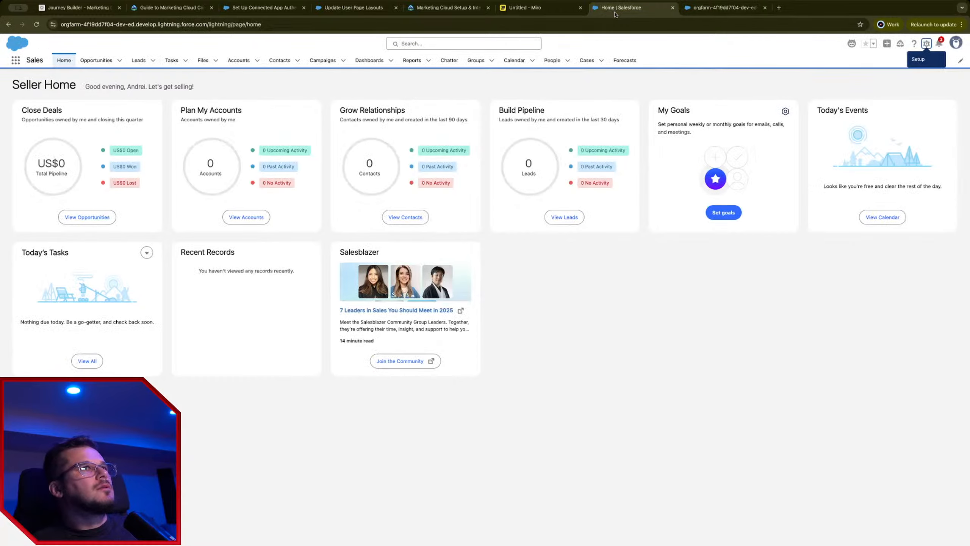
{"action": "left_click", "coordinate": [708, 12]}
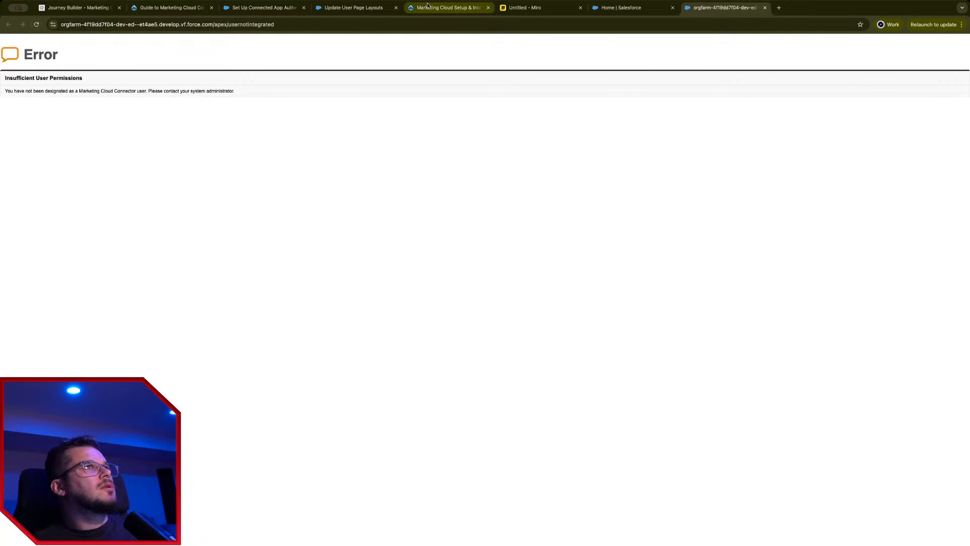
{"action": "left_click", "coordinate": [619, 8]}
{"action": "key", "text": "alt+Left"}
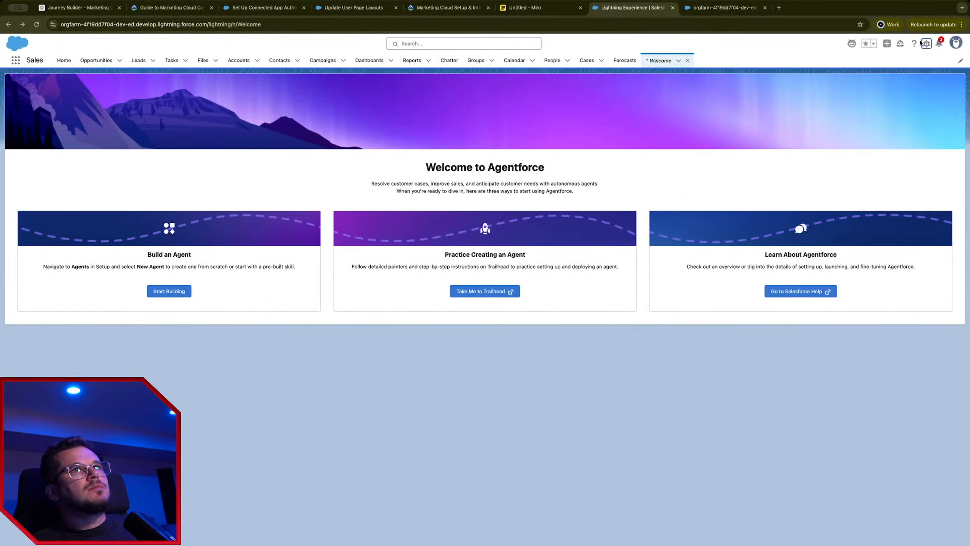
{"action": "left_click", "coordinate": [925, 43]}
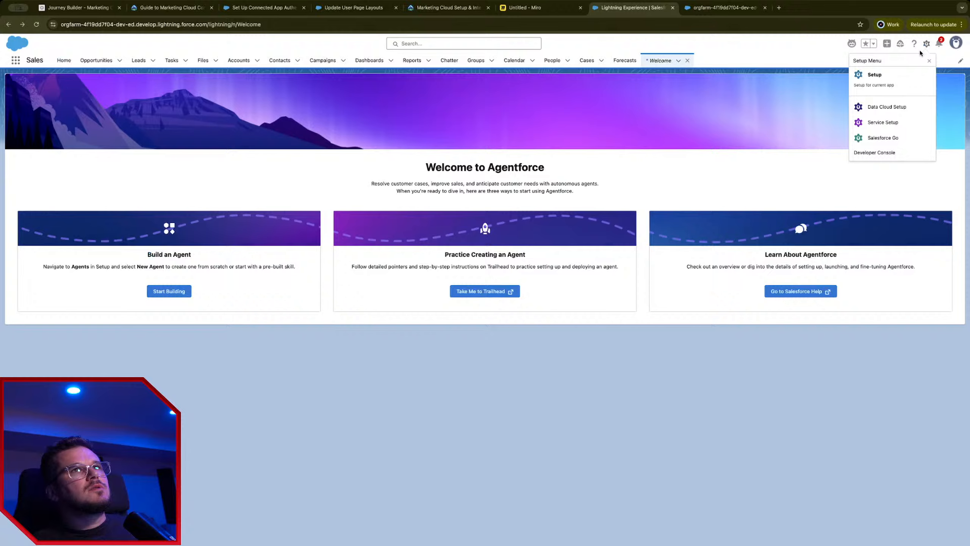
{"action": "left_click", "coordinate": [886, 76]}
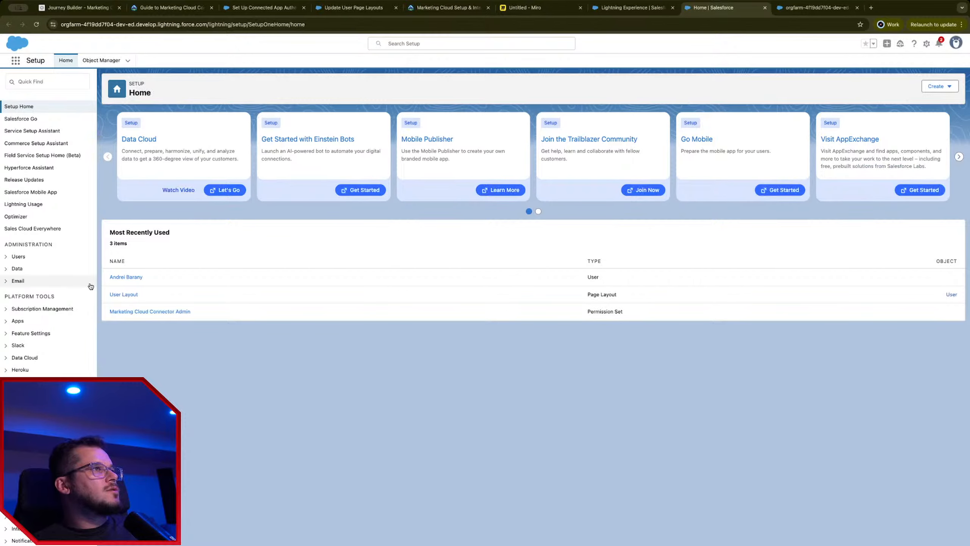
{"action": "left_click", "coordinate": [126, 294]}
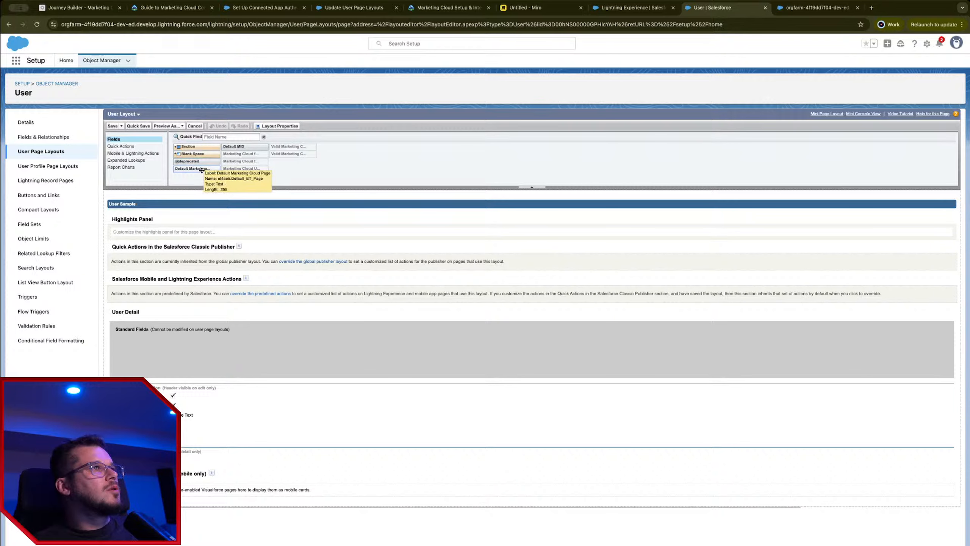
{"action": "left_click", "coordinate": [122, 146]}
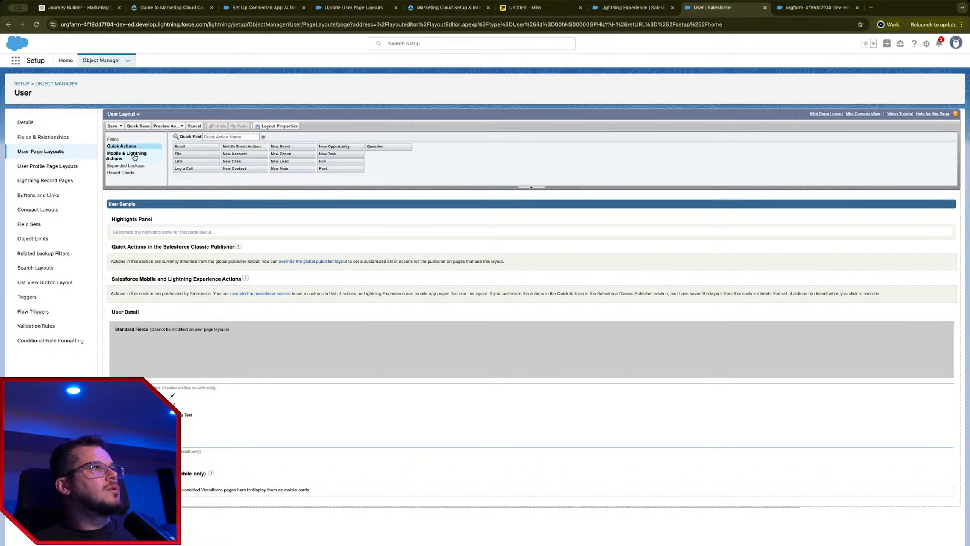
{"action": "left_click", "coordinate": [135, 156]}
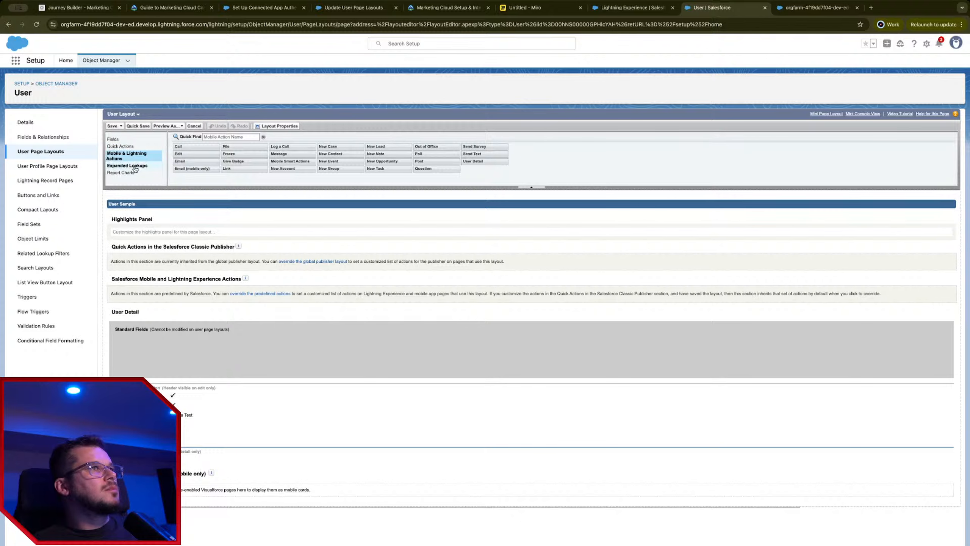
{"action": "left_click", "coordinate": [134, 172]}
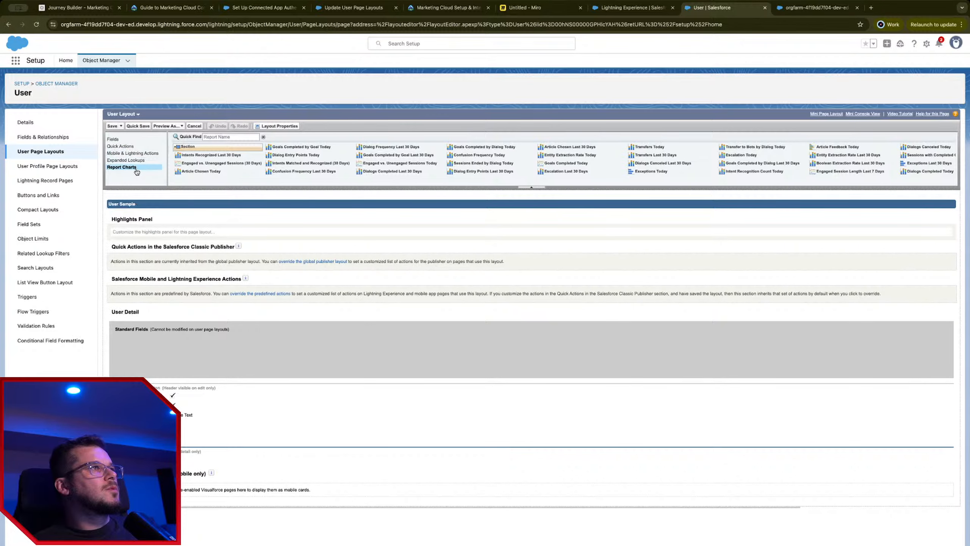
{"action": "left_click", "coordinate": [122, 146]}
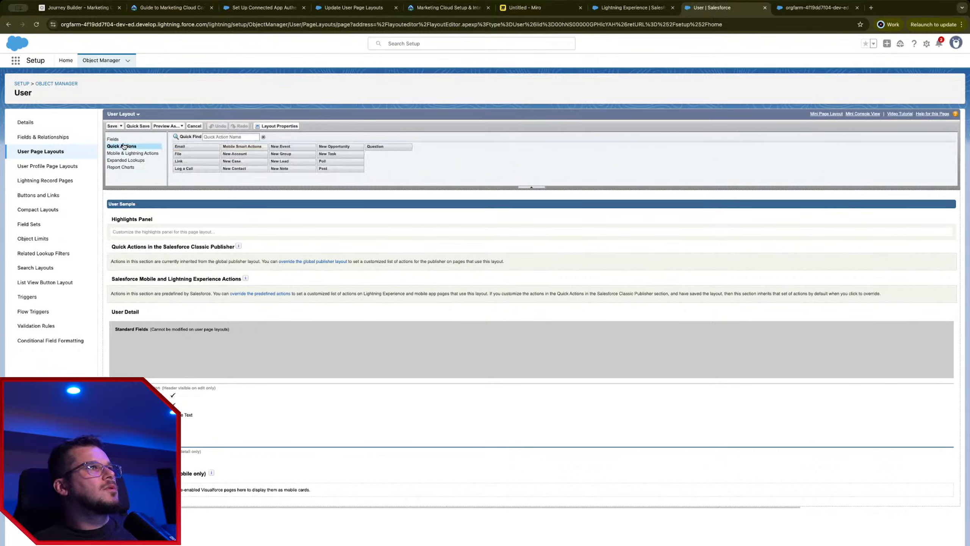
{"action": "left_click", "coordinate": [634, 10]}
{"action": "left_click", "coordinate": [449, 8]}
{"action": "left_click", "coordinate": [366, 12]}
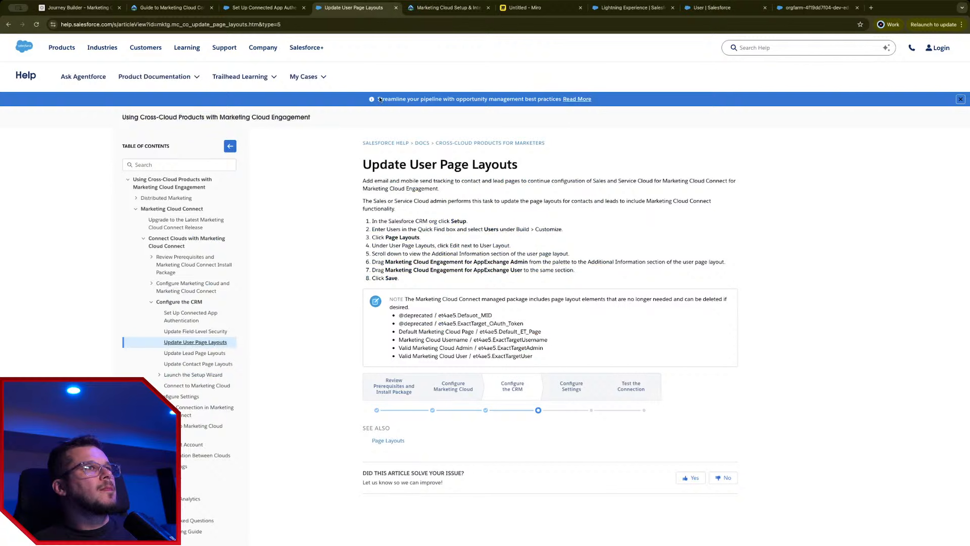
{"action": "left_click_drag", "start_coordinate": [385, 262], "coordinate": [529, 269]}
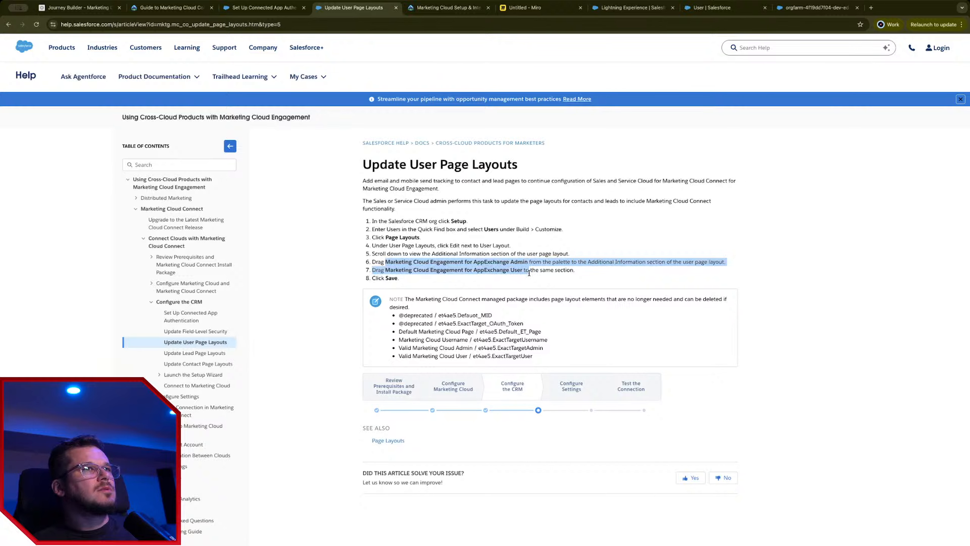
{"action": "left_click", "coordinate": [461, 276]}
{"action": "left_click_drag", "start_coordinate": [385, 270], "coordinate": [458, 278]}
{"action": "left_click", "coordinate": [796, 13]}
{"action": "left_click", "coordinate": [718, 8]}
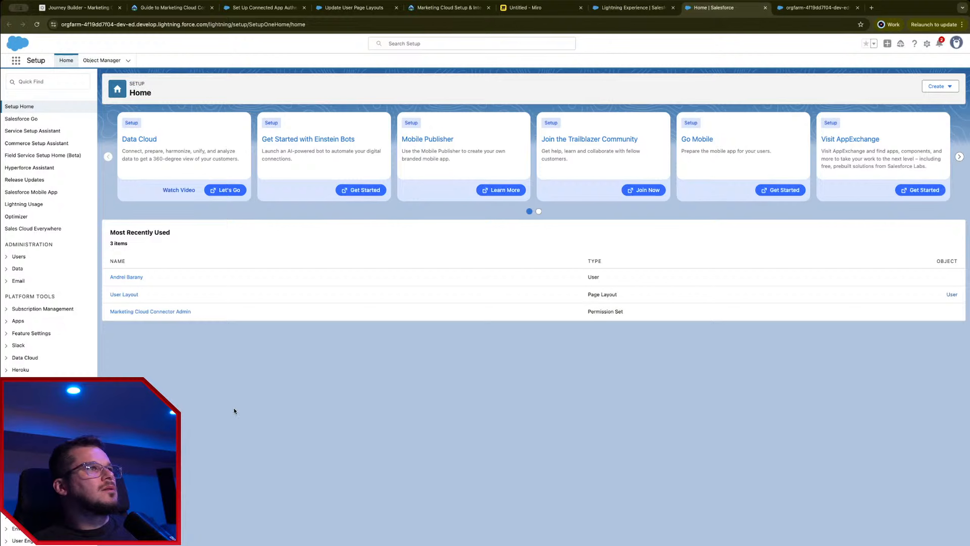
Step: Edit the admin user record and check Marketing Cloud for AppExchange Admin
{"action": "left_click", "coordinate": [131, 279]}
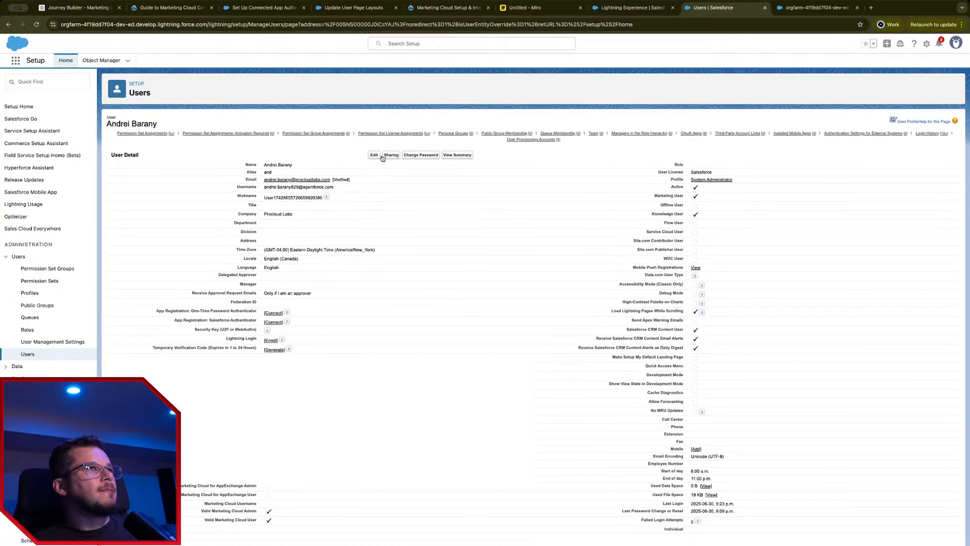
{"action": "left_click", "coordinate": [381, 156]}
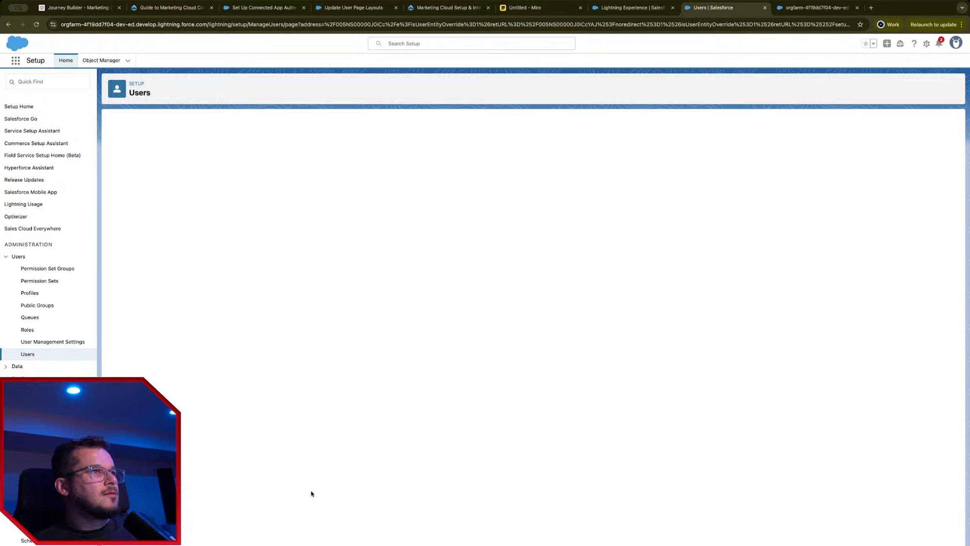
{"action": "scroll", "coordinate": [310, 493], "scroll_direction": "down", "scroll_amount": 10}
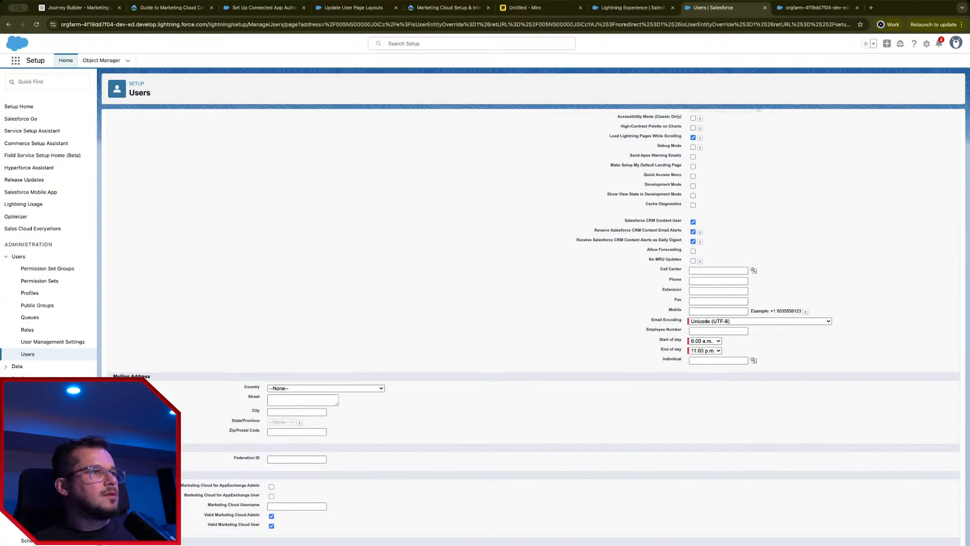
{"action": "left_click", "coordinate": [271, 486]}
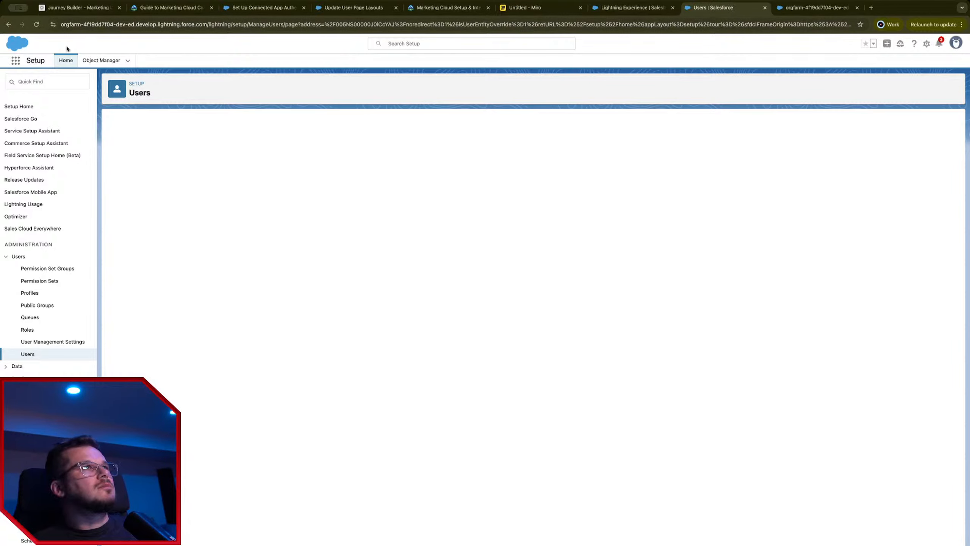
Step: Launch Marketing Cloud from the App Launcher by searching 'mark'
{"action": "left_click", "coordinate": [14, 63]}
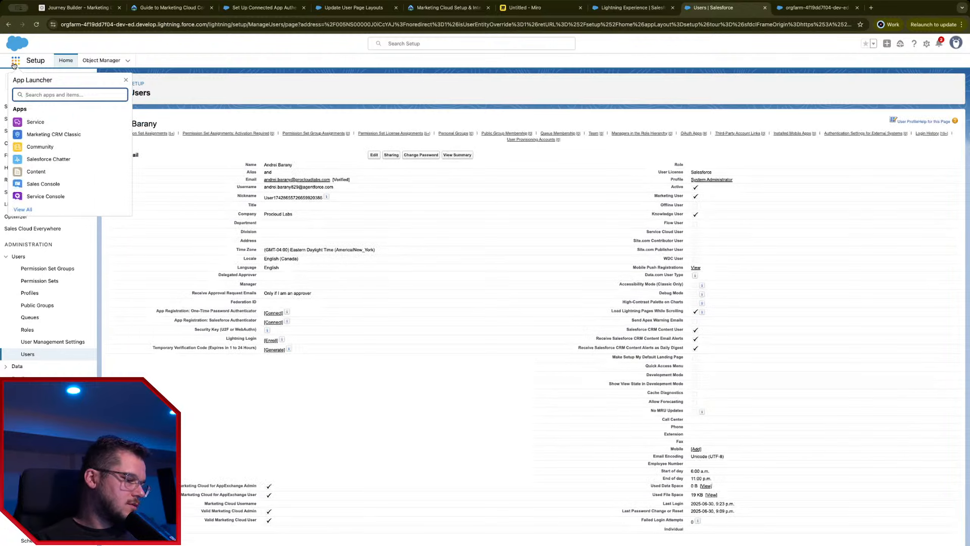
{"action": "type", "text": ","}
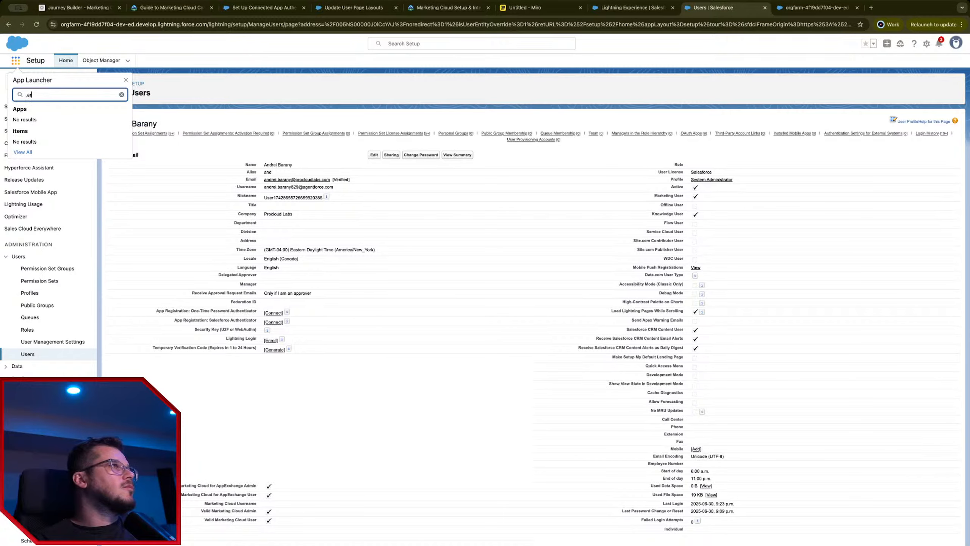
{"action": "key", "text": "BackSpace"}
{"action": "type", "text": "marke"}
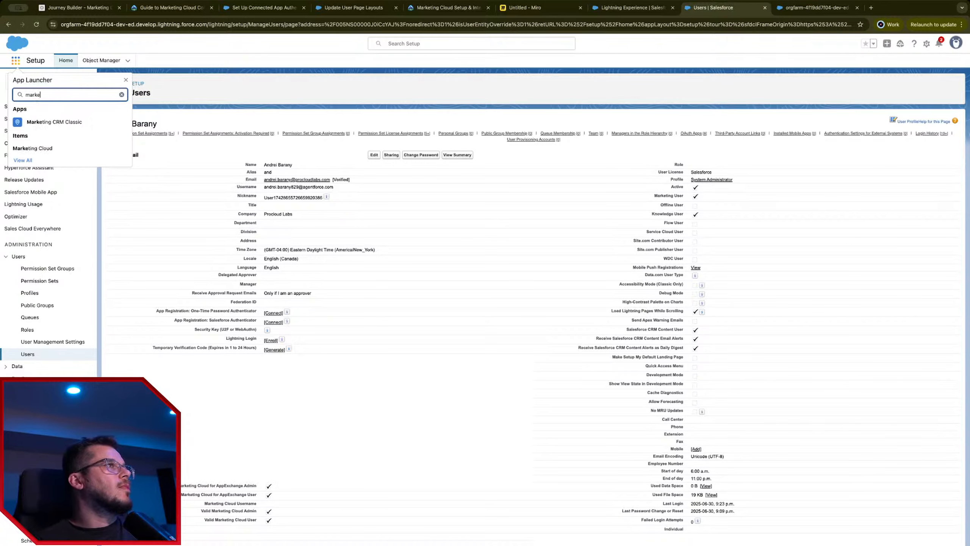
{"action": "left_click", "coordinate": [43, 148]}
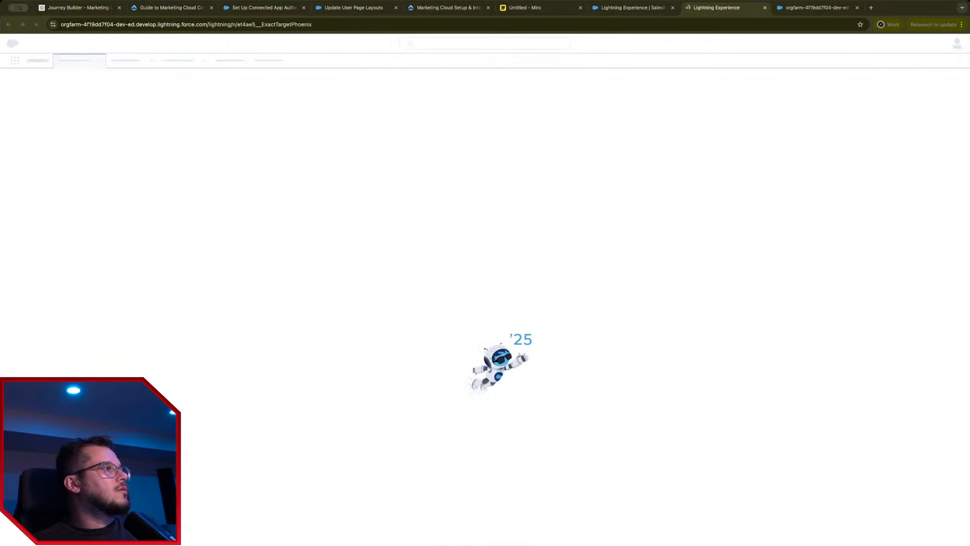
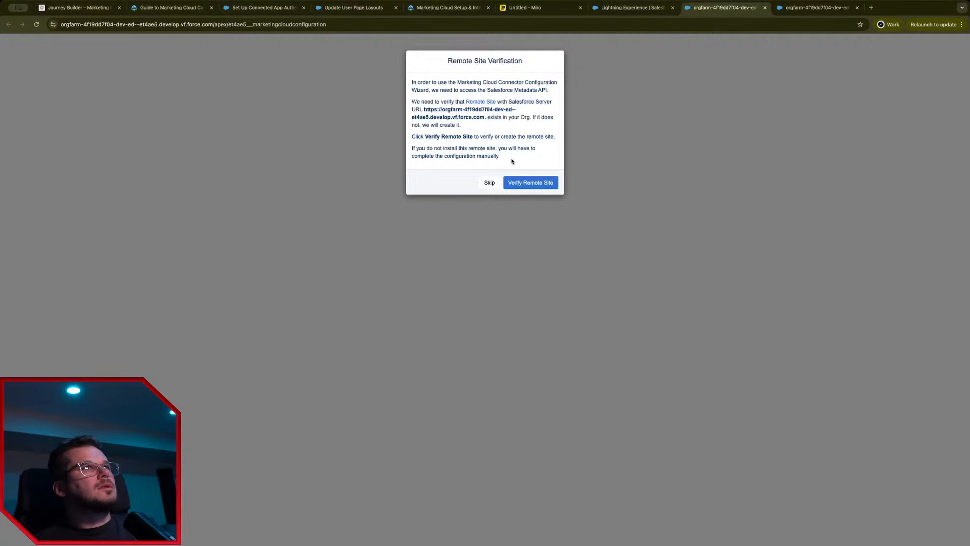
Step: Verify and create the Metadata API remote site, then dismiss the success message
{"action": "left_click", "coordinate": [535, 185]}
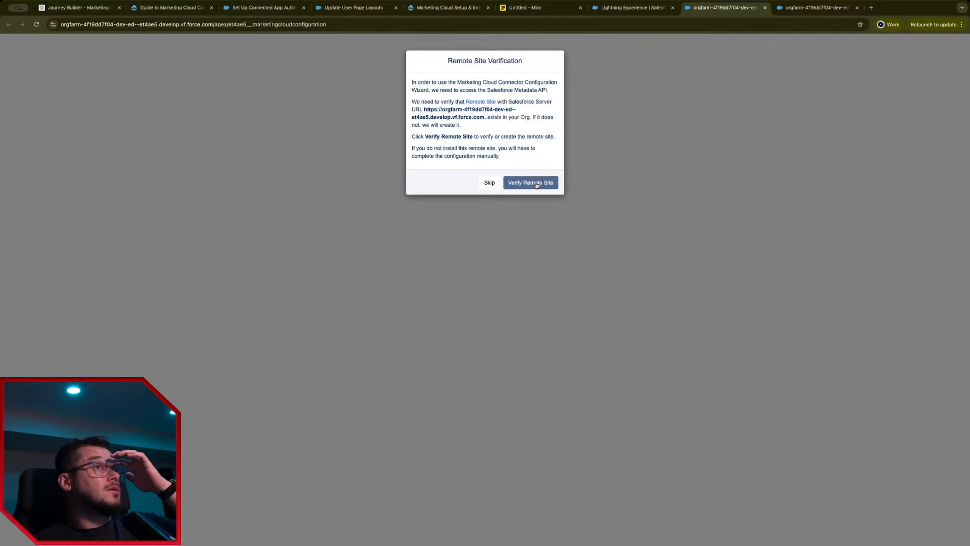
{"action": "left_click", "coordinate": [536, 184]}
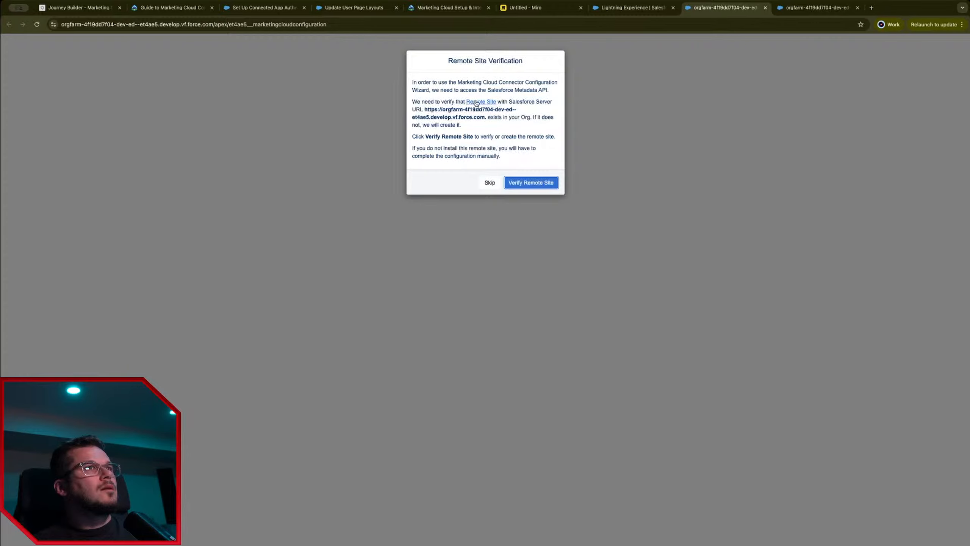
{"action": "left_click", "coordinate": [528, 183]}
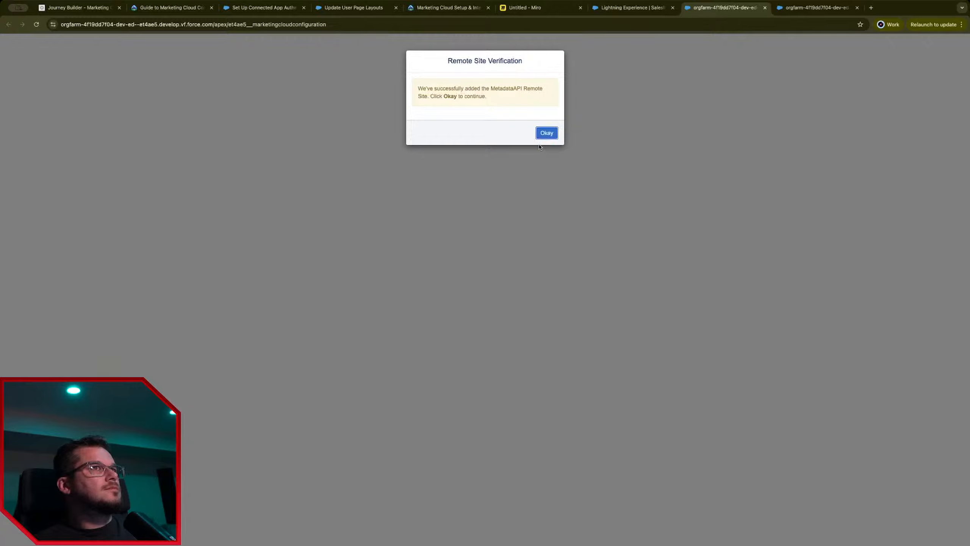
{"action": "left_click", "coordinate": [547, 133]}
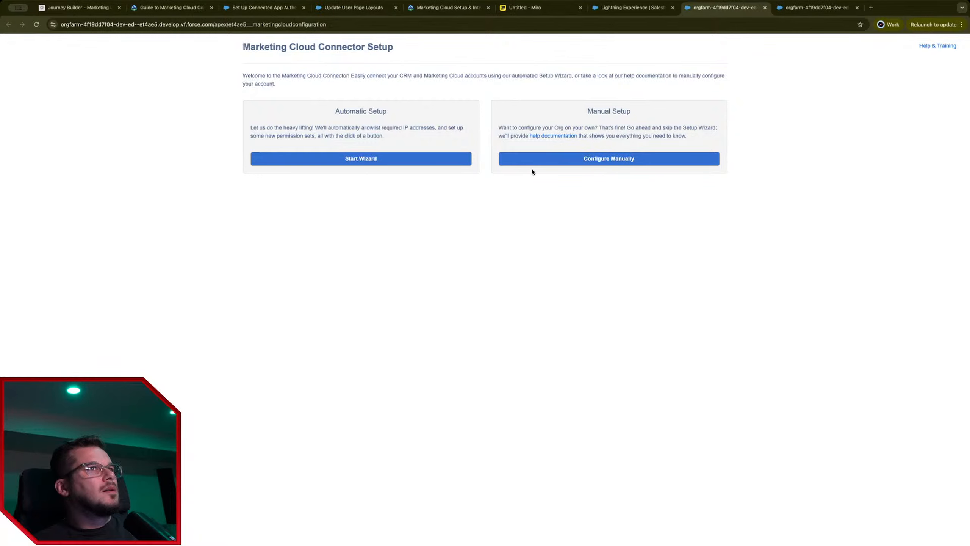
Step: Run the automatic setup wizard through field-level security and page layouts to Done
{"action": "left_click", "coordinate": [345, 161]}
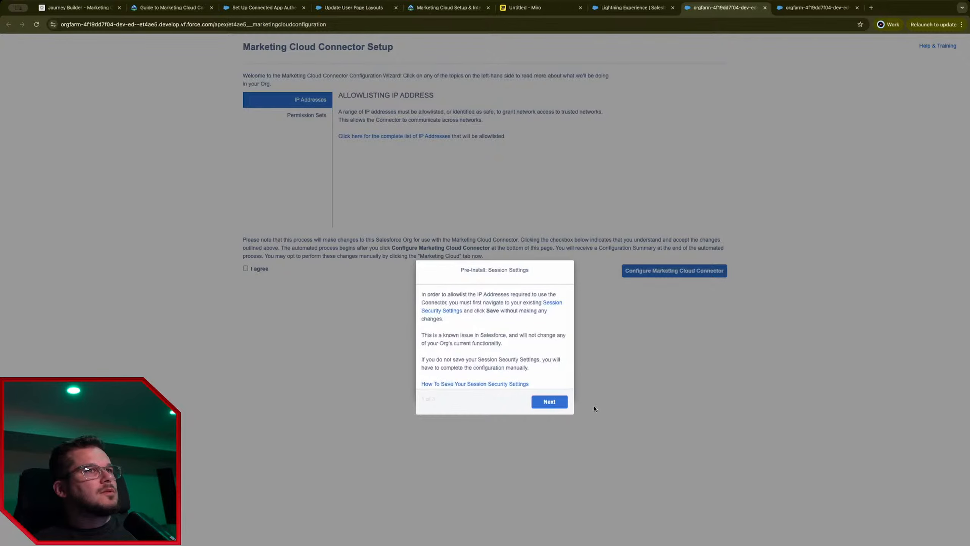
{"action": "left_click", "coordinate": [557, 404]}
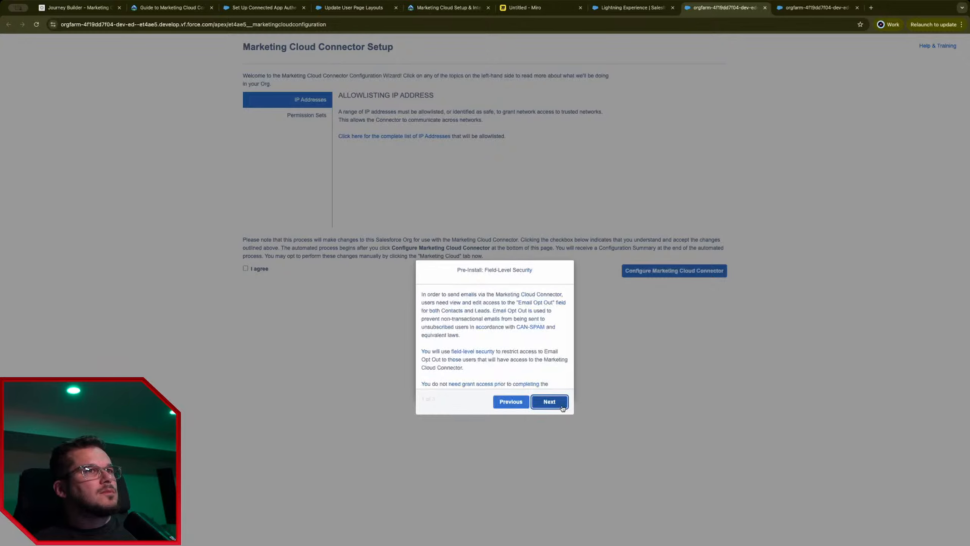
{"action": "left_click", "coordinate": [560, 405]}
{"action": "left_click", "coordinate": [549, 402]}
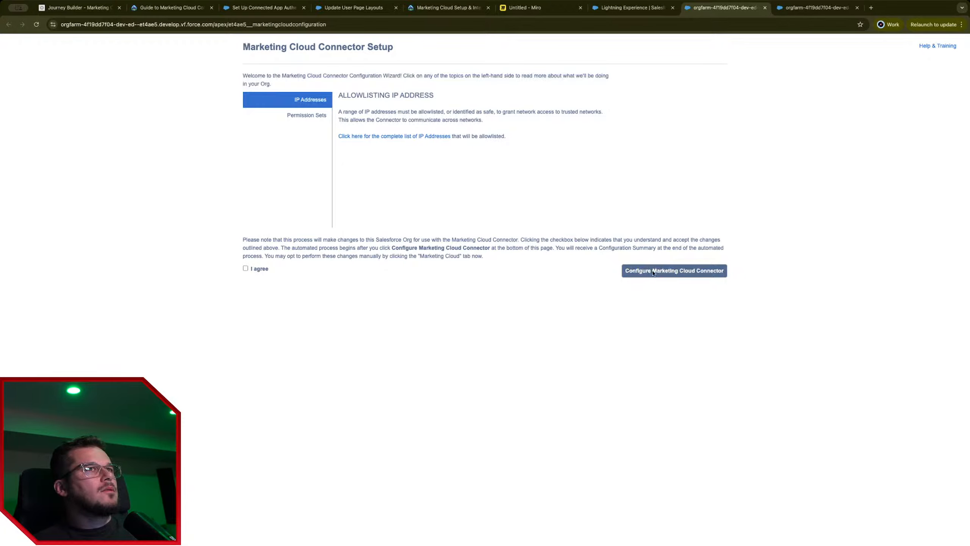
Step: Review the permission sets, agree, and configure the Marketing Cloud Connector
{"action": "left_click", "coordinate": [299, 117]}
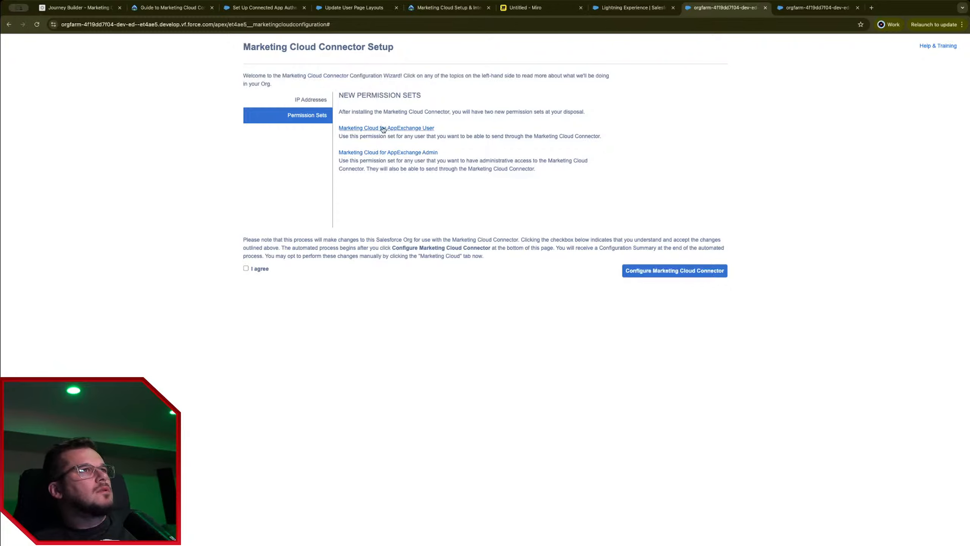
{"action": "left_click", "coordinate": [246, 268]}
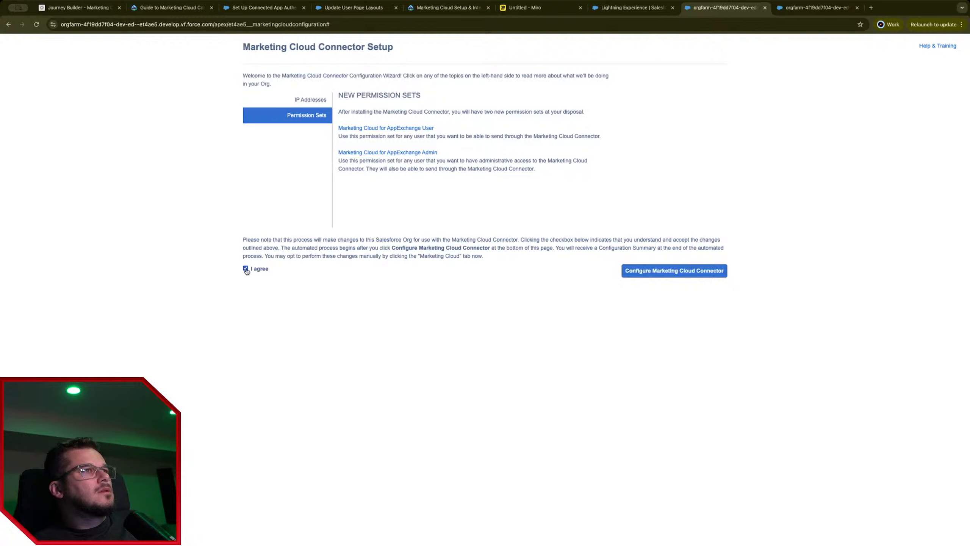
{"action": "left_click", "coordinate": [695, 272]}
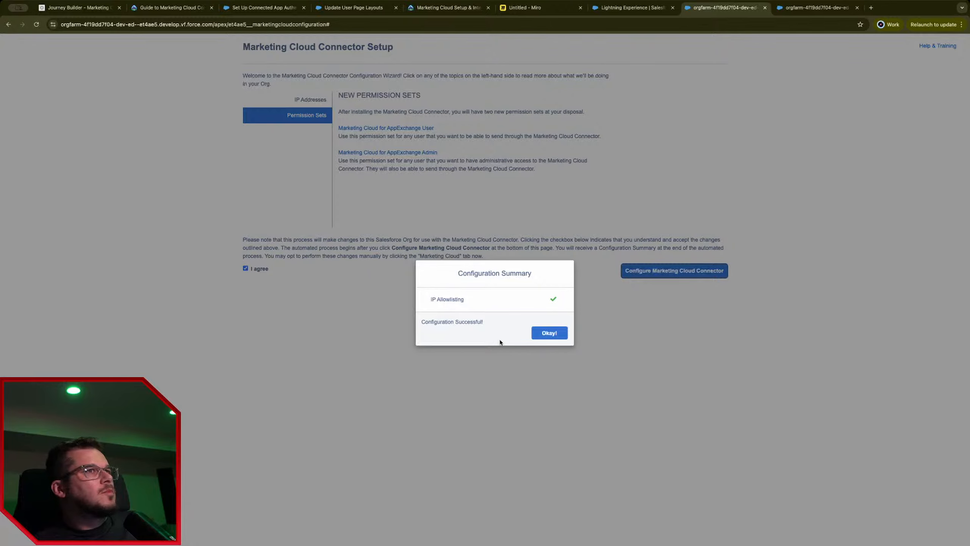
{"action": "left_click", "coordinate": [549, 333]}
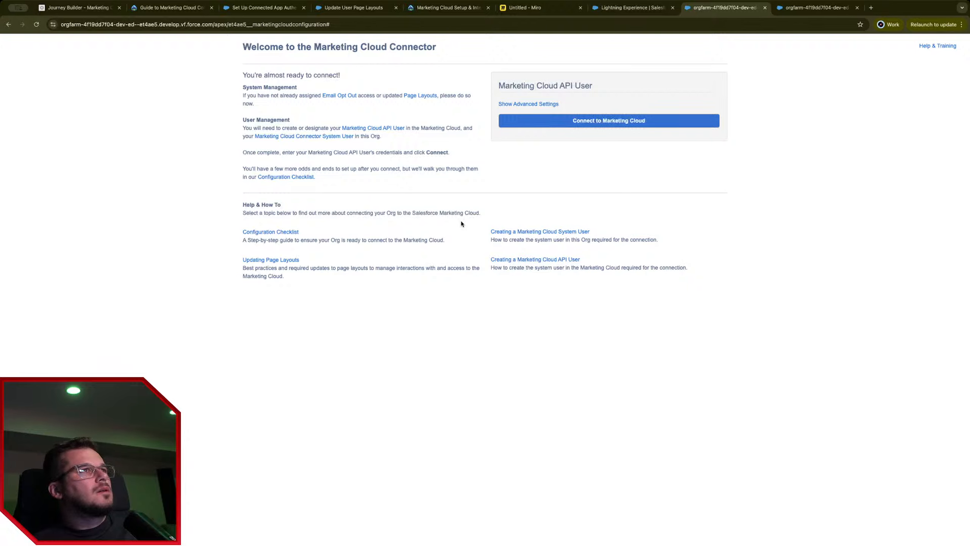
Step: Connect the org to Marketing Cloud and enable Email as a send type
{"action": "left_click_drag", "start_coordinate": [496, 91], "coordinate": [594, 87]}
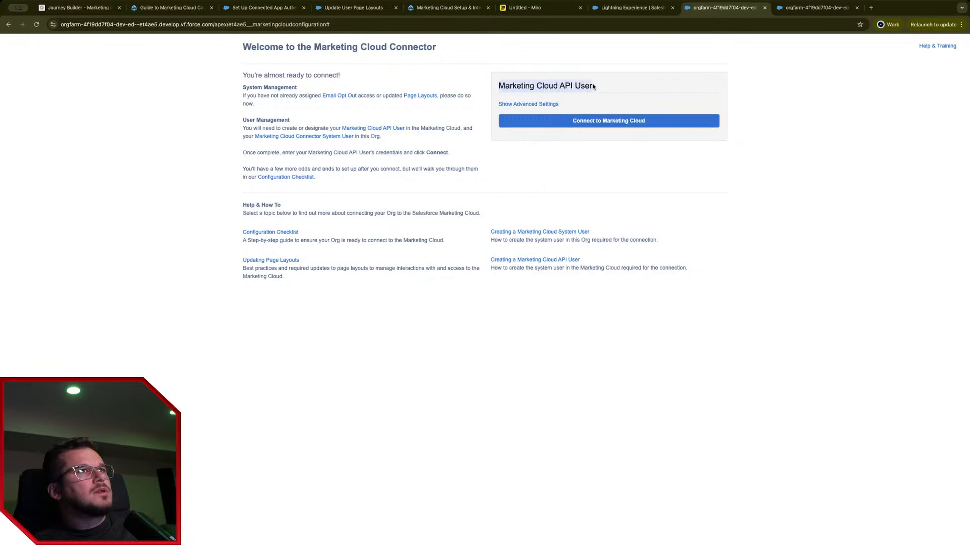
{"action": "left_click", "coordinate": [625, 128]}
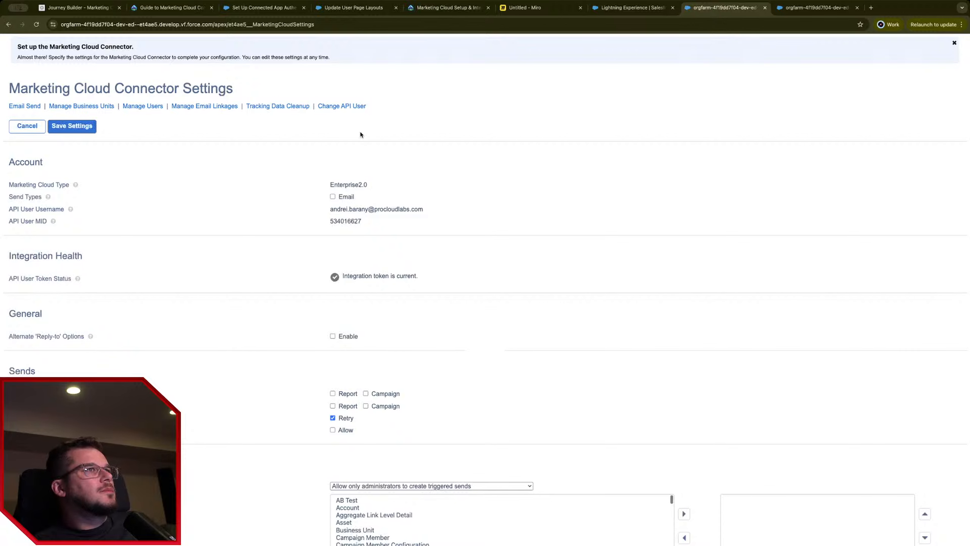
{"action": "left_click", "coordinate": [332, 196]}
Step: Allow reports as Target and Exclusion audiences in the connector settings
{"action": "scroll", "coordinate": [266, 295], "scroll_direction": "down", "scroll_amount": 2}
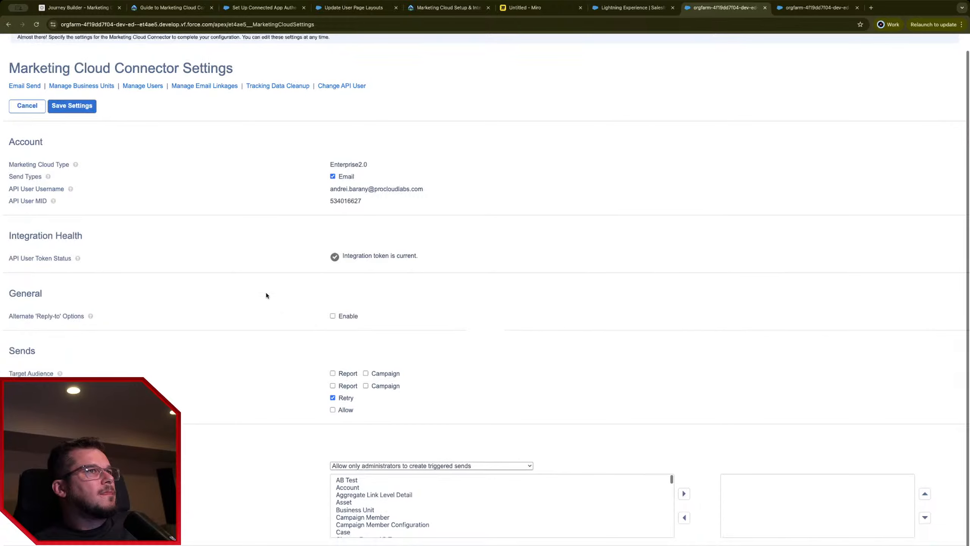
{"action": "scroll", "coordinate": [266, 295], "scroll_direction": "down", "scroll_amount": 3}
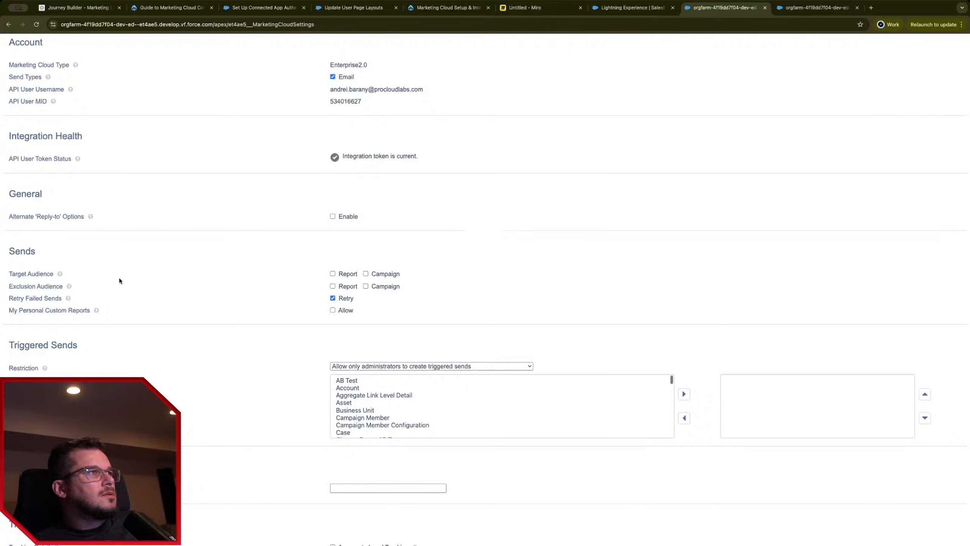
{"action": "mouse_move", "coordinate": [60, 276]}
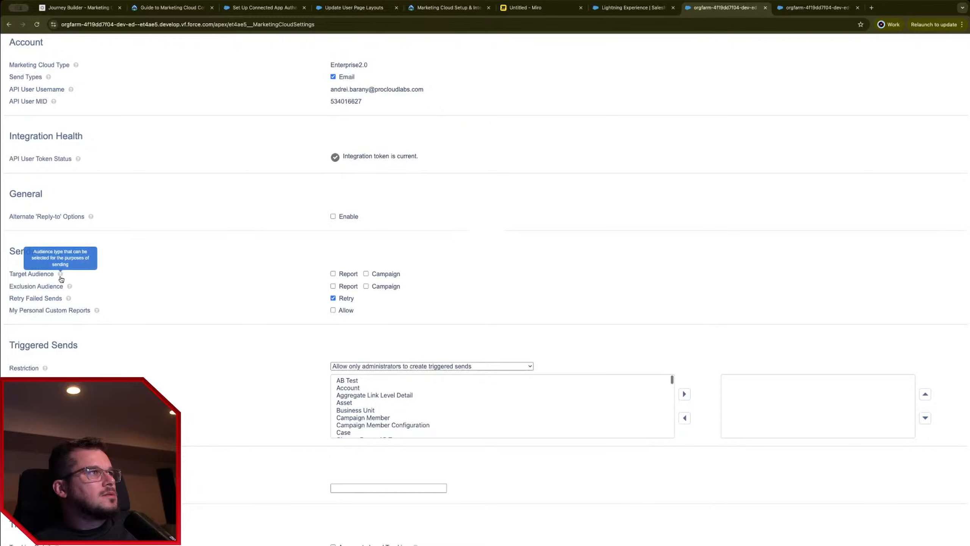
{"action": "scroll", "coordinate": [193, 339], "scroll_direction": "down", "scroll_amount": 1}
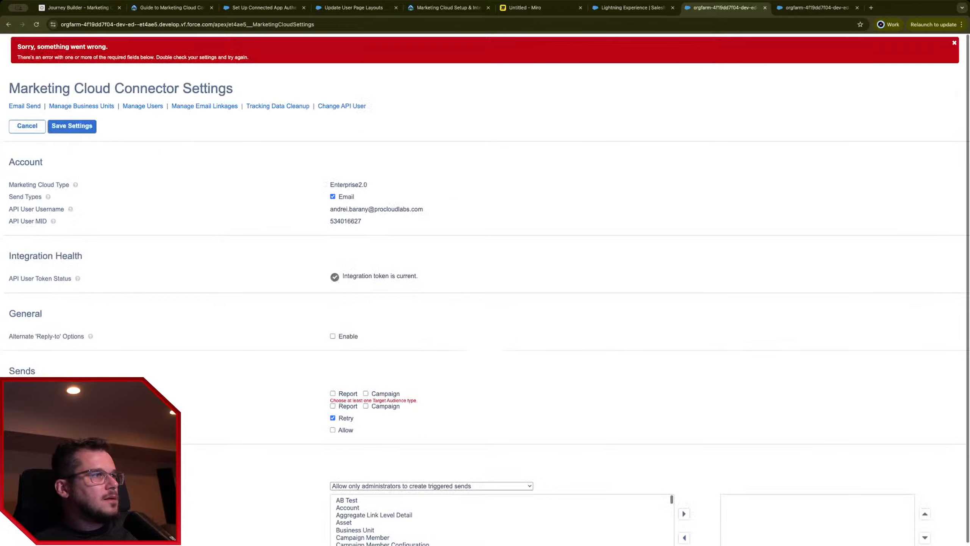
{"action": "left_click_drag", "start_coordinate": [89, 57], "coordinate": [247, 57]}
{"action": "scroll", "coordinate": [294, 420], "scroll_direction": "down", "scroll_amount": 1}
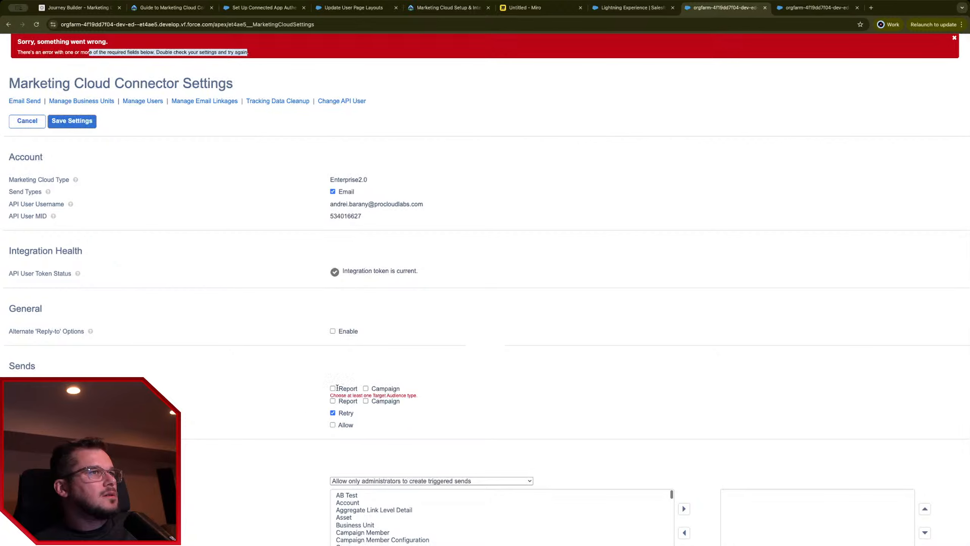
{"action": "left_click", "coordinate": [333, 401]}
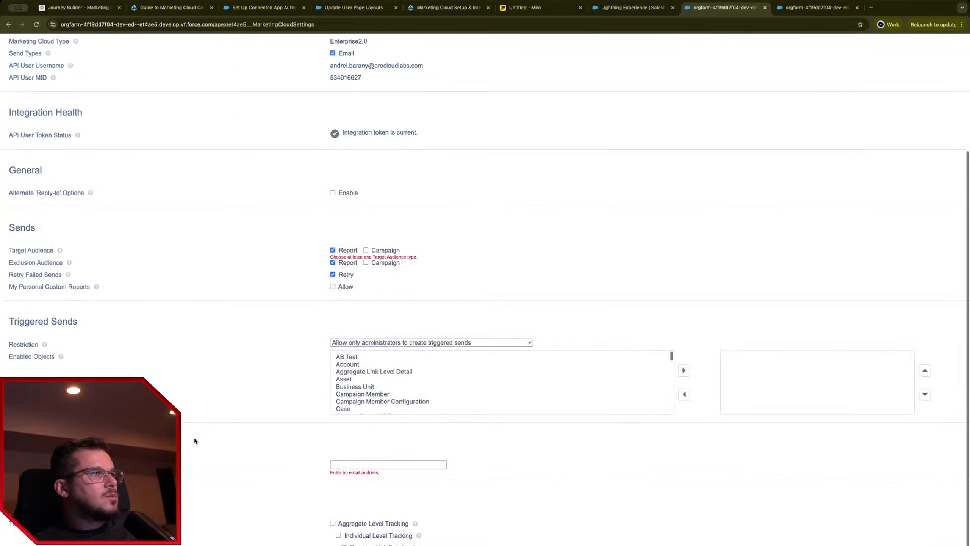
Step: Enter the support email address and save the connector settings
{"action": "scroll", "coordinate": [196, 442], "scroll_direction": "down", "scroll_amount": 4}
{"action": "left_click", "coordinate": [368, 464]}
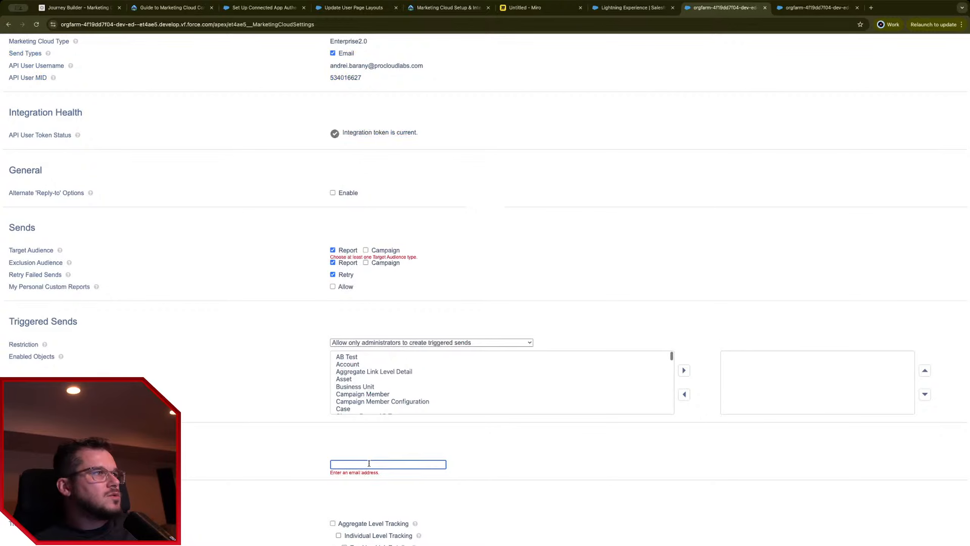
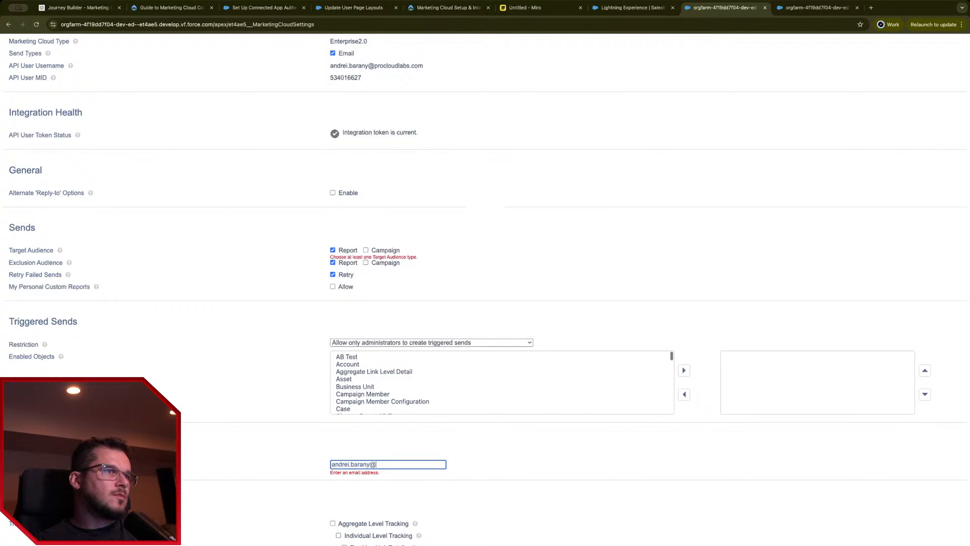
{"action": "key", "text": "Return"}
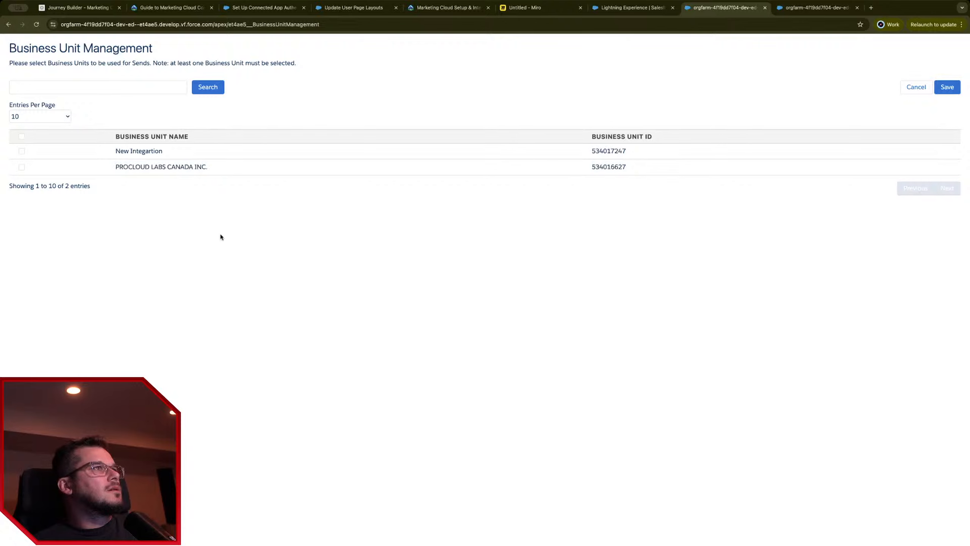
Step: Enable New Integration and PROCLOUD LABS CANADA INC. for sends, save, and return to Lightning
{"action": "left_click", "coordinate": [22, 151]}
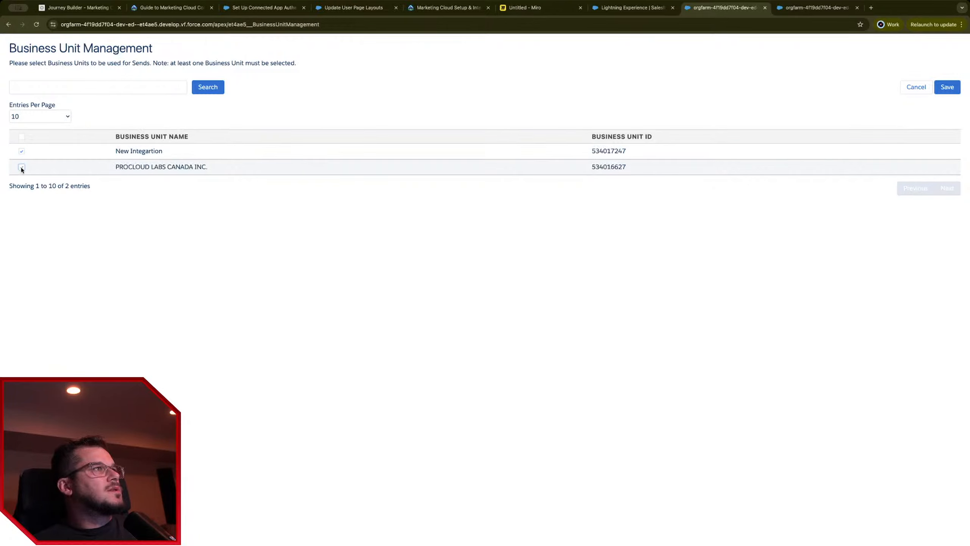
{"action": "left_click", "coordinate": [22, 167]}
{"action": "left_click", "coordinate": [947, 88]}
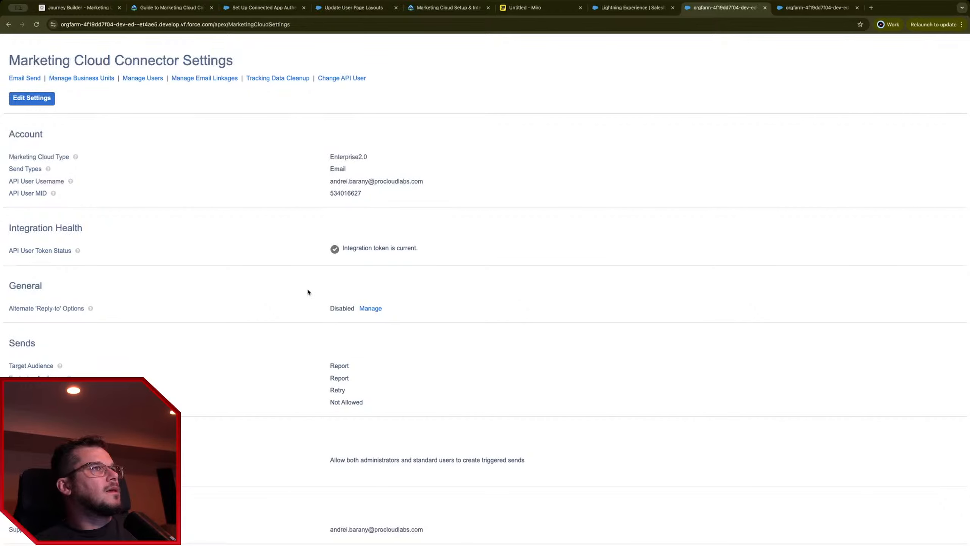
{"action": "scroll", "coordinate": [309, 290], "scroll_direction": "down", "scroll_amount": 3}
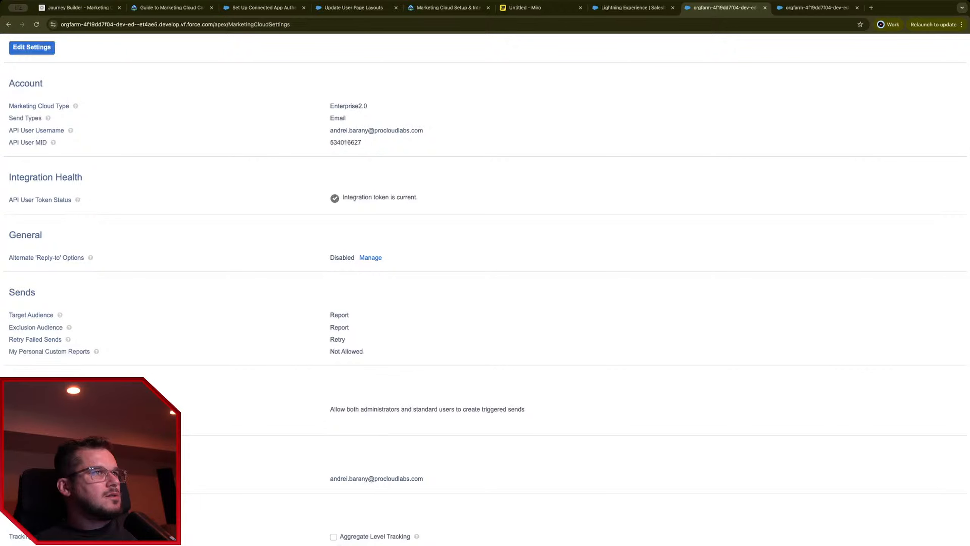
{"action": "scroll", "coordinate": [486, 291], "scroll_direction": "up", "scroll_amount": 3}
{"action": "scroll", "coordinate": [485, 290], "scroll_direction": "down", "scroll_amount": 3}
{"action": "scroll", "coordinate": [486, 291], "scroll_direction": "up", "scroll_amount": 3}
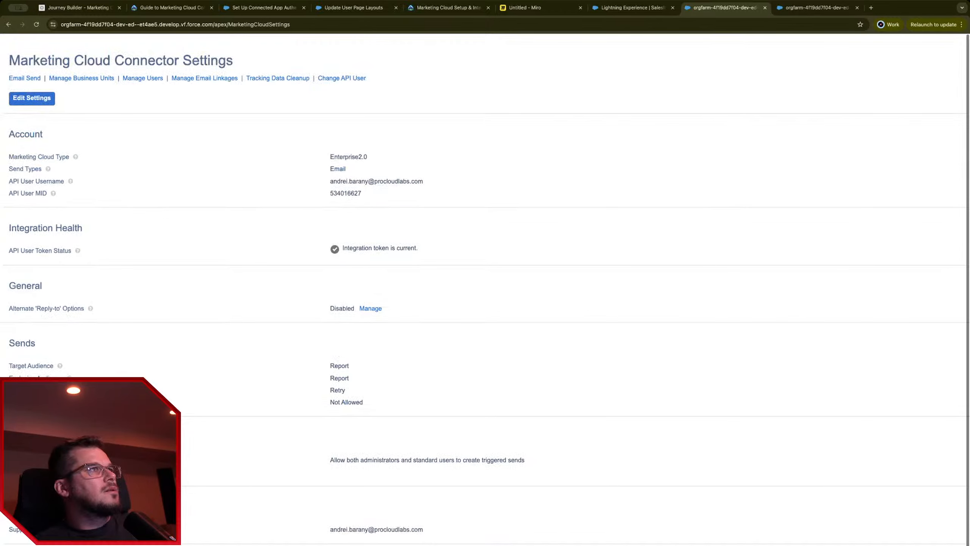
{"action": "left_click", "coordinate": [649, 7]}
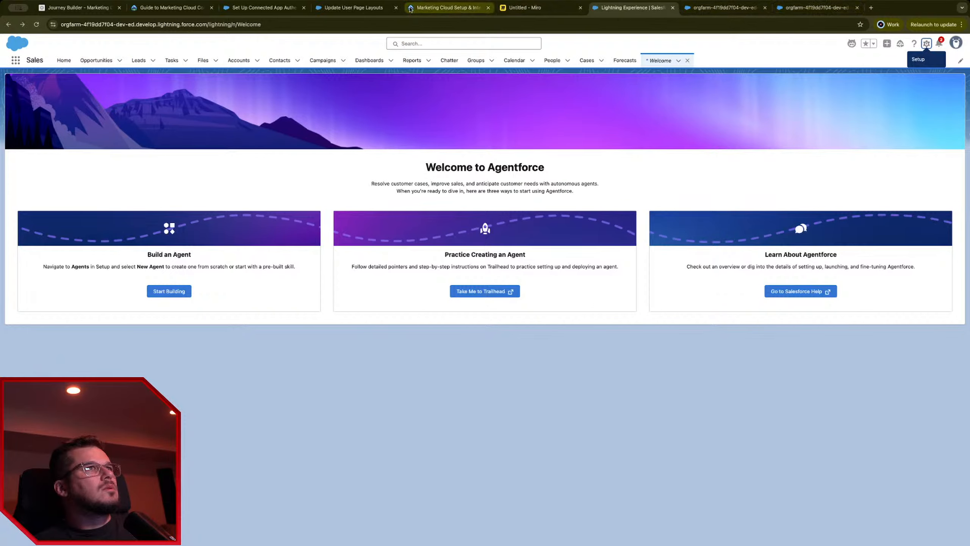
Step: Start a new text-only email message in Content Builder
{"action": "left_click", "coordinate": [68, 8]}
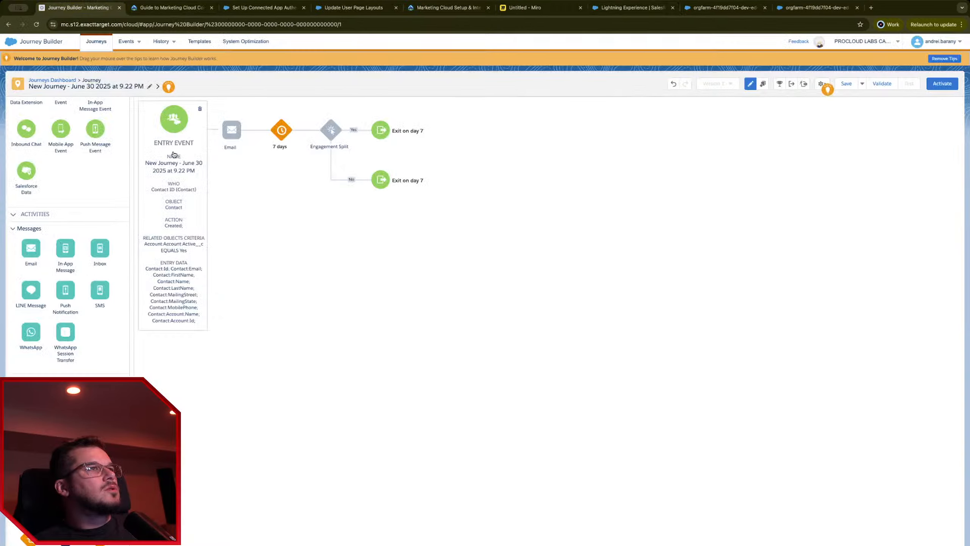
{"action": "mouse_move", "coordinate": [13, 43]}
{"action": "mouse_move", "coordinate": [13, 84]}
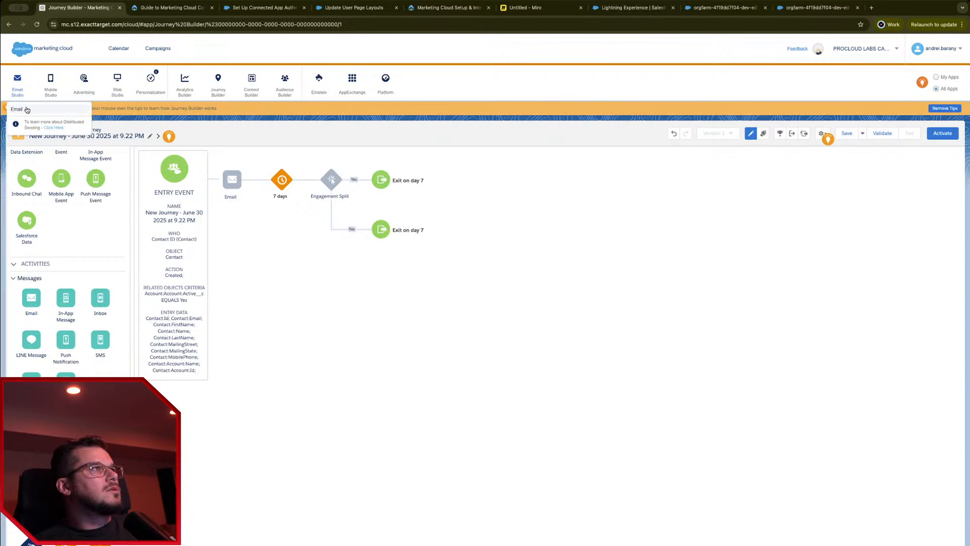
{"action": "mouse_move", "coordinate": [259, 119]}
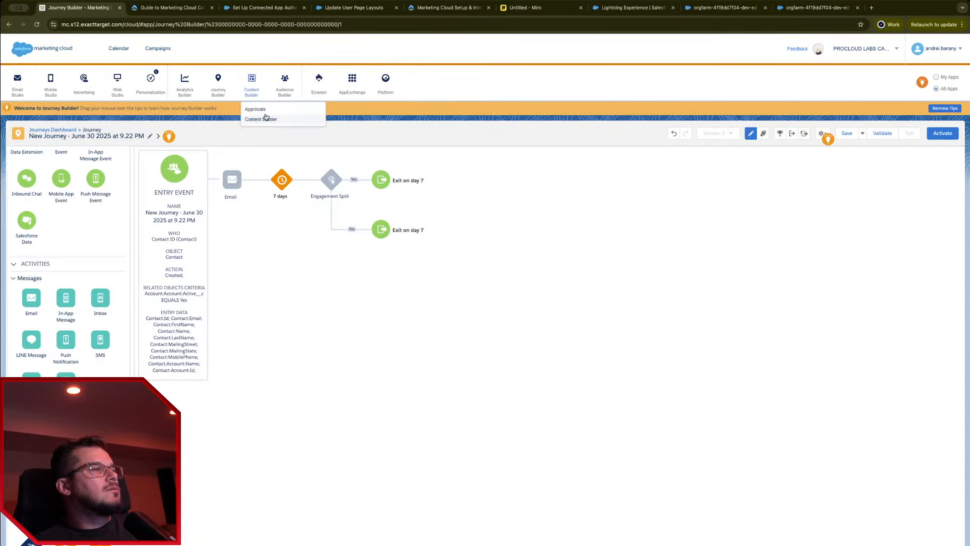
{"action": "left_click", "coordinate": [266, 118]}
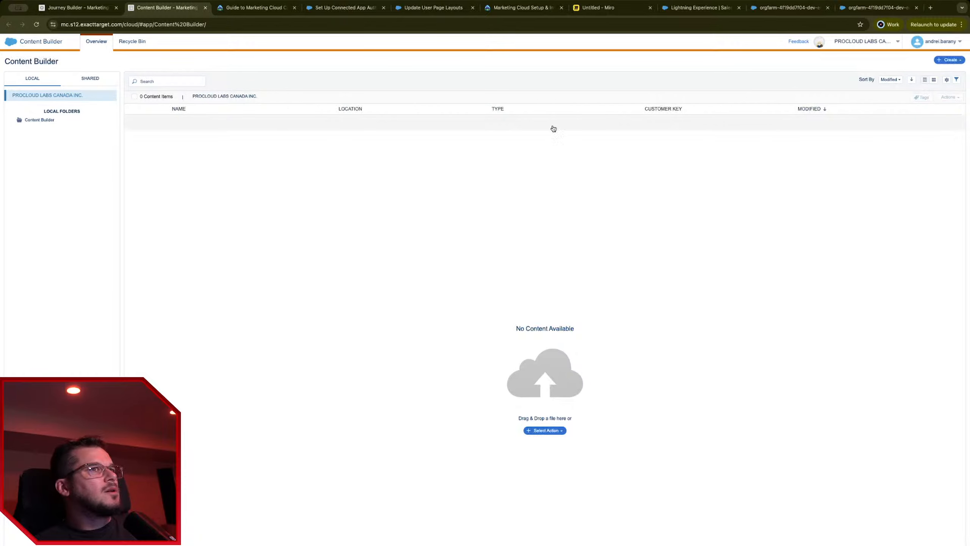
{"action": "left_click", "coordinate": [950, 59]}
{"action": "mouse_move", "coordinate": [937, 85]}
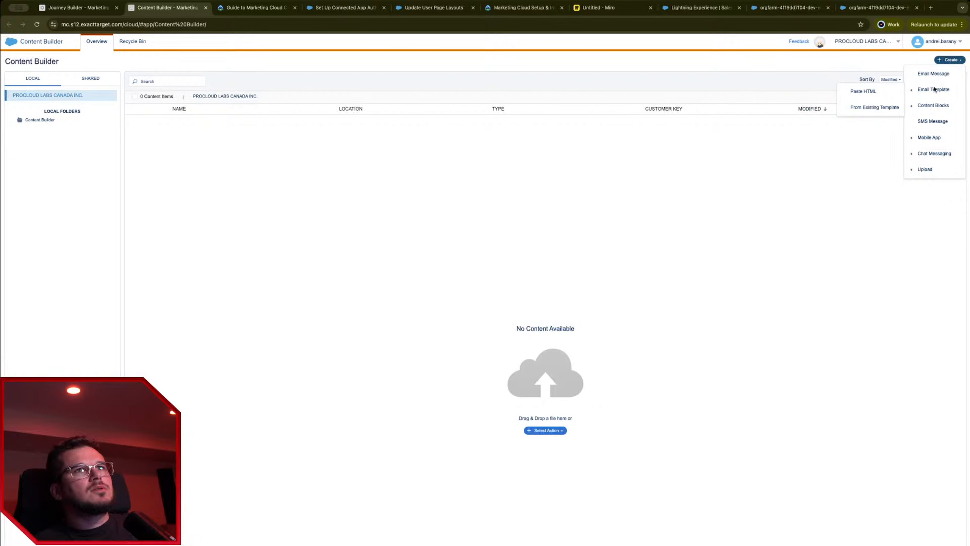
{"action": "left_click", "coordinate": [934, 73]}
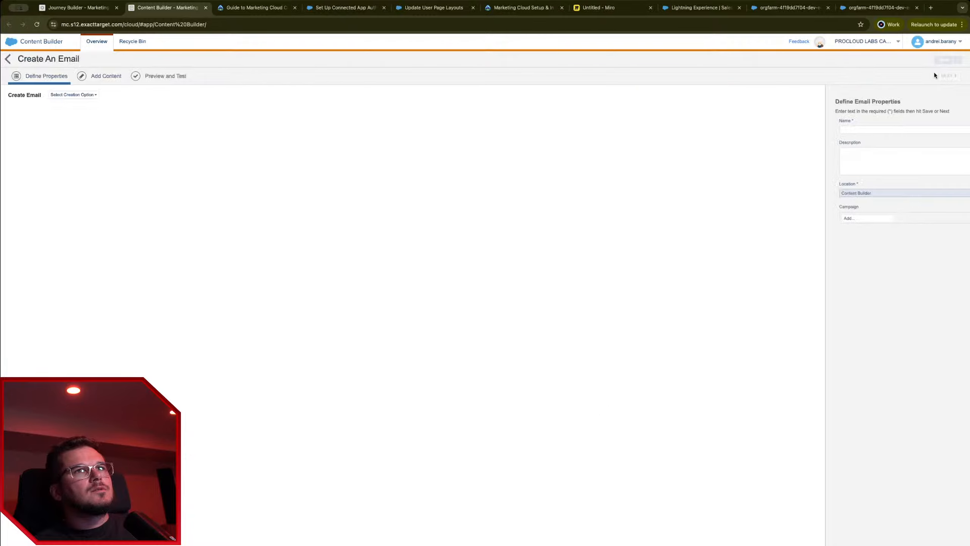
{"action": "left_click", "coordinate": [69, 95]}
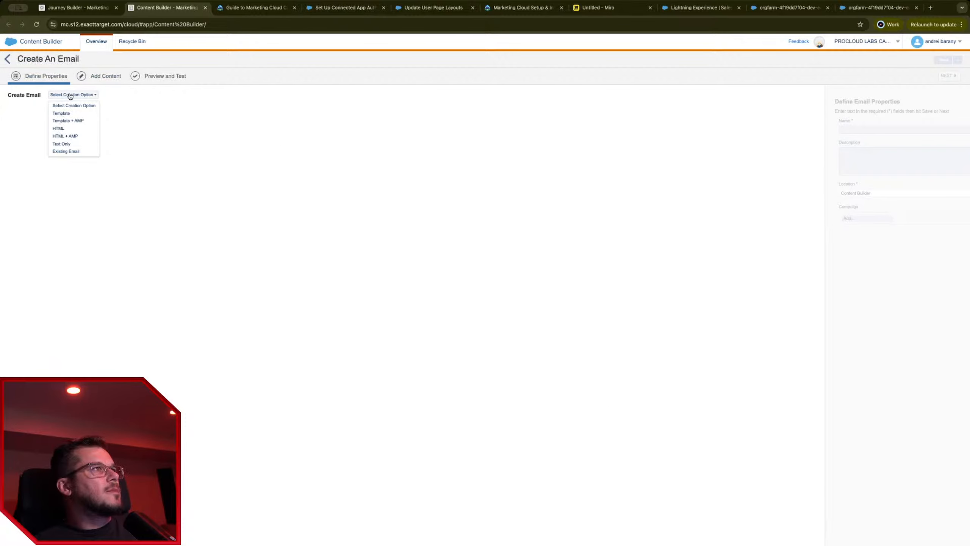
{"action": "left_click", "coordinate": [63, 144]}
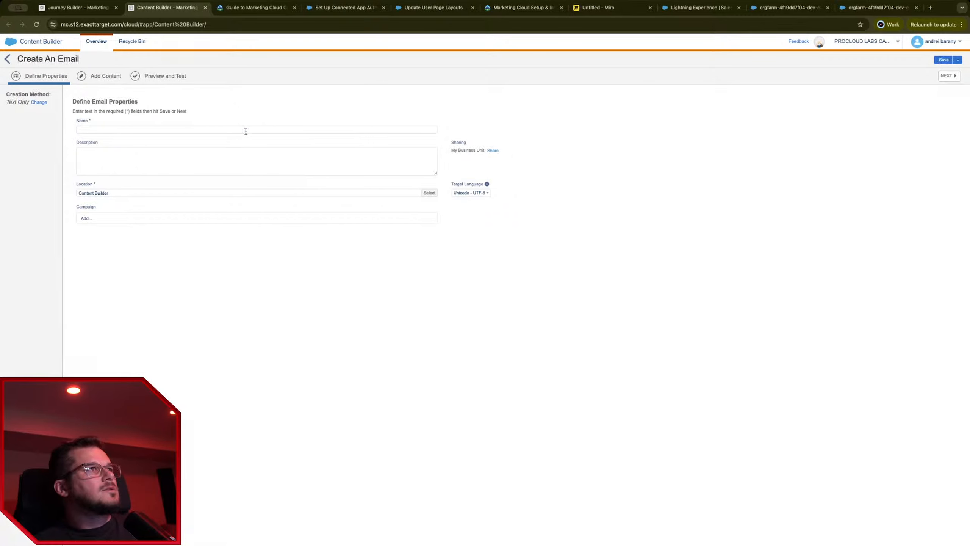
Step: Name the email 'New contact welcome' and write the body 'Hi there, Welcome'
{"action": "left_click", "coordinate": [246, 130]}
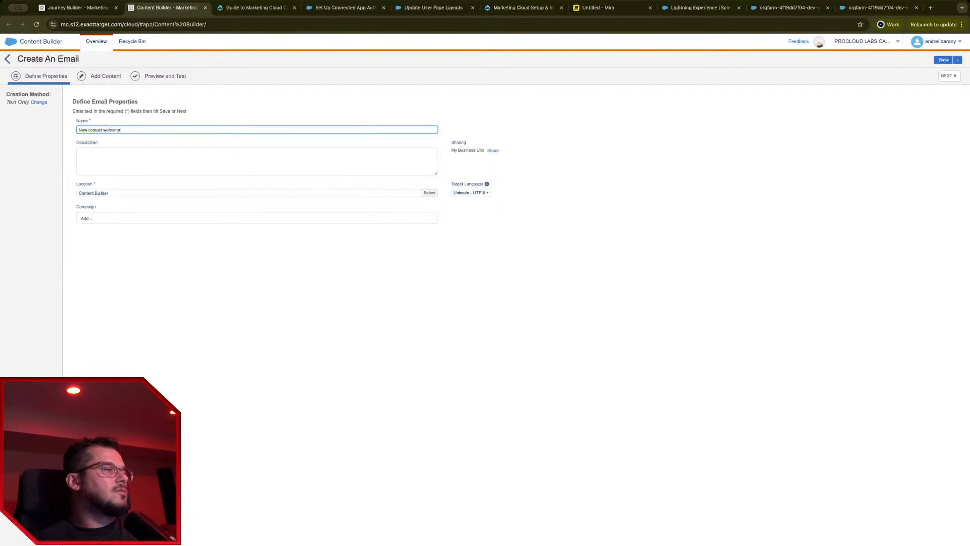
{"action": "left_click", "coordinate": [948, 76]}
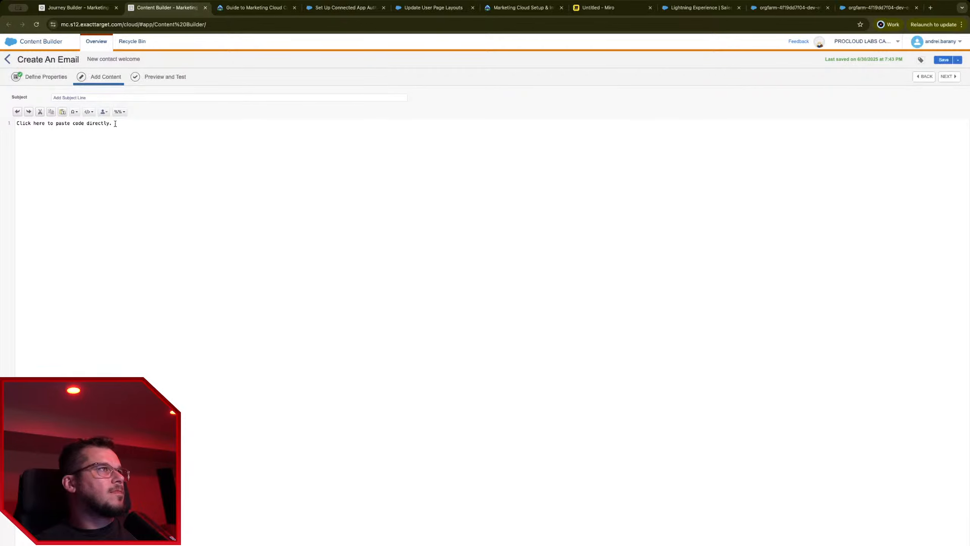
{"action": "type", "text": "Hi there"}
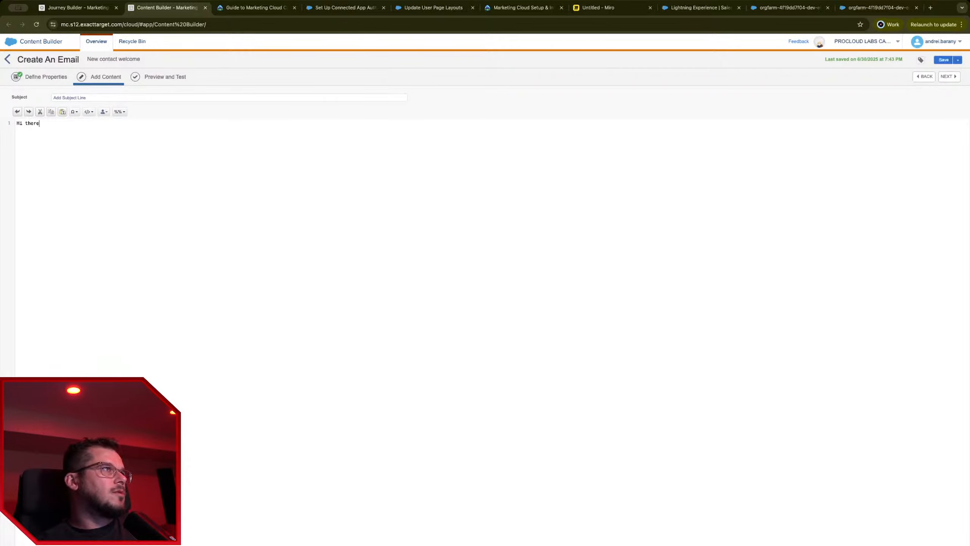
{"action": "type", "text": "."}
{"action": "key", "text": "Return"}
{"action": "key", "text": "Return"}
{"action": "type", "text": "Welcome"}
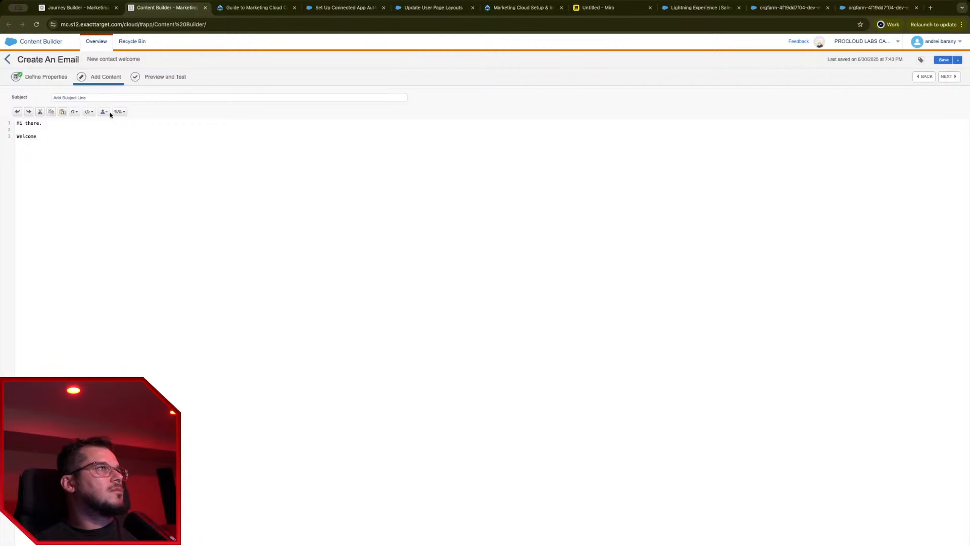
Step: Set the subject to 'Welcome to us', preview, and return to the content list
{"action": "left_click", "coordinate": [117, 97]}
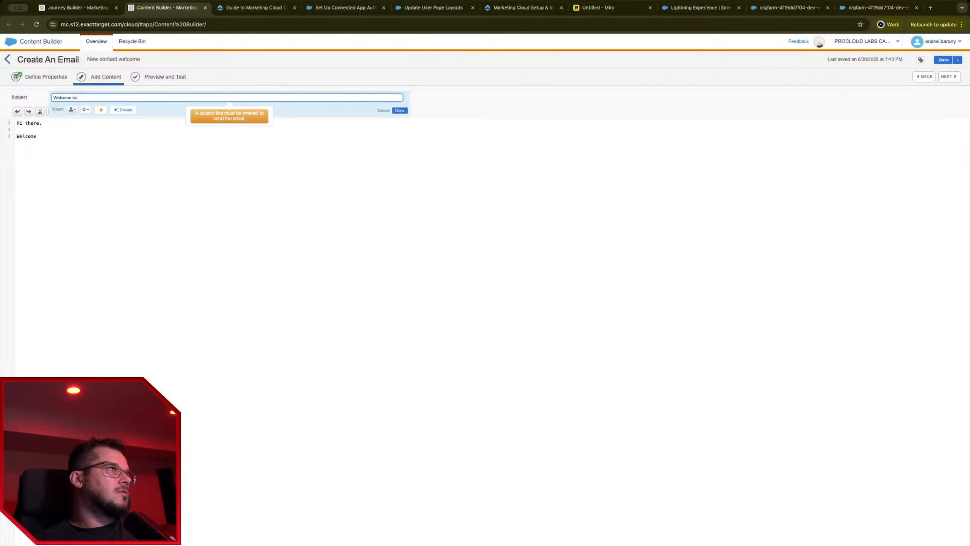
{"action": "left_click", "coordinate": [399, 110]}
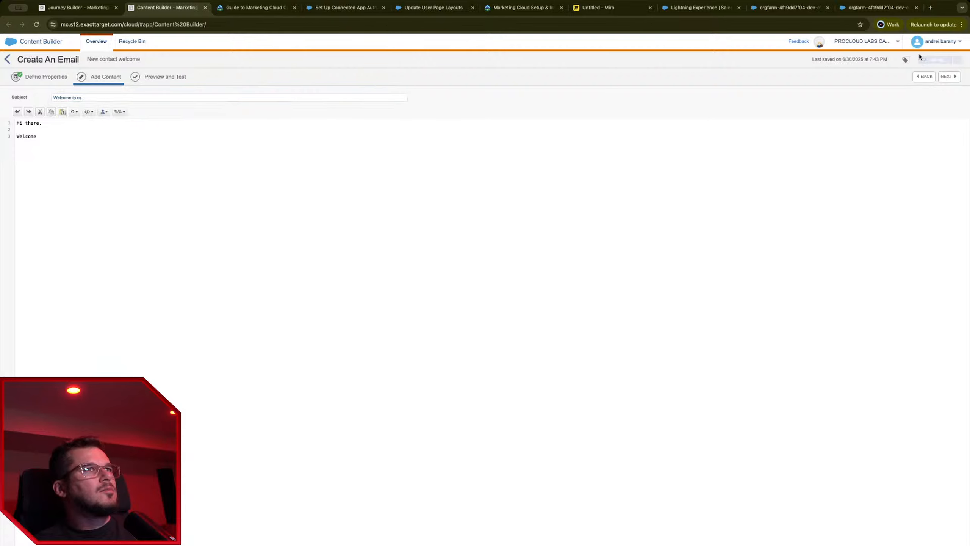
{"action": "left_click", "coordinate": [951, 77]}
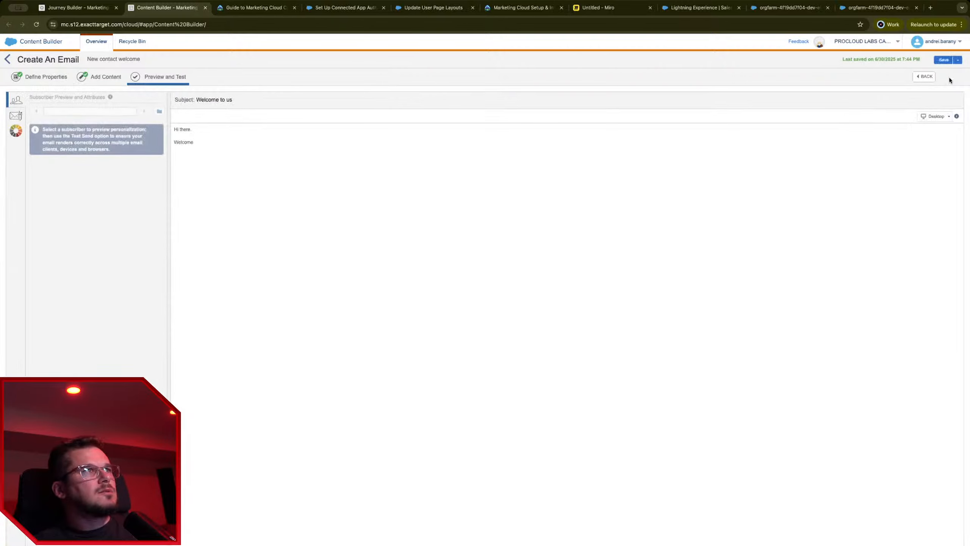
{"action": "left_click", "coordinate": [8, 59]}
{"action": "mouse_move", "coordinate": [10, 42]}
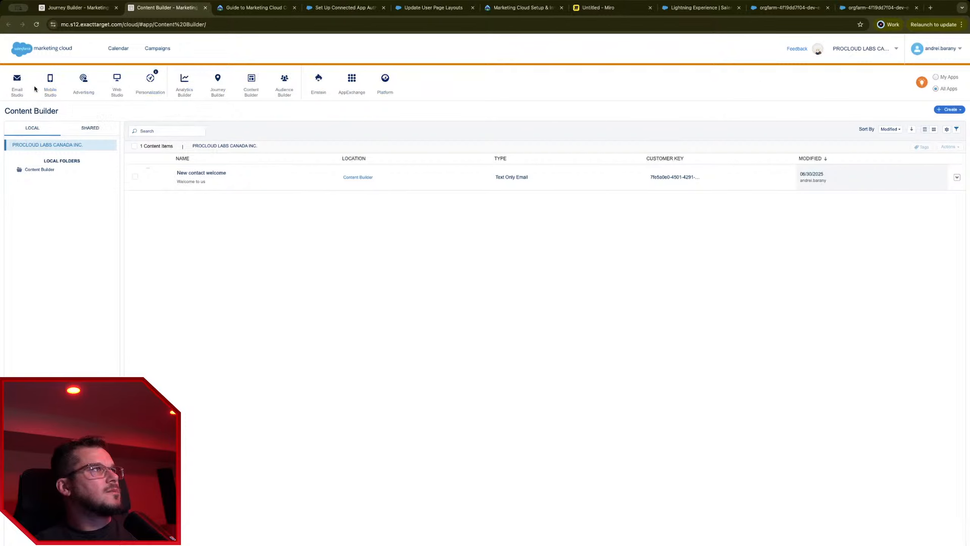
Step: Open Email Studio's Admin area and launch Marketing Cloud Setup in another tab
{"action": "mouse_move", "coordinate": [16, 86]}
{"action": "left_click", "coordinate": [27, 109]}
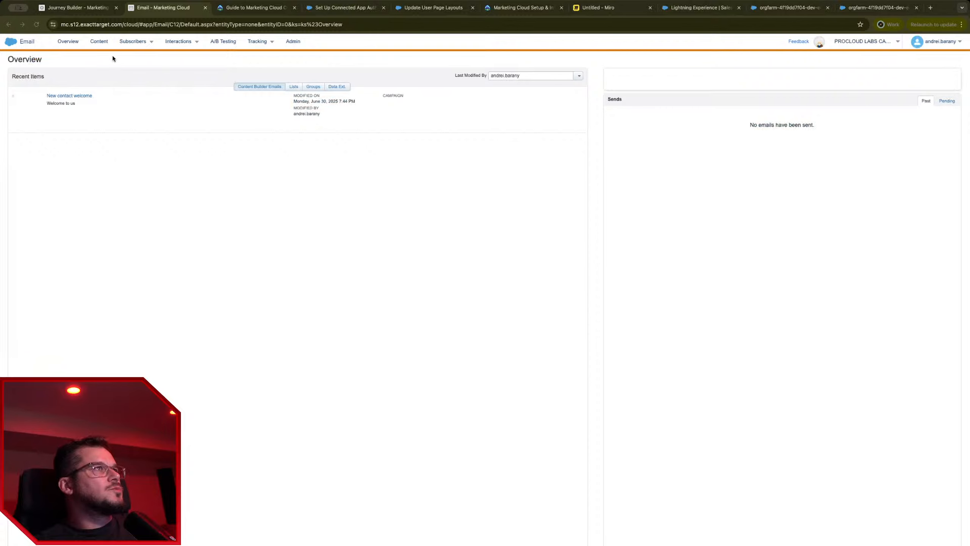
{"action": "left_click", "coordinate": [294, 42]}
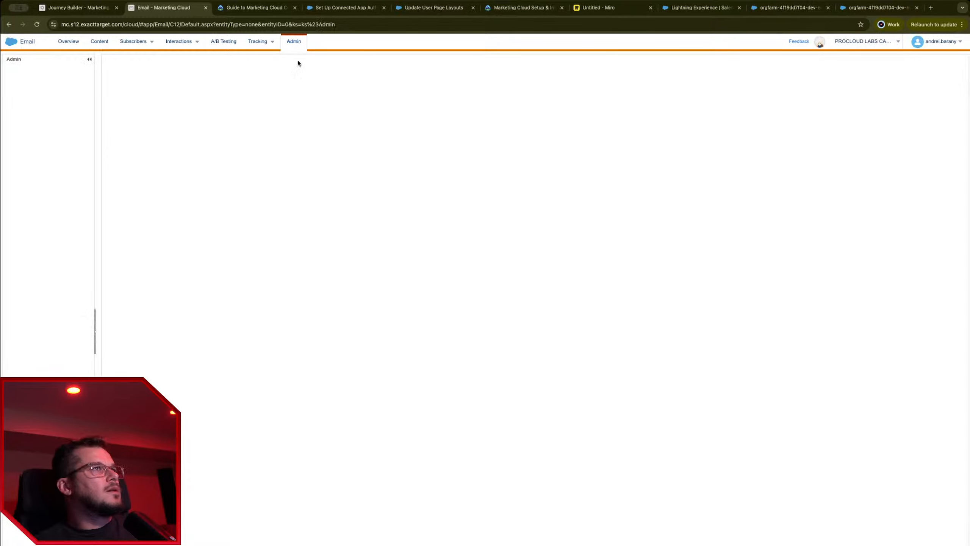
{"action": "mouse_move", "coordinate": [940, 45]}
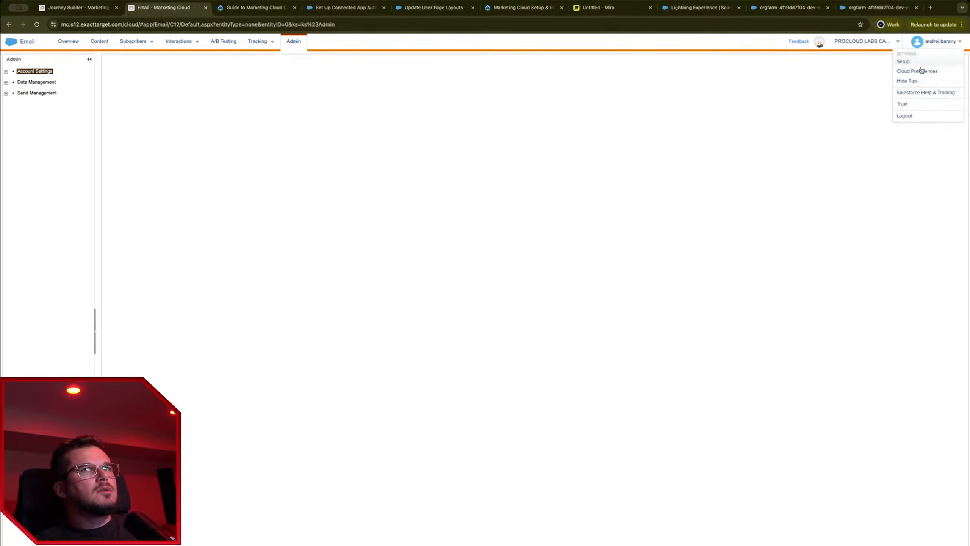
{"action": "left_click", "coordinate": [917, 61], "text": "super"}
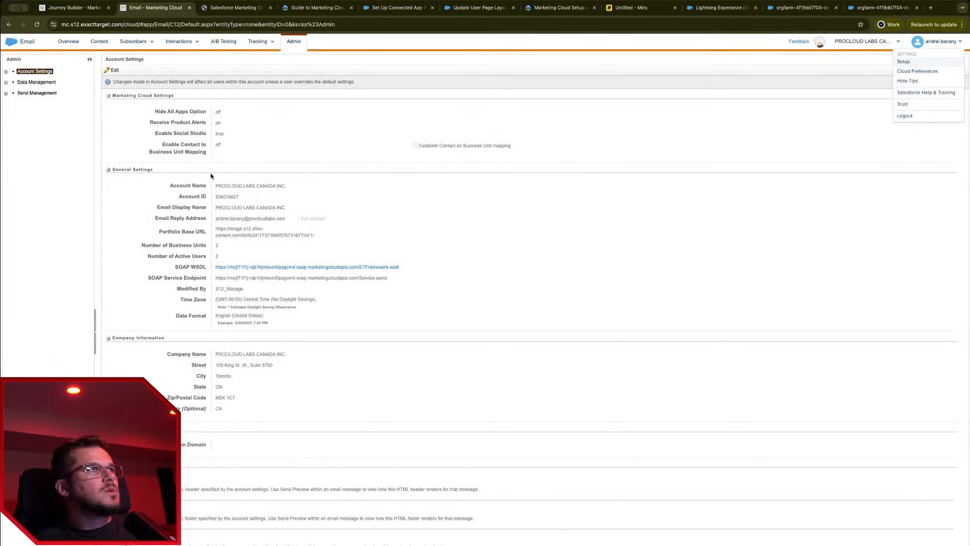
Step: Verify the default sender profile's from email address and confirm the verification
{"action": "left_click", "coordinate": [6, 93]}
{"action": "left_click", "coordinate": [27, 101]}
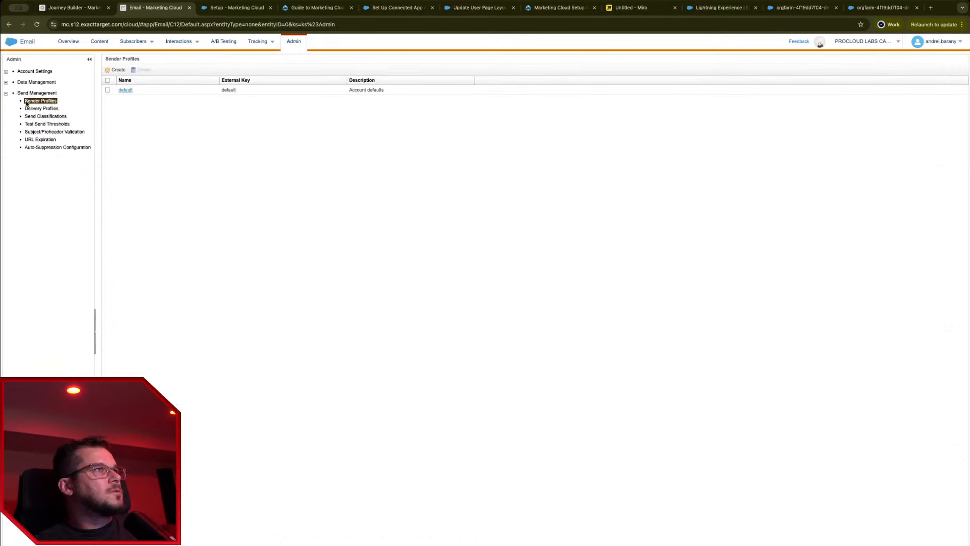
{"action": "left_click", "coordinate": [125, 90]}
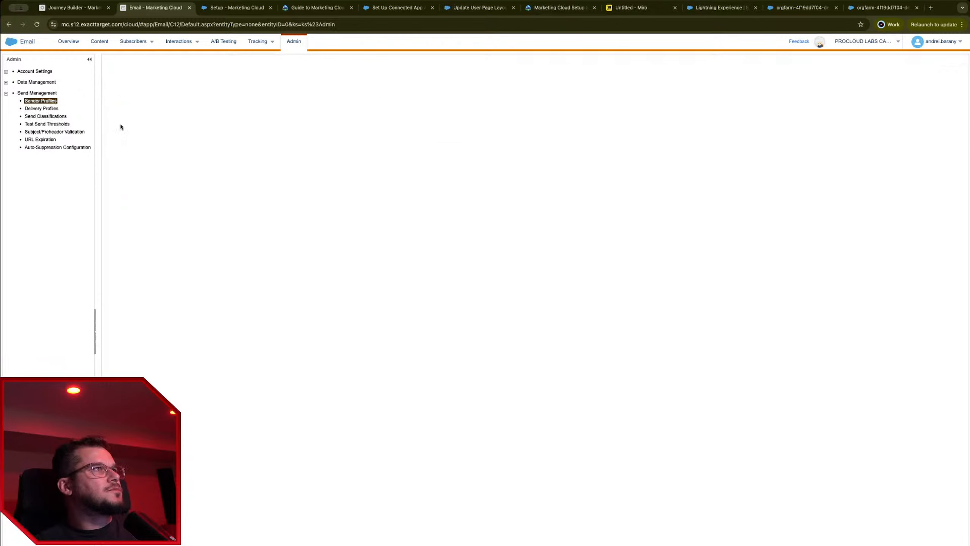
{"action": "left_click_drag", "start_coordinate": [226, 252], "coordinate": [130, 252]}
{"action": "left_click", "coordinate": [327, 283]}
{"action": "left_click", "coordinate": [305, 247]}
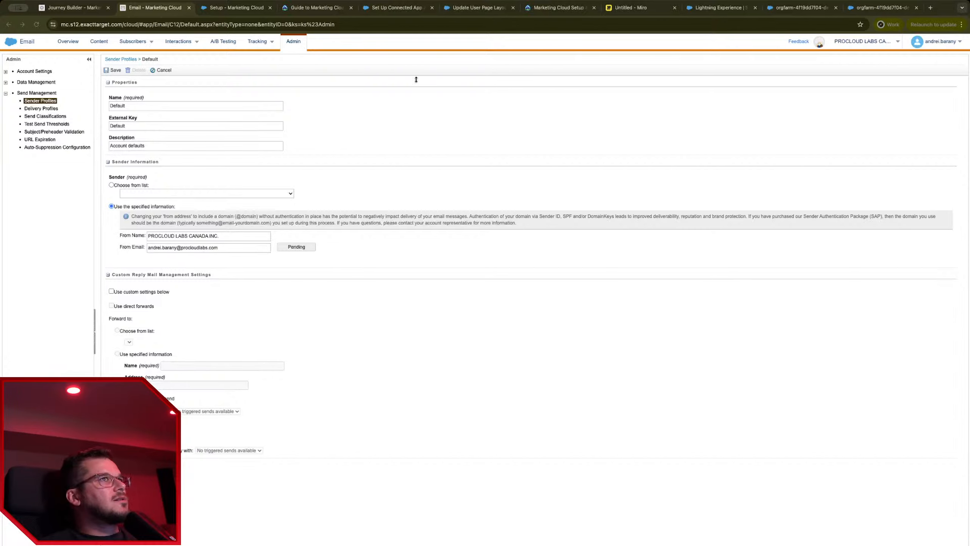
{"action": "left_click_drag", "start_coordinate": [391, 237], "coordinate": [527, 237]}
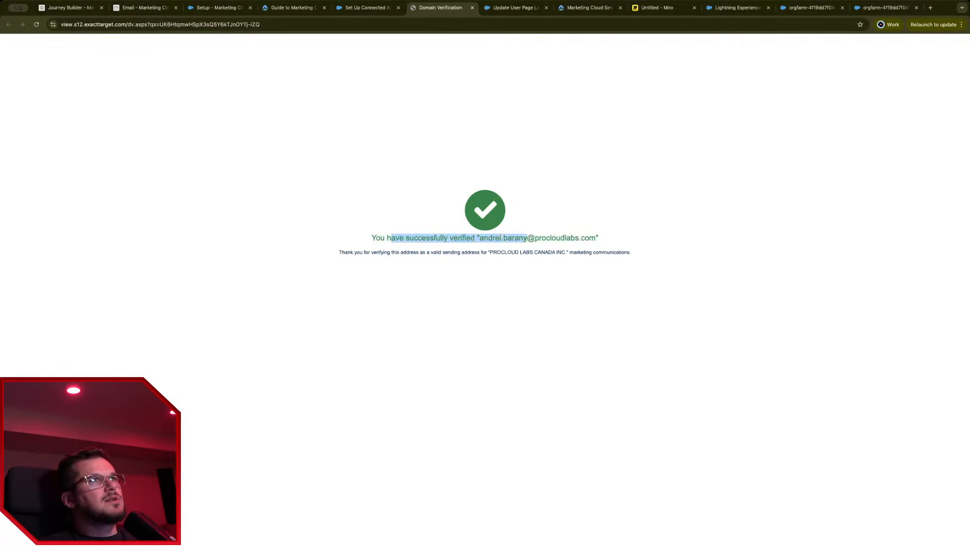
{"action": "key", "text": "super+w"}
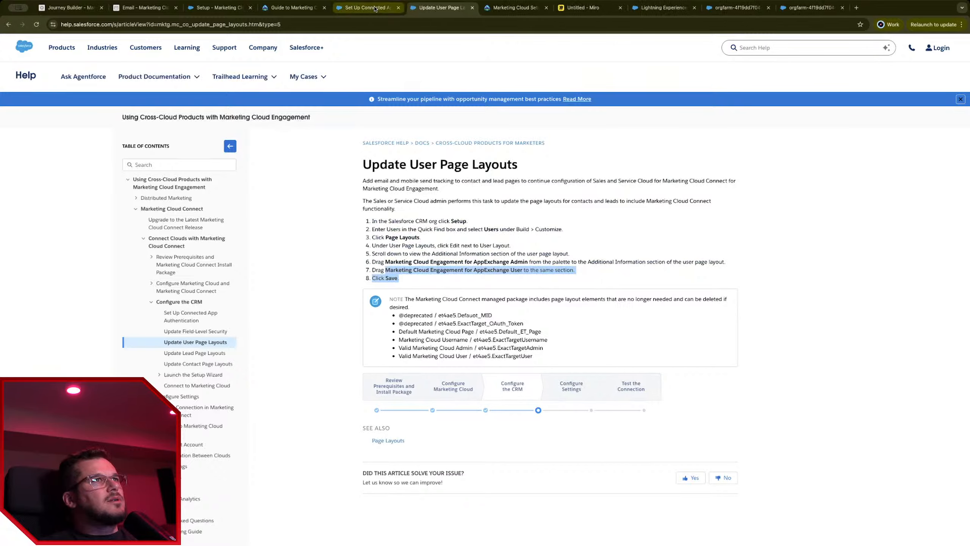
{"action": "left_click", "coordinate": [376, 9]}
{"action": "left_click", "coordinate": [145, 7]}
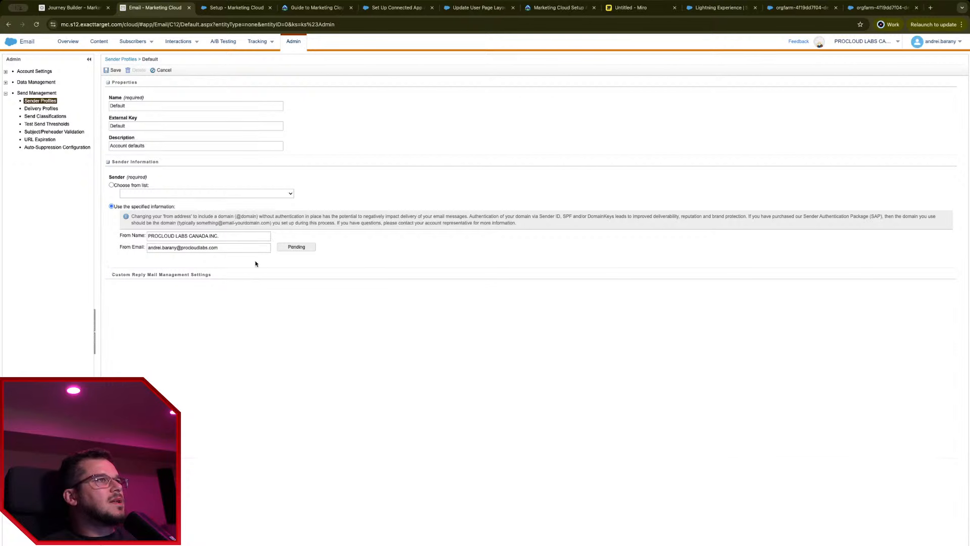
Step: Check the custom reply settings and delivery profiles, then open Marketing Cloud Setup
{"action": "left_click", "coordinate": [193, 276]}
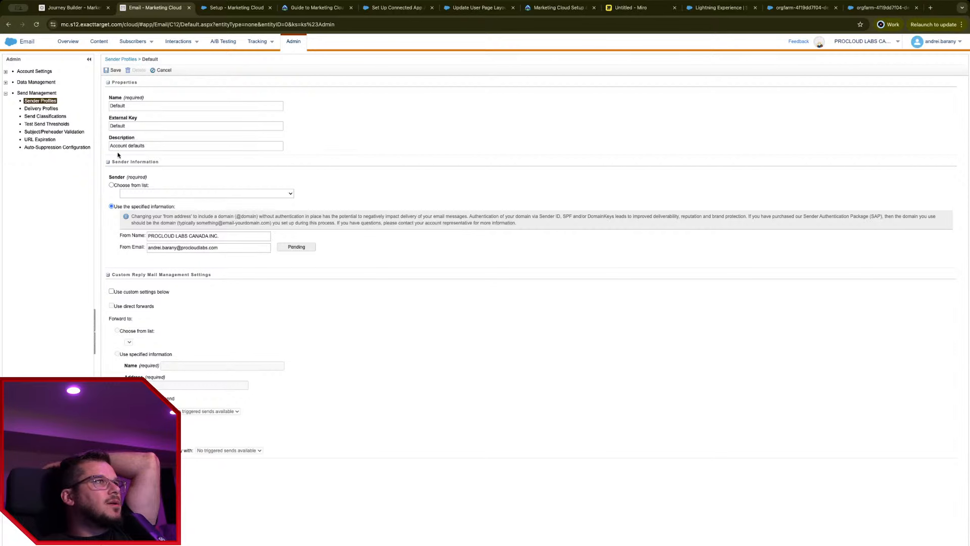
{"action": "left_click", "coordinate": [55, 109]}
{"action": "mouse_move", "coordinate": [202, 50]}
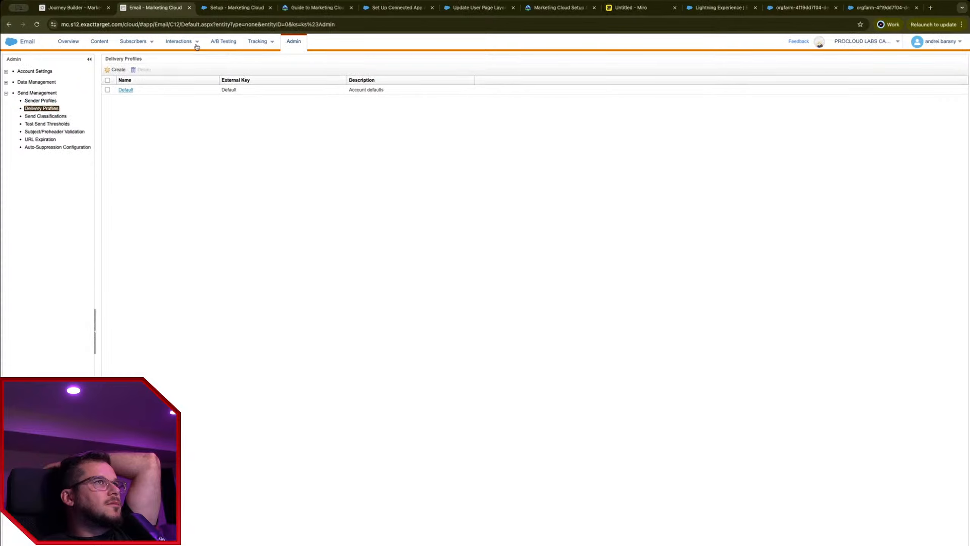
{"action": "mouse_move", "coordinate": [936, 43]}
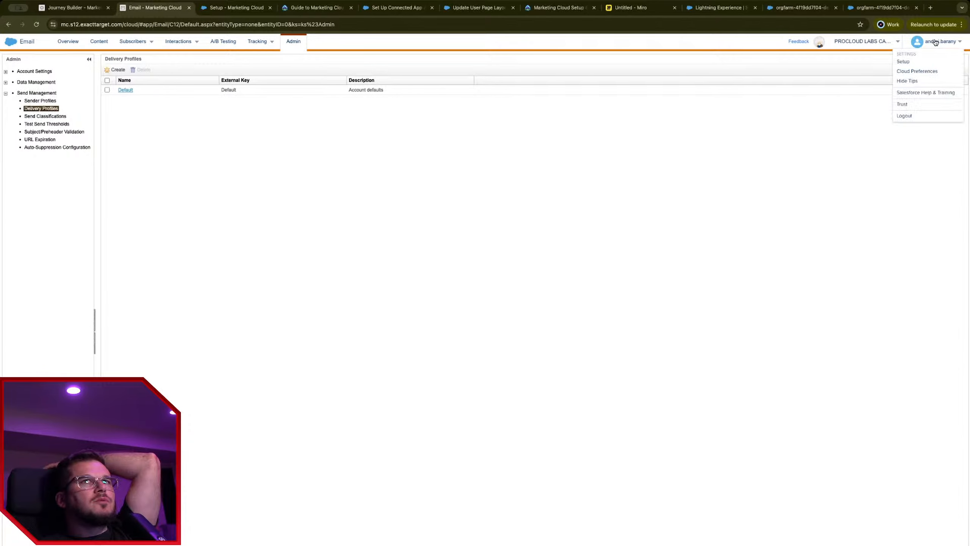
{"action": "left_click", "coordinate": [916, 63]}
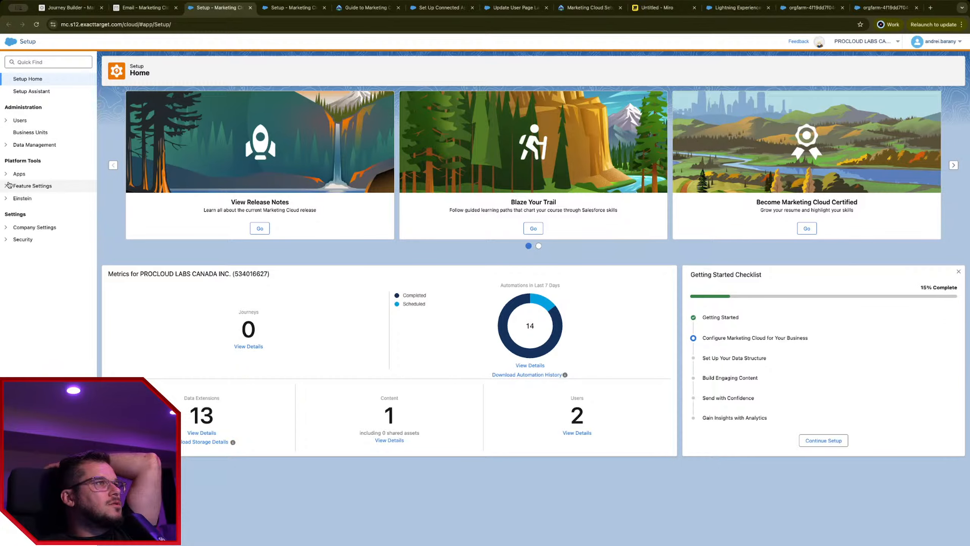
Step: Review the verified from addresses and the Default sender profile's senders in Email Studio settings
{"action": "left_click", "coordinate": [7, 186]}
{"action": "left_click", "coordinate": [15, 210]}
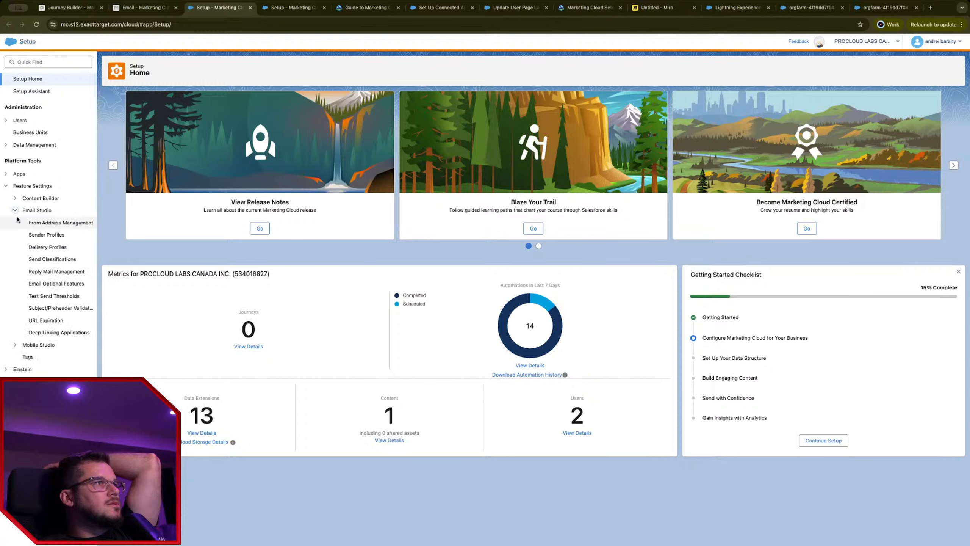
{"action": "left_click", "coordinate": [46, 234]}
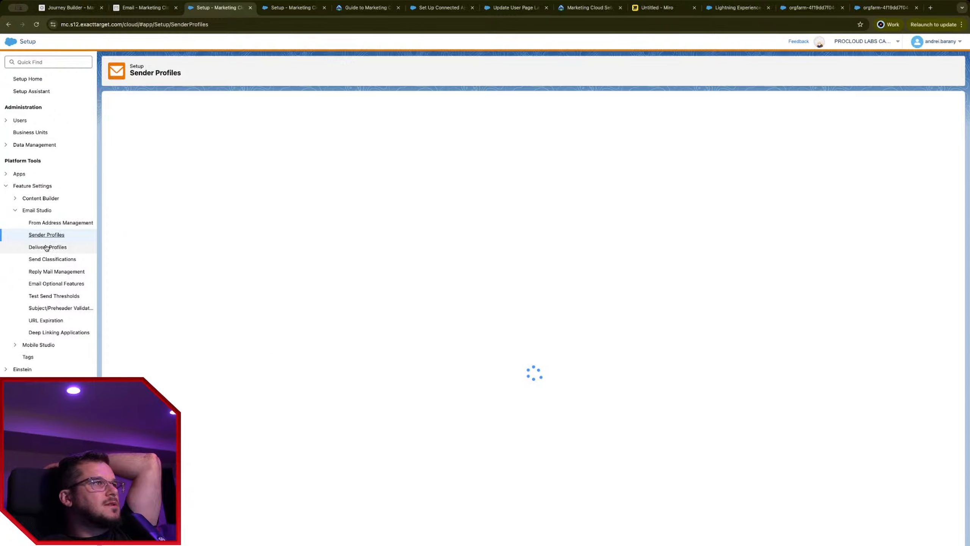
{"action": "left_click", "coordinate": [80, 222]}
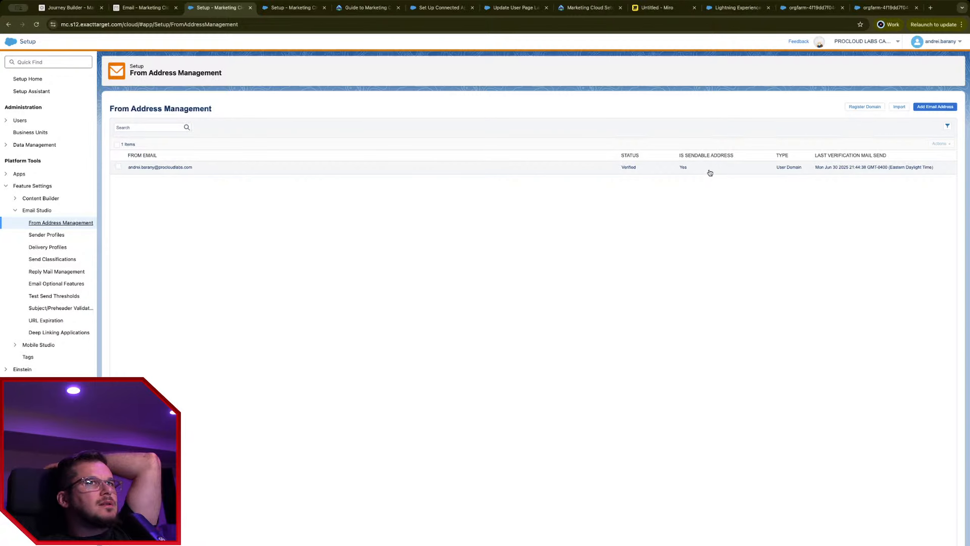
{"action": "left_click", "coordinate": [47, 235]}
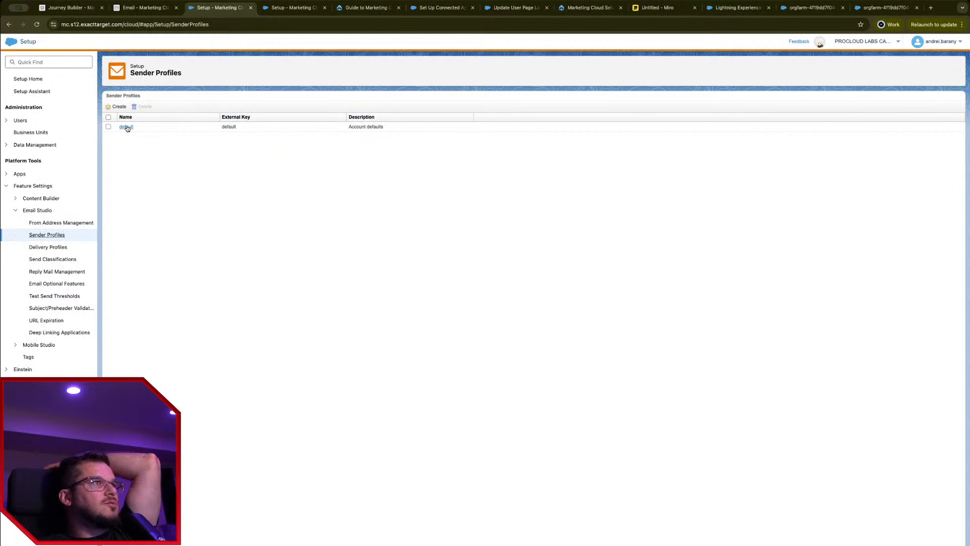
{"action": "left_click", "coordinate": [127, 127]}
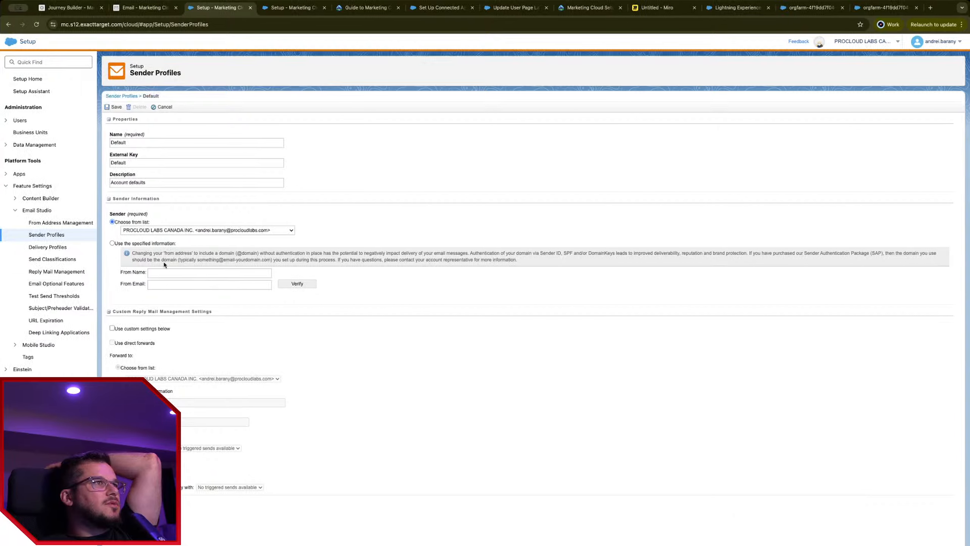
{"action": "left_click", "coordinate": [239, 231]}
{"action": "left_click", "coordinate": [442, 297]}
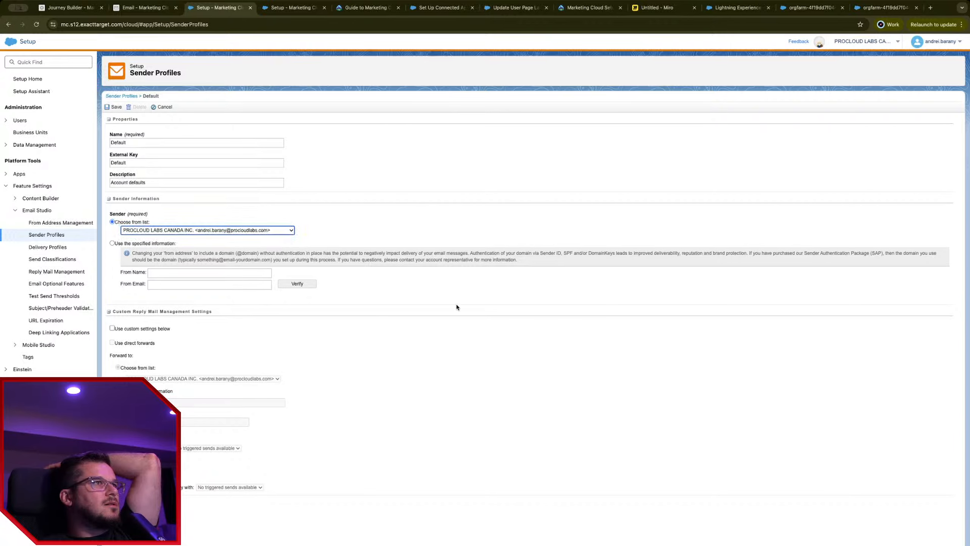
Step: Open the Default delivery profile and the Default Commercial send classification
{"action": "left_click", "coordinate": [49, 247]}
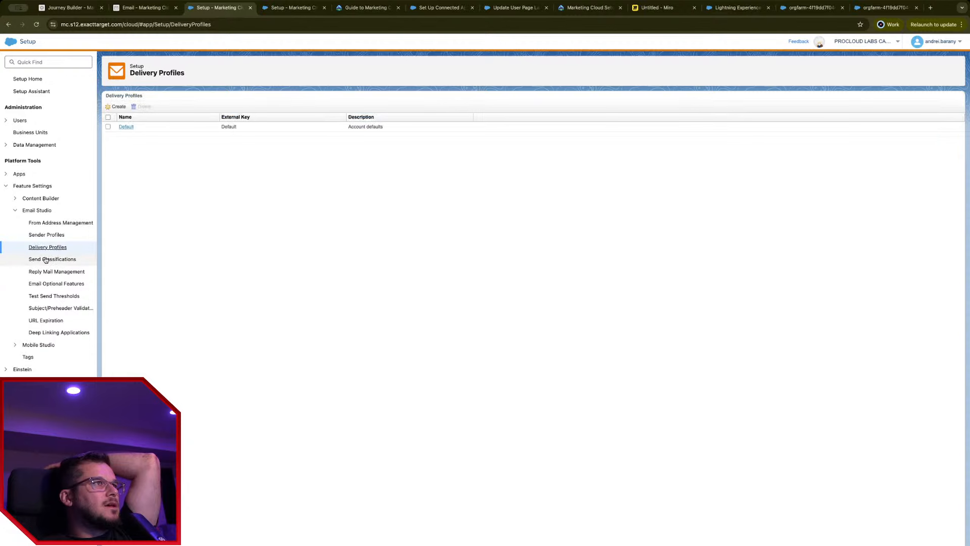
{"action": "left_click", "coordinate": [127, 127]}
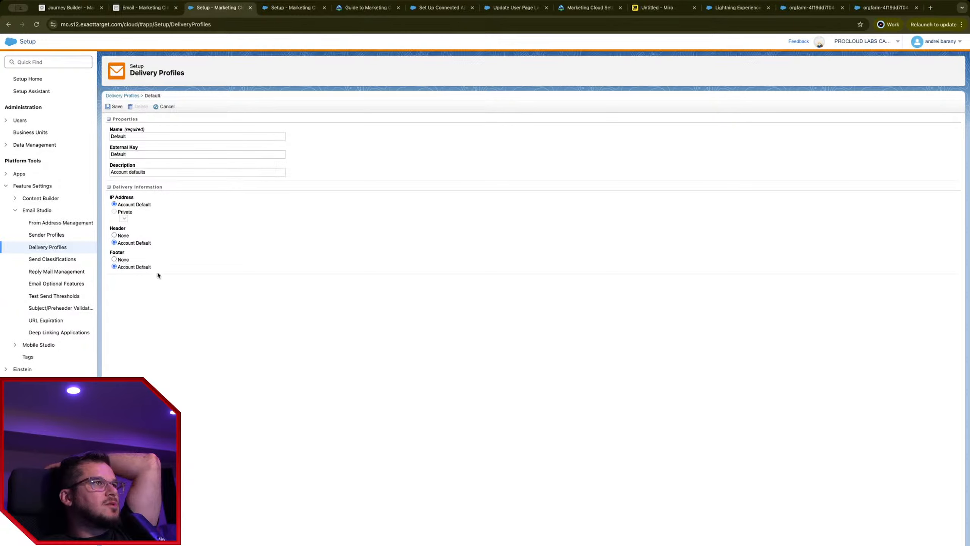
{"action": "left_click", "coordinate": [46, 260]}
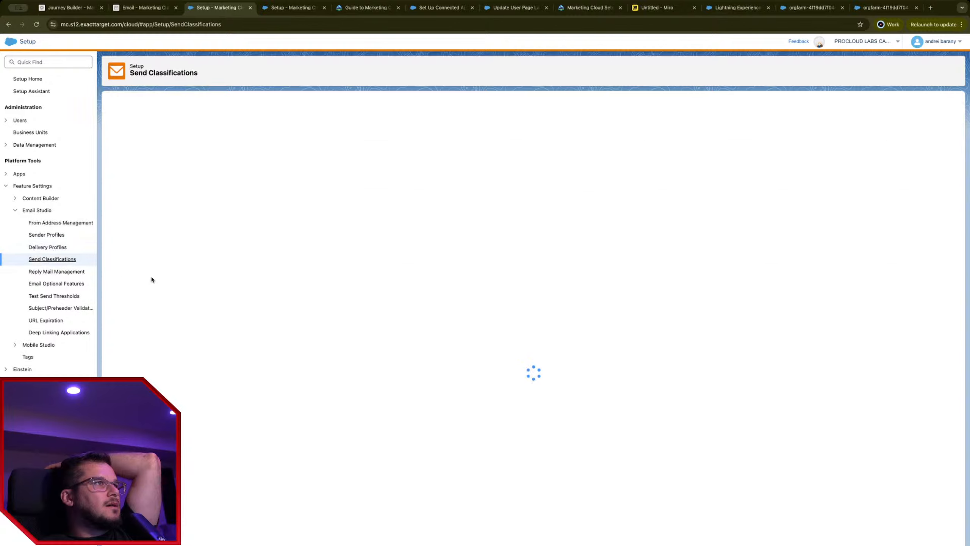
{"action": "left_click", "coordinate": [140, 127]}
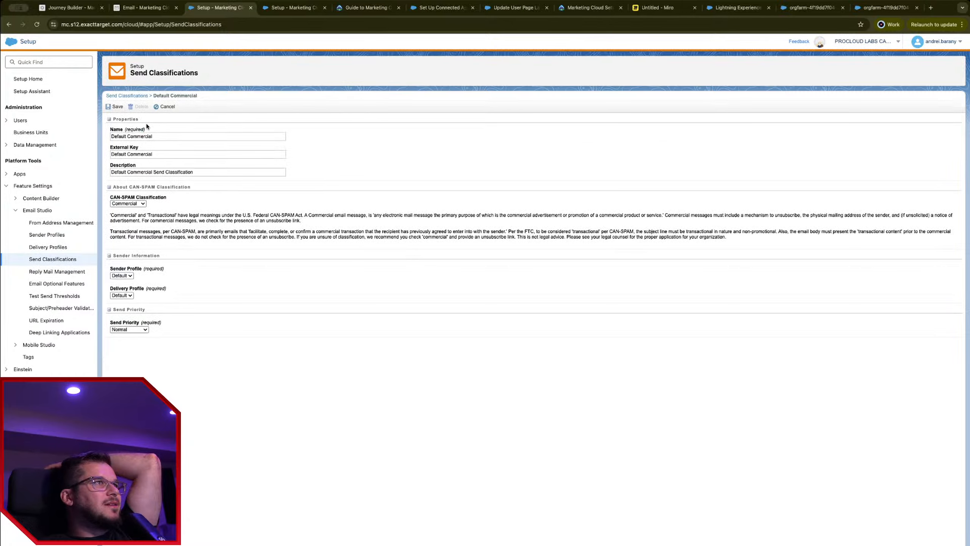
{"action": "left_click_drag", "start_coordinate": [167, 71], "coordinate": [199, 72]}
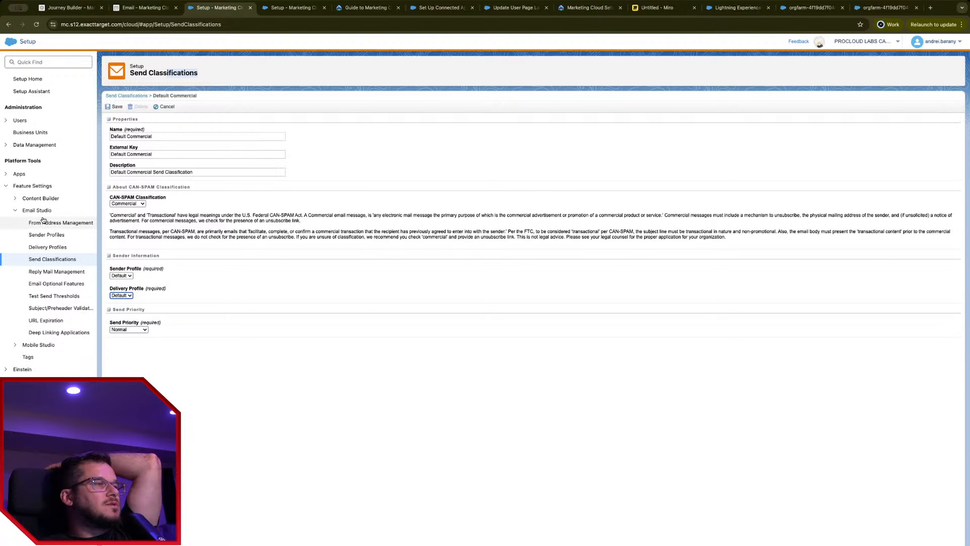
Step: Set the journey's email activity to 'New contact welcome' with default delivery options
{"action": "left_click", "coordinate": [108, 9]}
{"action": "left_click", "coordinate": [68, 8]}
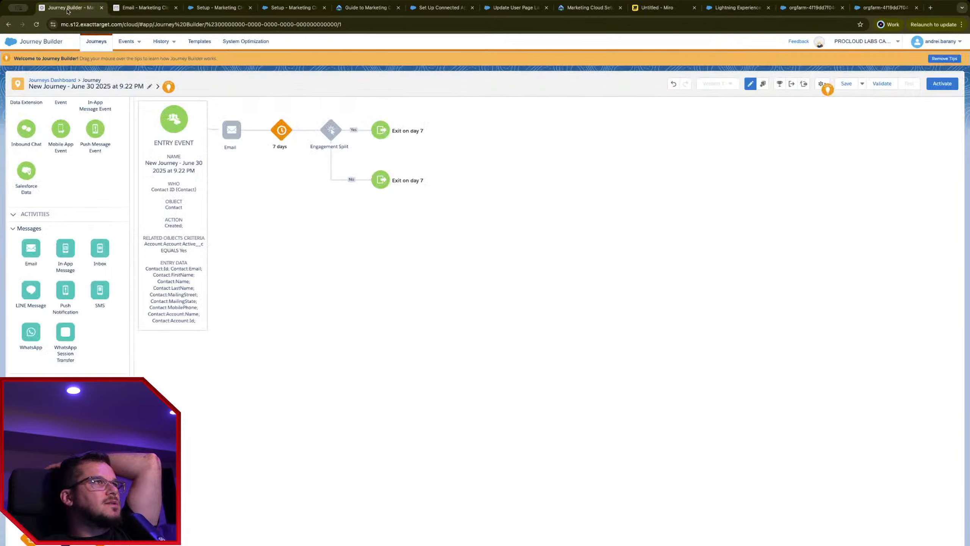
{"action": "left_click", "coordinate": [232, 131]}
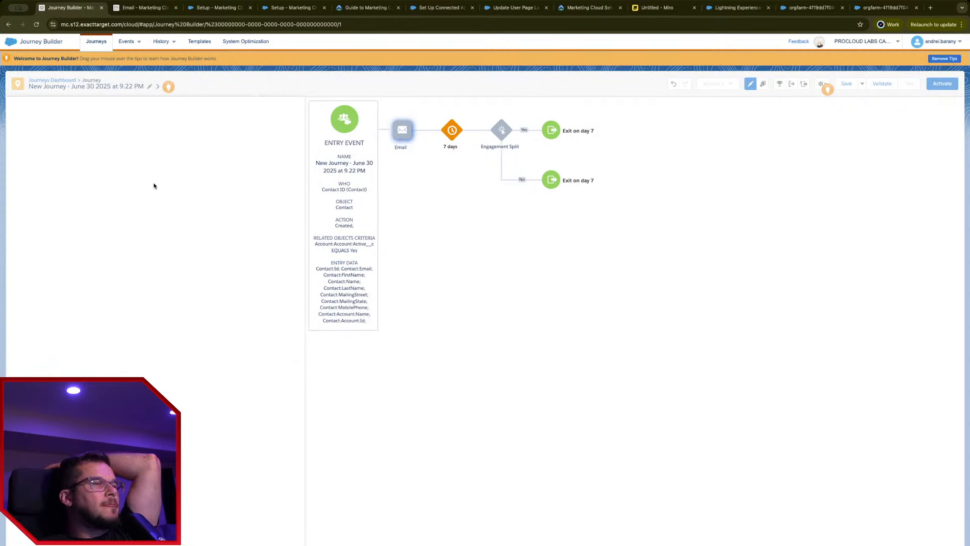
{"action": "left_click", "coordinate": [142, 261]}
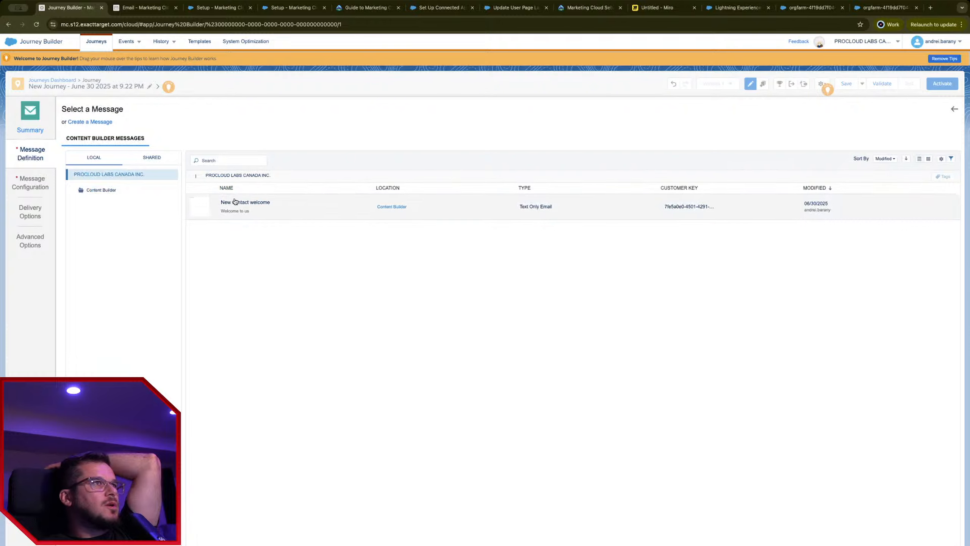
{"action": "left_click", "coordinate": [34, 187]}
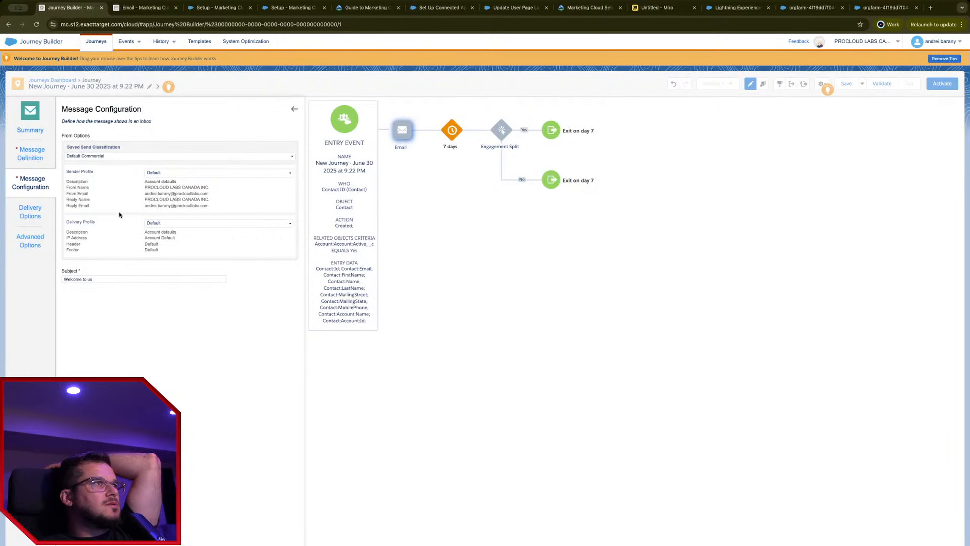
{"action": "left_click", "coordinate": [28, 220]}
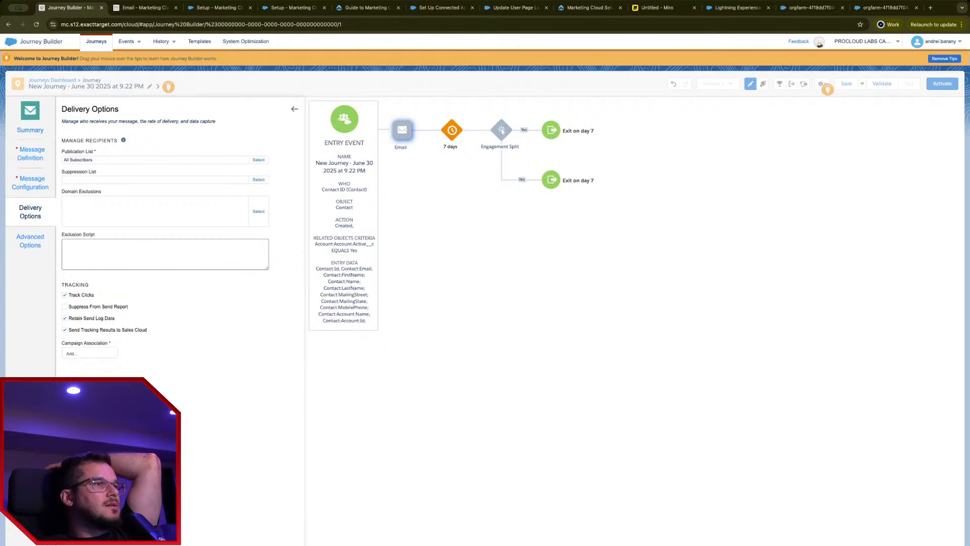
{"action": "left_click", "coordinate": [287, 542]}
{"action": "left_click", "coordinate": [286, 543]}
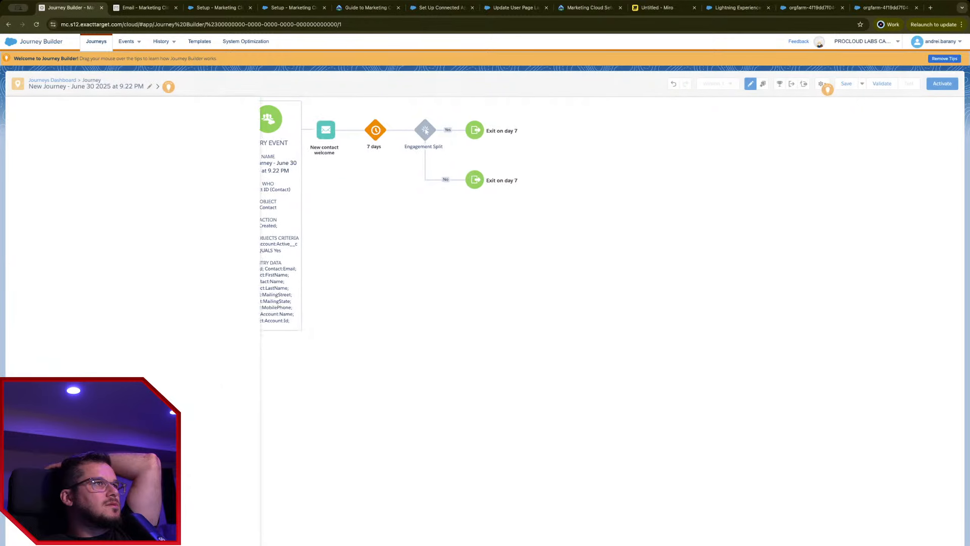
Step: Configure the engagement split on Opens of 'New contact welcome'
{"action": "left_click", "coordinate": [336, 138]}
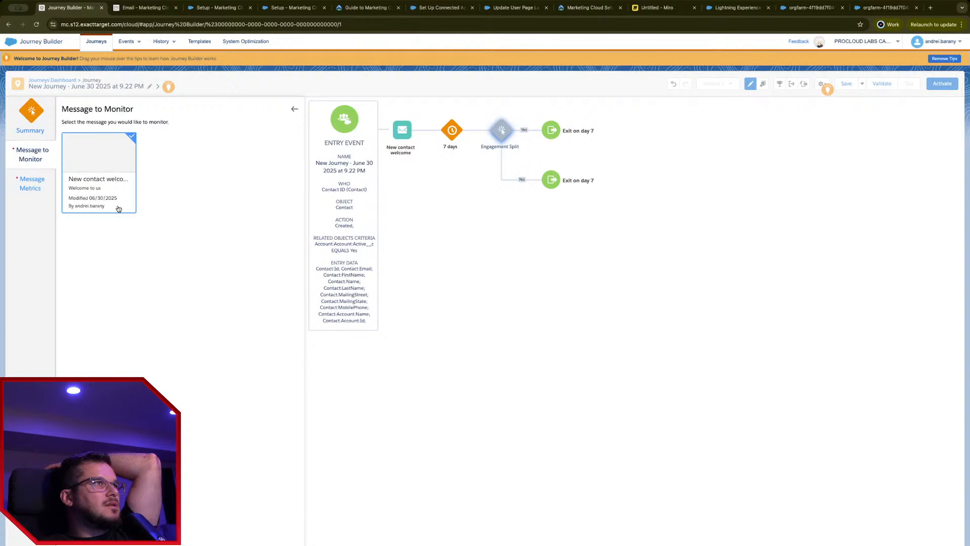
{"action": "left_click", "coordinate": [38, 190]}
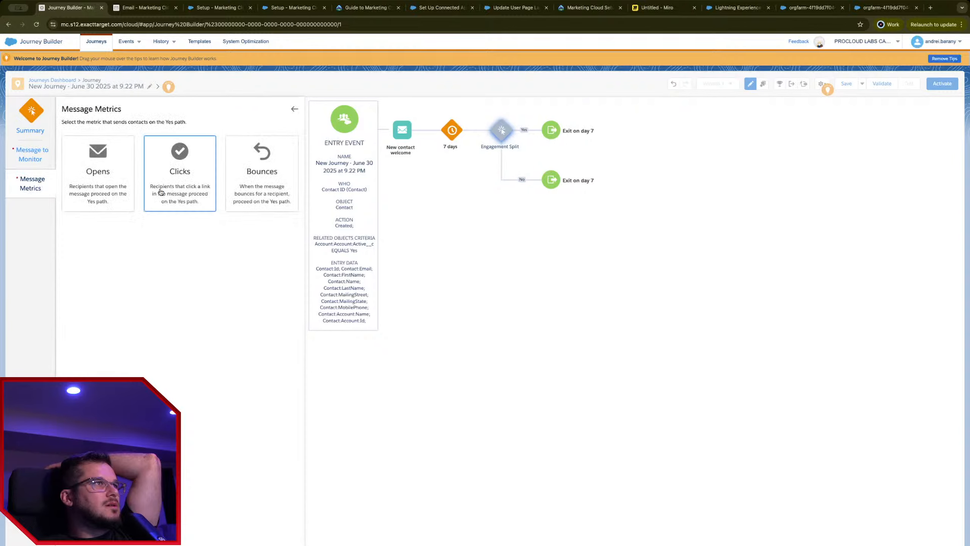
{"action": "left_click", "coordinate": [284, 542]}
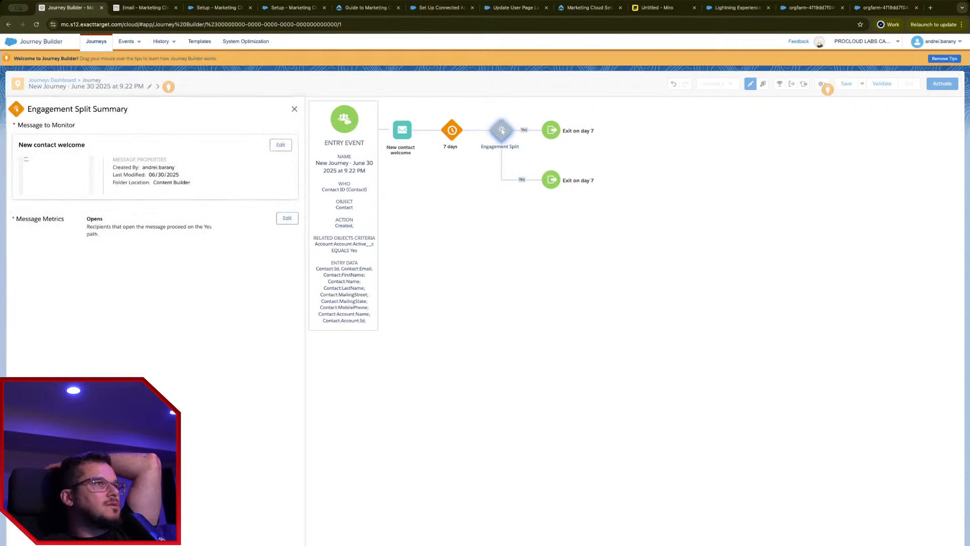
{"action": "left_click", "coordinate": [285, 543]}
Step: Change the 7-day wait to 7 minutes
{"action": "left_click", "coordinate": [282, 133]}
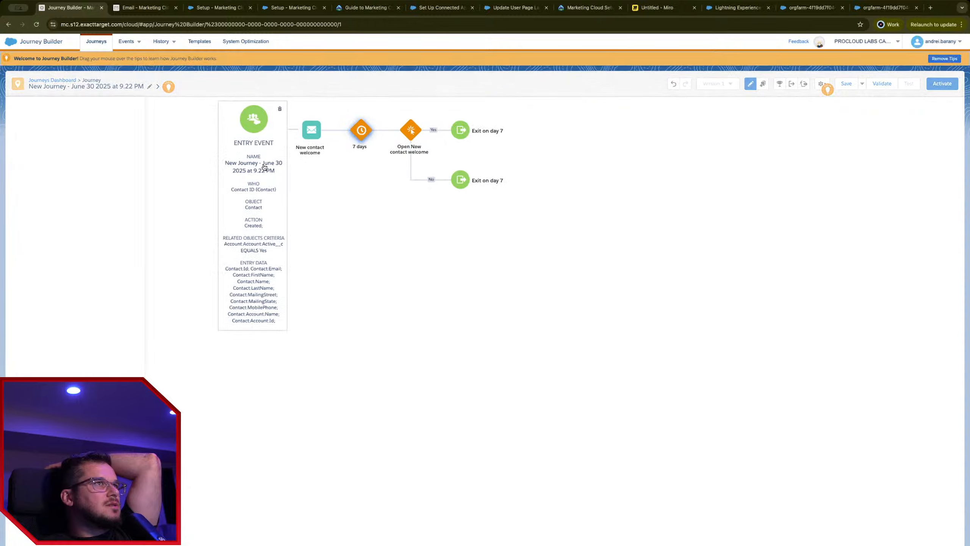
{"action": "left_click", "coordinate": [61, 148]}
{"action": "left_click", "coordinate": [72, 163]}
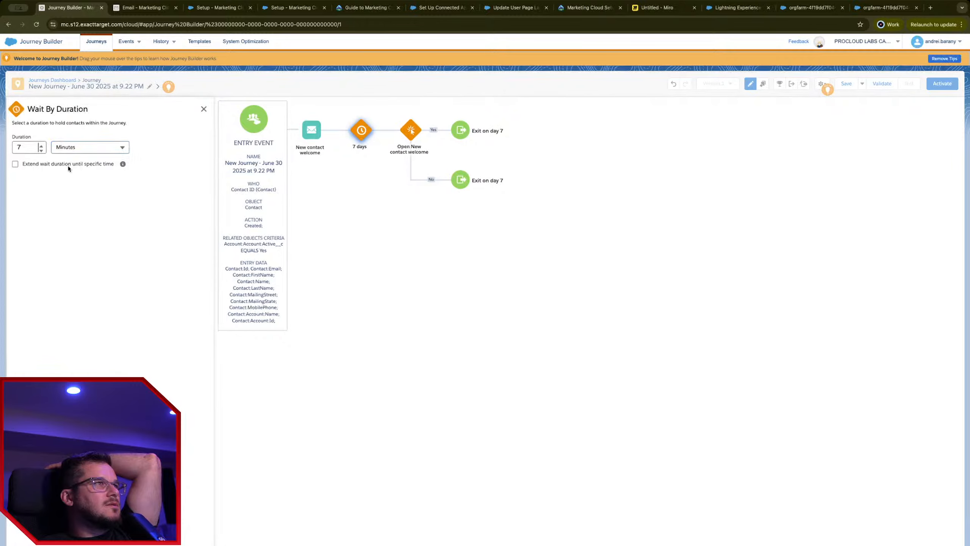
{"action": "left_click", "coordinate": [198, 543]}
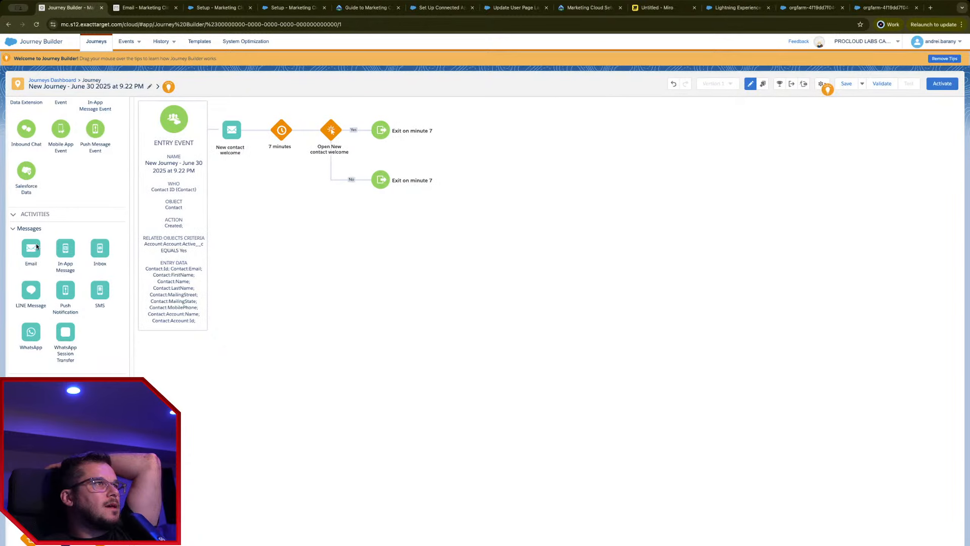
{"action": "scroll", "coordinate": [120, 352], "scroll_direction": "up", "scroll_amount": 3}
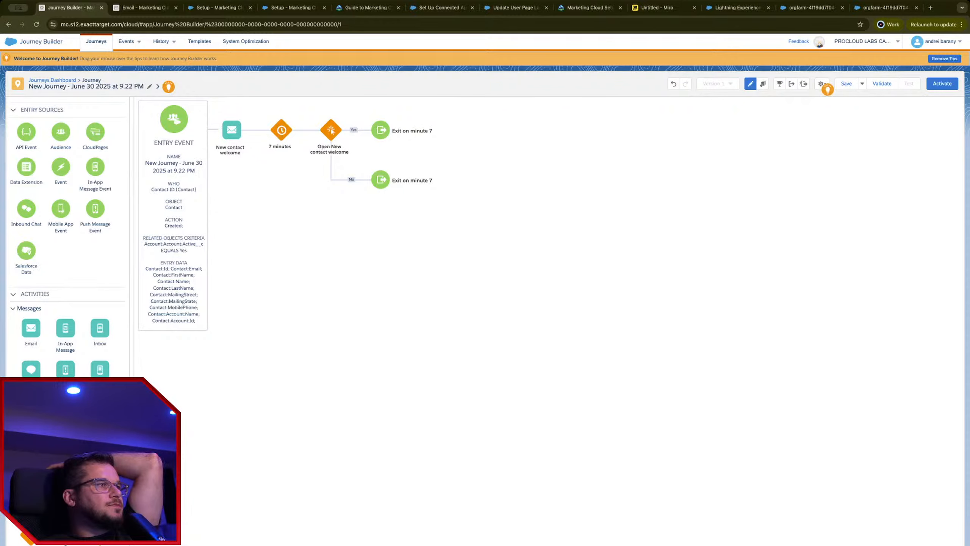
{"action": "scroll", "coordinate": [67, 237], "scroll_direction": "down", "scroll_amount": 3}
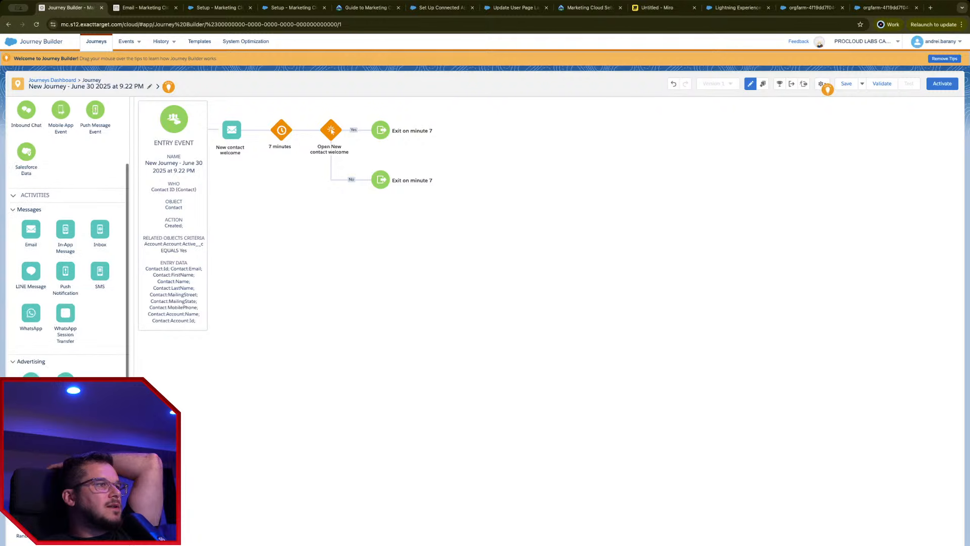
{"action": "scroll", "coordinate": [67, 268], "scroll_direction": "down", "scroll_amount": 1}
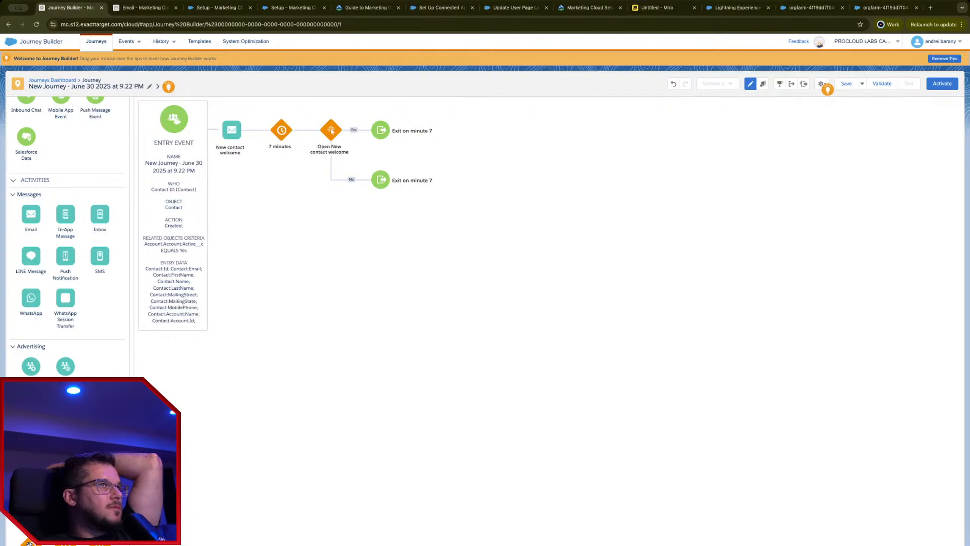
Step: Add 1-minute wait activities on both the Yes and No paths
{"action": "left_click_drag", "start_coordinate": [30, 543], "coordinate": [357, 135]}
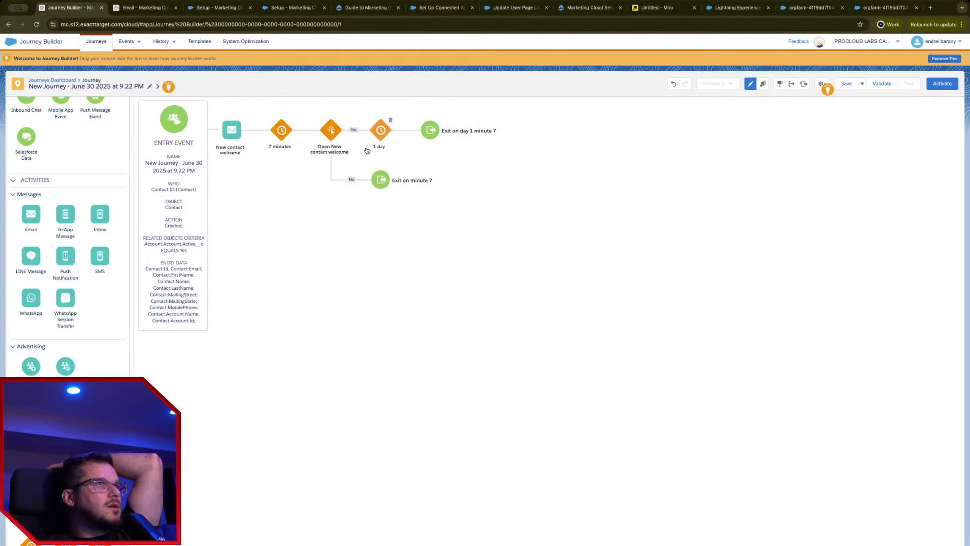
{"action": "left_click", "coordinate": [380, 131]}
{"action": "left_click", "coordinate": [82, 147]}
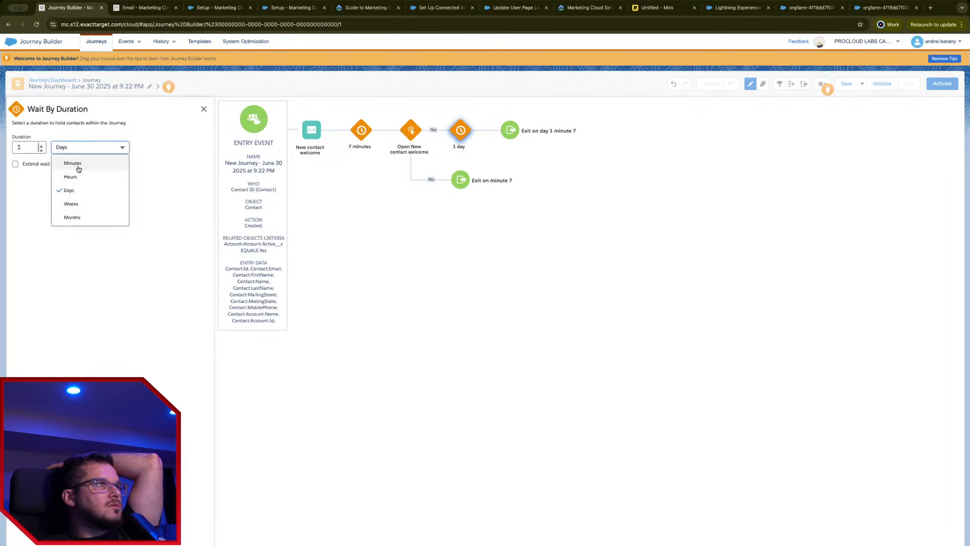
{"action": "left_click", "coordinate": [74, 164]}
{"action": "left_click", "coordinate": [204, 109]}
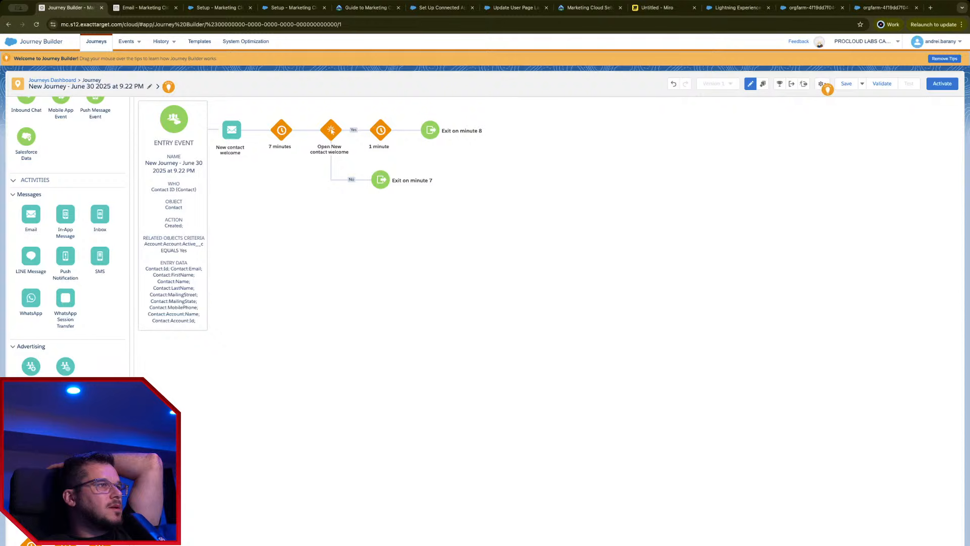
{"action": "left_click_drag", "start_coordinate": [320, 232], "coordinate": [356, 185]}
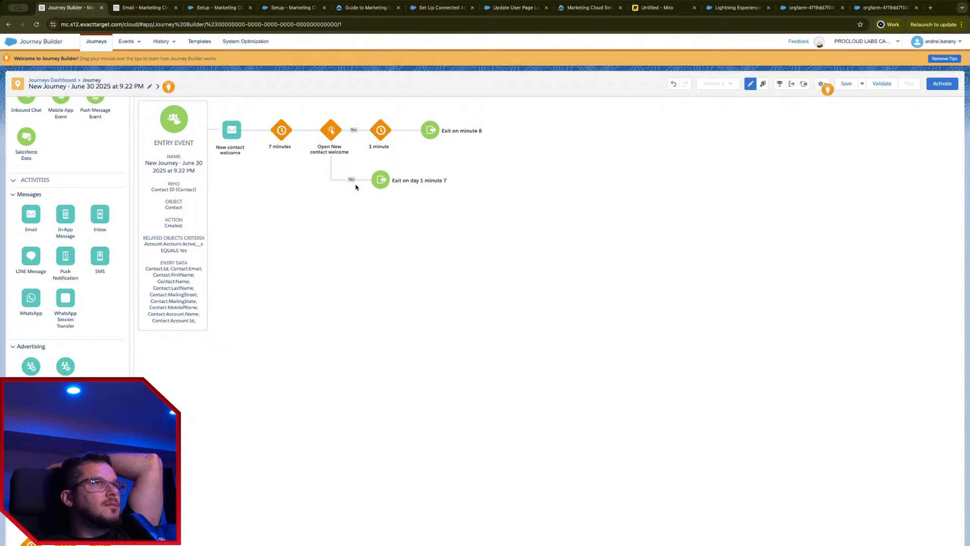
{"action": "left_click", "coordinate": [383, 178]}
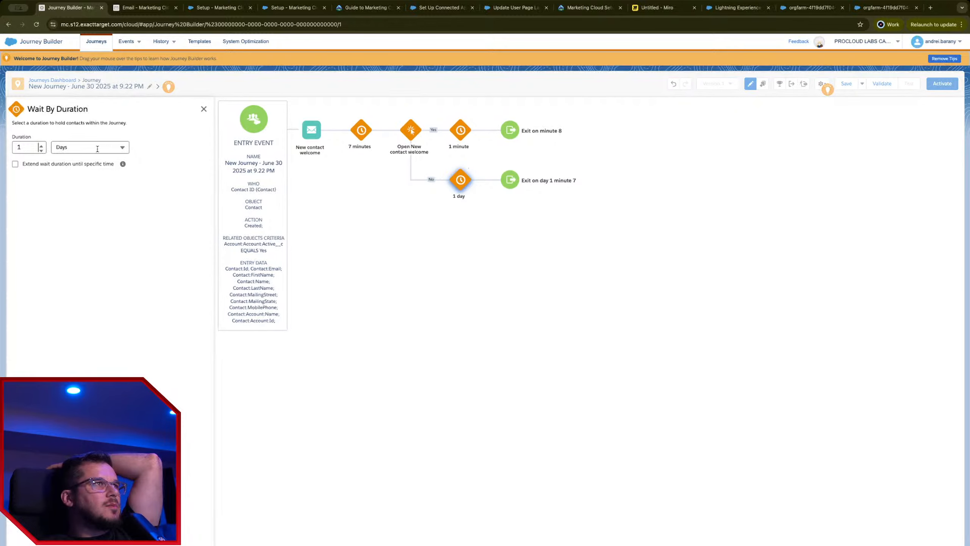
{"action": "left_click", "coordinate": [98, 147]}
{"action": "left_click", "coordinate": [83, 165]}
{"action": "left_click", "coordinate": [457, 201]}
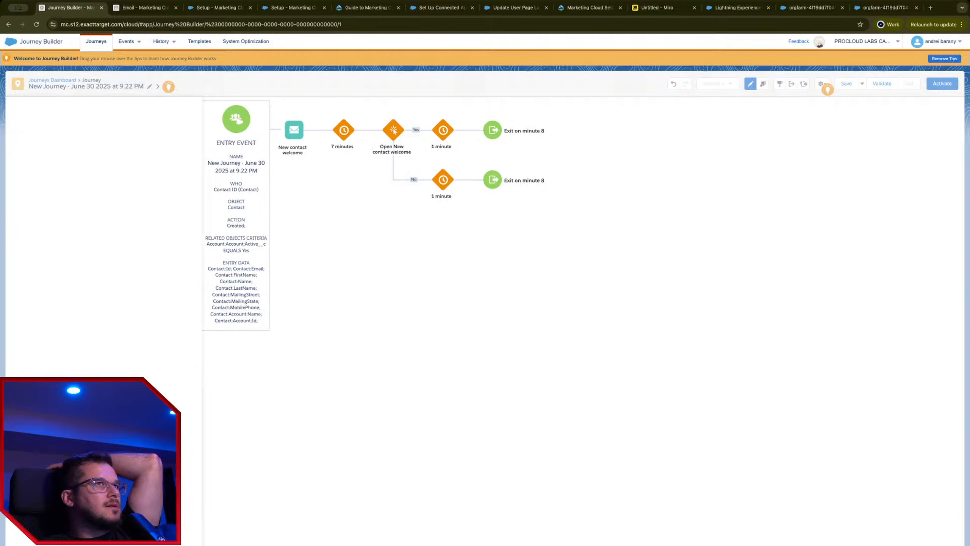
Step: Save the journey and fix the activation error by setting Contact Entry to No re-entry
{"action": "left_click", "coordinate": [847, 84]}
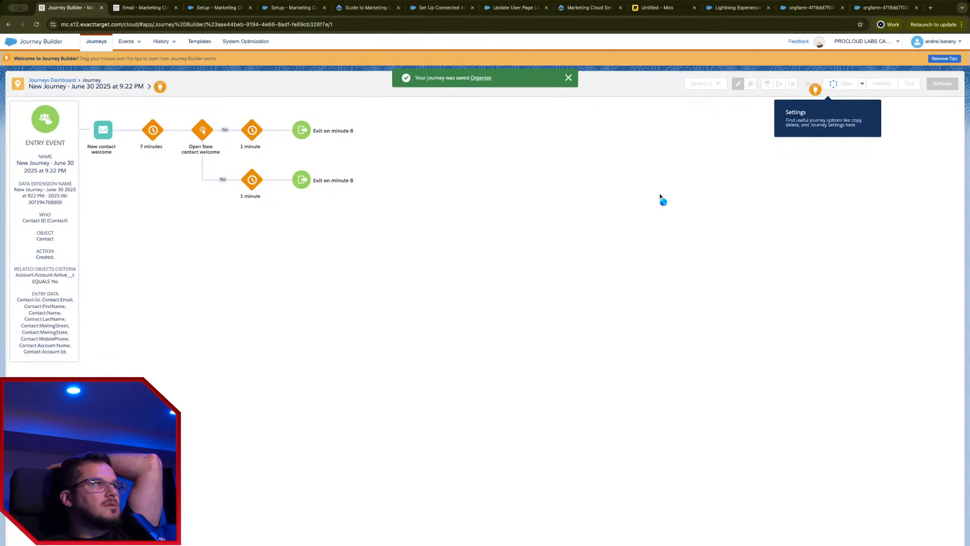
{"action": "left_click", "coordinate": [929, 84]}
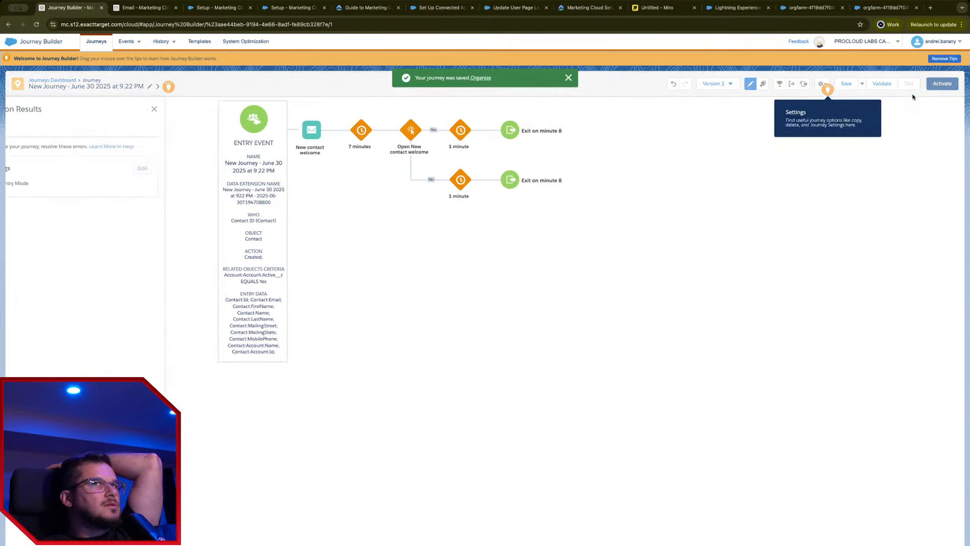
{"action": "left_click", "coordinate": [192, 168]}
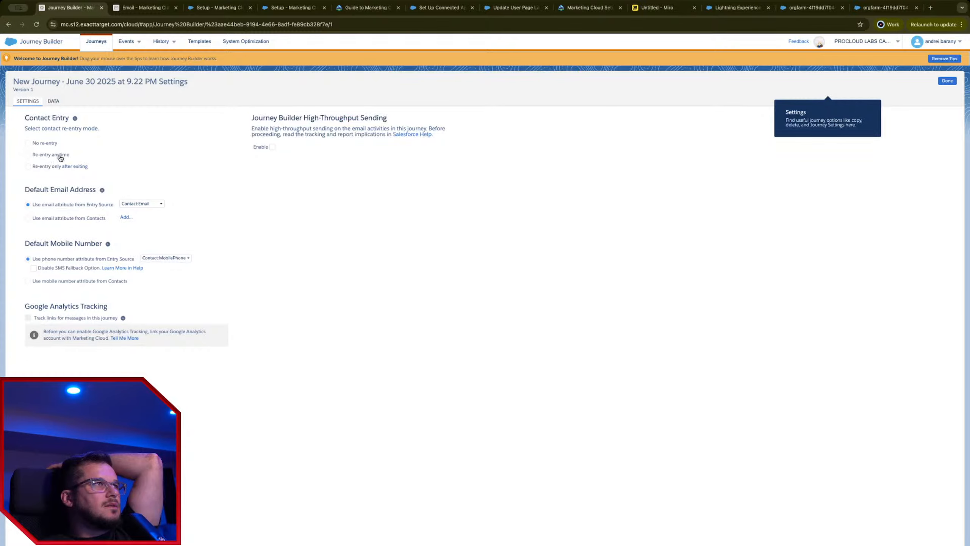
{"action": "left_click", "coordinate": [45, 155]}
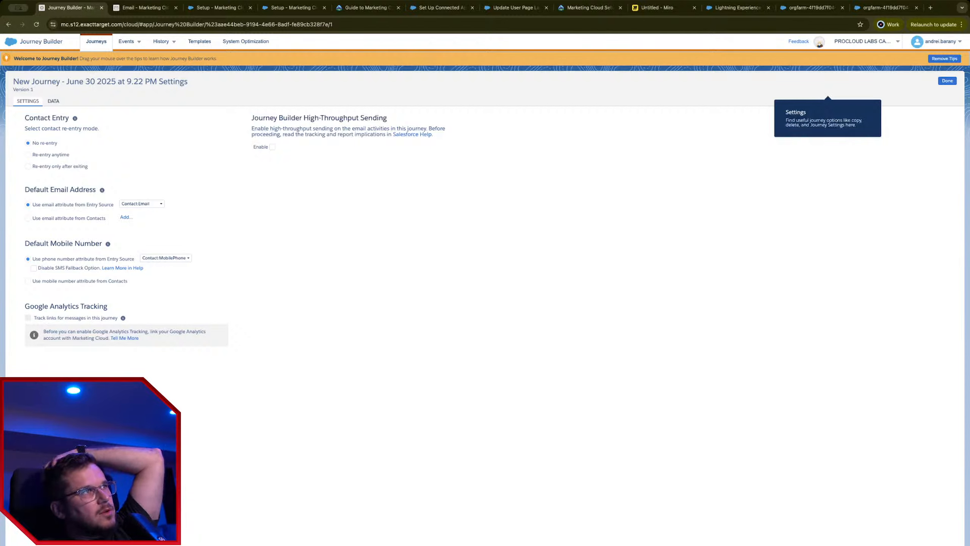
{"action": "left_click", "coordinate": [142, 203]}
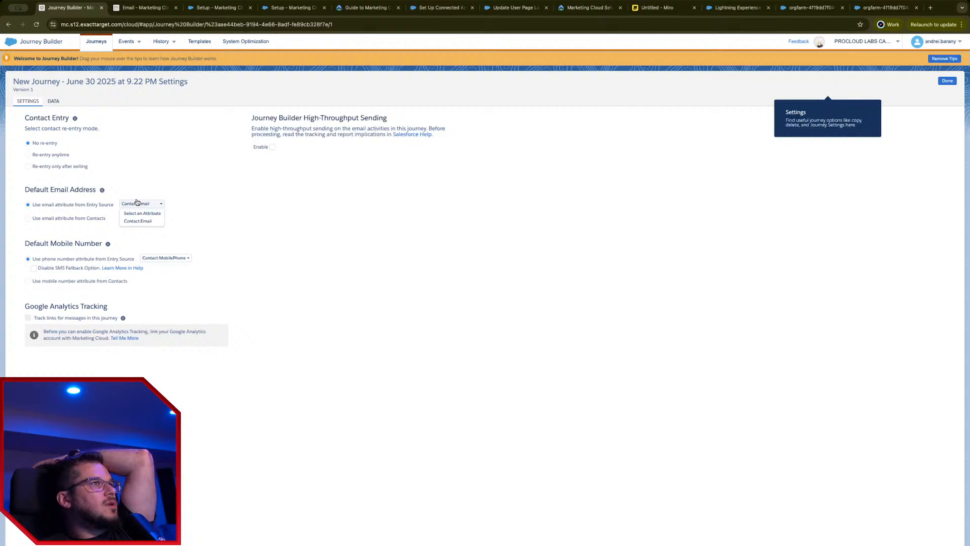
{"action": "left_click", "coordinate": [201, 208]}
Step: Close the journey settings, validate, and open the welcome email flagged for a missing mailing address
{"action": "left_click", "coordinate": [946, 81]}
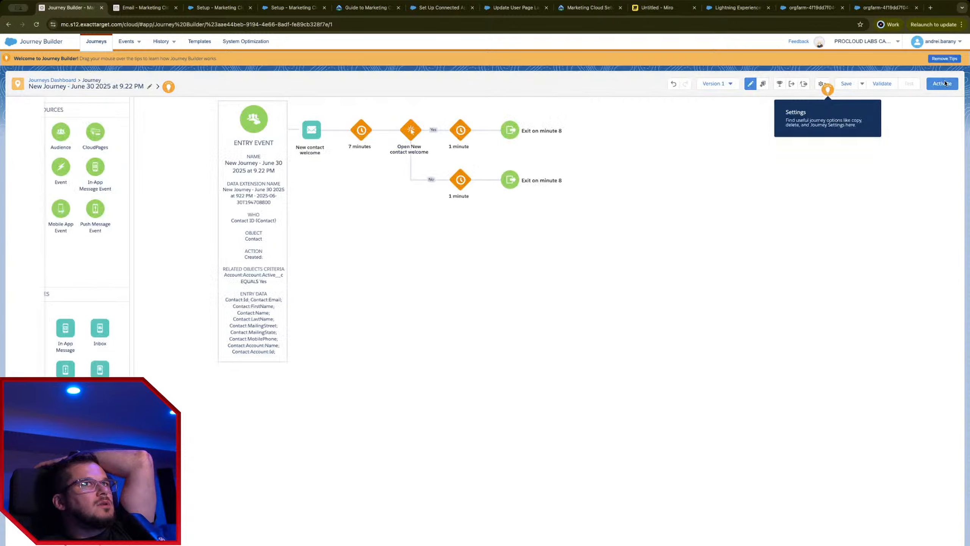
{"action": "left_click", "coordinate": [942, 84]}
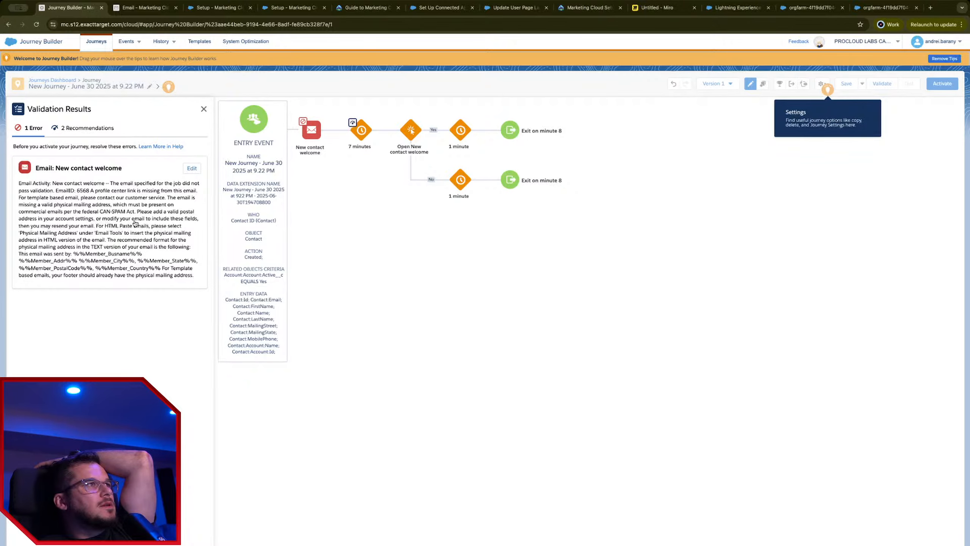
{"action": "scroll", "coordinate": [181, 150], "scroll_direction": "down", "scroll_amount": 1}
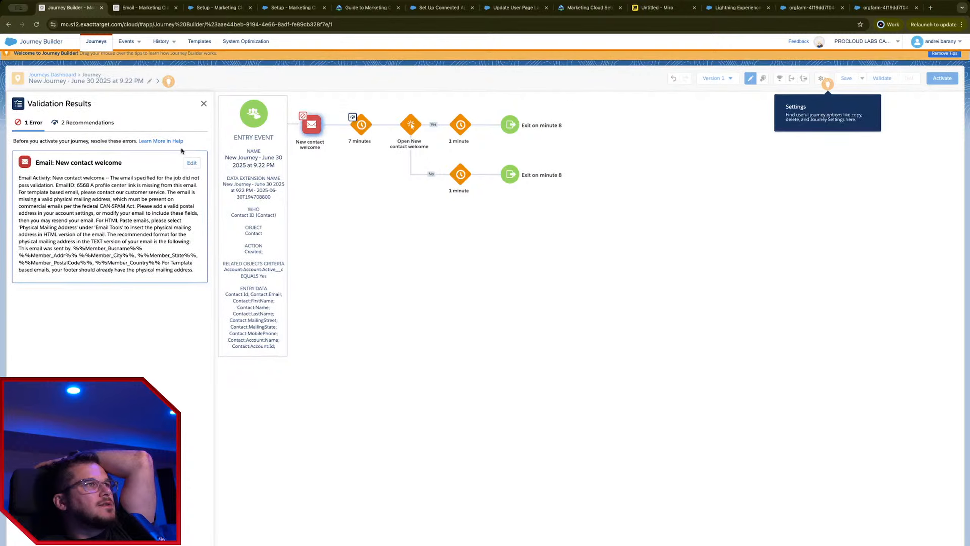
{"action": "left_click", "coordinate": [192, 163]}
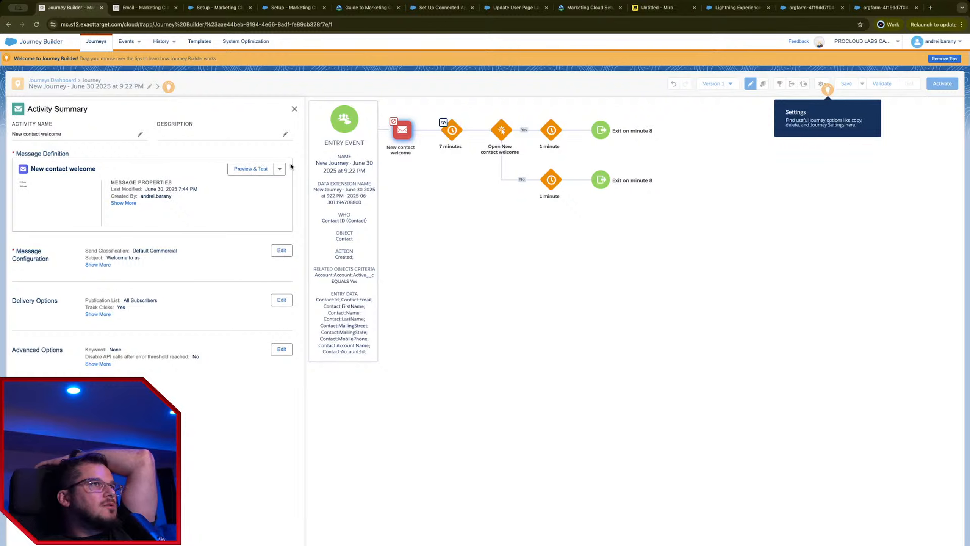
Step: Open the welcome email content and add an empty line after 'Welcome'
{"action": "left_click", "coordinate": [279, 168]}
{"action": "left_click", "coordinate": [258, 196]}
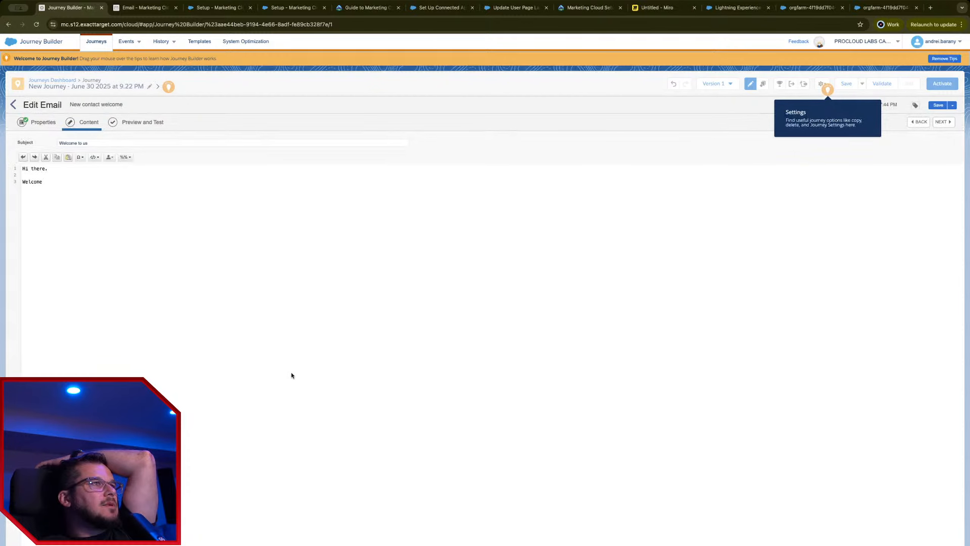
{"action": "left_click", "coordinate": [46, 182]}
{"action": "type", "text": "++"}
{"action": "key", "text": "BackSpace"}
{"action": "key", "text": "BackSpace"}
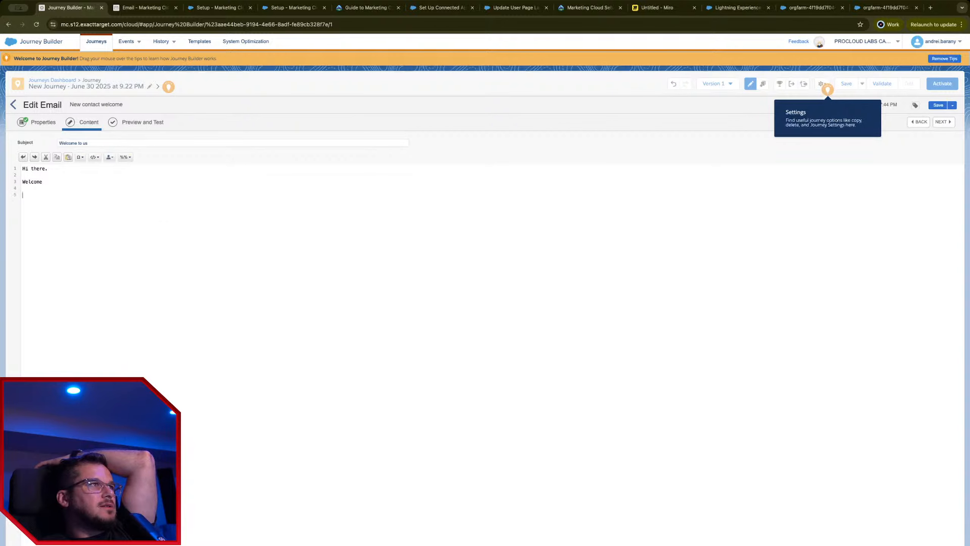
{"action": "key", "text": "Return"}
Step: Insert the Physical Mailing Address snippet into the email body, followed by blank lines
{"action": "left_click", "coordinate": [126, 157]}
{"action": "left_click", "coordinate": [81, 188]}
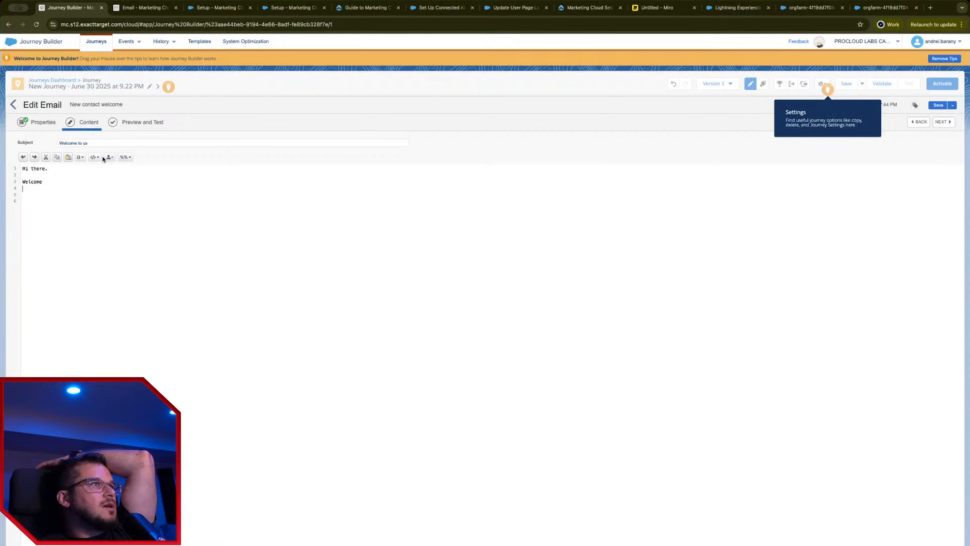
{"action": "left_click", "coordinate": [108, 156]}
{"action": "scroll", "coordinate": [130, 191], "scroll_direction": "down", "scroll_amount": 1}
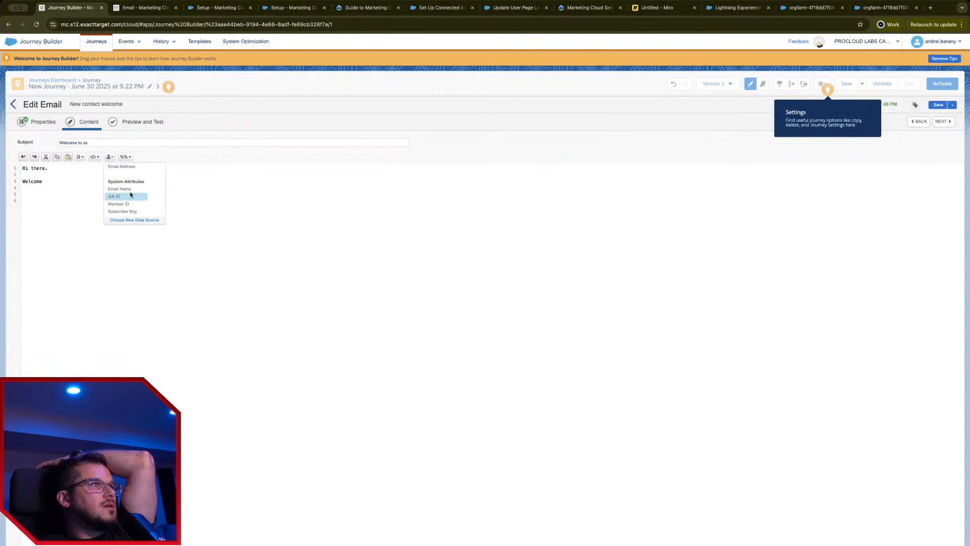
{"action": "left_click", "coordinate": [91, 157]}
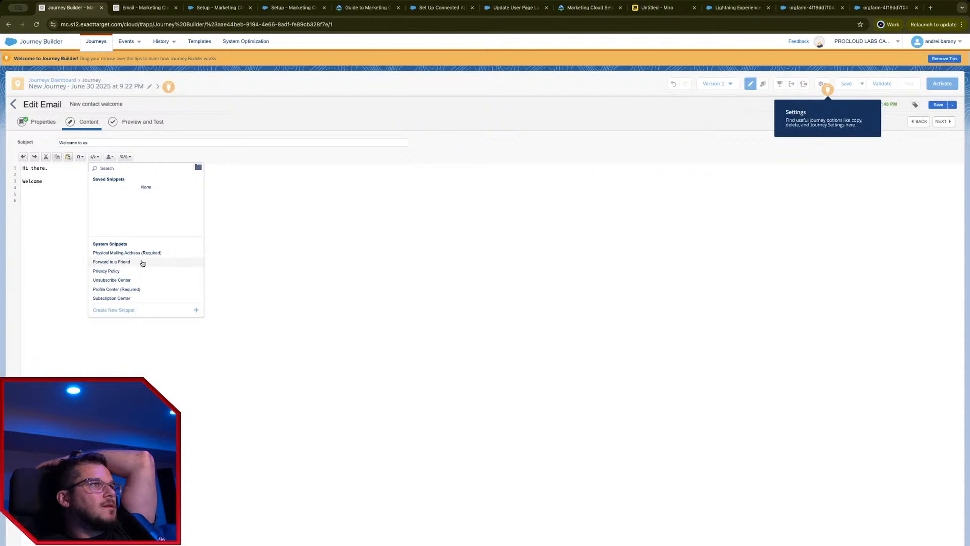
{"action": "left_click", "coordinate": [165, 254]}
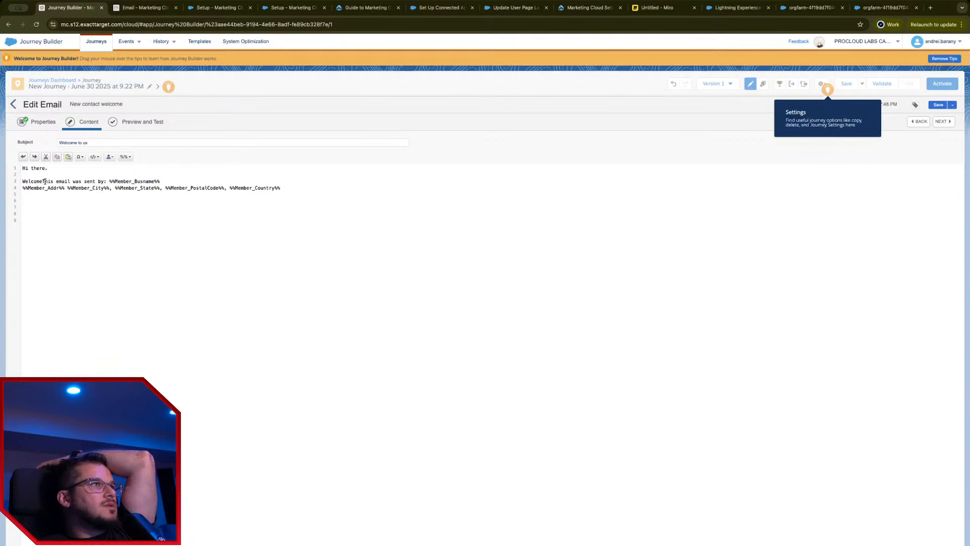
{"action": "key", "text": "Return"}
{"action": "key", "text": "Return"}
{"action": "key", "text": "Return"}
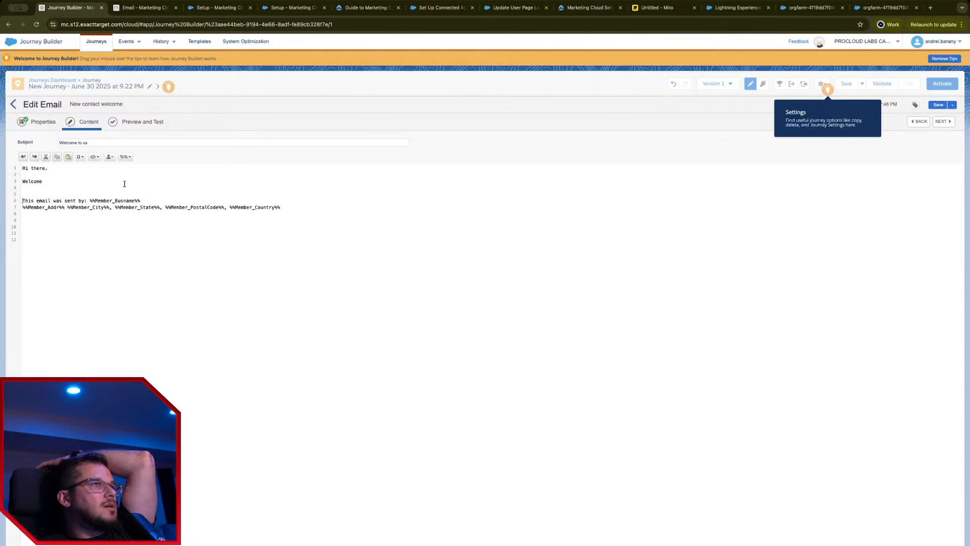
{"action": "key", "text": "Return"}
{"action": "key", "text": "Return"}
Step: Insert the Profile Center snippet and preview the edited welcome email
{"action": "left_click", "coordinate": [94, 157]}
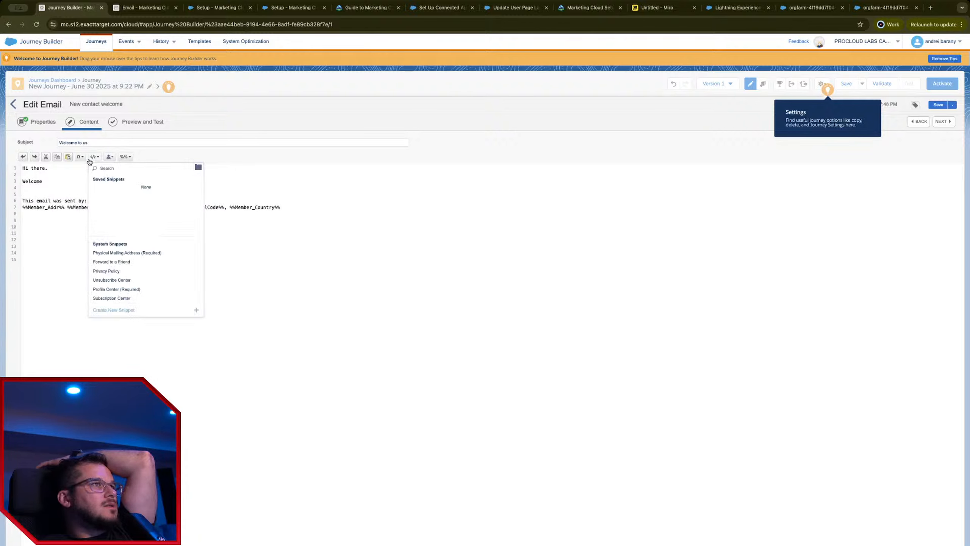
{"action": "left_click", "coordinate": [135, 291]}
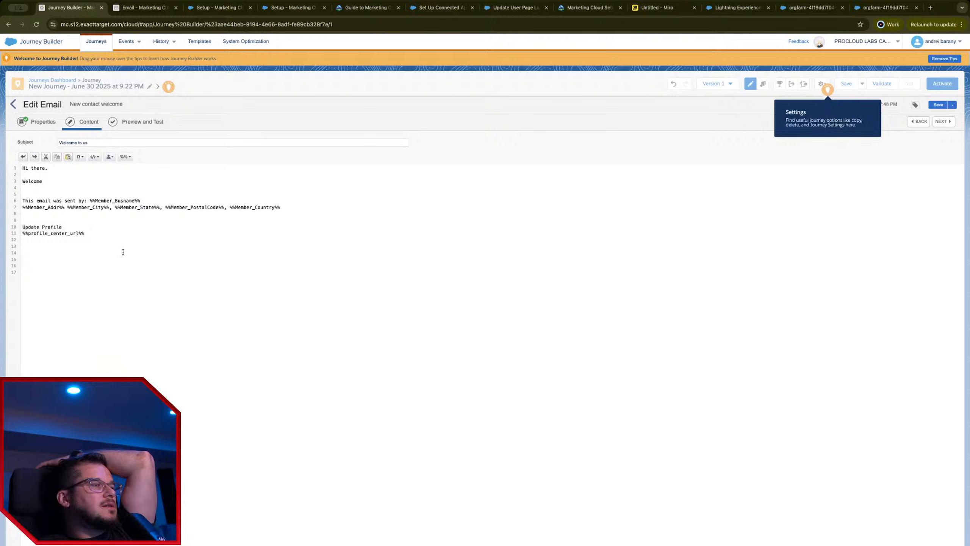
{"action": "left_click_drag", "start_coordinate": [123, 252], "coordinate": [17, 222]}
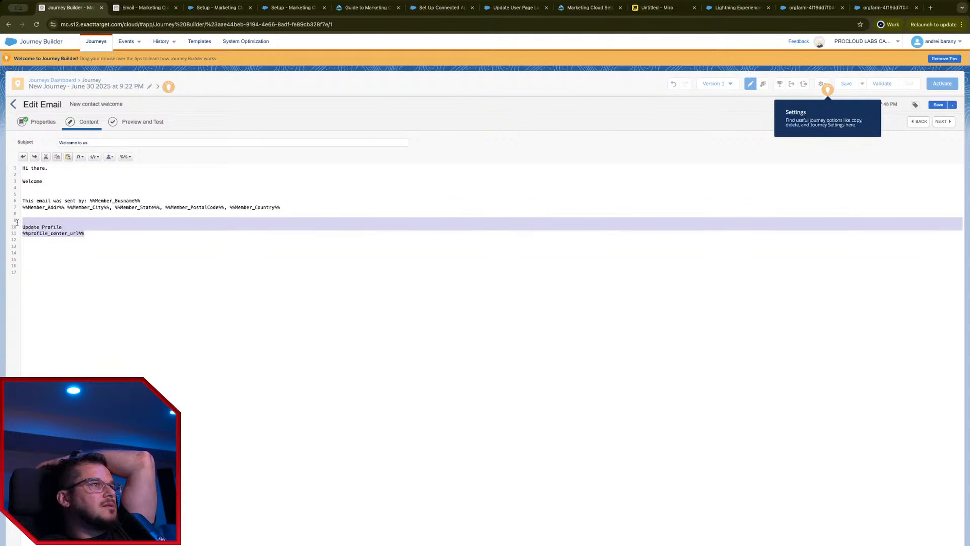
{"action": "left_click", "coordinate": [94, 156]}
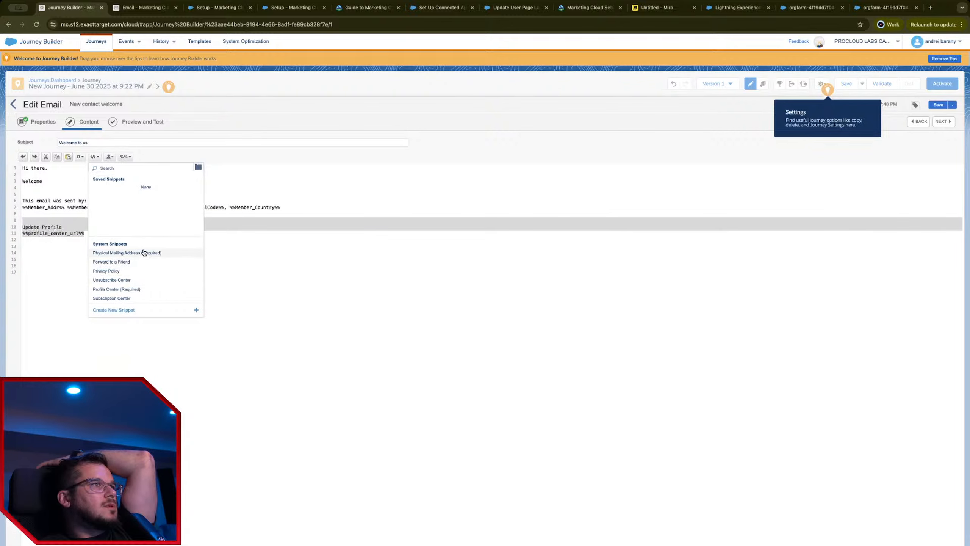
{"action": "left_click", "coordinate": [333, 265]}
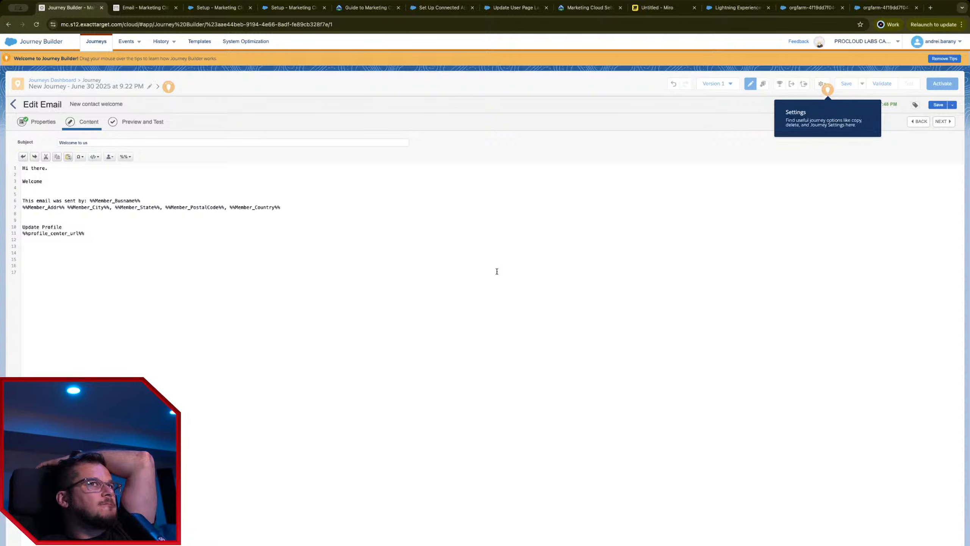
{"action": "left_click", "coordinate": [143, 129]}
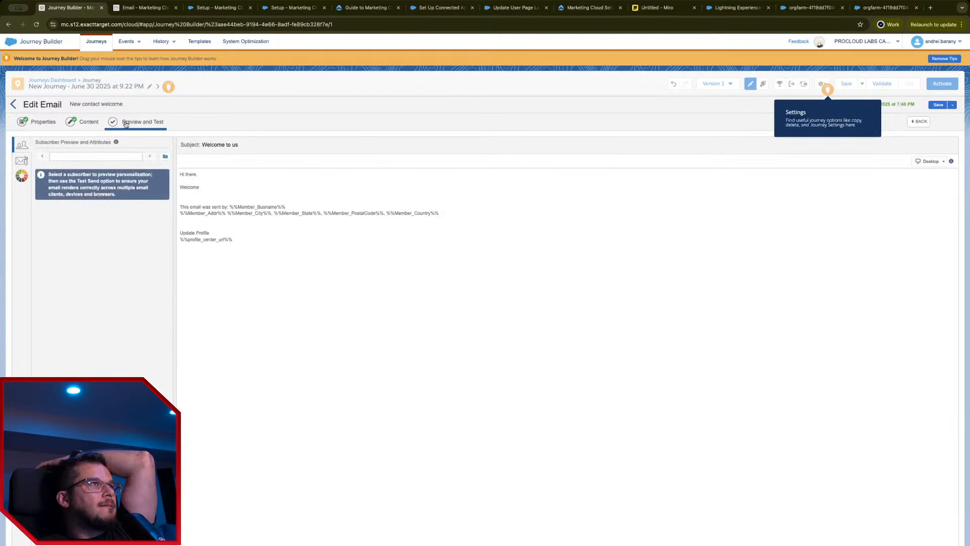
Step: Return to the journey, revalidate without errors, and bring up the Activate Journey summary
{"action": "left_click", "coordinate": [14, 104]}
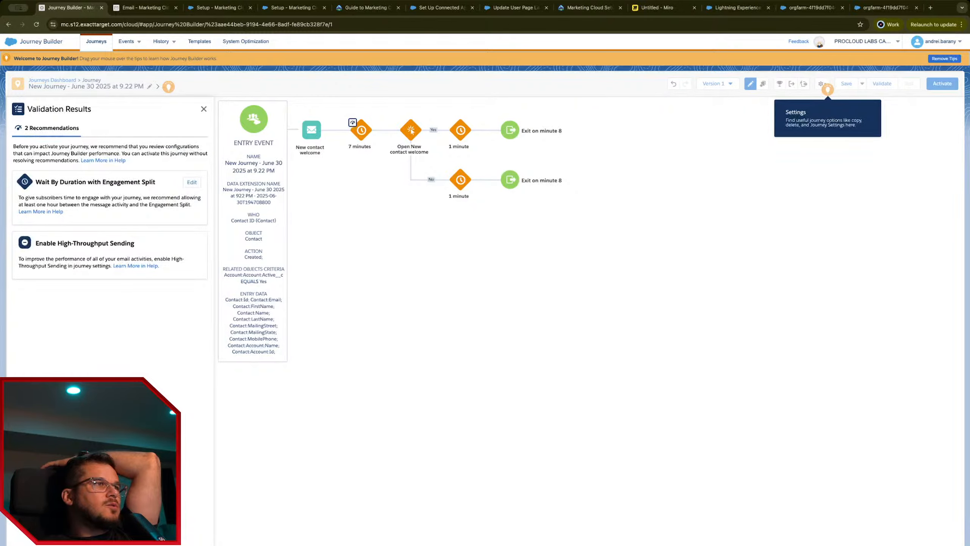
{"action": "left_click", "coordinate": [942, 84]}
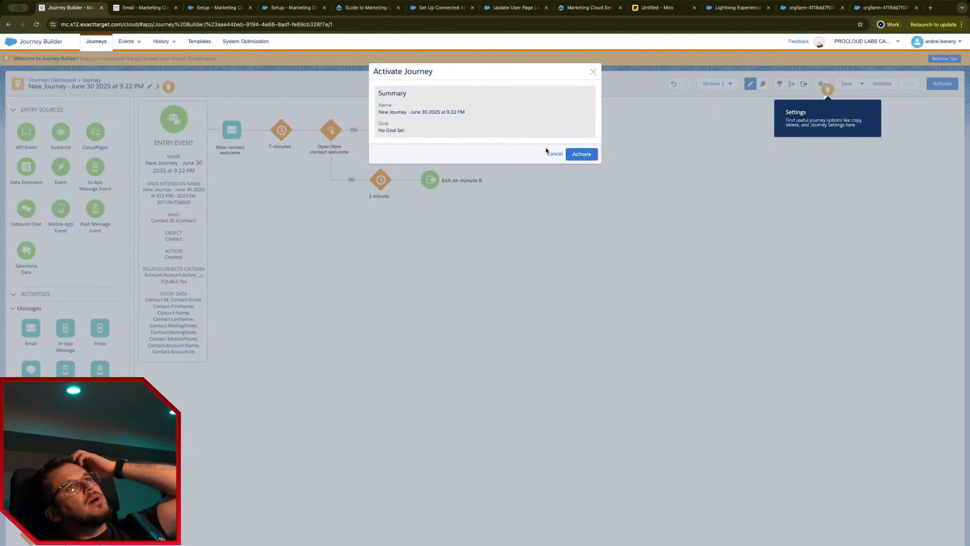
Step: Activate New Journey, dismiss the success message, and go to the Salesforce org
{"action": "left_click", "coordinate": [580, 153]}
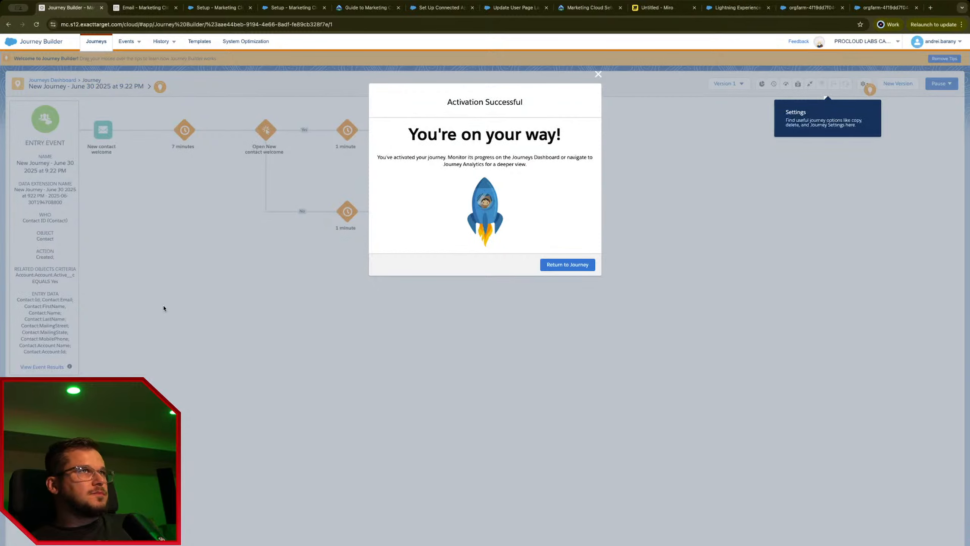
{"action": "left_click", "coordinate": [568, 265]}
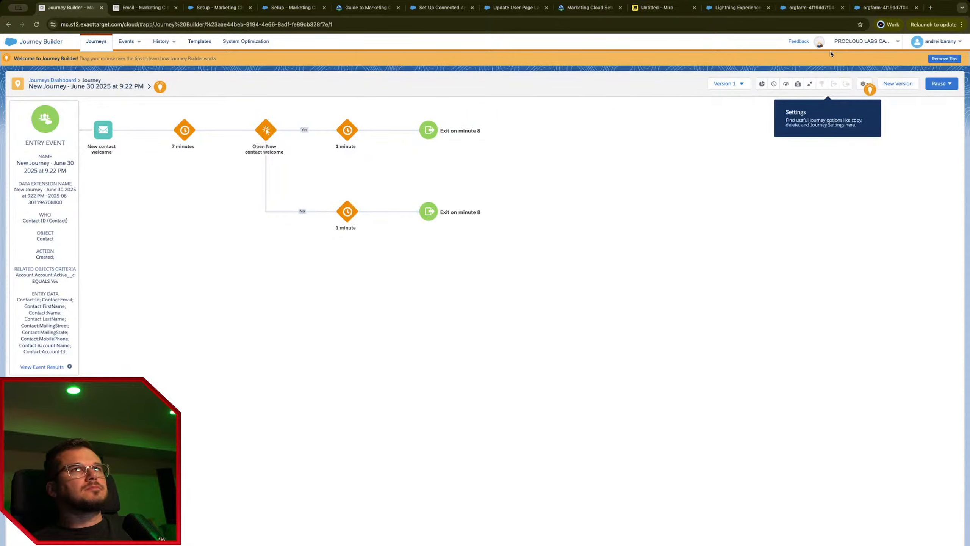
{"action": "left_click", "coordinate": [875, 11]}
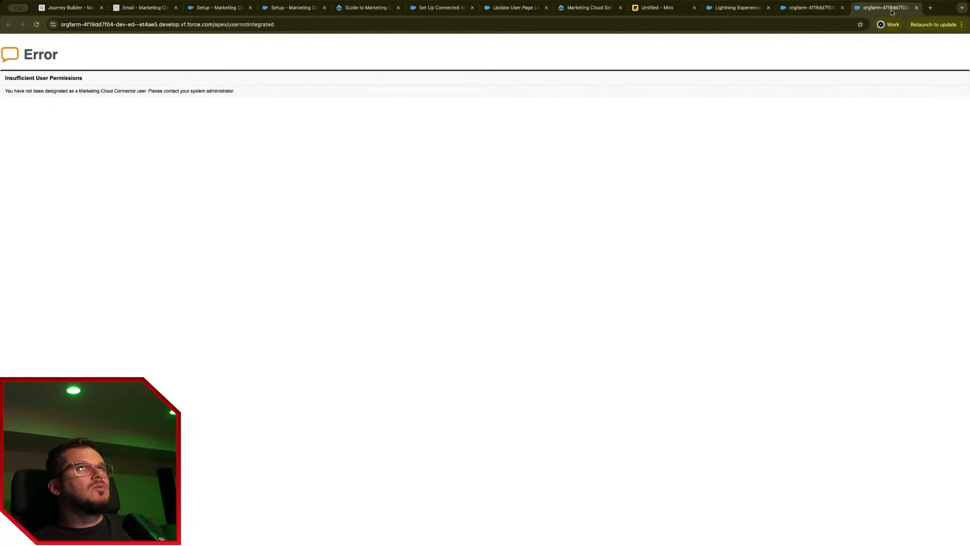
Step: Create a new account named 'Testing Professionals INC.'
{"action": "key", "text": "super+w"}
{"action": "key", "text": "super+w"}
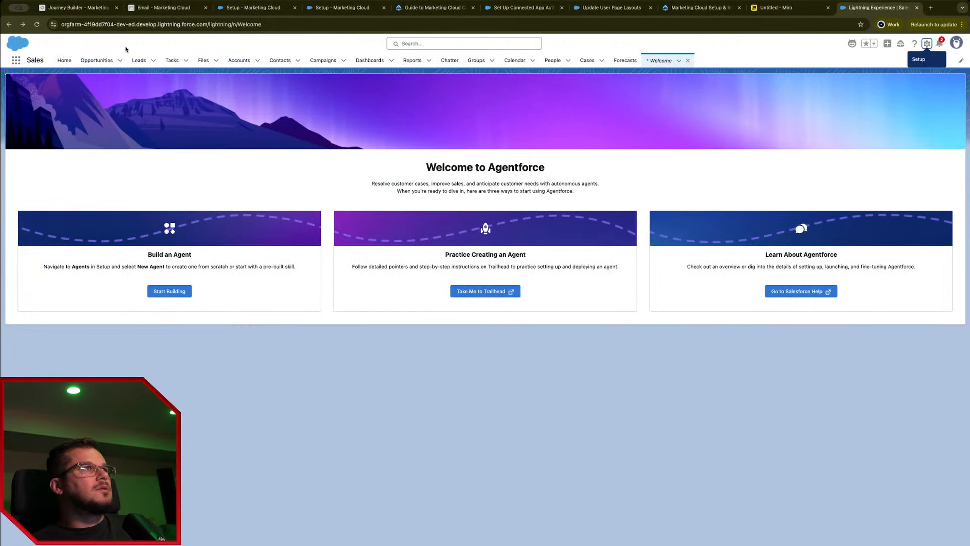
{"action": "left_click", "coordinate": [239, 60]}
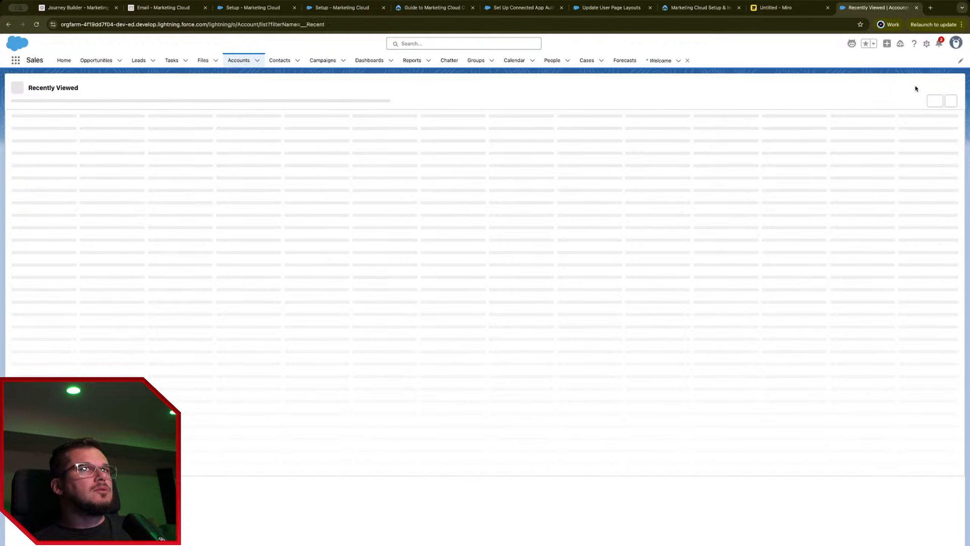
{"action": "left_click", "coordinate": [875, 88]}
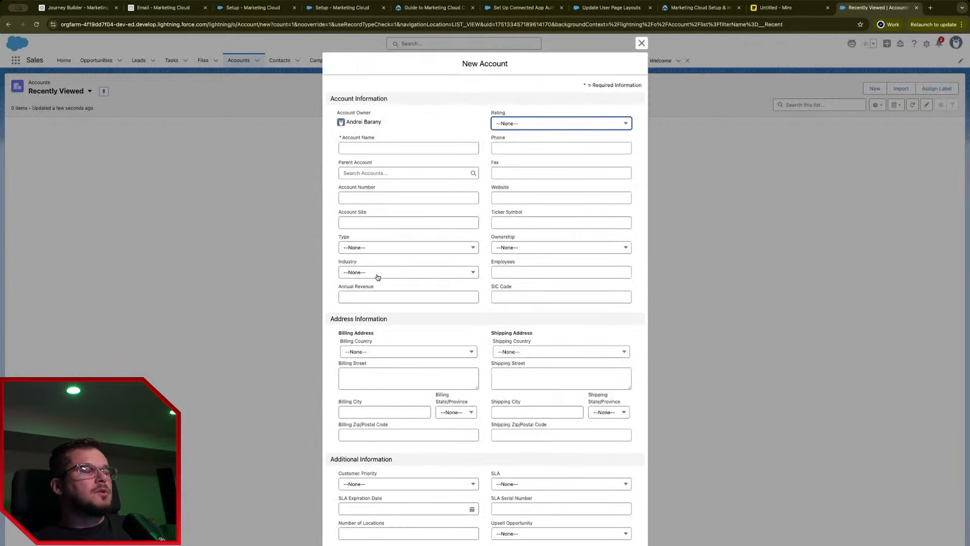
{"action": "left_click", "coordinate": [439, 148]}
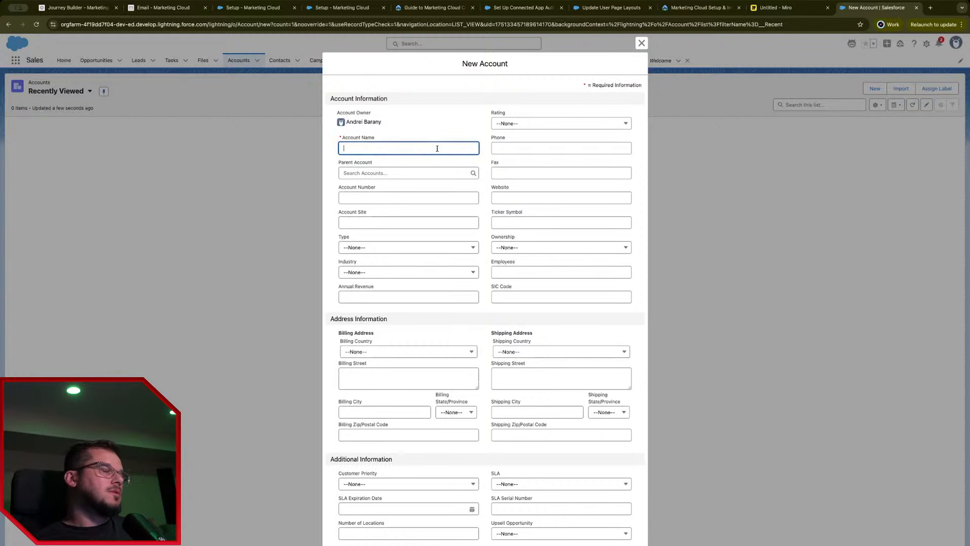
{"action": "type", "text": "Testing"}
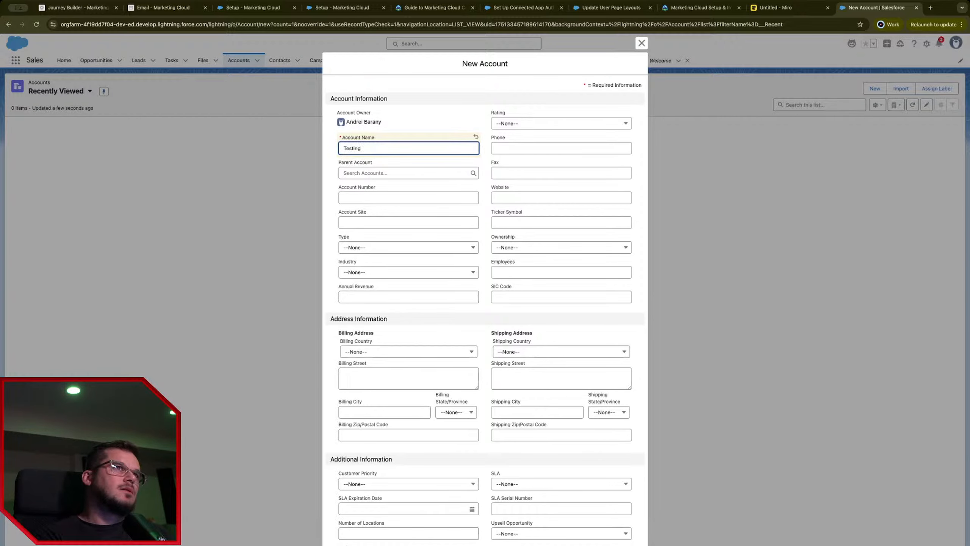
{"action": "type", "text": " Professional"}
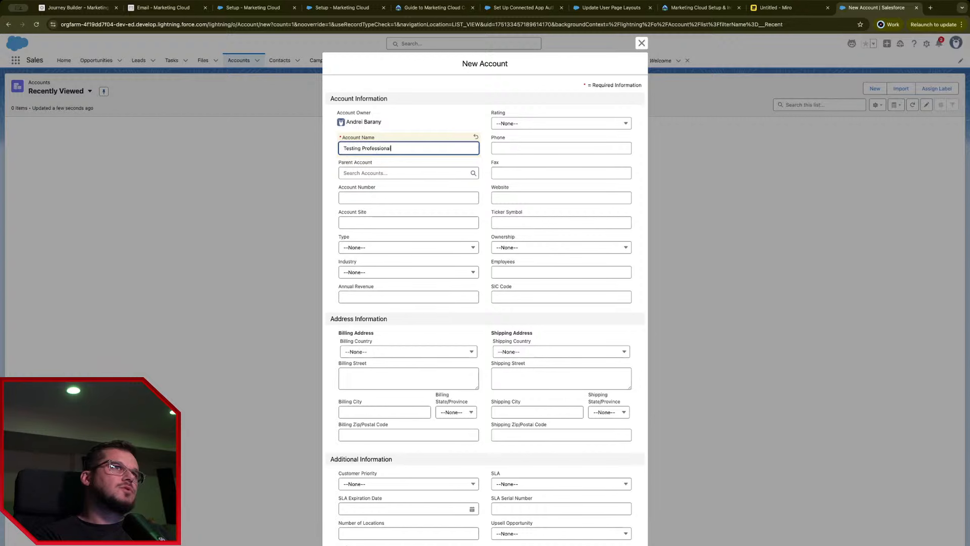
{"action": "type", "text": "s INC."}
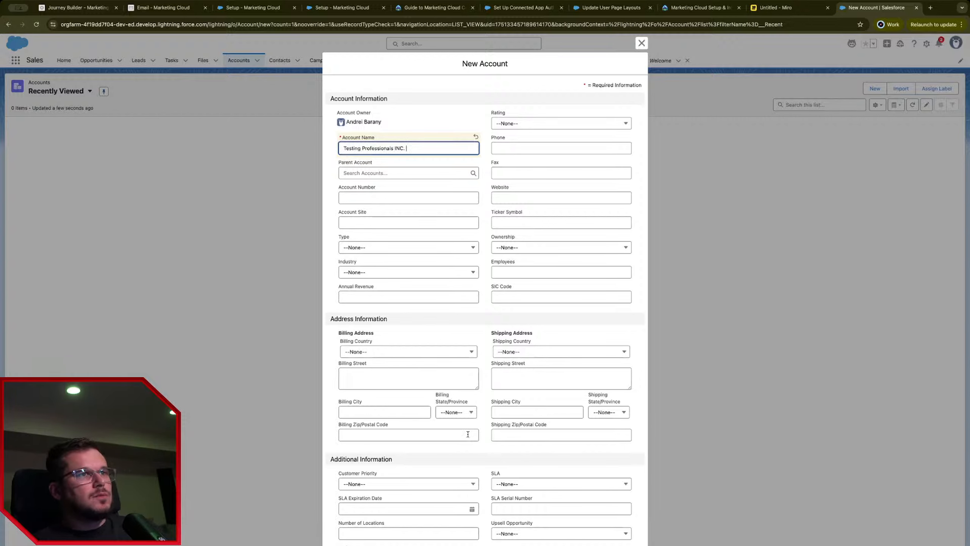
{"action": "scroll", "coordinate": [485, 300], "scroll_direction": "down", "scroll_amount": 1}
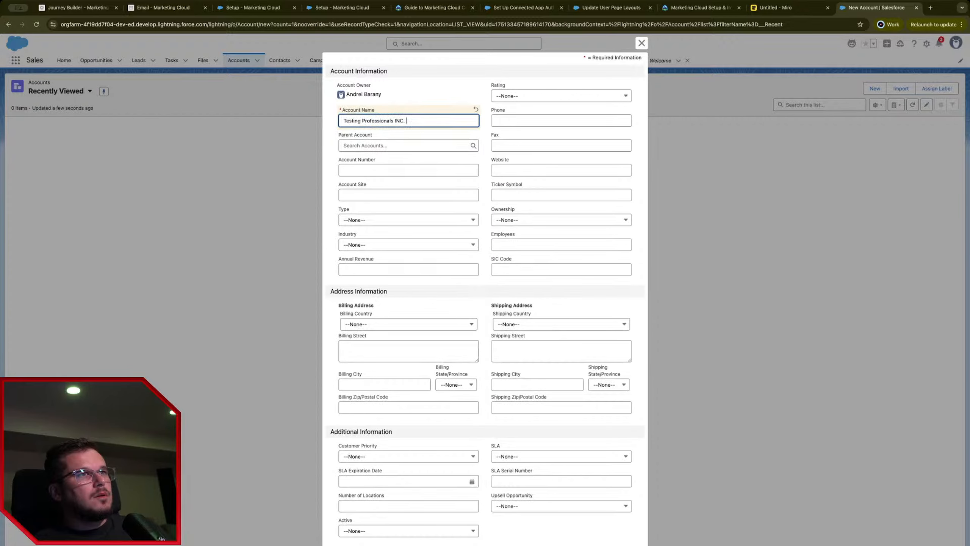
{"action": "key", "text": "Return"}
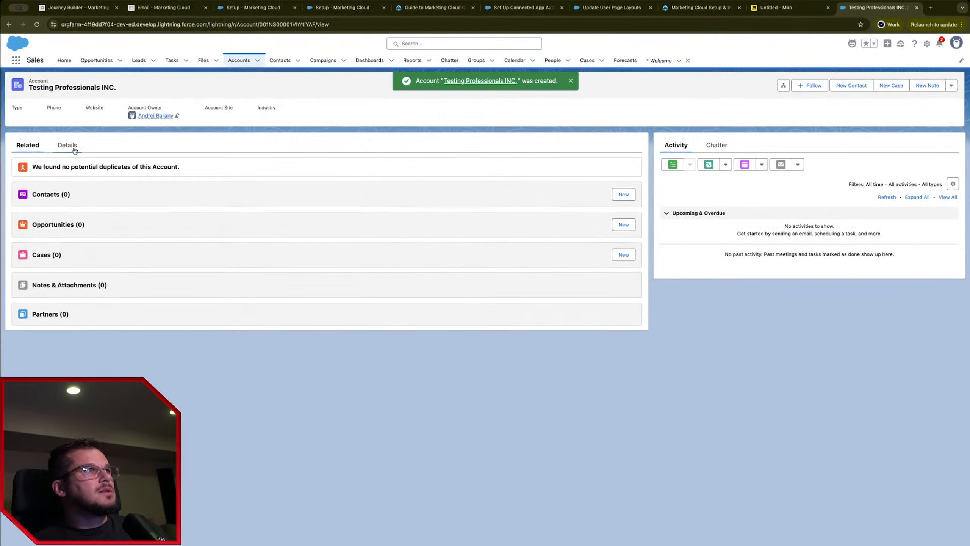
Step: Show the account's Details and search the page for 'st'
{"action": "left_click", "coordinate": [70, 147]}
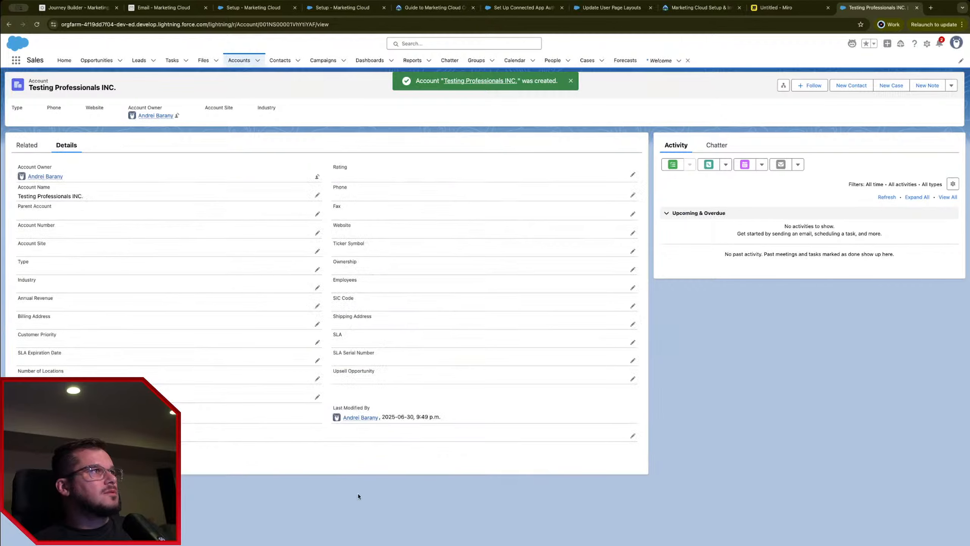
{"action": "key", "text": "super+f"}
{"action": "type", "text": "stat"}
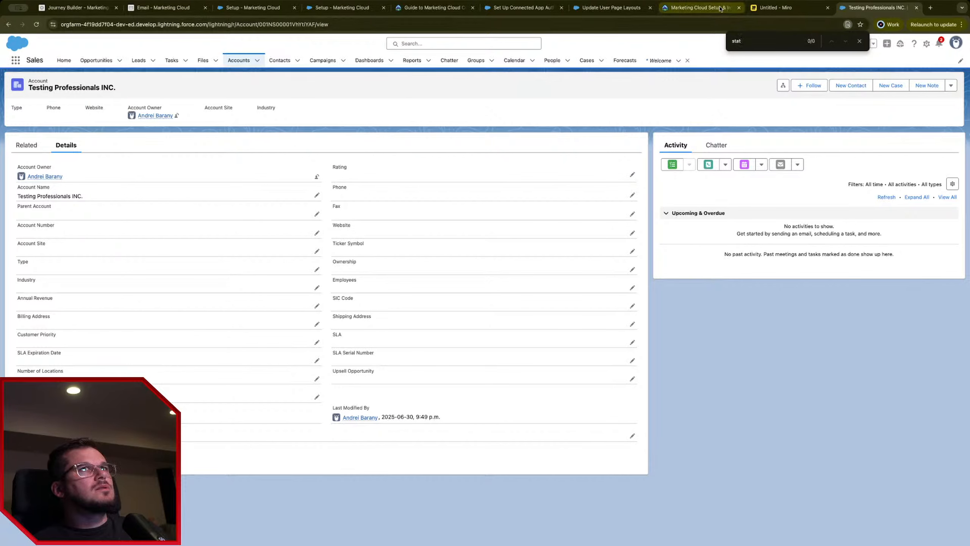
{"action": "left_click", "coordinate": [692, 6]}
{"action": "left_click", "coordinate": [523, 7]}
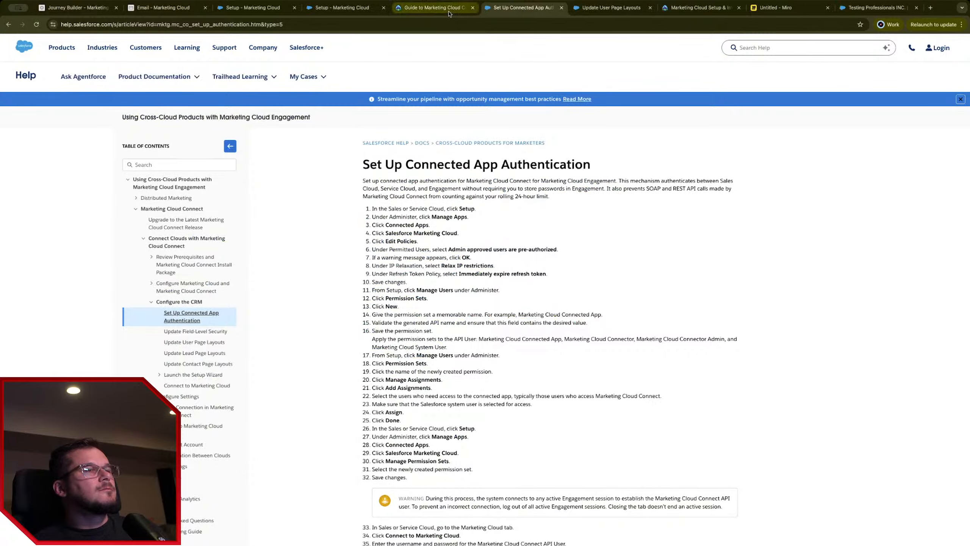
{"action": "left_click", "coordinate": [462, 10]}
{"action": "left_click", "coordinate": [342, 9]}
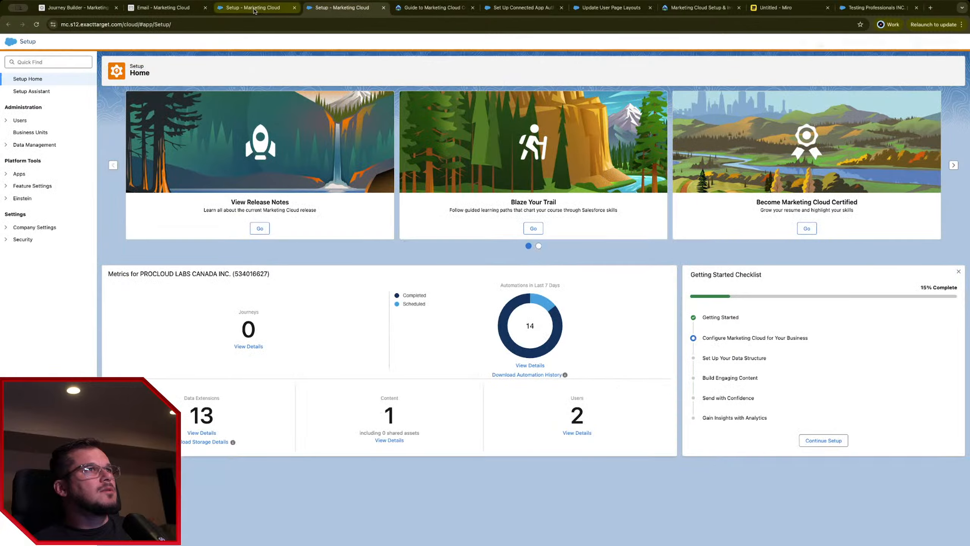
{"action": "left_click", "coordinate": [223, 12]}
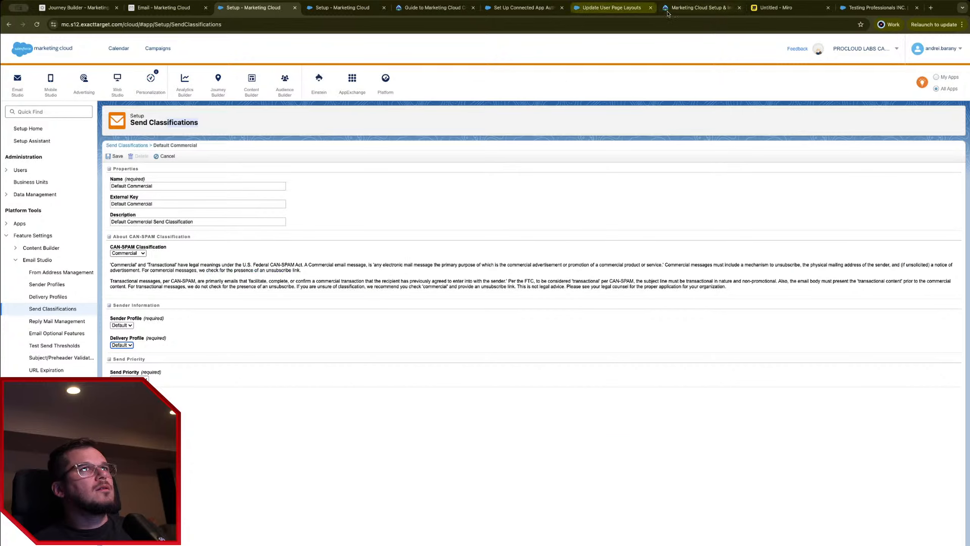
{"action": "left_click", "coordinate": [682, 8]}
{"action": "left_click", "coordinate": [611, 8]}
{"action": "left_click", "coordinate": [523, 7]}
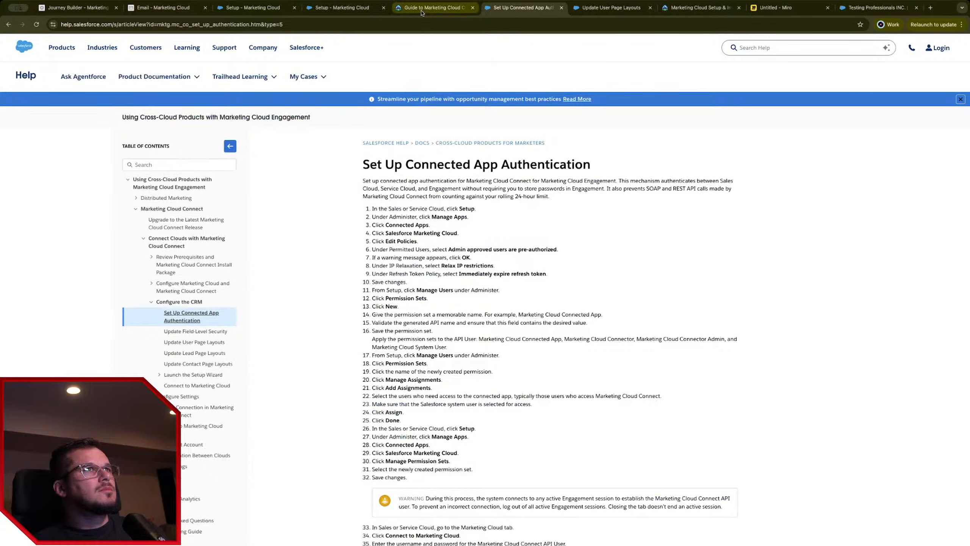
{"action": "left_click", "coordinate": [434, 8]}
{"action": "left_click", "coordinate": [159, 12]}
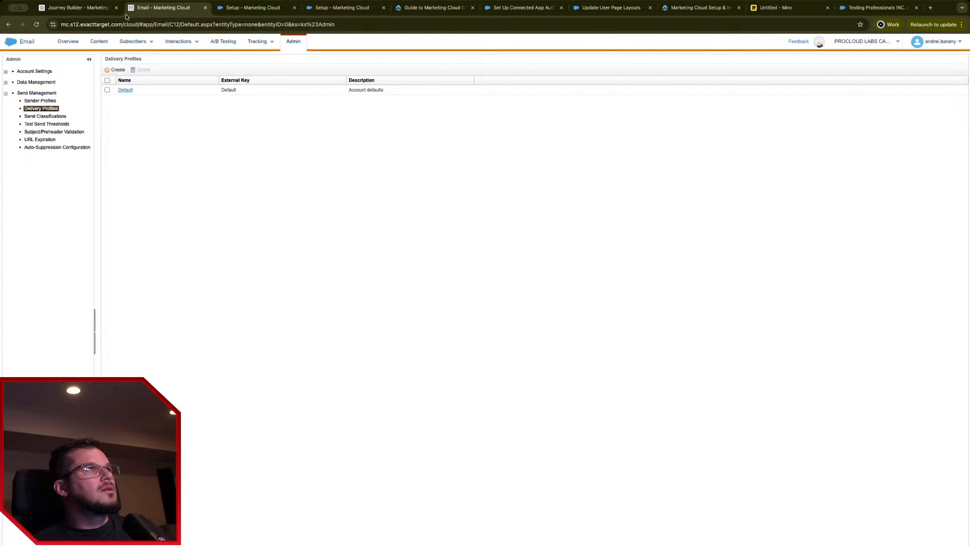
{"action": "left_click", "coordinate": [70, 11]}
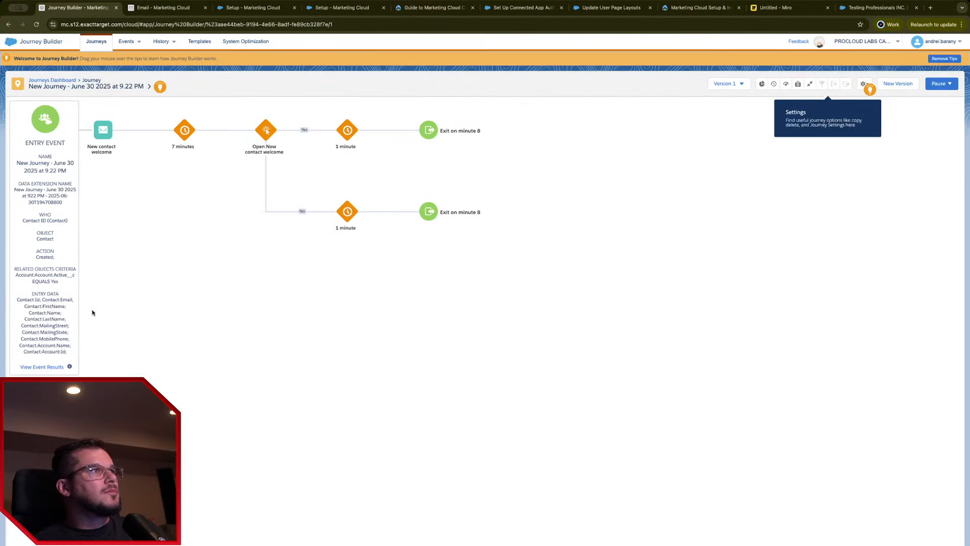
{"action": "left_click", "coordinate": [45, 279]}
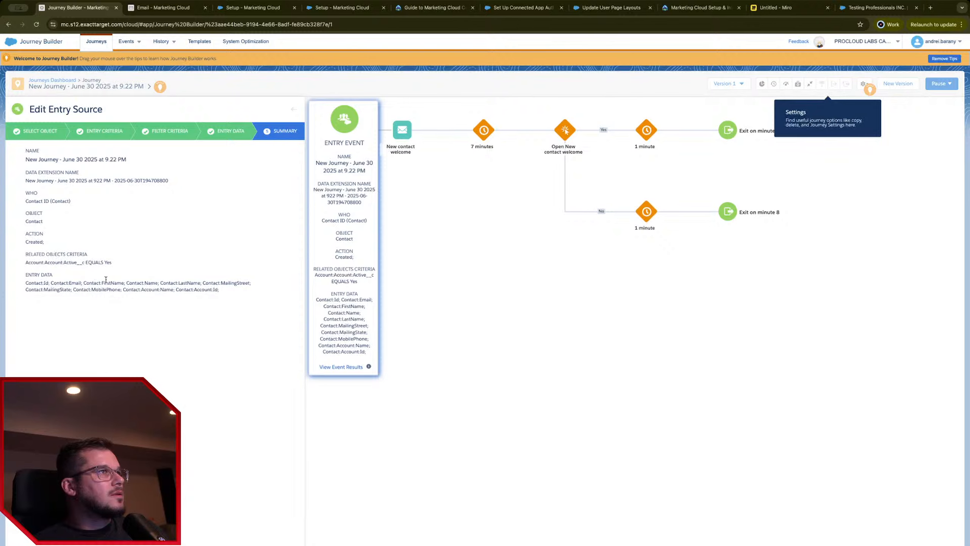
{"action": "left_click_drag", "start_coordinate": [88, 264], "coordinate": [62, 265]}
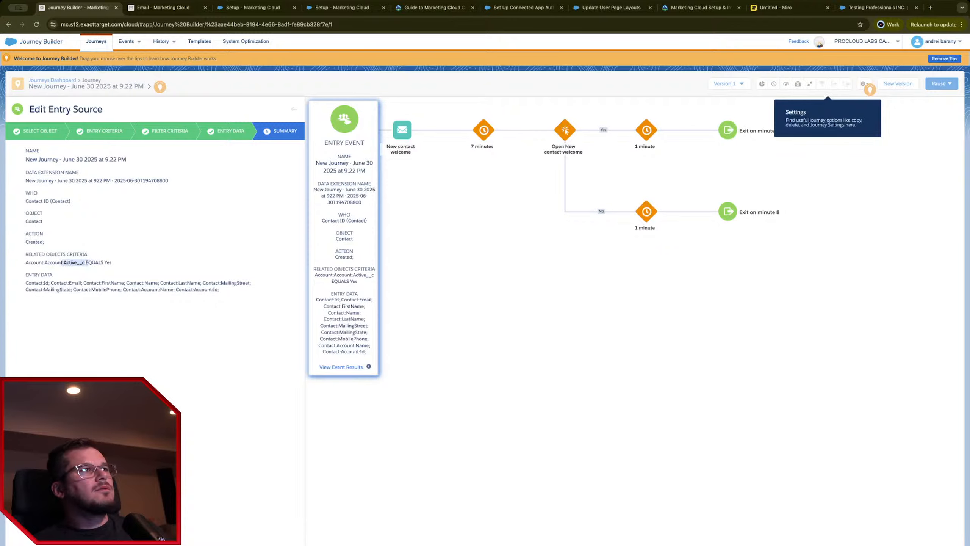
{"action": "left_click", "coordinate": [879, 7]}
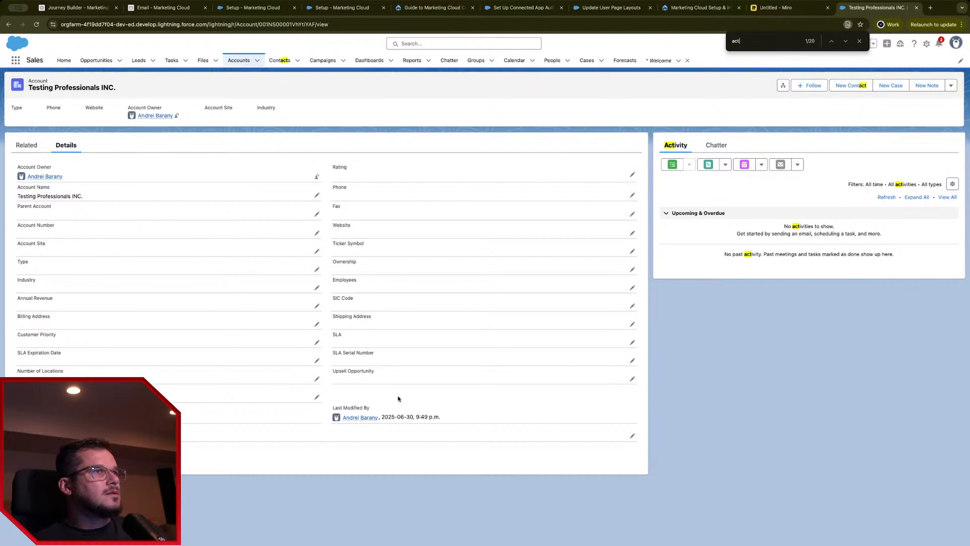
Step: Set a value for the account's Active field and save the account
{"action": "left_click", "coordinate": [317, 398]}
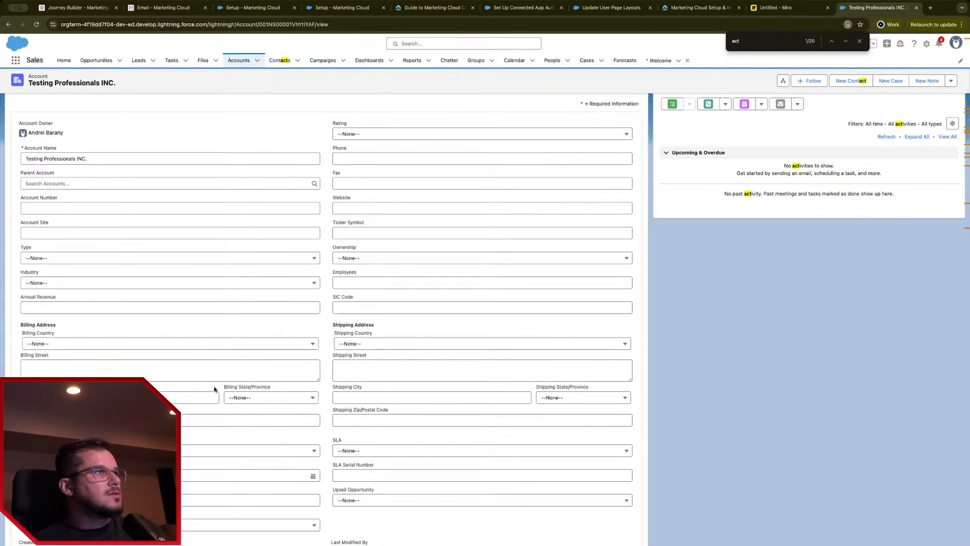
{"action": "left_click", "coordinate": [115, 525]}
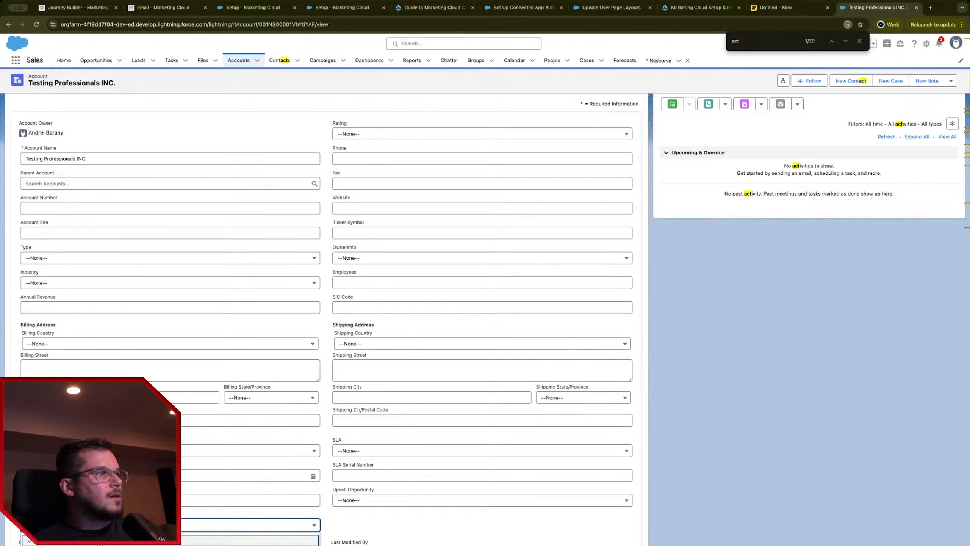
{"action": "left_click", "coordinate": [114, 545]}
{"action": "left_click", "coordinate": [338, 545]}
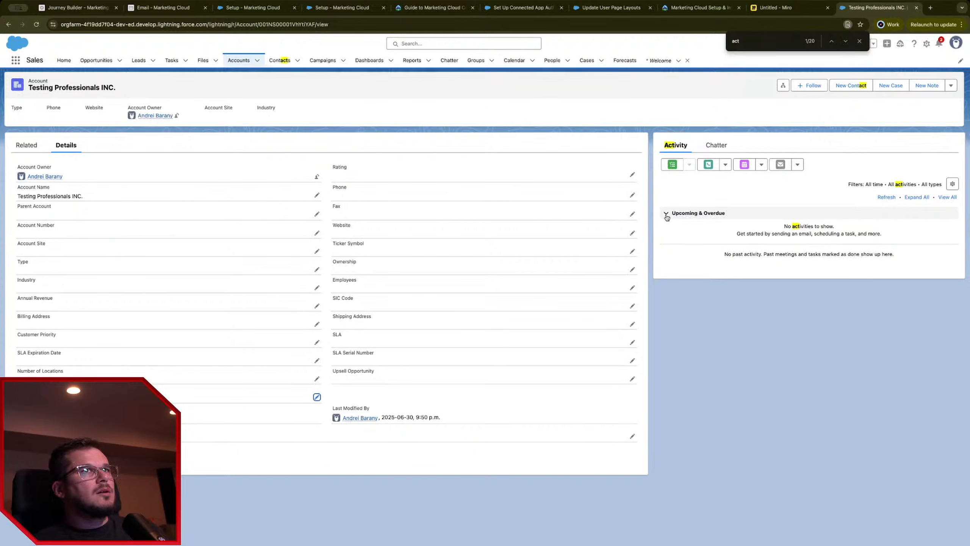
Step: Start a new contact under the account with salutation Mr. and the contact's first and last name
{"action": "left_click", "coordinate": [40, 147]}
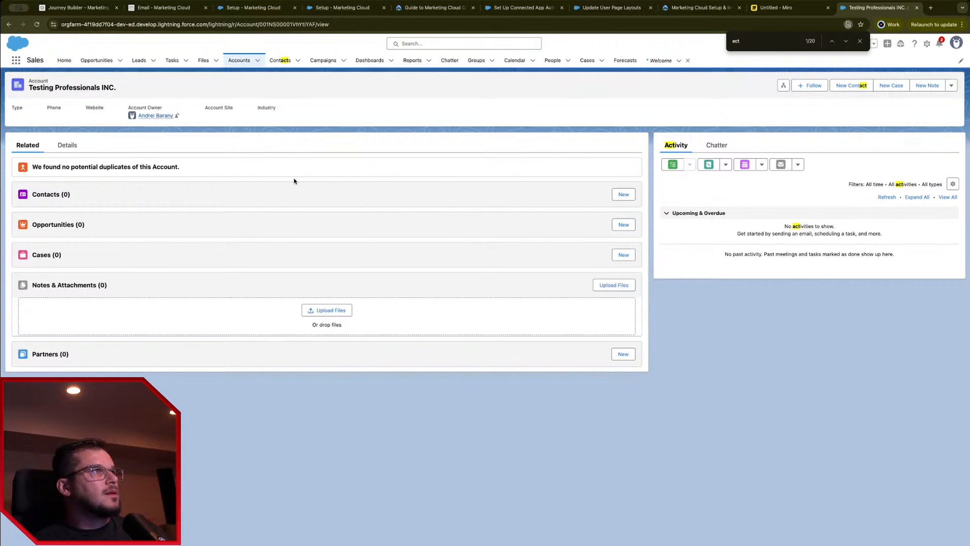
{"action": "left_click", "coordinate": [623, 194]}
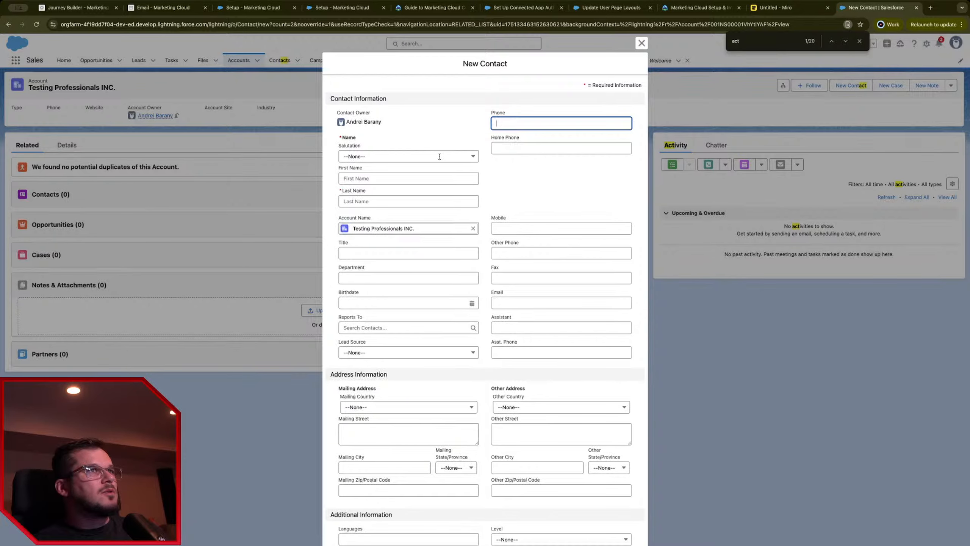
{"action": "left_click", "coordinate": [388, 162]}
{"action": "left_click", "coordinate": [385, 187]}
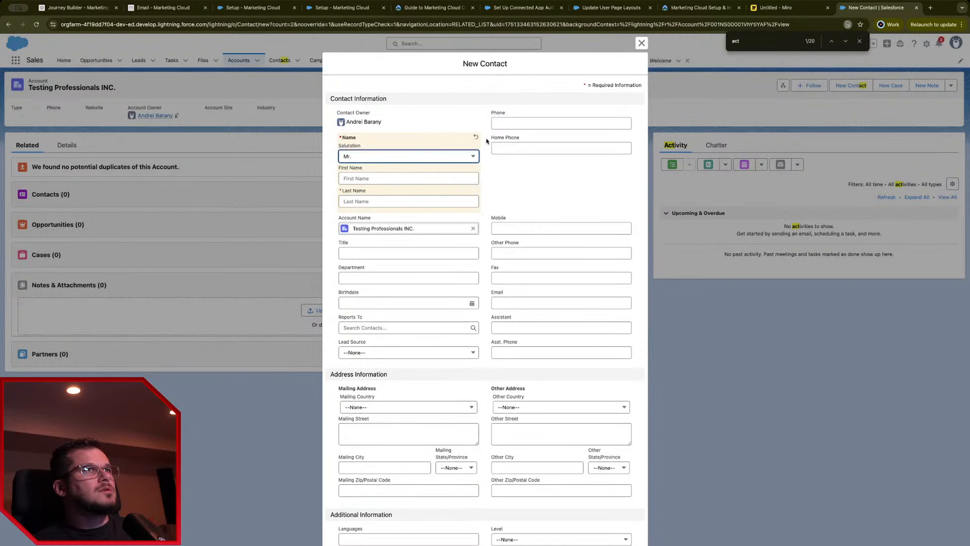
{"action": "left_click", "coordinate": [395, 181]}
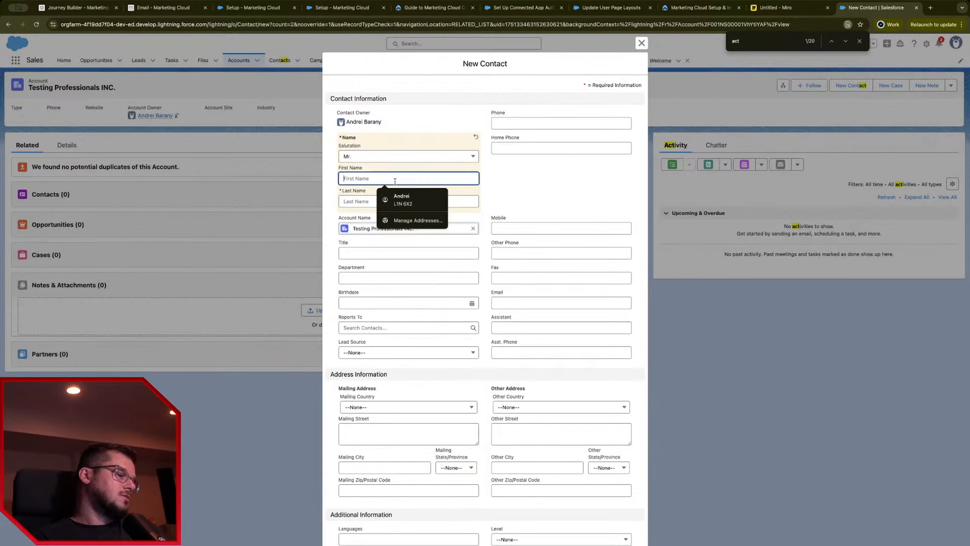
{"action": "type", "text": "Tet"}
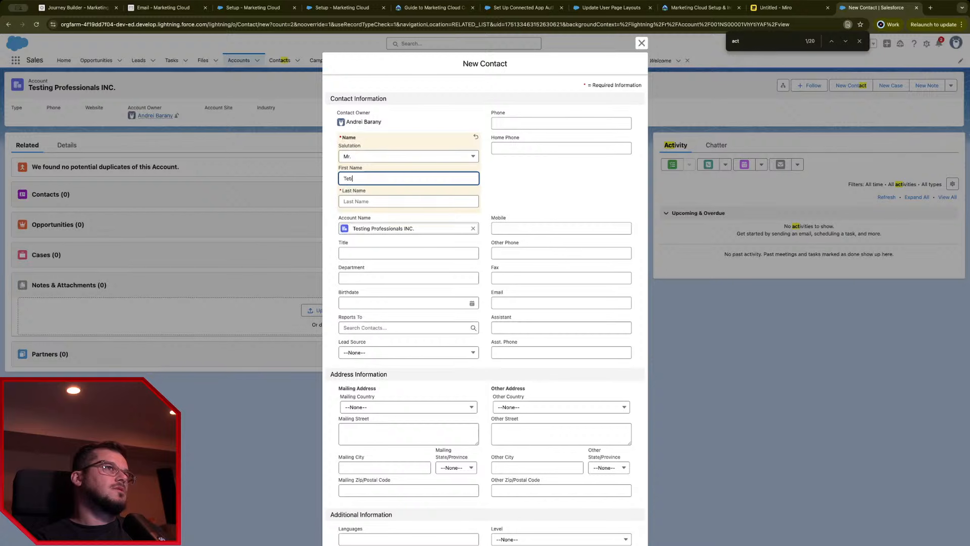
{"action": "key", "text": "Tab"}
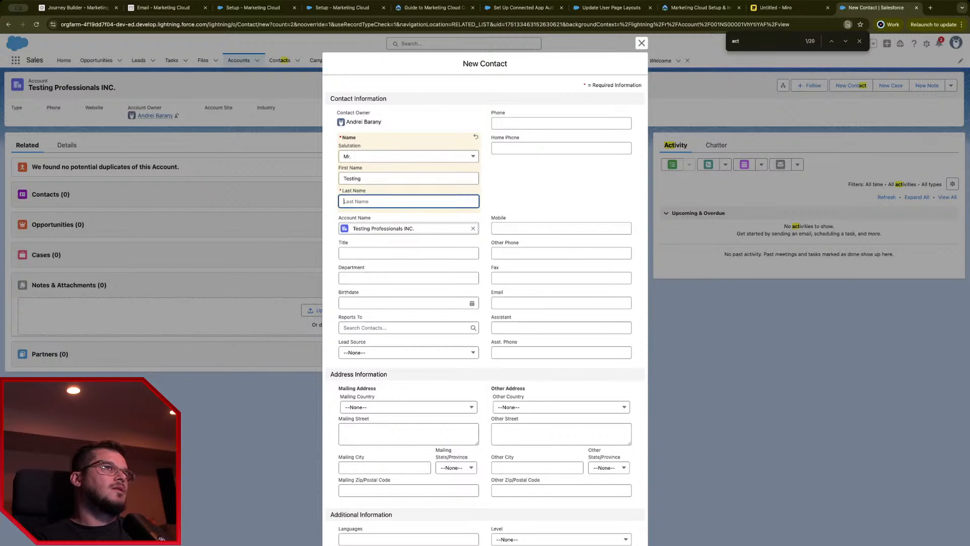
{"action": "type", "text": "f"}
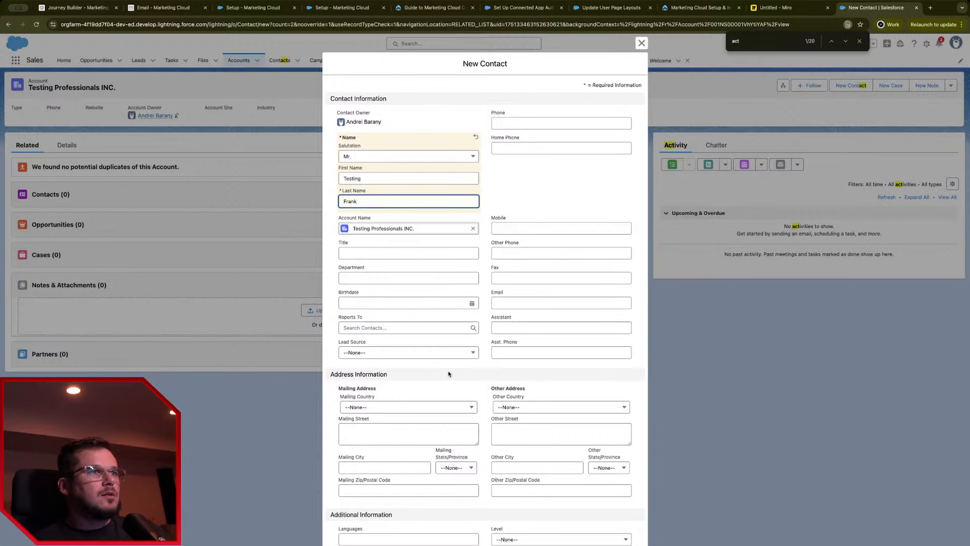
{"action": "scroll", "coordinate": [487, 416], "scroll_direction": "down", "scroll_amount": 1}
{"action": "scroll", "coordinate": [433, 314], "scroll_direction": "up", "scroll_amount": 1}
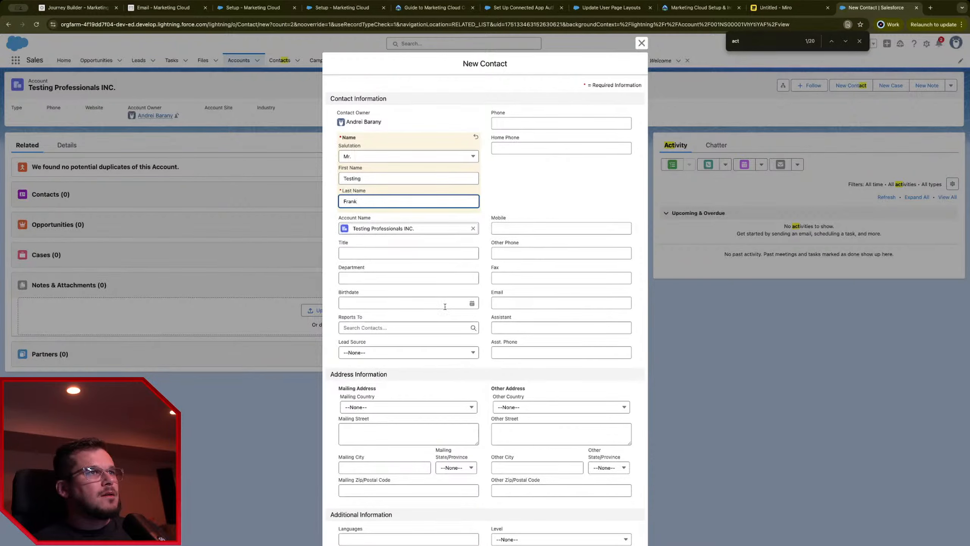
Step: Enter the contact's e-mail, set Mailing Country to Canada, autofill the address, and save
{"action": "left_click", "coordinate": [520, 301]}
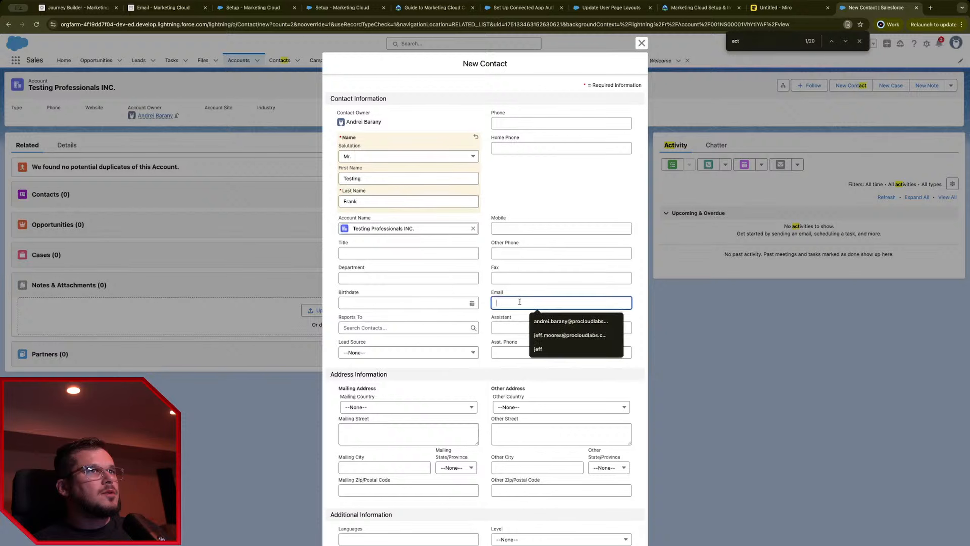
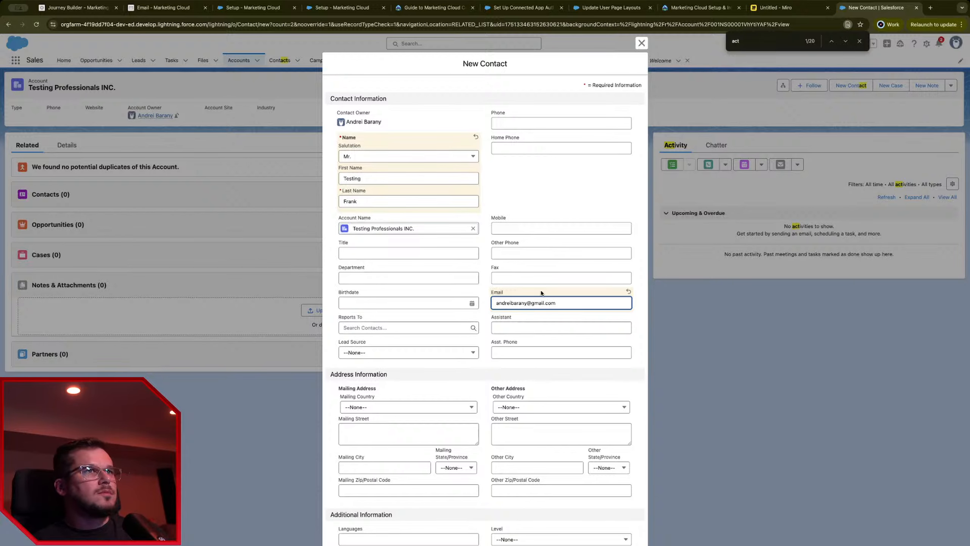
{"action": "scroll", "coordinate": [444, 364], "scroll_direction": "down", "scroll_amount": 1}
{"action": "left_click", "coordinate": [452, 397]}
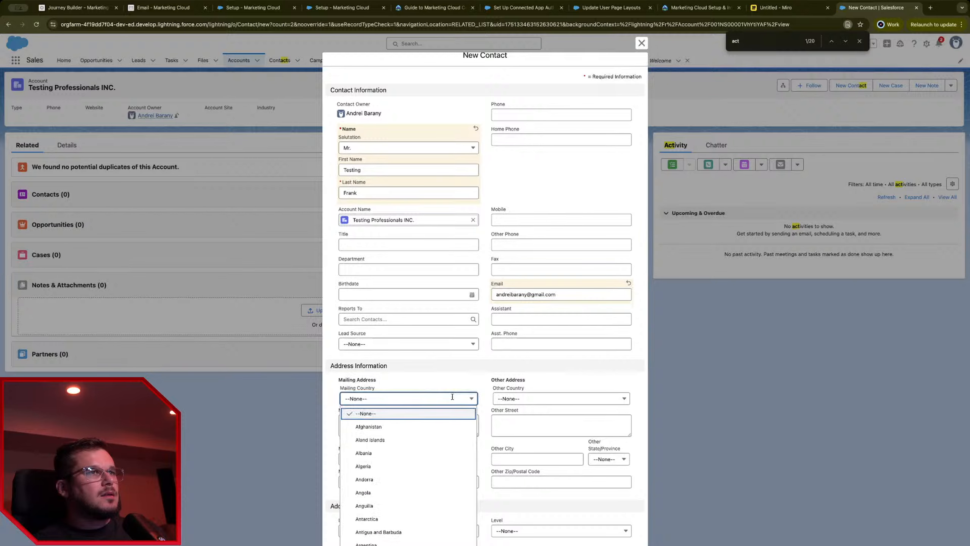
{"action": "scroll", "coordinate": [431, 445], "scroll_direction": "down", "scroll_amount": 5}
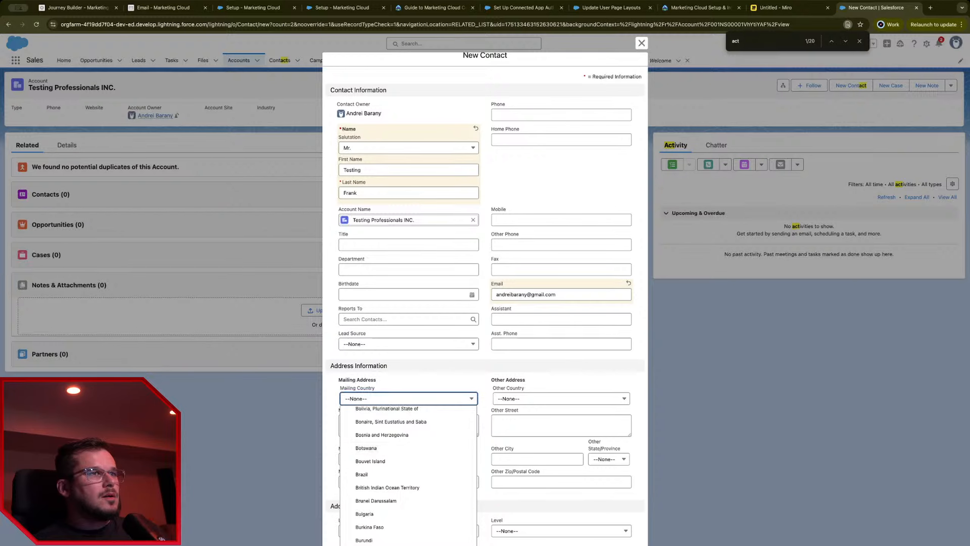
{"action": "scroll", "coordinate": [397, 522], "scroll_direction": "down", "scroll_amount": 3}
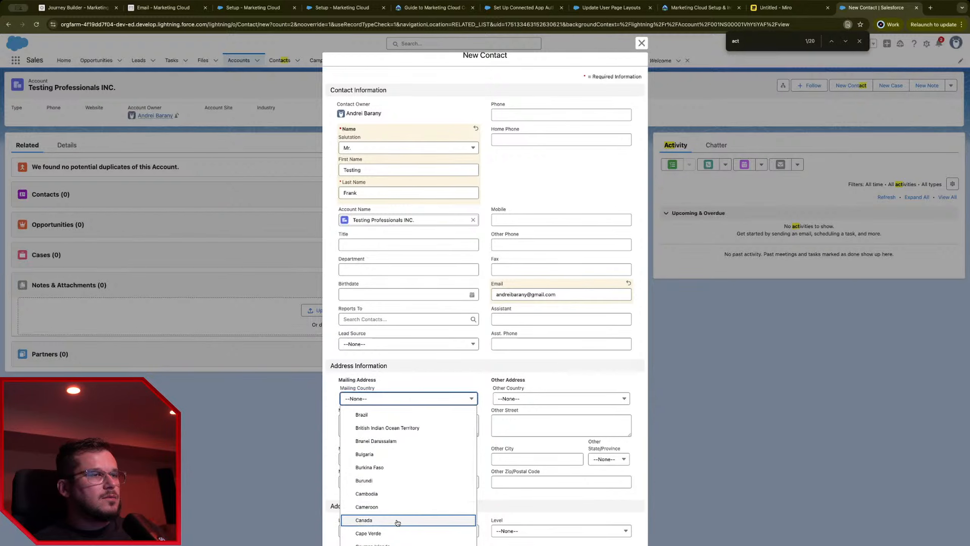
{"action": "left_click", "coordinate": [397, 520]}
{"action": "left_click", "coordinate": [399, 430]}
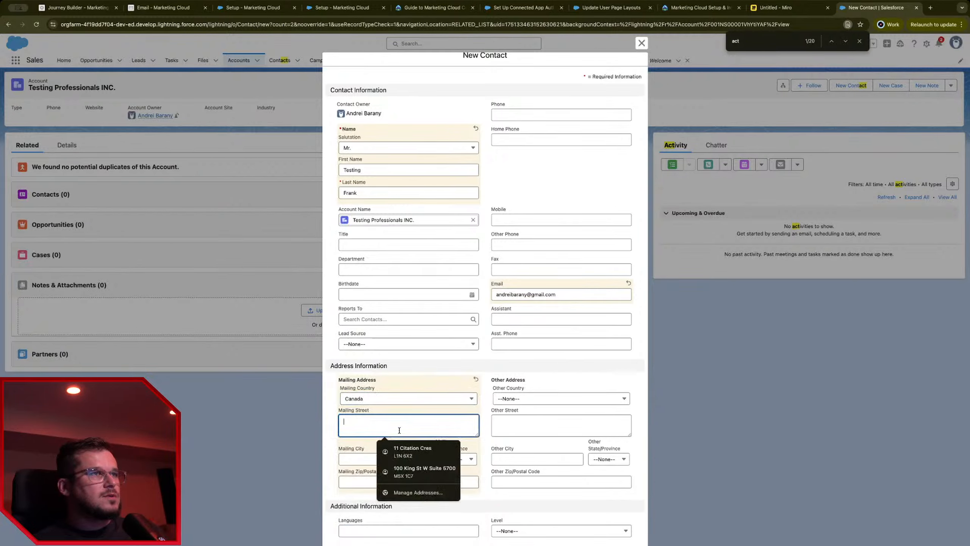
{"action": "left_click", "coordinate": [416, 454]}
{"action": "left_click", "coordinate": [485, 448]}
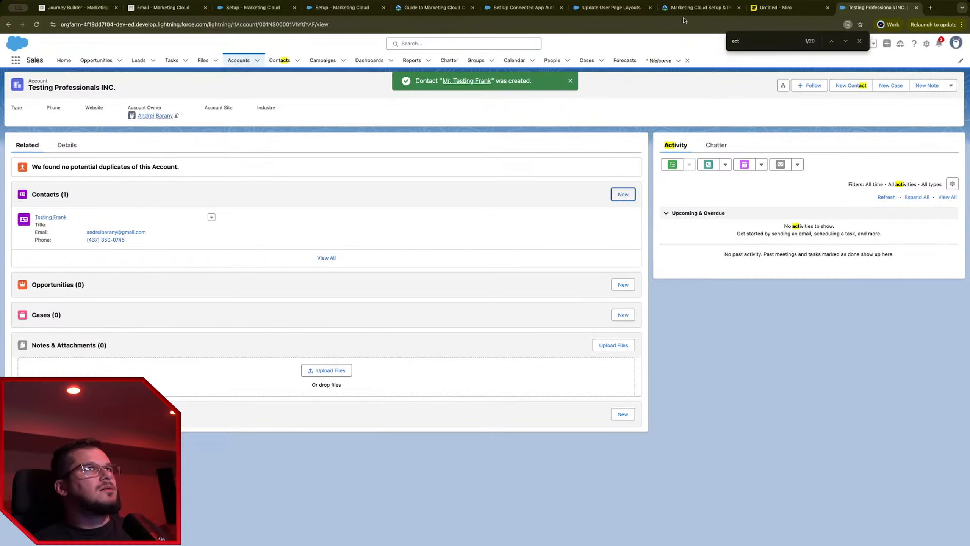
Step: Review New Journey - June 30 2025 at 9.22 PM from the dashboard, then open Reusable Entry Sources
{"action": "left_click", "coordinate": [116, 8]}
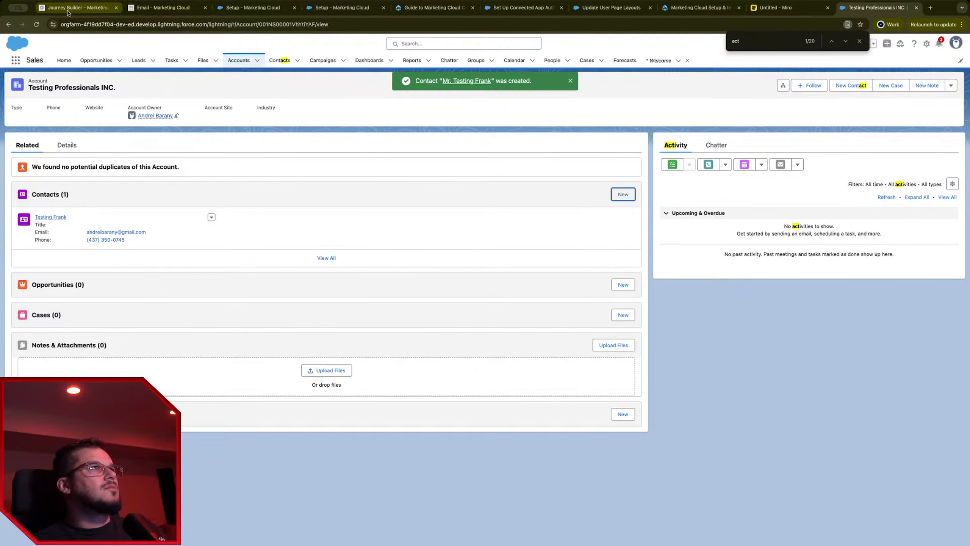
{"action": "left_click", "coordinate": [294, 110]}
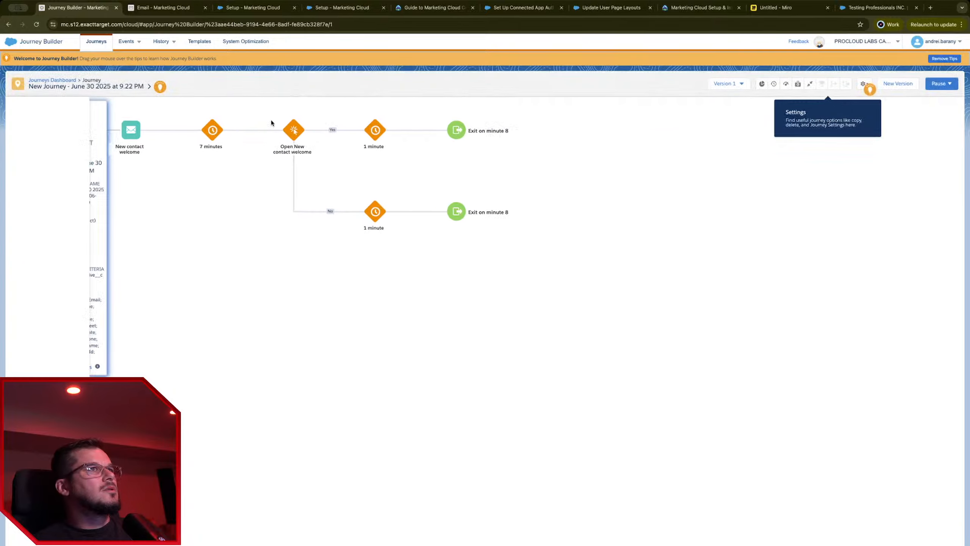
{"action": "left_click", "coordinate": [57, 80]}
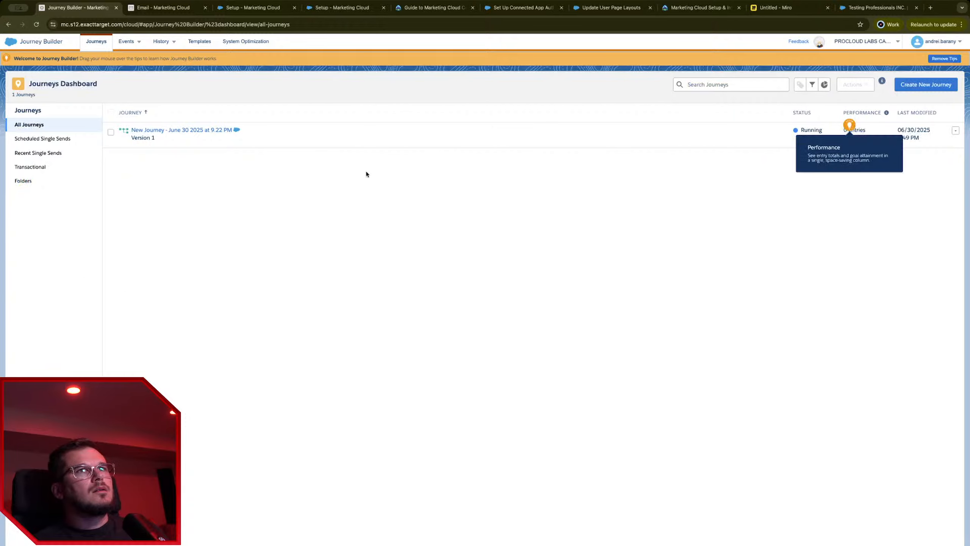
{"action": "left_click", "coordinate": [205, 132]}
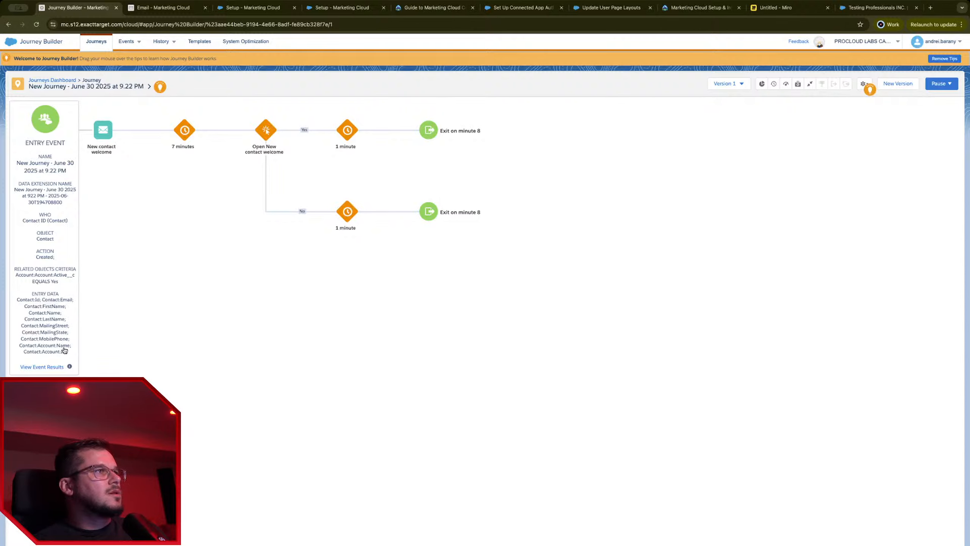
{"action": "left_click", "coordinate": [64, 80]}
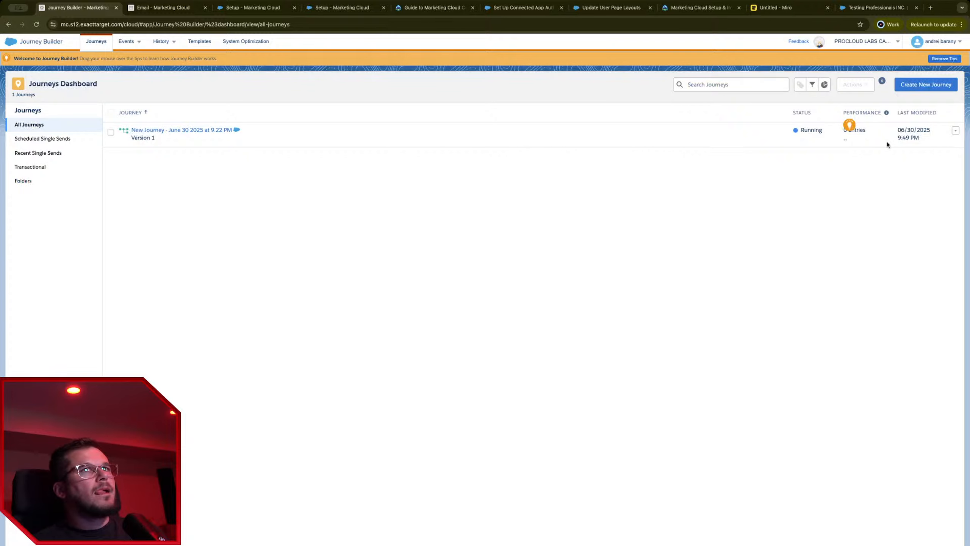
{"action": "left_click", "coordinate": [198, 130]}
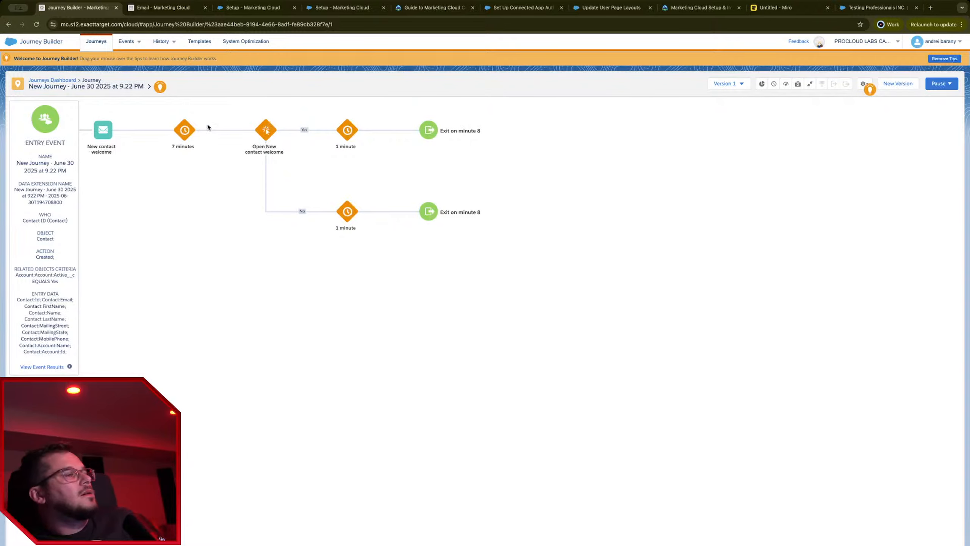
{"action": "left_click", "coordinate": [71, 80]}
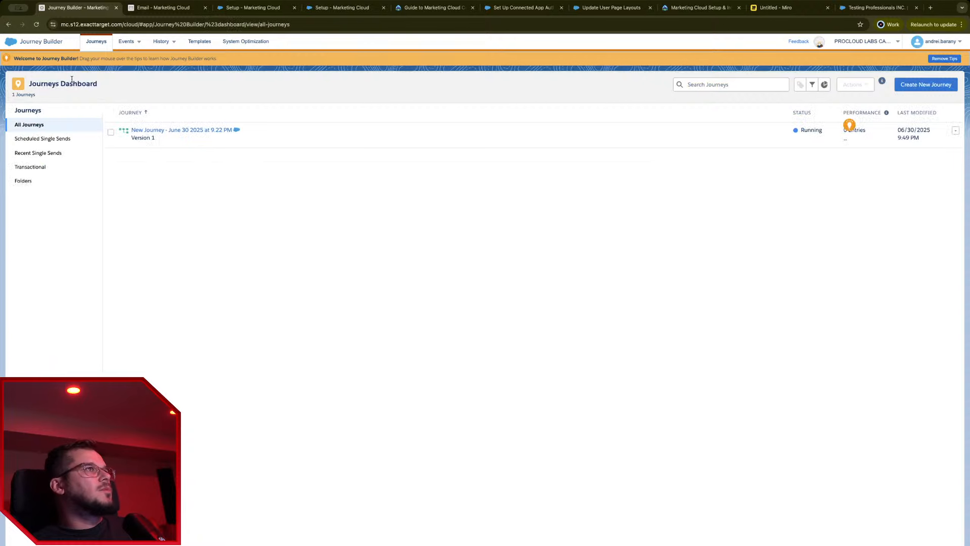
{"action": "left_click", "coordinate": [130, 44]}
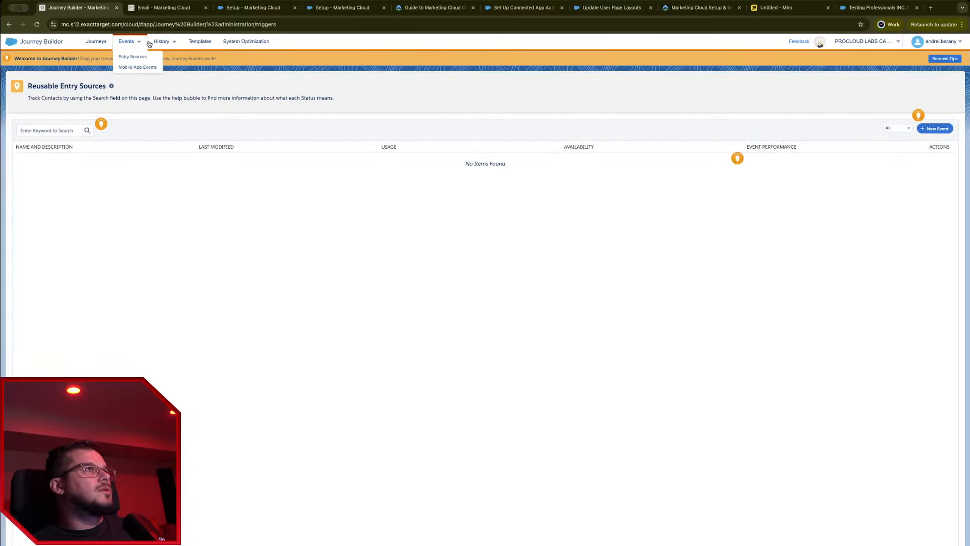
Step: Dismiss the tips banner and view New Journey's Journey History, selecting the test contact's key
{"action": "left_click", "coordinate": [164, 42]}
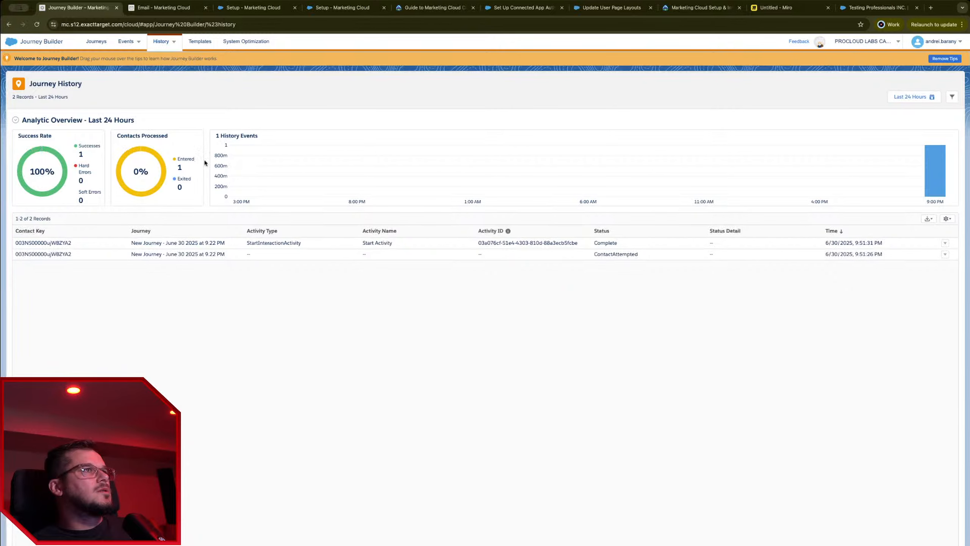
{"action": "left_click", "coordinate": [94, 42]}
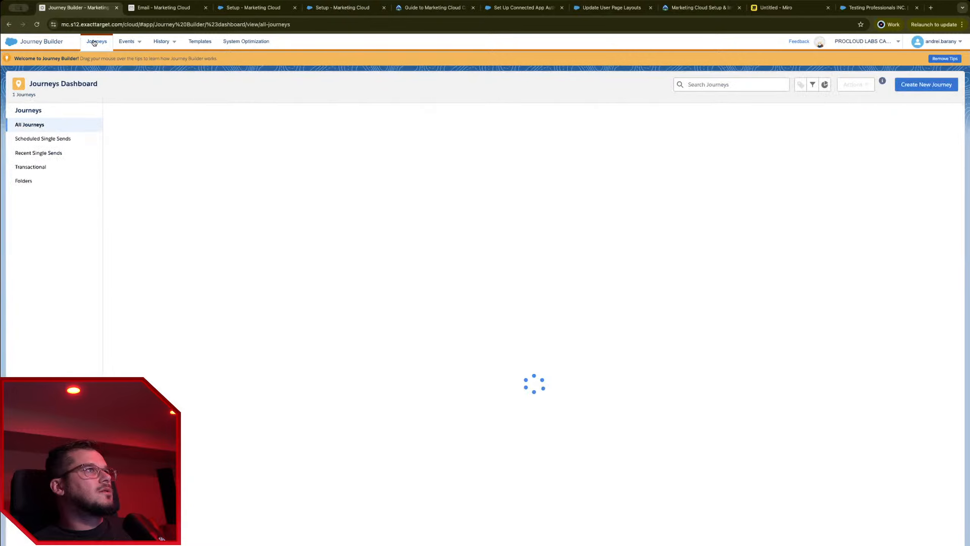
{"action": "mouse_move", "coordinate": [848, 127]}
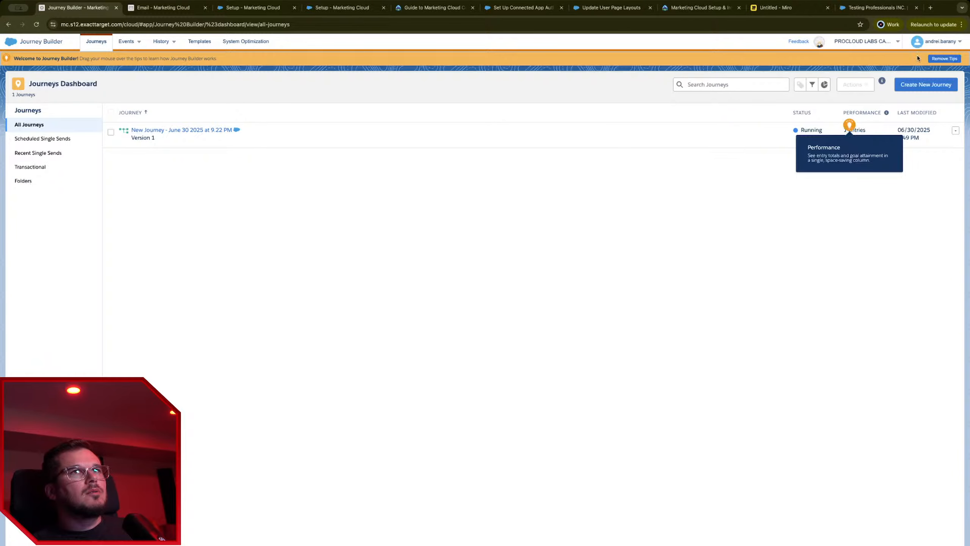
{"action": "left_click", "coordinate": [944, 58]}
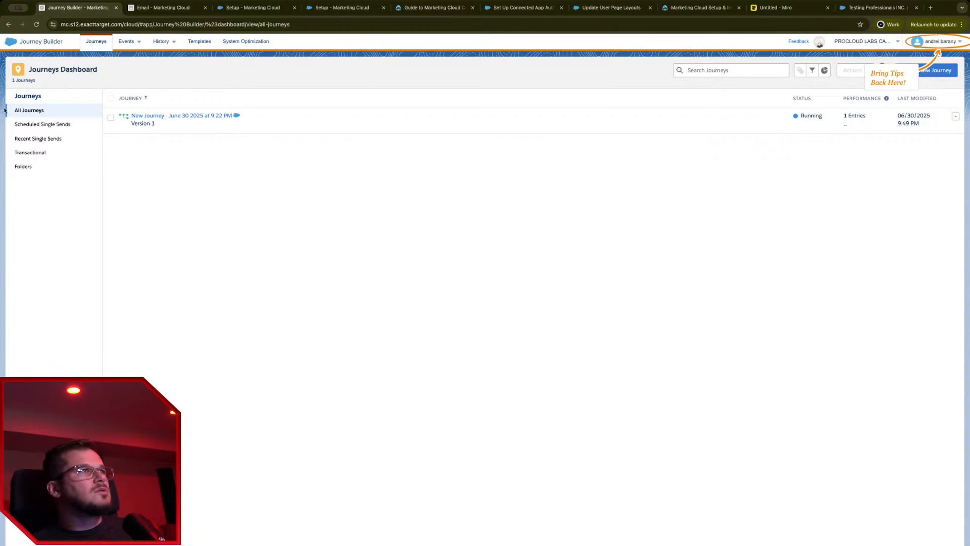
{"action": "left_click", "coordinate": [187, 116]}
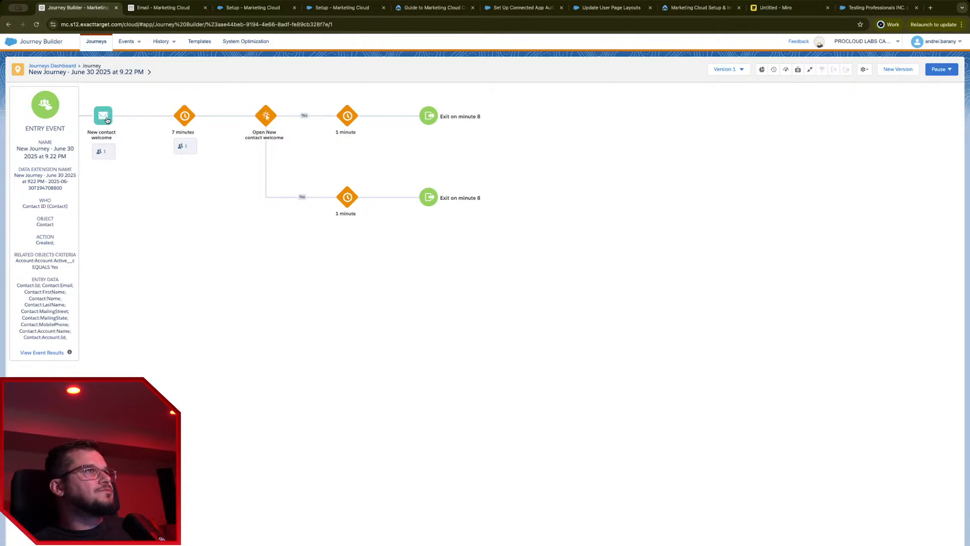
{"action": "left_click", "coordinate": [161, 41]}
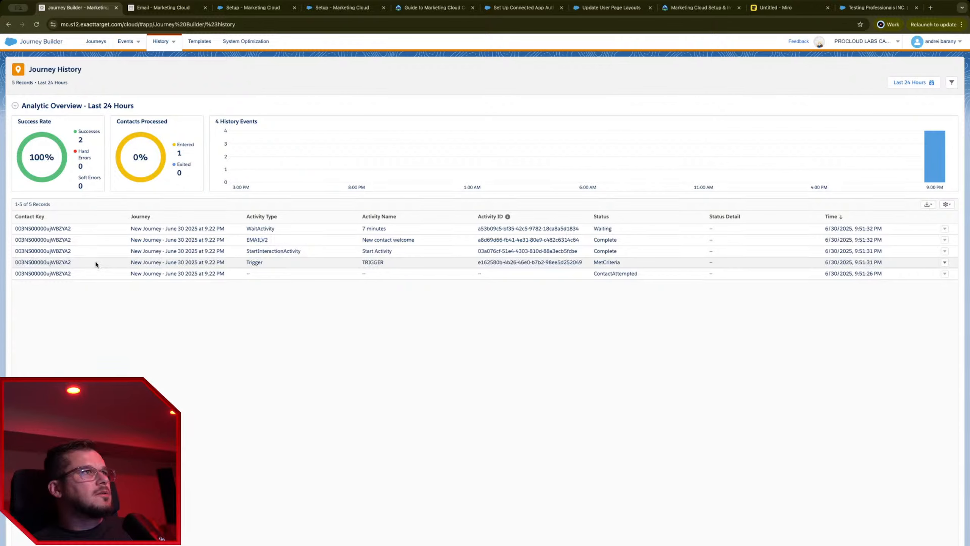
{"action": "double_click", "coordinate": [49, 261]}
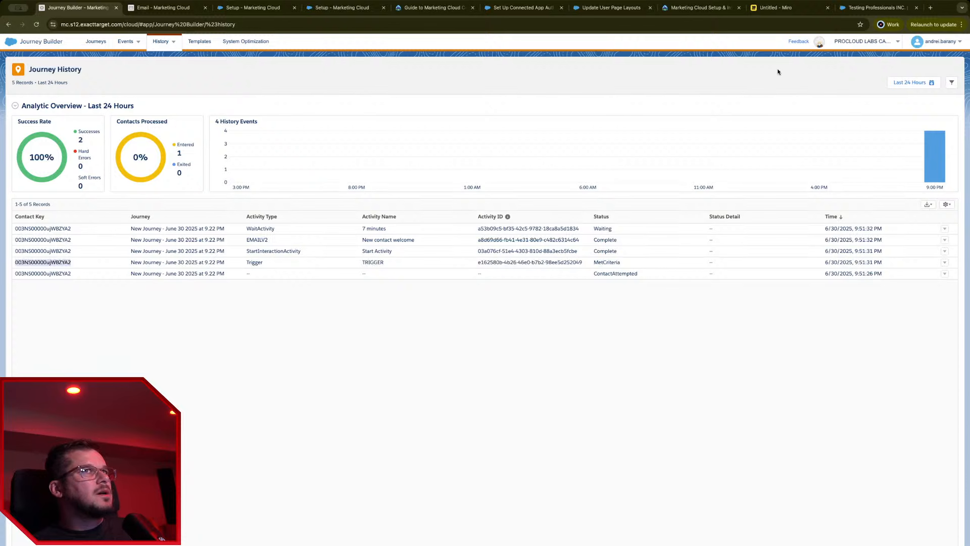
{"action": "left_click", "coordinate": [889, 11]}
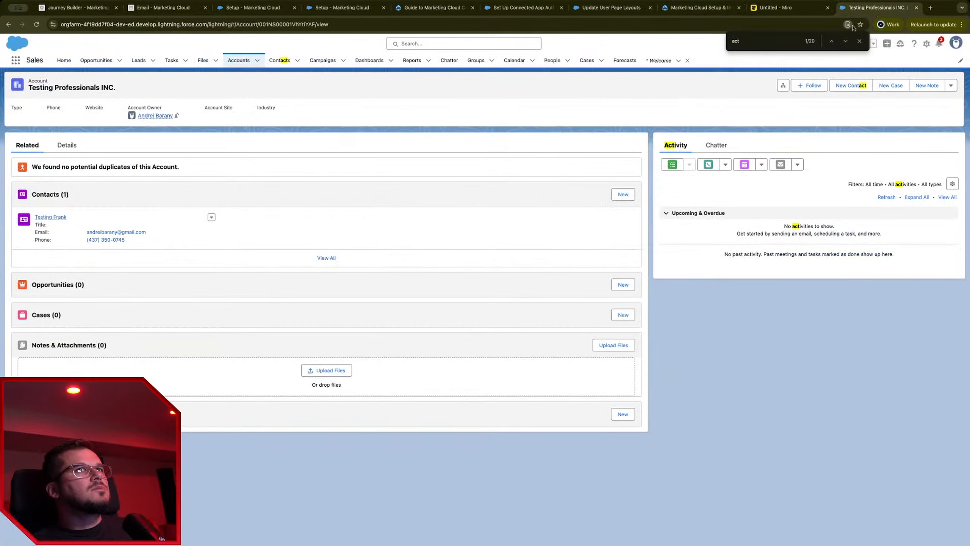
{"action": "left_click", "coordinate": [53, 217]}
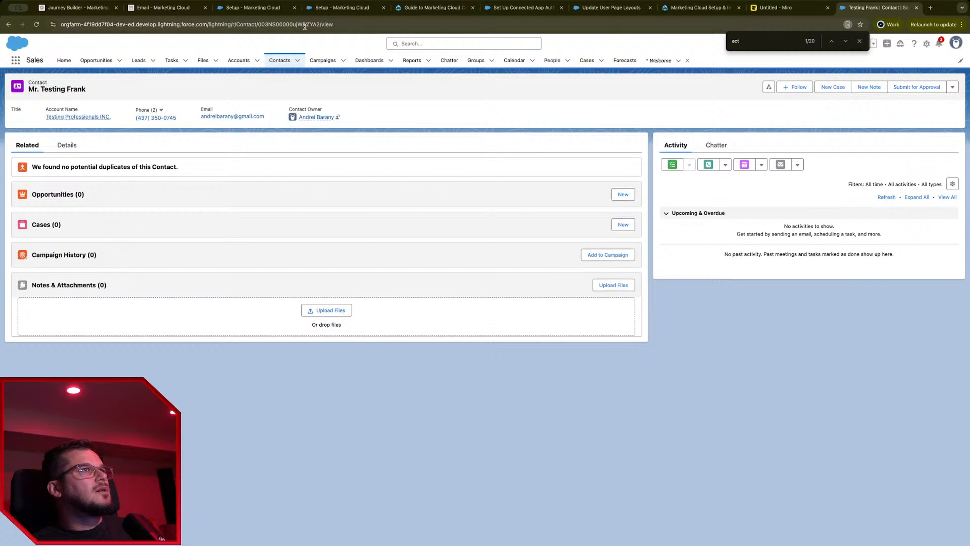
{"action": "left_click_drag", "start_coordinate": [306, 25], "coordinate": [320, 24]}
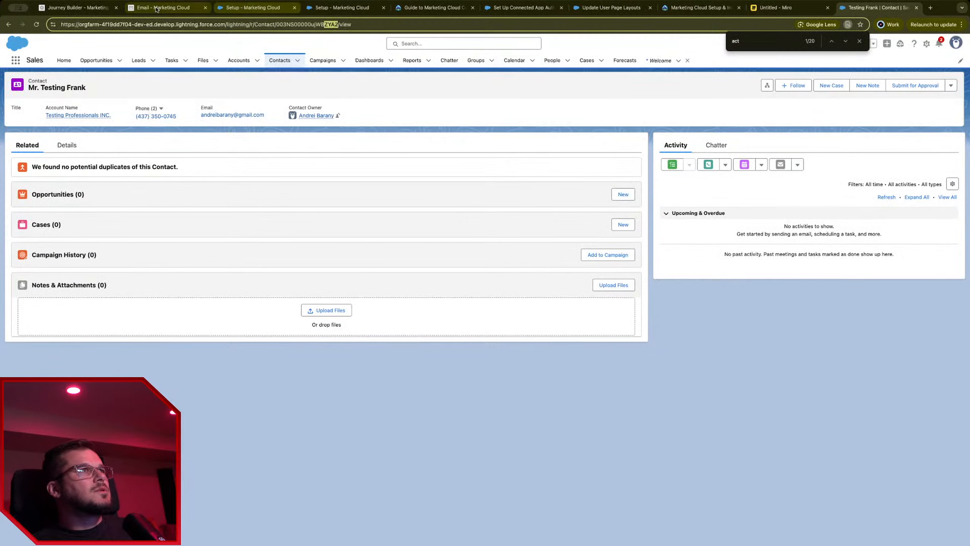
{"action": "left_click", "coordinate": [53, 9]}
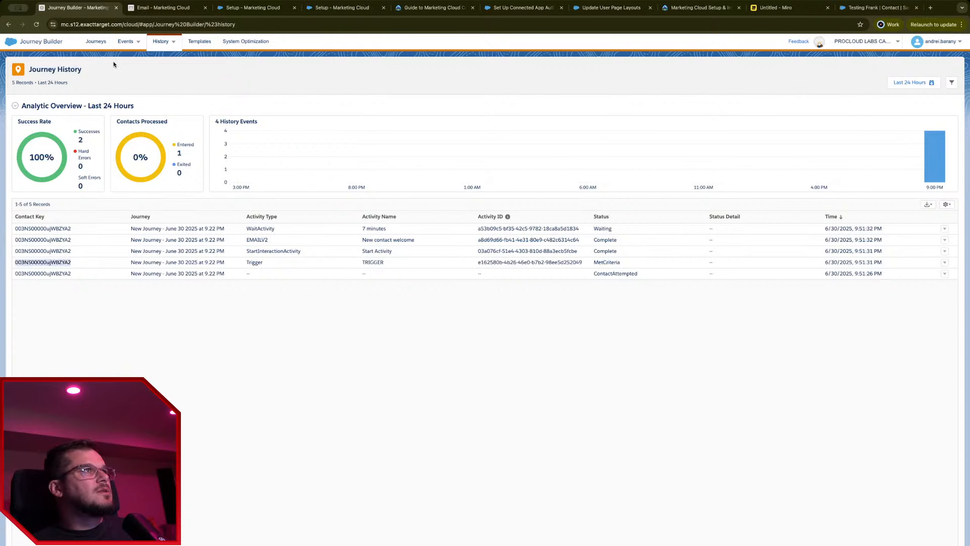
{"action": "left_click", "coordinate": [162, 8]}
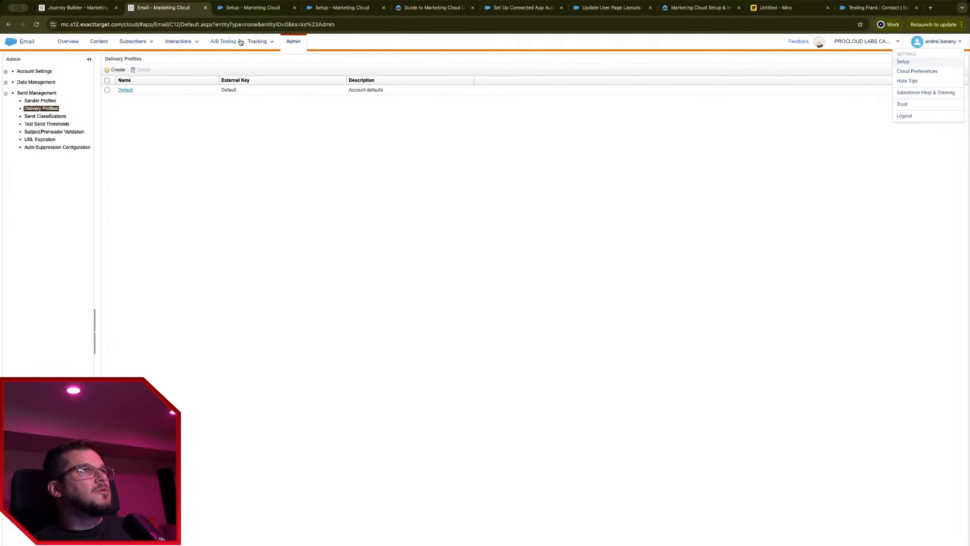
Step: Browse the My Tracking folders for Salesforce single and mass sends
{"action": "left_click", "coordinate": [256, 42]}
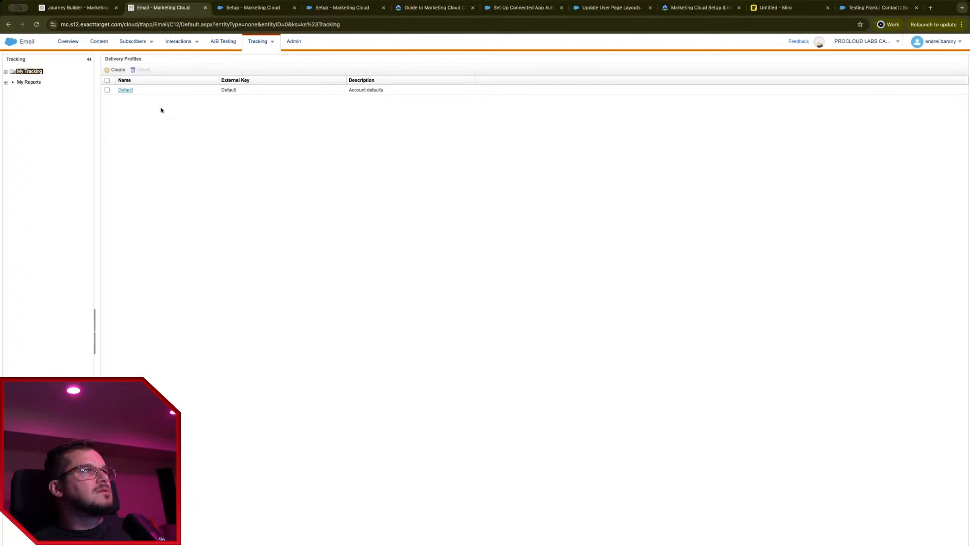
{"action": "left_click", "coordinate": [6, 72]}
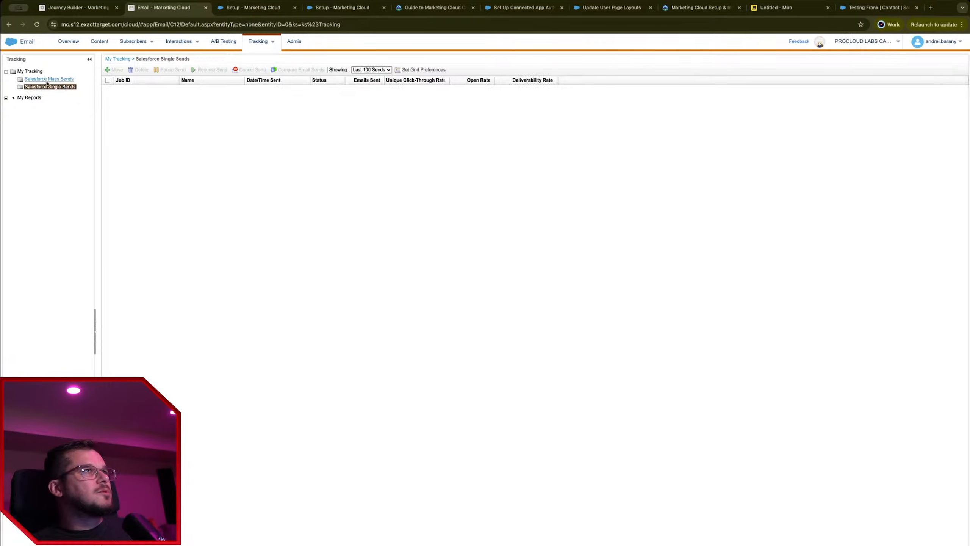
{"action": "left_click", "coordinate": [11, 99]}
{"action": "left_click", "coordinate": [50, 79]}
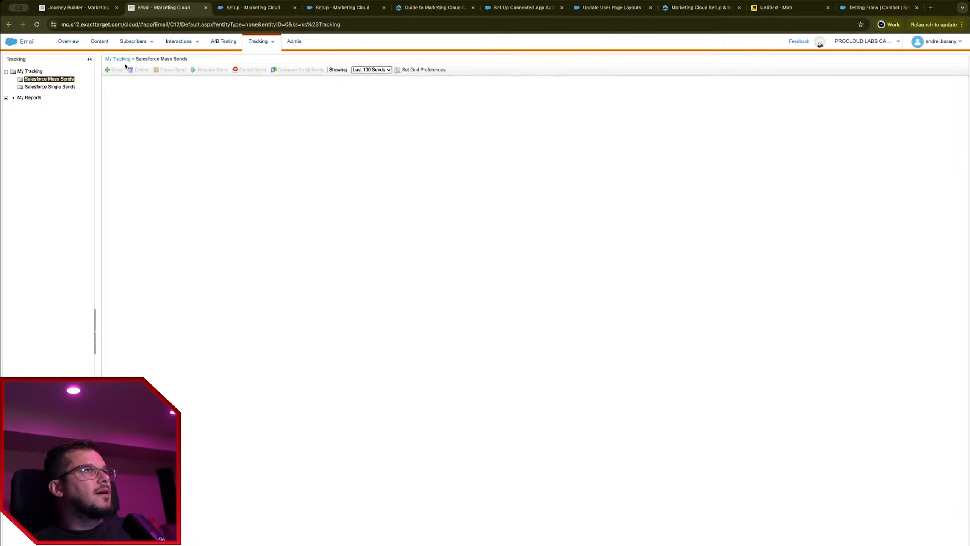
{"action": "left_click", "coordinate": [61, 87]}
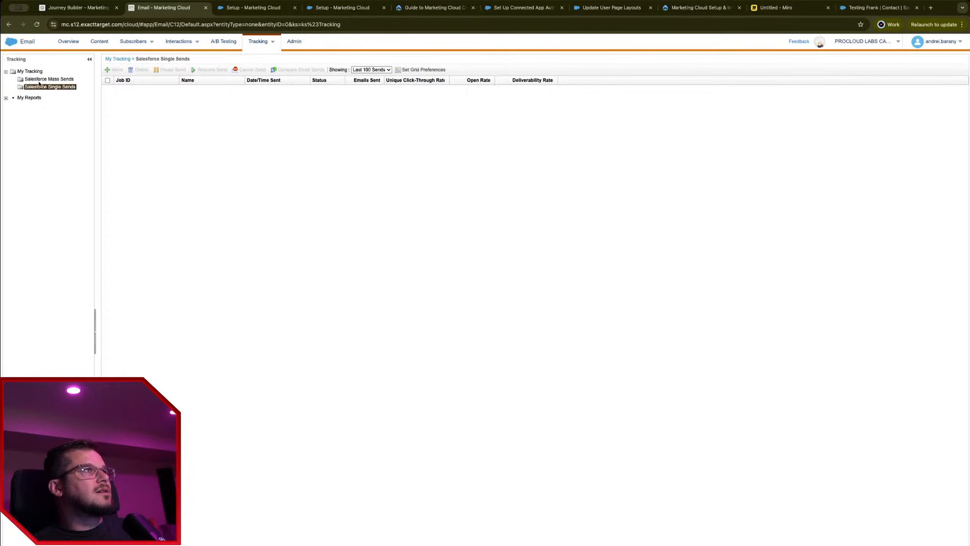
{"action": "left_click", "coordinate": [7, 99]}
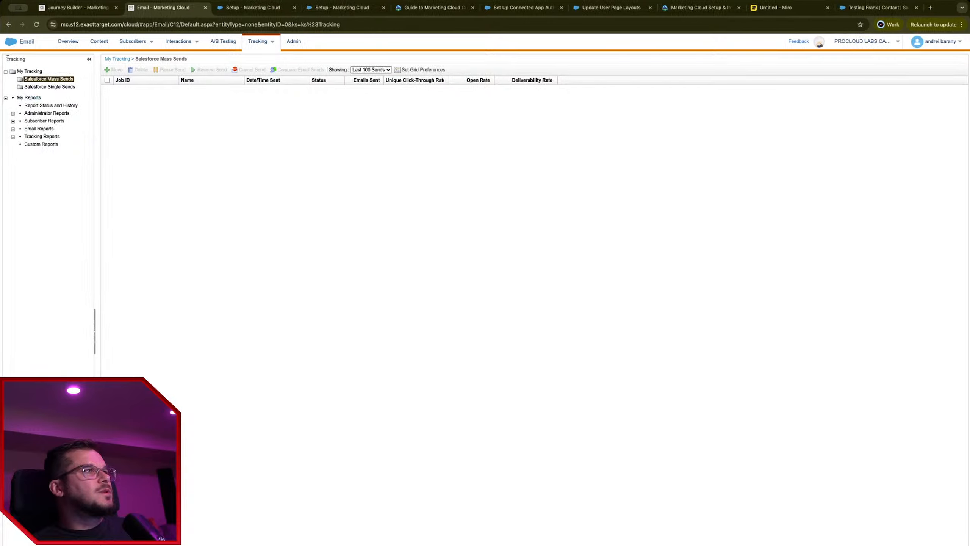
Step: In Email Studio's tracked sends, open Journey Builder Sends > New Journey - June 30 2025 > Version 1
{"action": "left_click", "coordinate": [13, 45]}
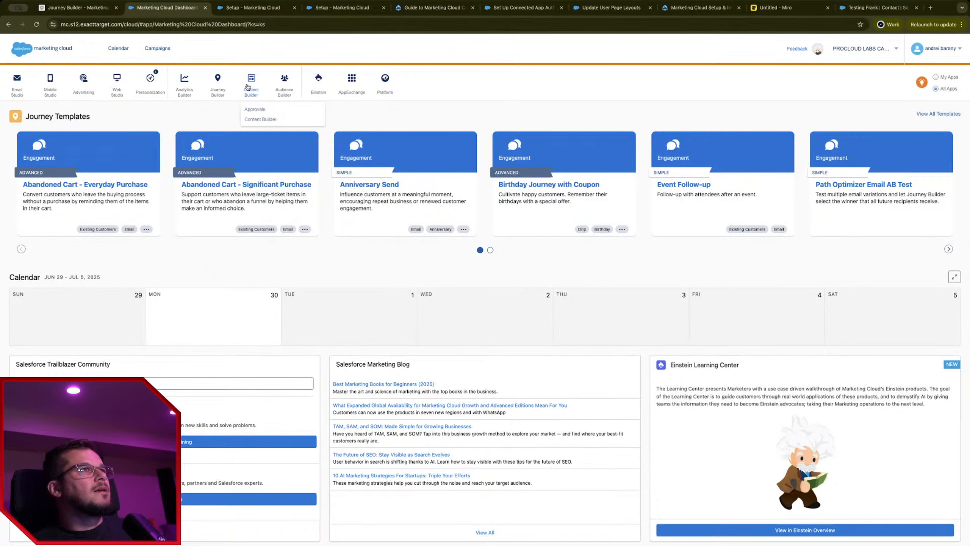
{"action": "mouse_move", "coordinate": [17, 85]}
{"action": "left_click", "coordinate": [27, 111]}
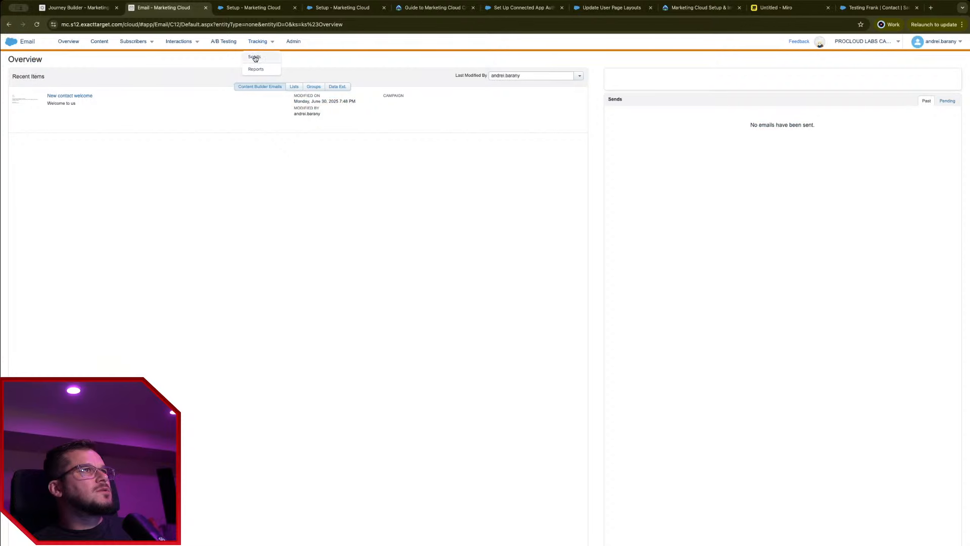
{"action": "left_click", "coordinate": [255, 57]}
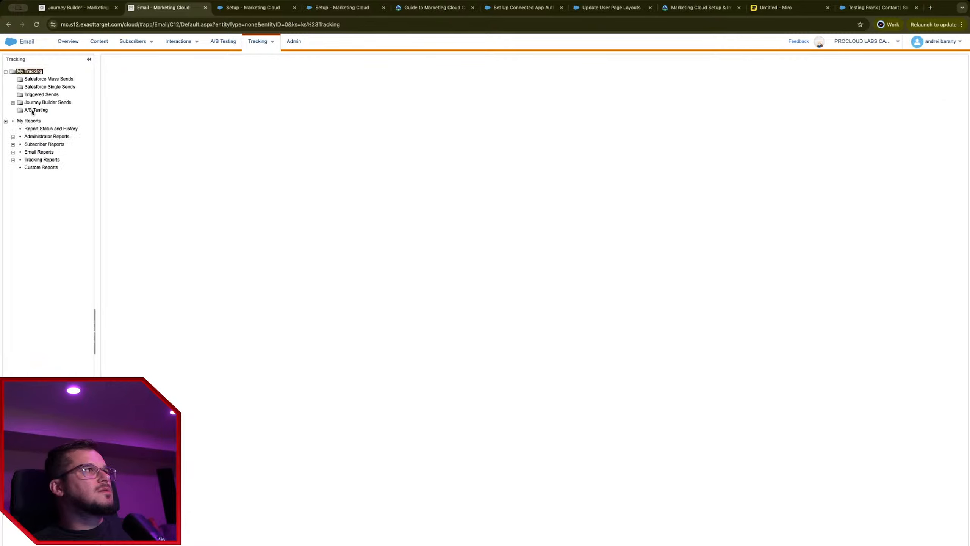
{"action": "left_click", "coordinate": [28, 103]}
{"action": "left_click", "coordinate": [21, 112]}
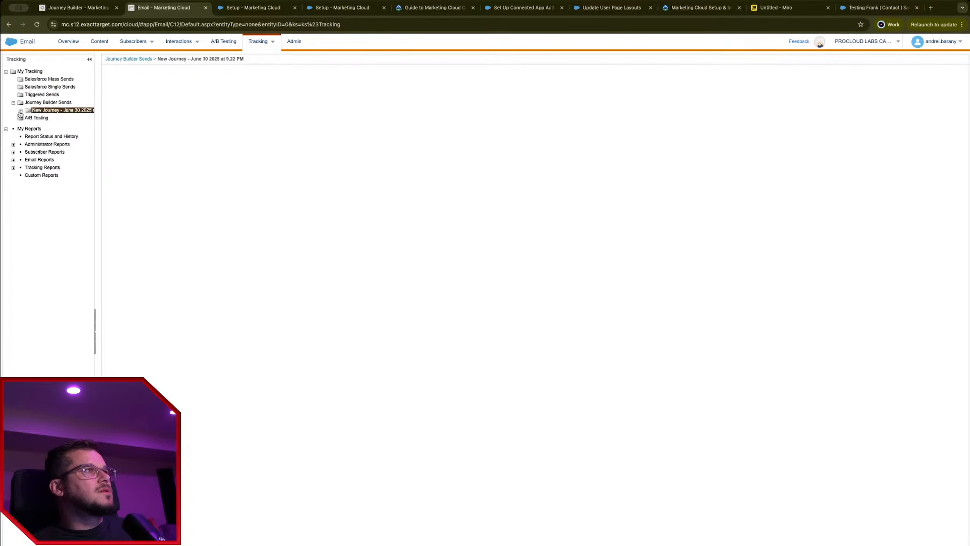
{"action": "left_click", "coordinate": [21, 110]}
{"action": "left_click", "coordinate": [49, 118]}
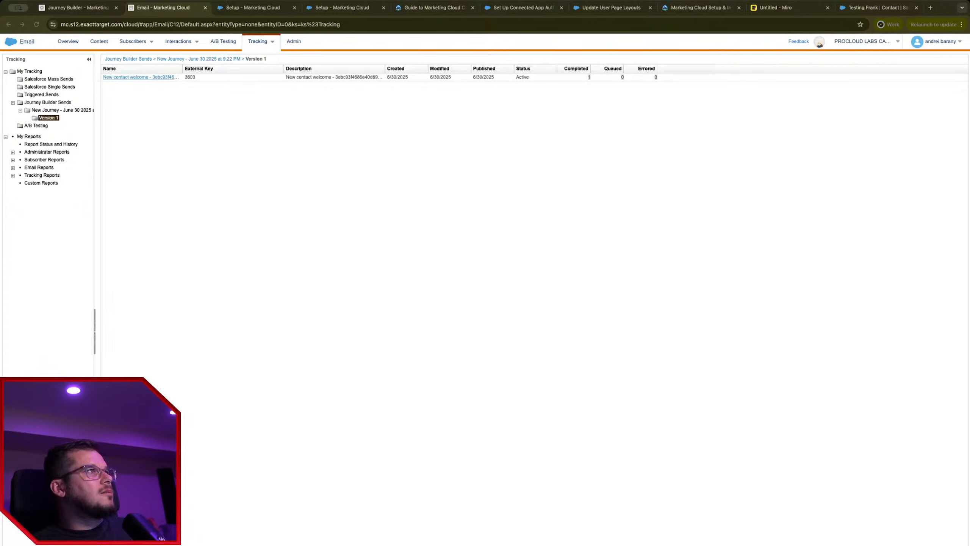
Step: Open the New contact welcome send report, then check the journey history and Setup pages
{"action": "left_click", "coordinate": [141, 77]}
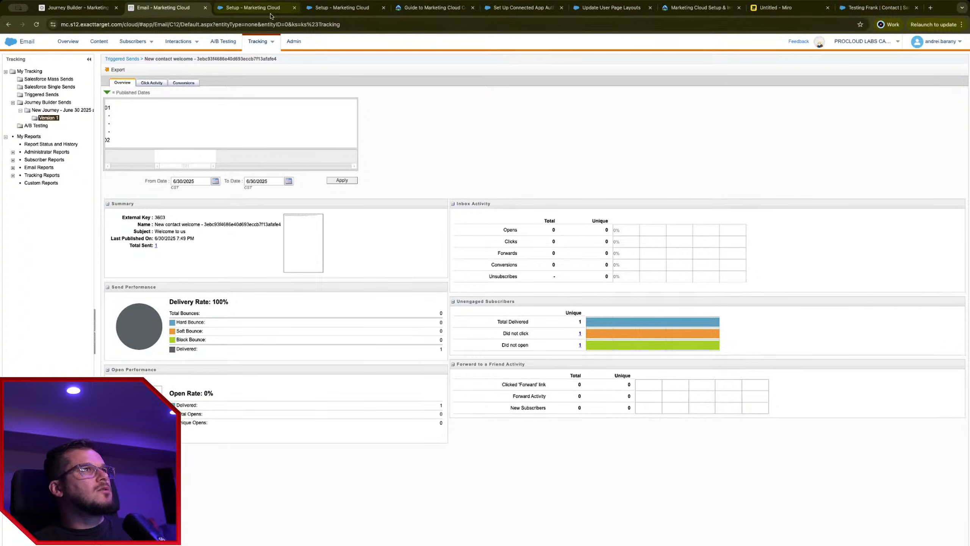
{"action": "left_click", "coordinate": [77, 8]}
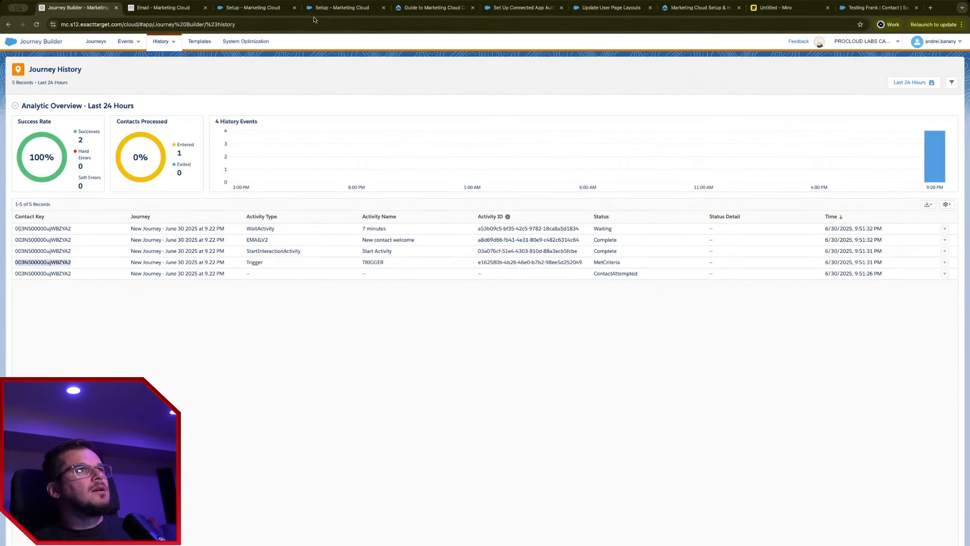
{"action": "left_click", "coordinate": [164, 7]}
{"action": "left_click", "coordinate": [256, 9]}
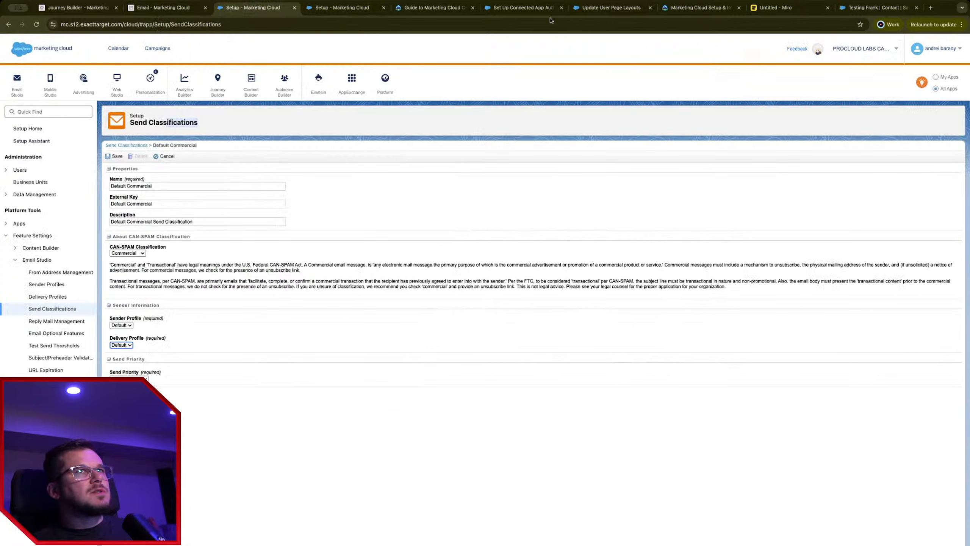
Step: Open the New Journey - June 30 2025 journey from the Journeys list in Journey Builder
{"action": "left_click", "coordinate": [888, 8]}
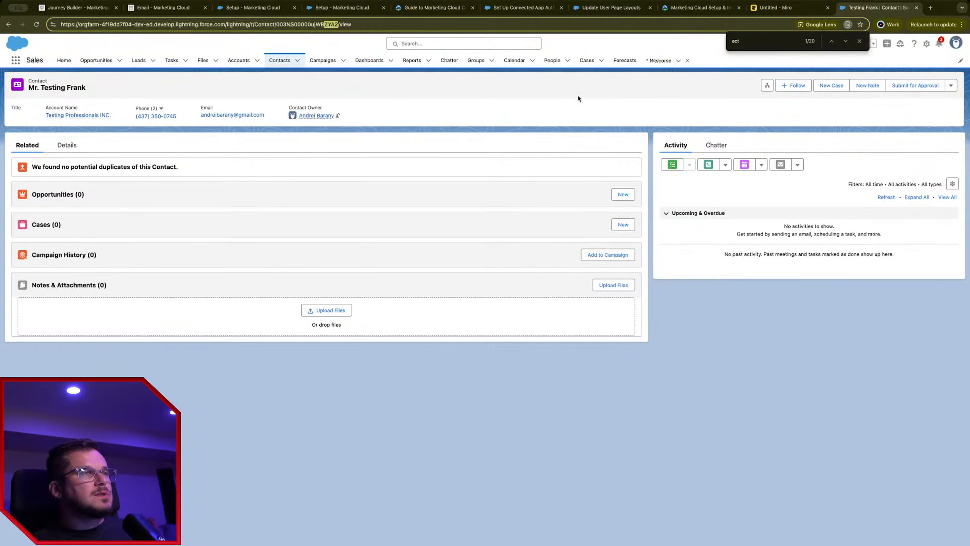
{"action": "left_click", "coordinate": [432, 8]}
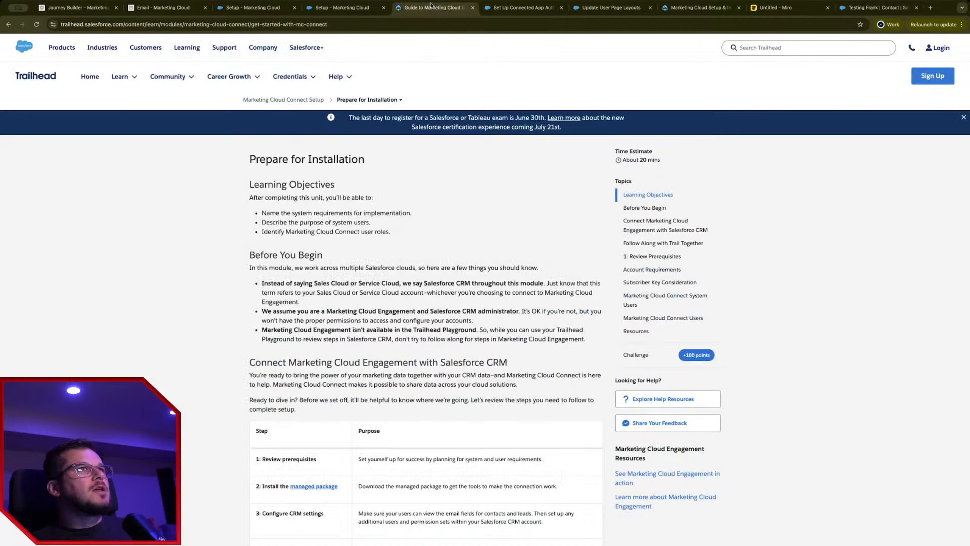
{"action": "left_click", "coordinate": [344, 8]}
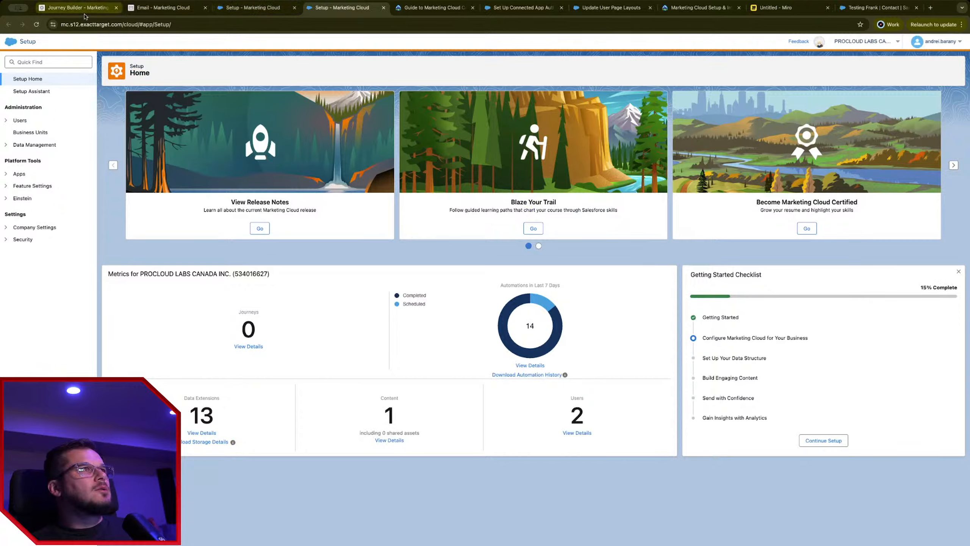
{"action": "left_click", "coordinate": [76, 8]}
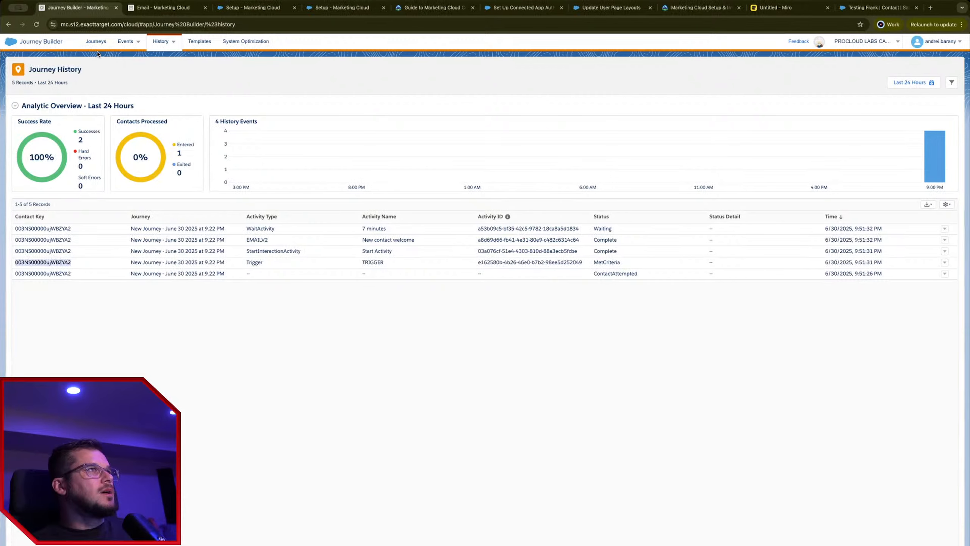
{"action": "left_click", "coordinate": [98, 38]}
{"action": "left_click", "coordinate": [160, 115]}
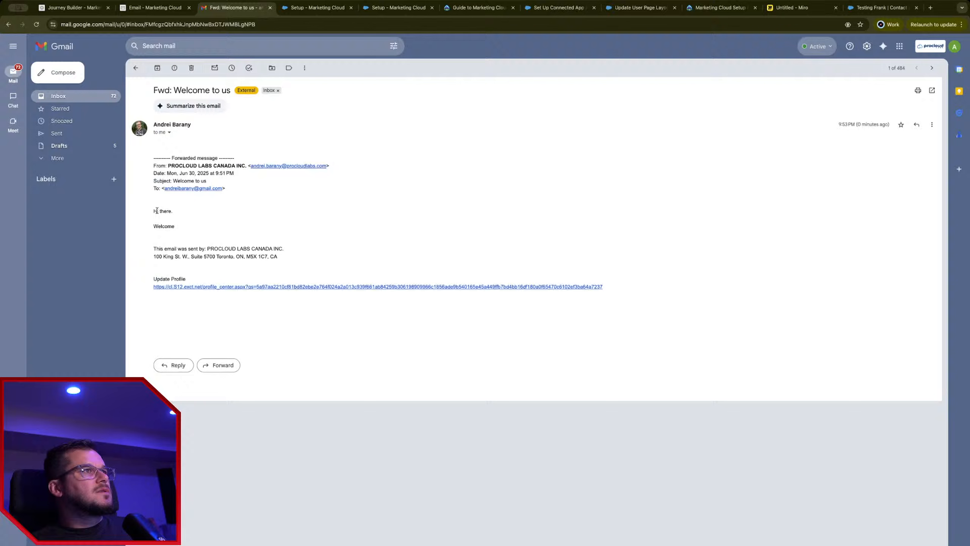
Step: Highlight the greeting and Welcome line of the 'Welcome to us' email, then close the Gmail tab
{"action": "left_click_drag", "start_coordinate": [156, 210], "coordinate": [276, 258]}
{"action": "left_click", "coordinate": [207, 251]}
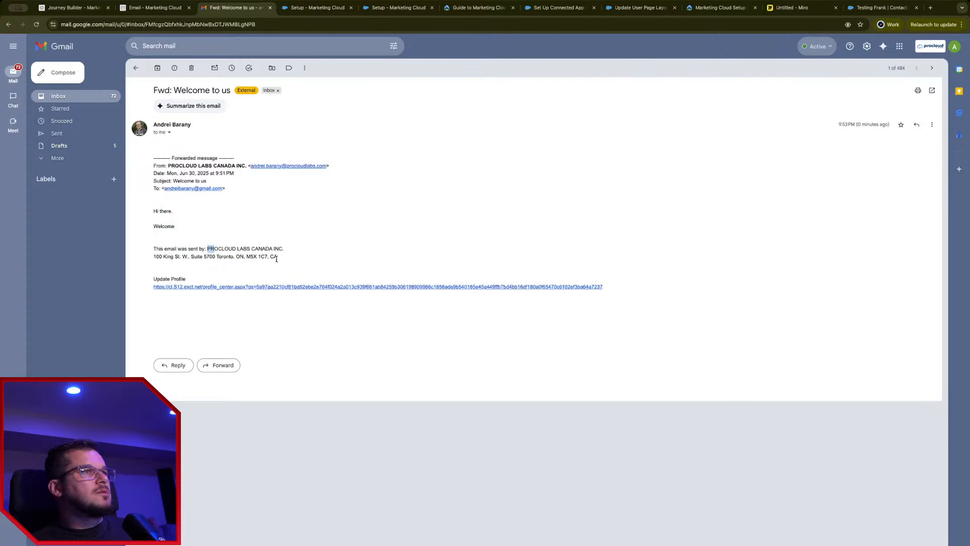
{"action": "left_click_drag", "start_coordinate": [199, 245], "coordinate": [155, 204]}
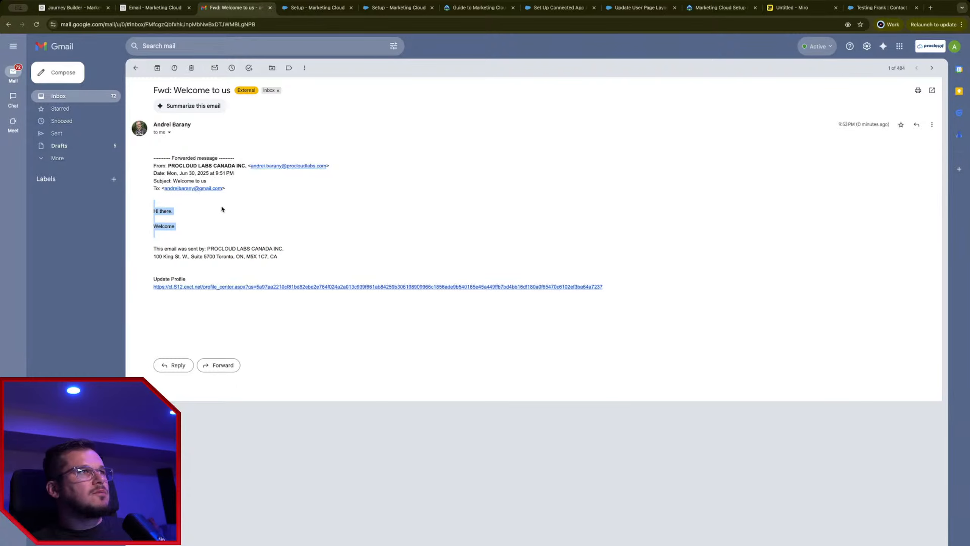
{"action": "middle_click", "coordinate": [223, 11]}
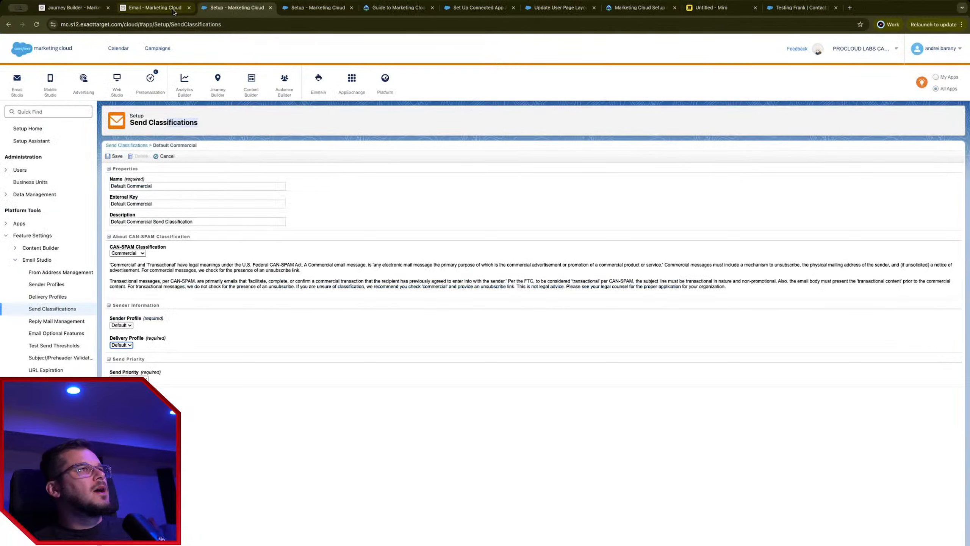
Step: Show the New contact welcome send tracking report with its 100% delivery rate
{"action": "left_click", "coordinate": [169, 11]}
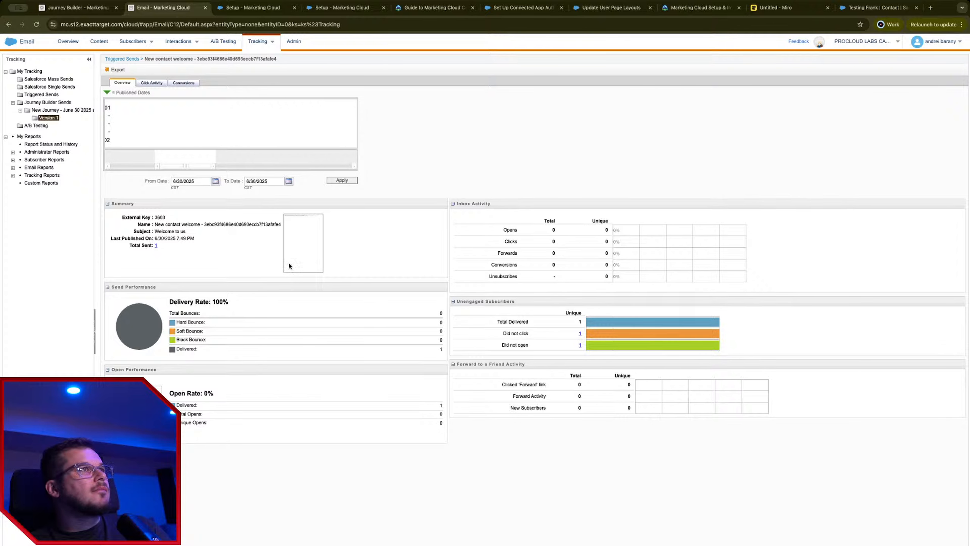
Step: Open the test contact's record page in Lightning App Builder through Setup's Edit Page
{"action": "left_click", "coordinate": [72, 10]}
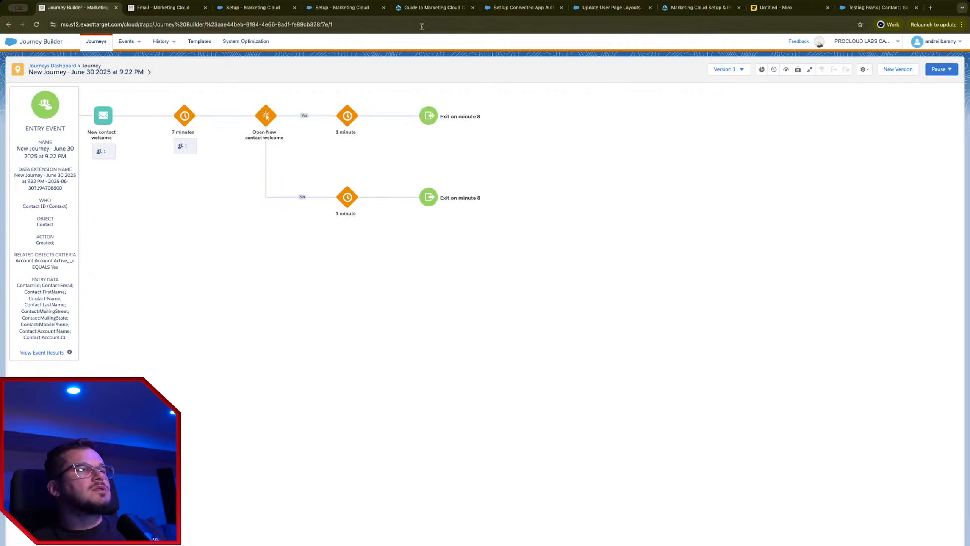
{"action": "left_click", "coordinate": [173, 14]}
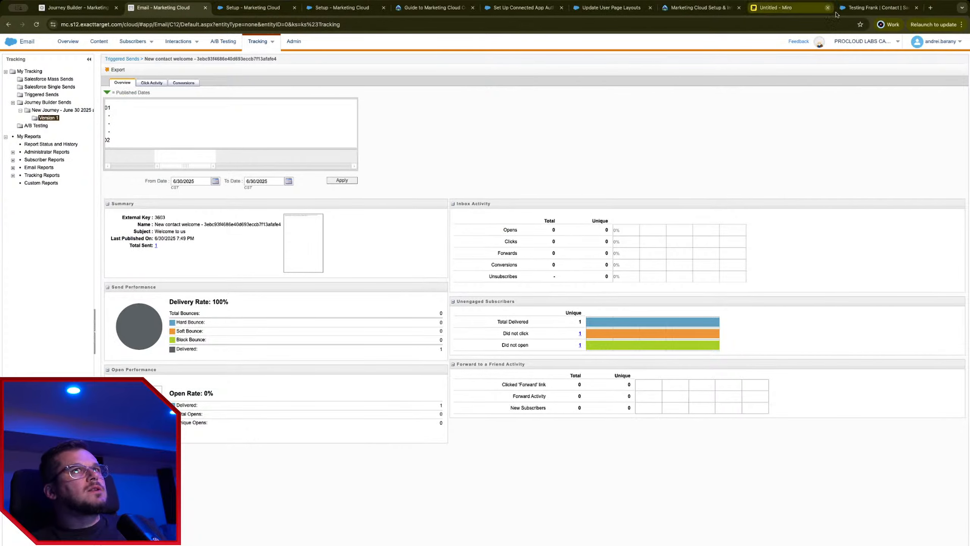
{"action": "left_click", "coordinate": [874, 7]}
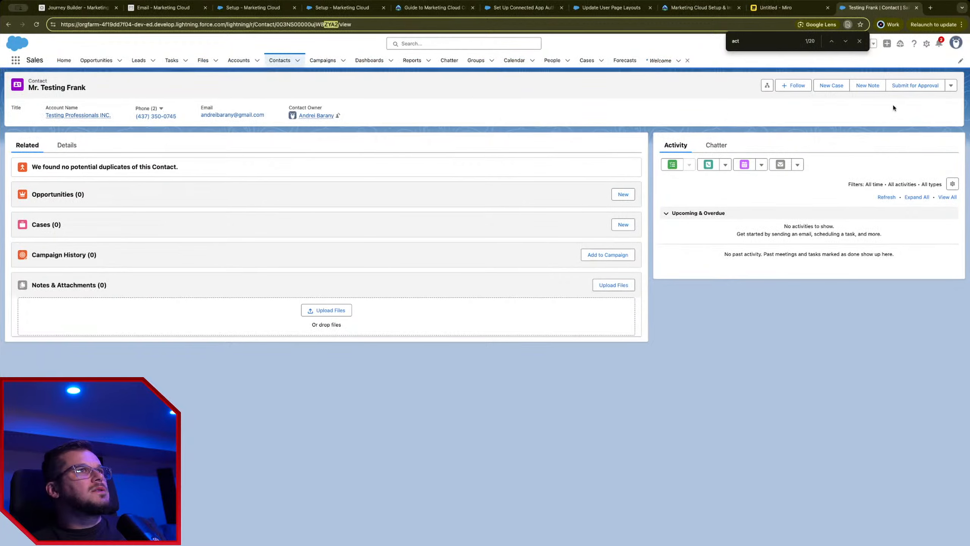
{"action": "key", "text": "Escape"}
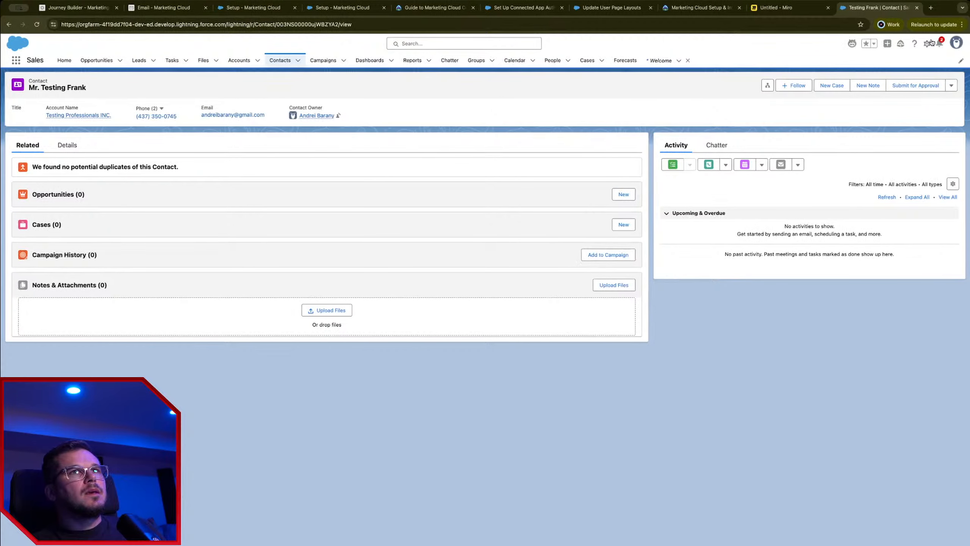
{"action": "left_click", "coordinate": [927, 44]}
{"action": "left_click", "coordinate": [929, 60]}
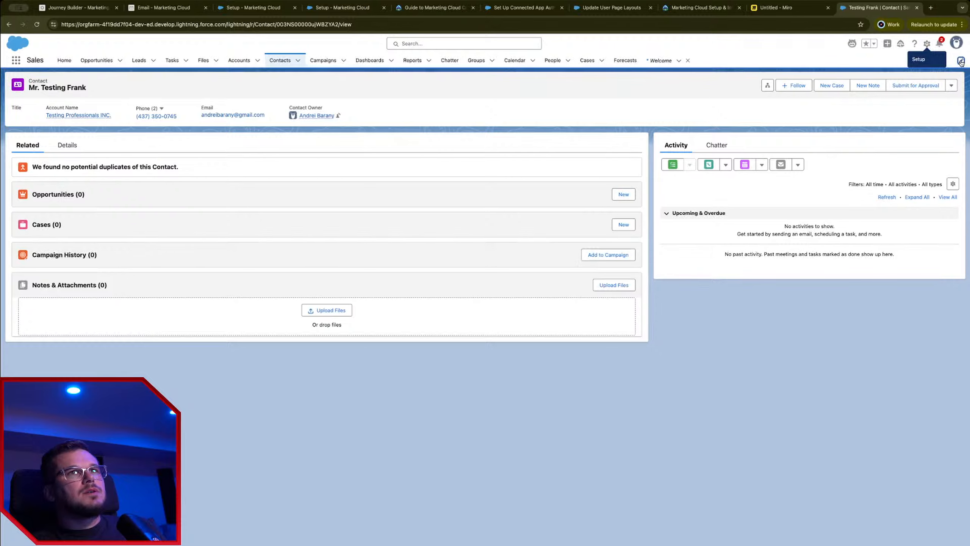
{"action": "left_click", "coordinate": [961, 61]}
{"action": "left_click", "coordinate": [642, 174]}
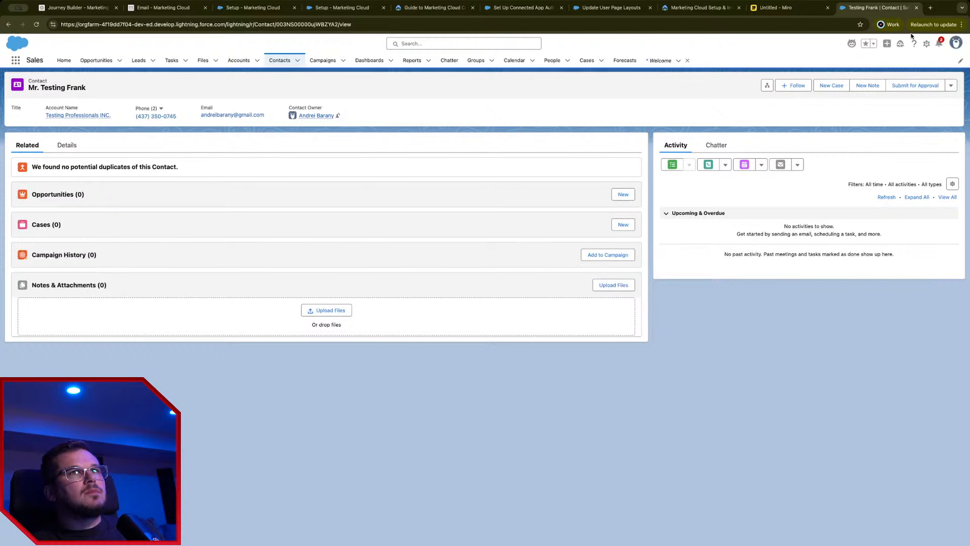
{"action": "left_click", "coordinate": [925, 42]}
{"action": "left_click", "coordinate": [891, 173]}
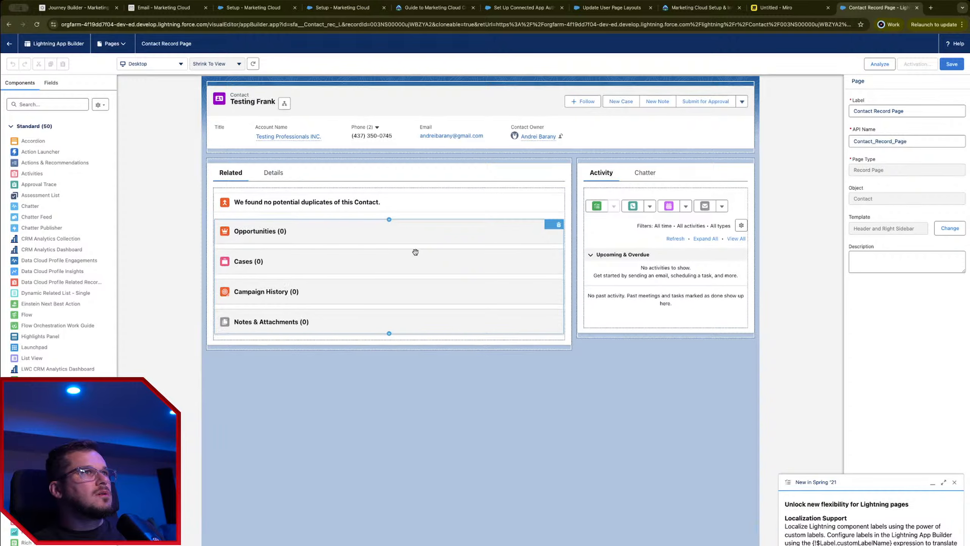
Step: Select the Related Lists component and open its Contact Layout page layout
{"action": "left_click", "coordinate": [415, 252]}
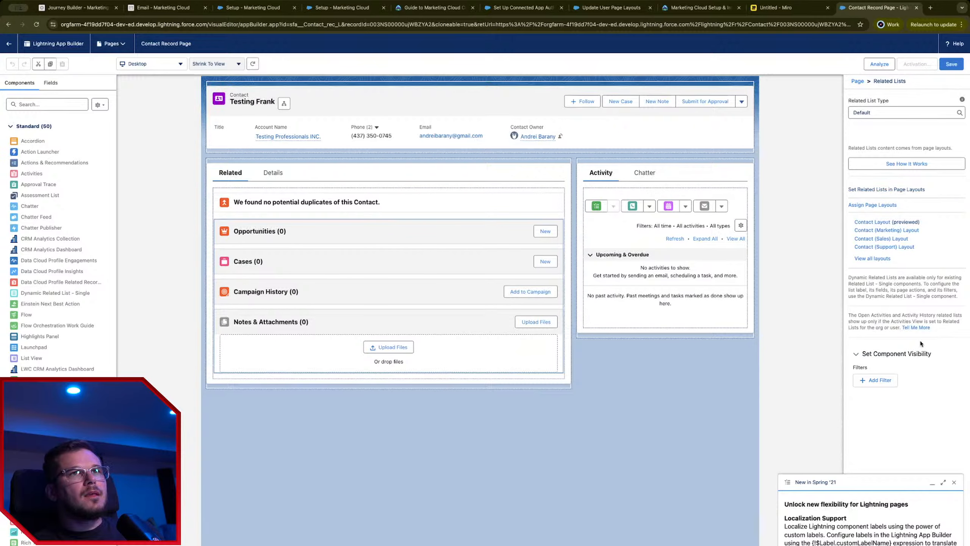
{"action": "left_click", "coordinate": [875, 223]}
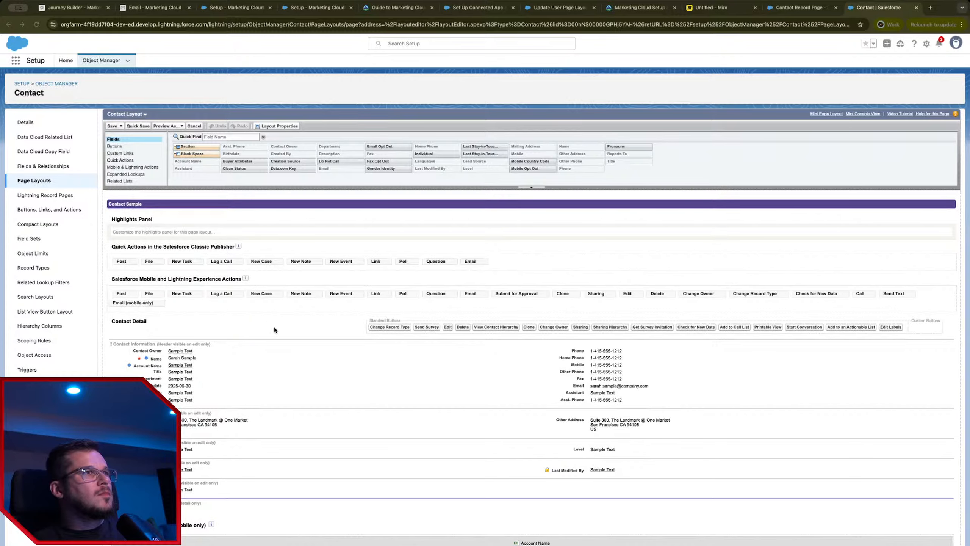
Step: Drag Individual Email Results into the Contact Layout's related lists and save, overwriting user customizations
{"action": "left_click", "coordinate": [314, 354]}
{"action": "scroll", "coordinate": [149, 178], "scroll_direction": "down", "scroll_amount": 3}
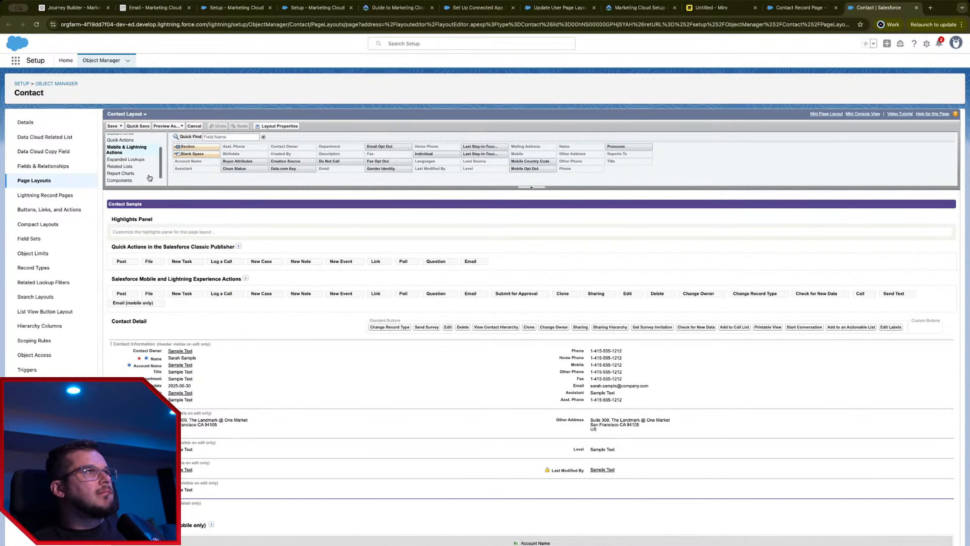
{"action": "left_click", "coordinate": [122, 158]}
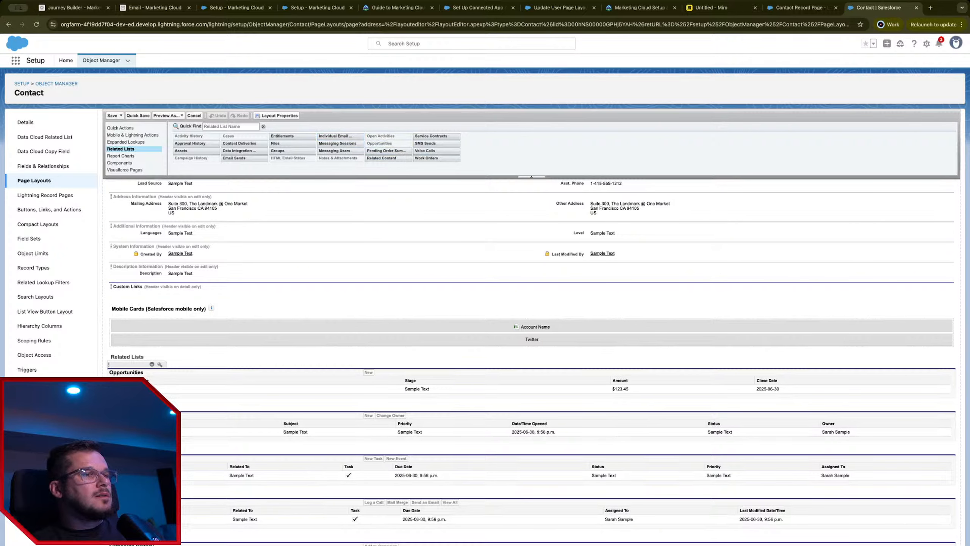
{"action": "key", "text": "super+Tab"}
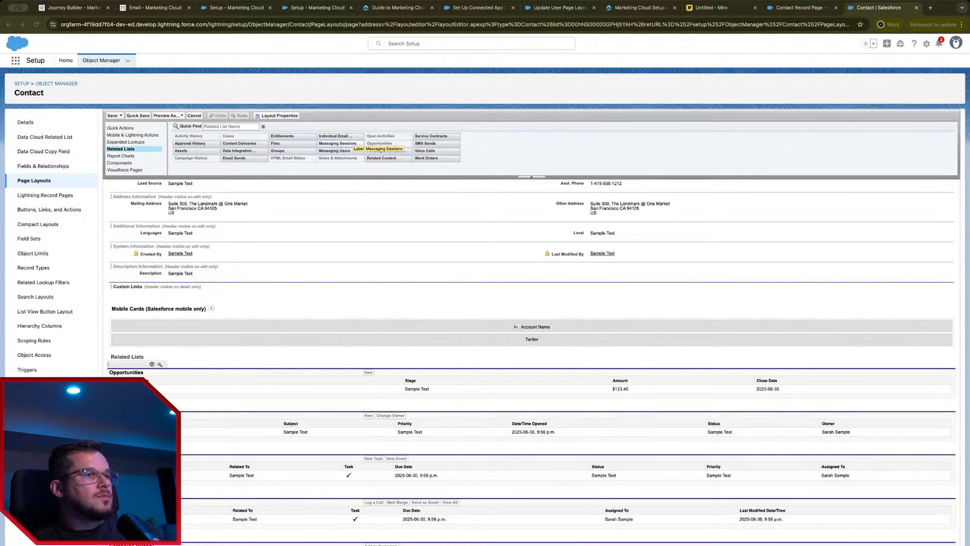
{"action": "key", "text": "super+Tab"}
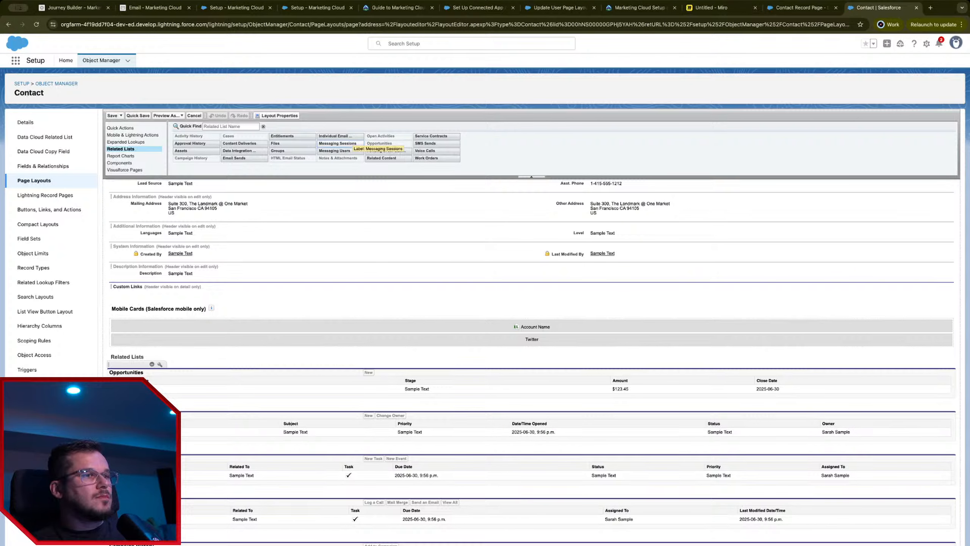
{"action": "key", "text": "super+Tab"}
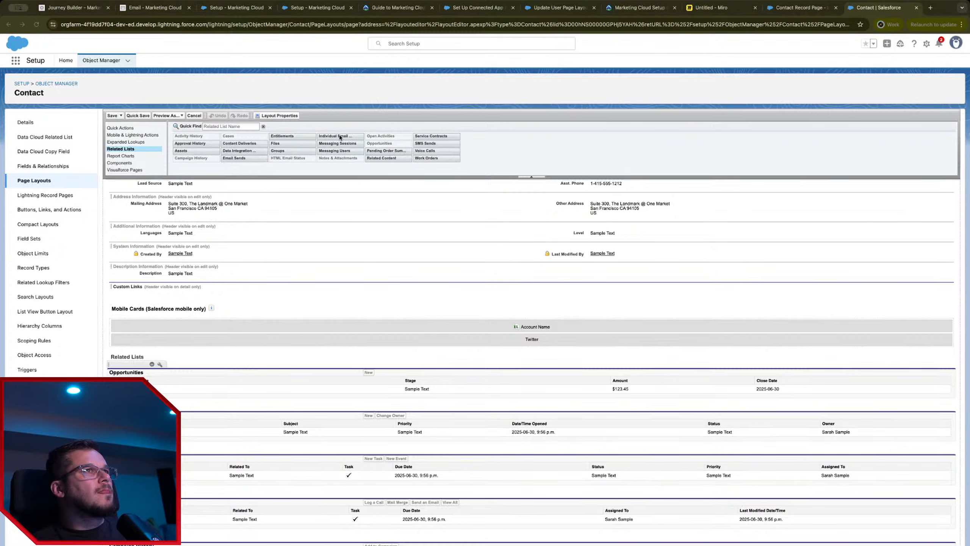
{"action": "left_click_drag", "start_coordinate": [340, 137], "coordinate": [412, 362]}
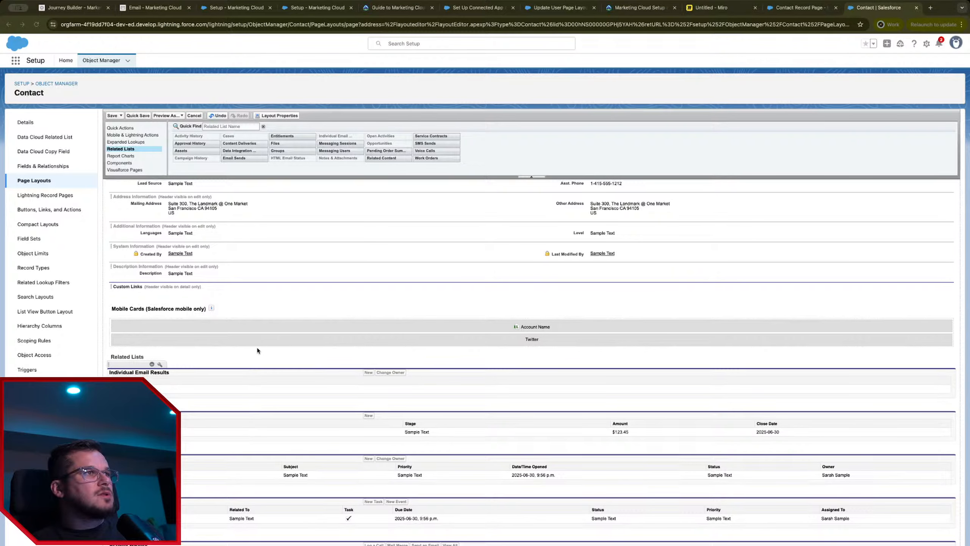
{"action": "scroll", "coordinate": [258, 345], "scroll_direction": "up", "scroll_amount": 5}
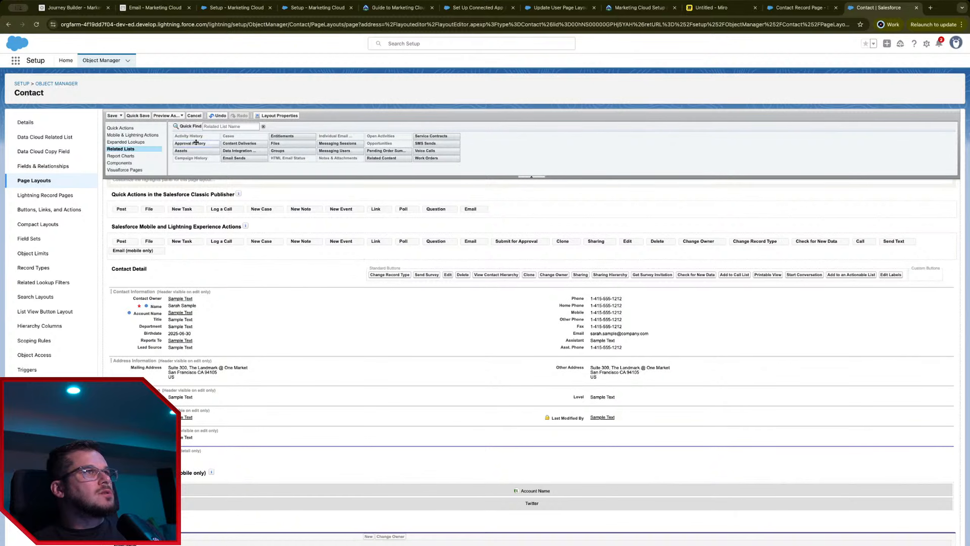
{"action": "left_click", "coordinate": [113, 115]}
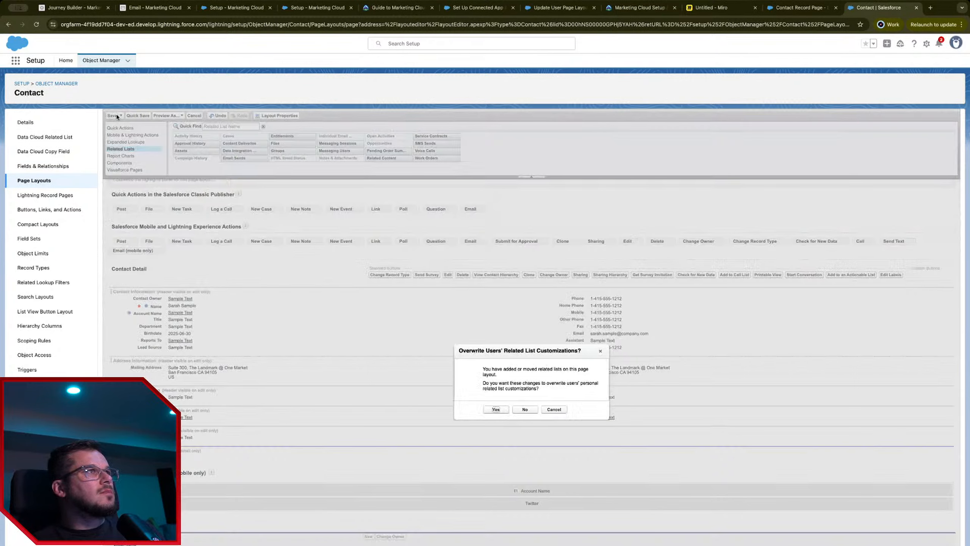
{"action": "left_click", "coordinate": [497, 409]}
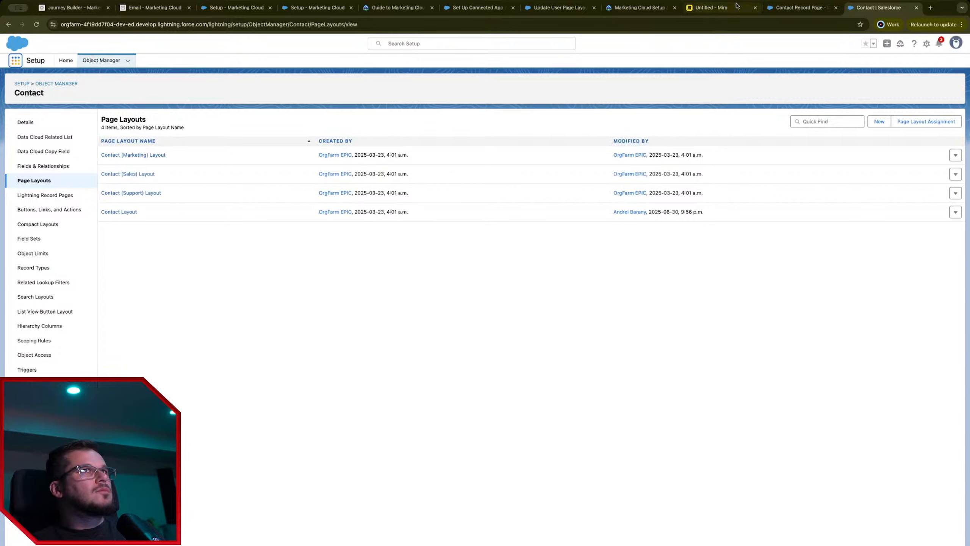
Step: Check the contact's empty Individual Email Results (0) list, then open Setup in a new tab
{"action": "left_click", "coordinate": [781, 8]}
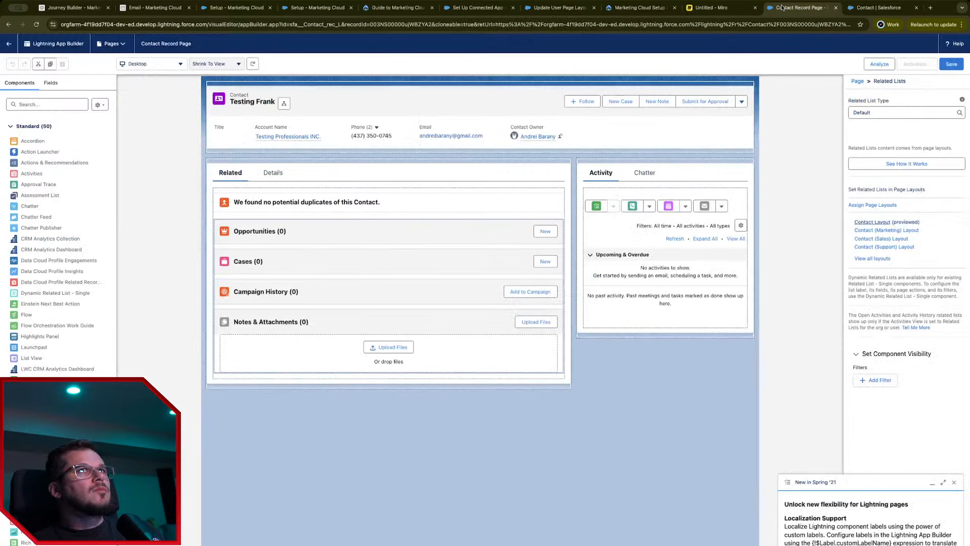
{"action": "left_click", "coordinate": [5, 45]}
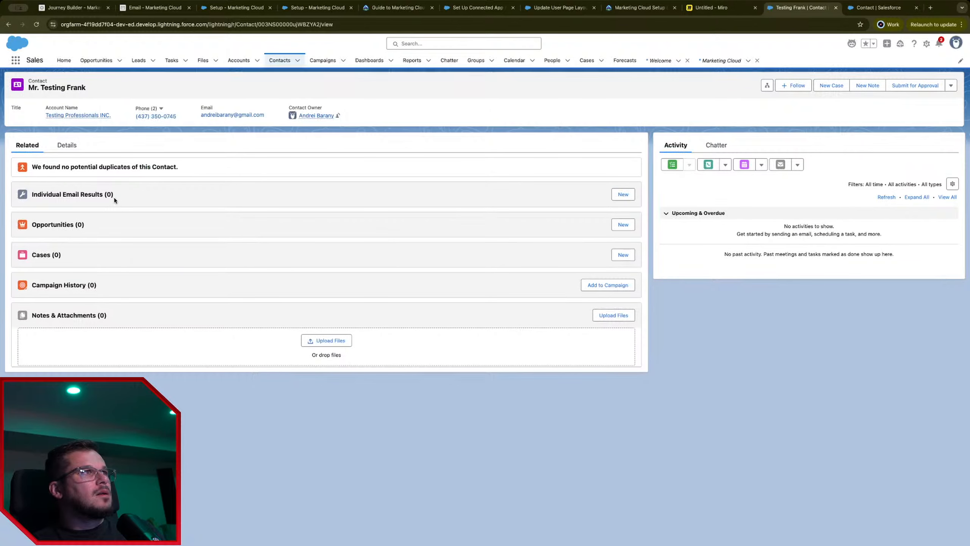
{"action": "left_click", "coordinate": [67, 195]}
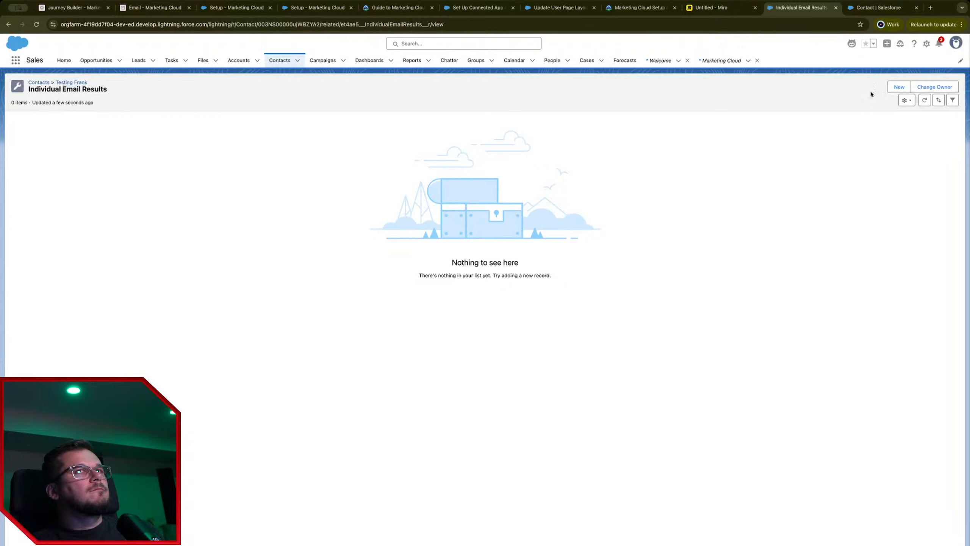
{"action": "key", "text": "alt+Left"}
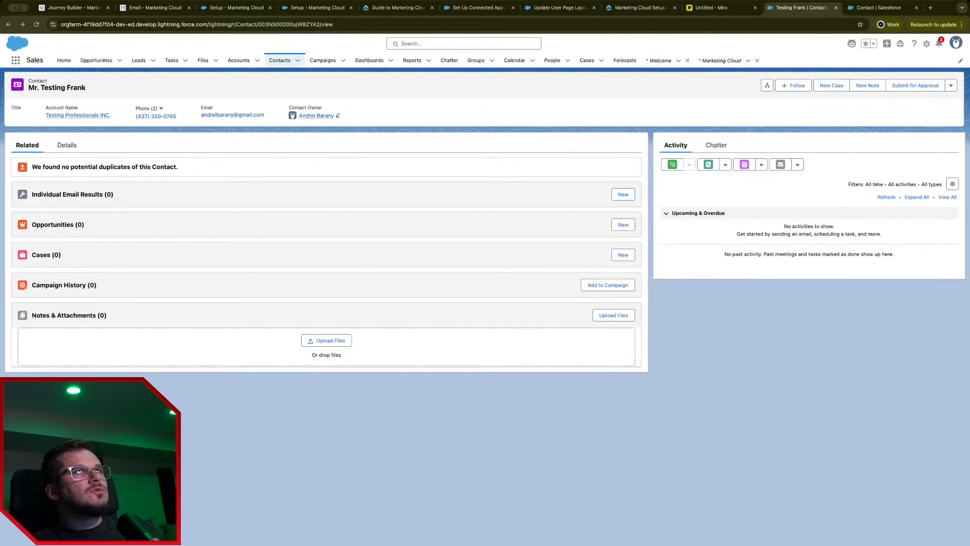
{"action": "left_click", "coordinate": [927, 44]}
{"action": "left_click", "coordinate": [906, 76]}
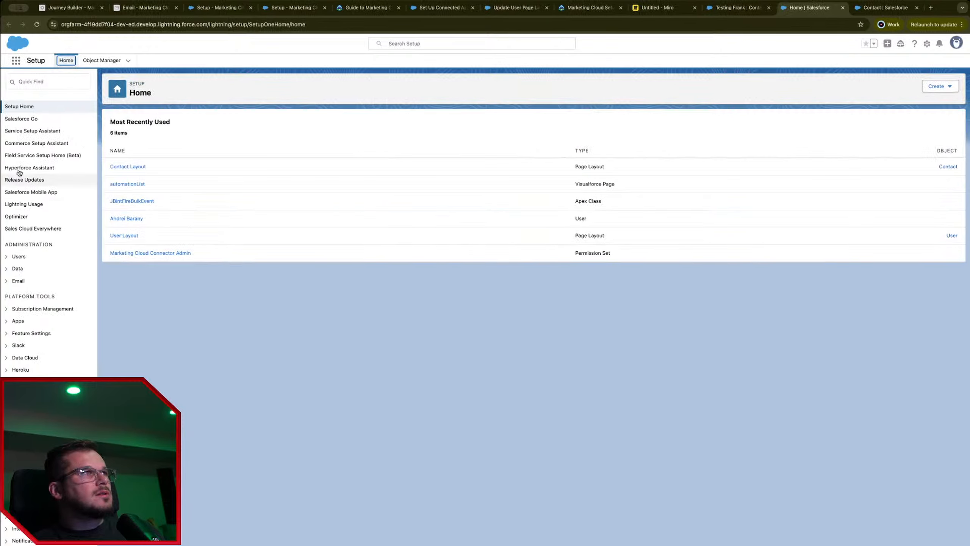
Step: Reopen the Contact Layout via Object Manager and confirm Individual Email Results is among its related lists
{"action": "left_click", "coordinate": [99, 61]}
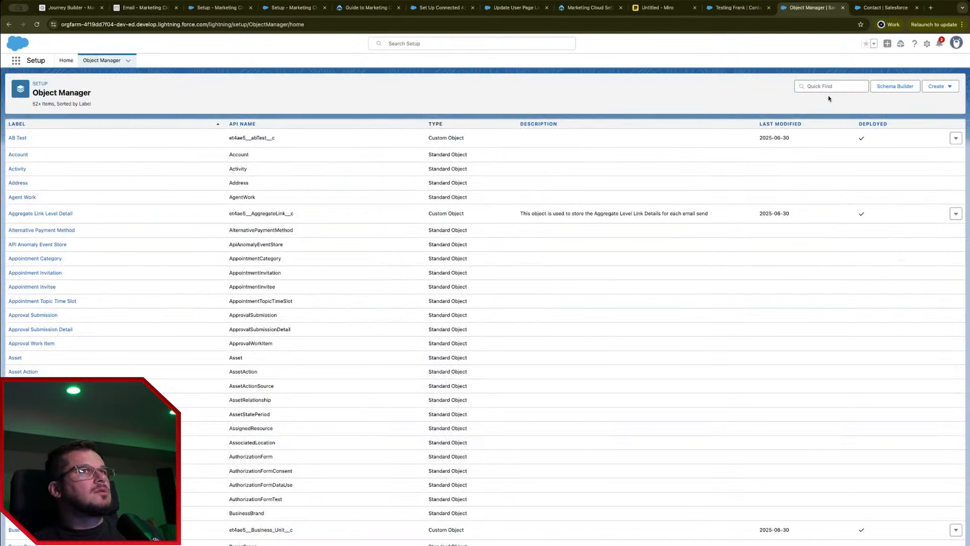
{"action": "left_click", "coordinate": [828, 88]}
{"action": "type", "text": "c"}
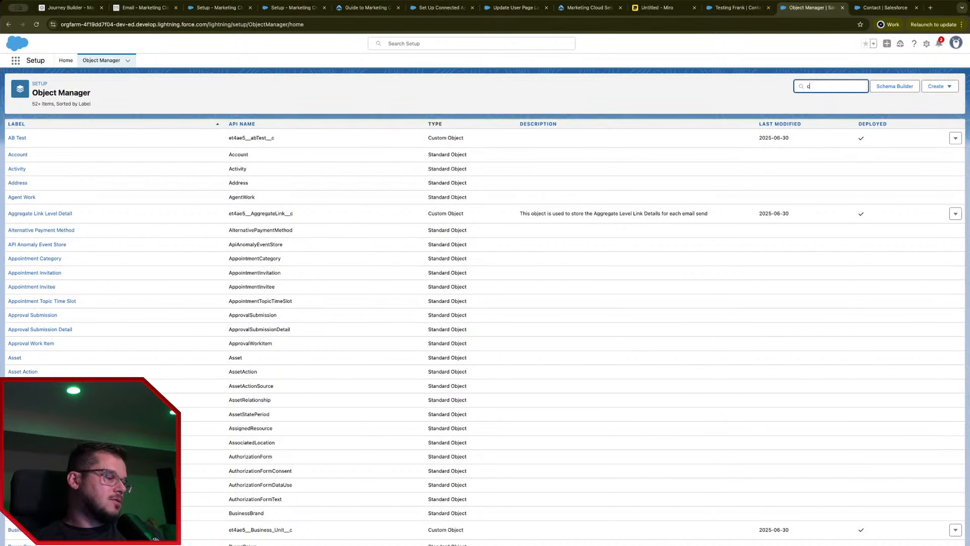
{"action": "type", "text": "ontact"}
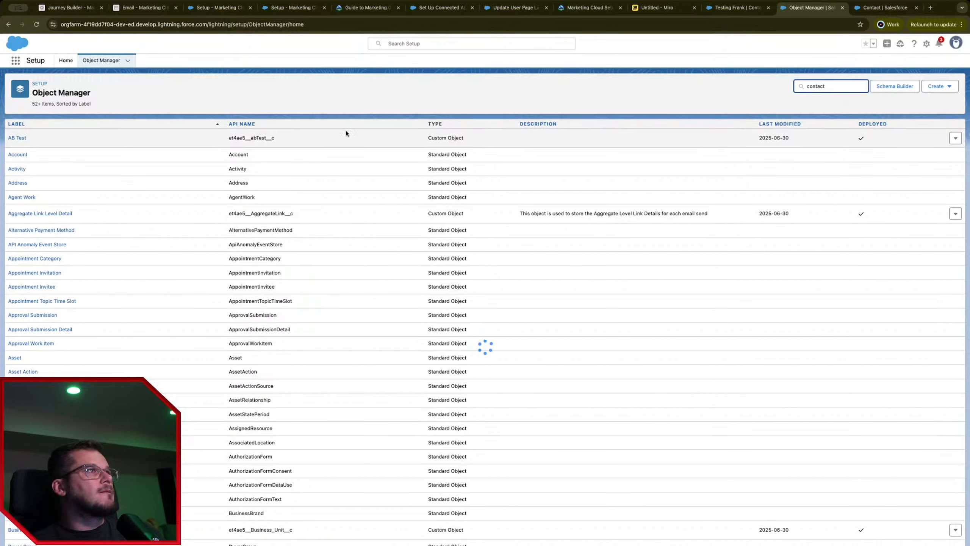
{"action": "left_click", "coordinate": [21, 137]}
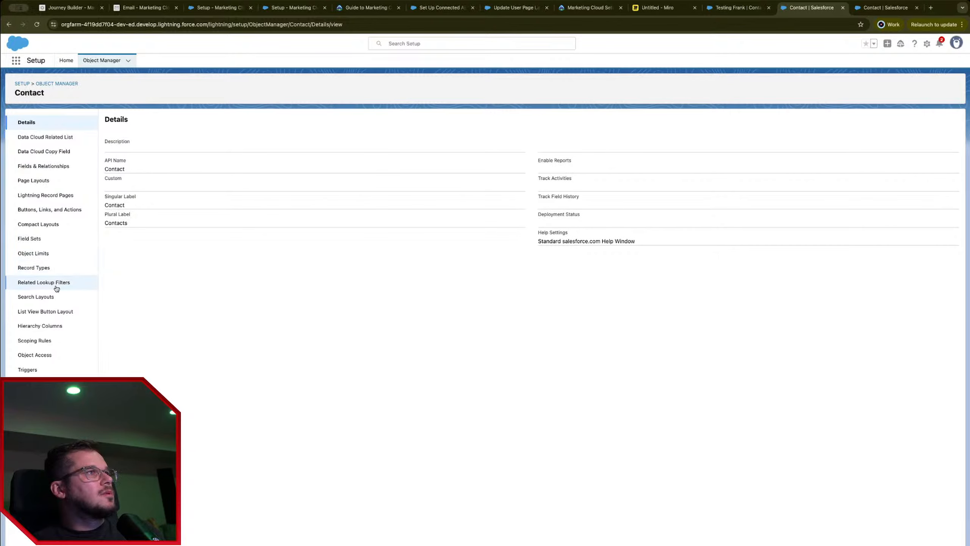
{"action": "left_click", "coordinate": [47, 185]}
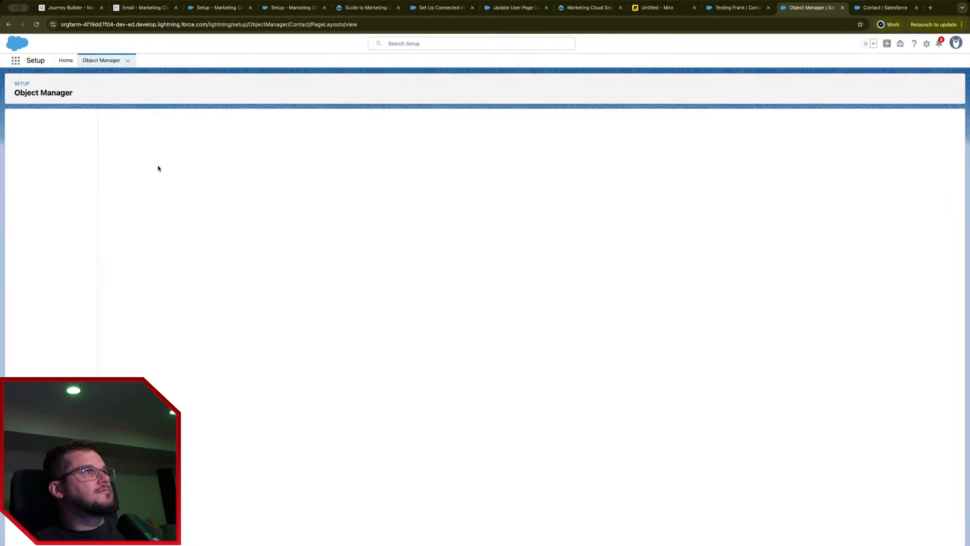
{"action": "left_click", "coordinate": [116, 213]}
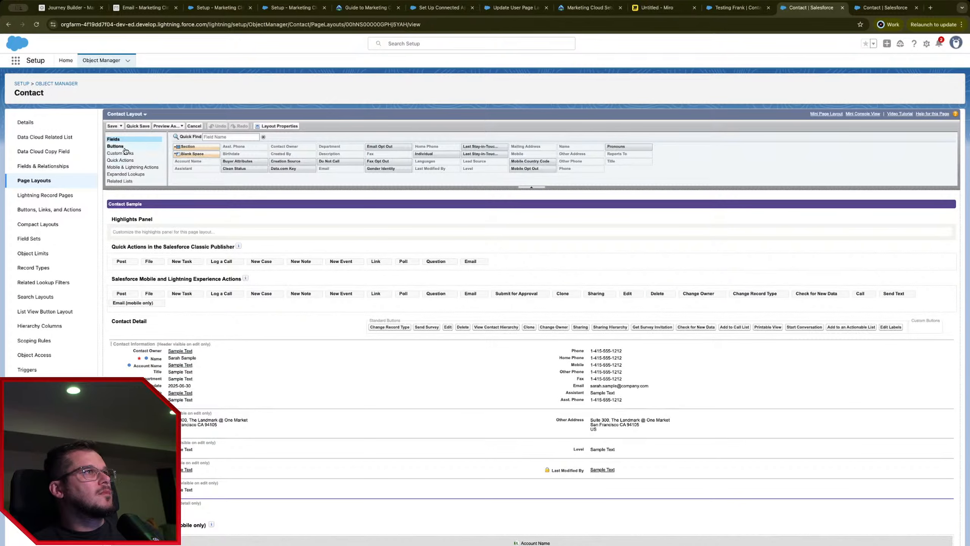
{"action": "scroll", "coordinate": [141, 157], "scroll_direction": "down", "scroll_amount": 1}
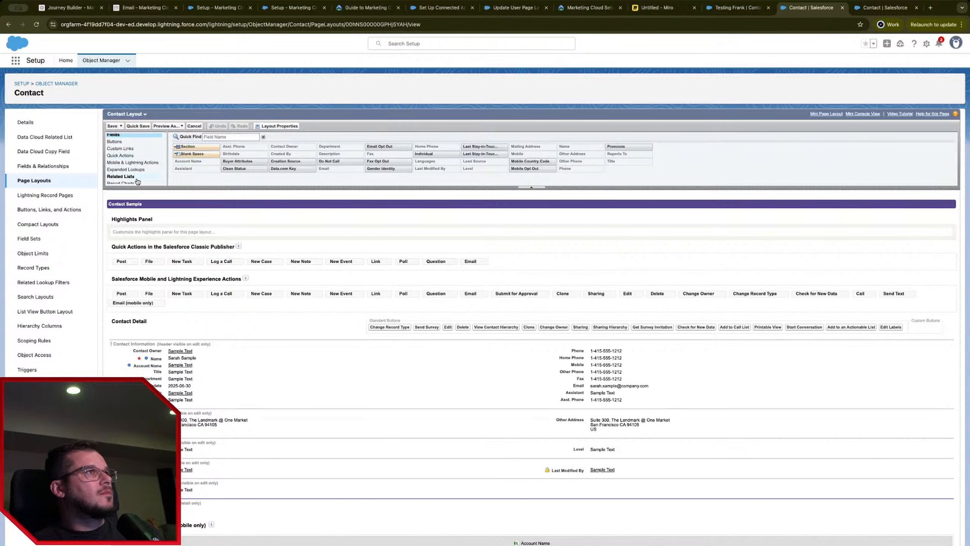
{"action": "scroll", "coordinate": [134, 172], "scroll_direction": "down", "scroll_amount": 1}
{"action": "left_click", "coordinate": [121, 172]}
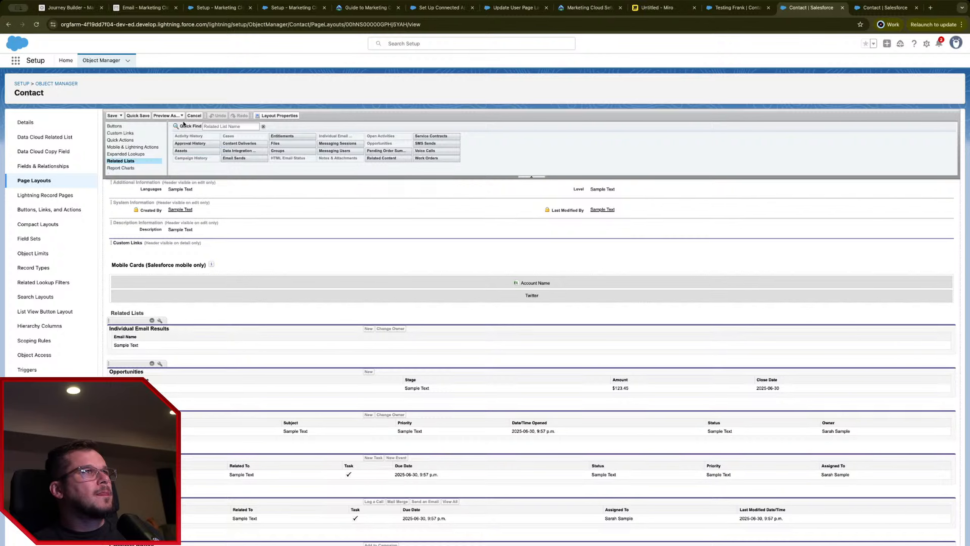
{"action": "left_click", "coordinate": [195, 115]}
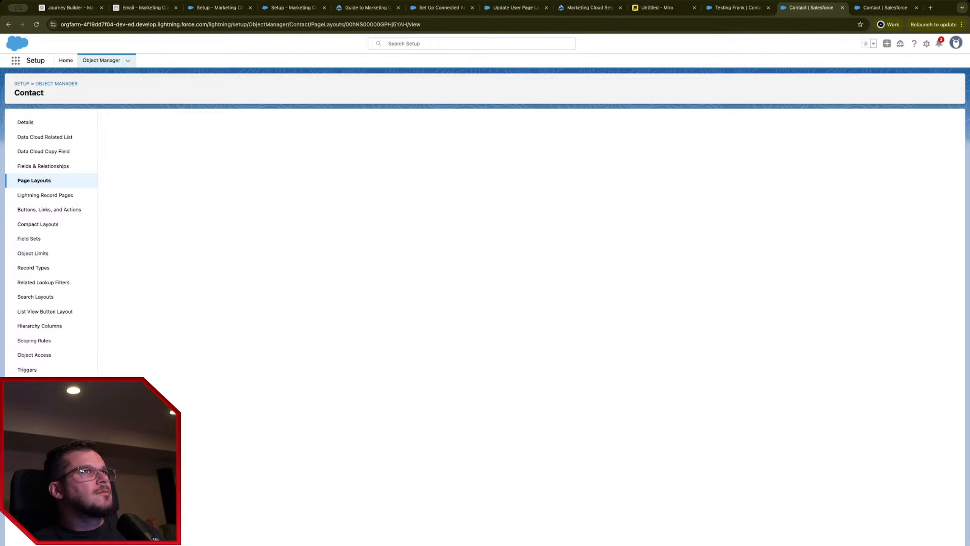
Step: Return through the open tabs to the New Journey canvas in Journey Builder
{"action": "left_click", "coordinate": [883, 7]}
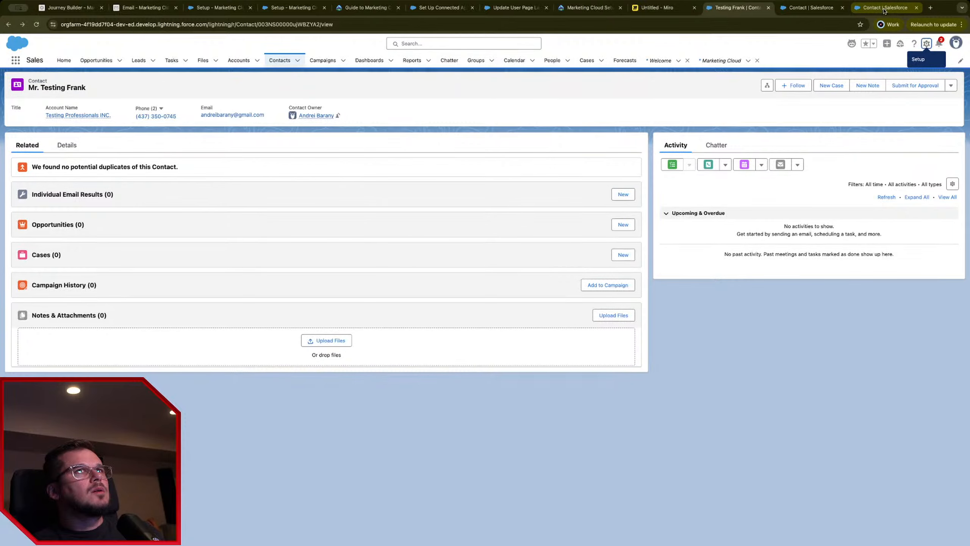
{"action": "left_click", "coordinate": [818, 8]}
{"action": "key", "text": "Escape"}
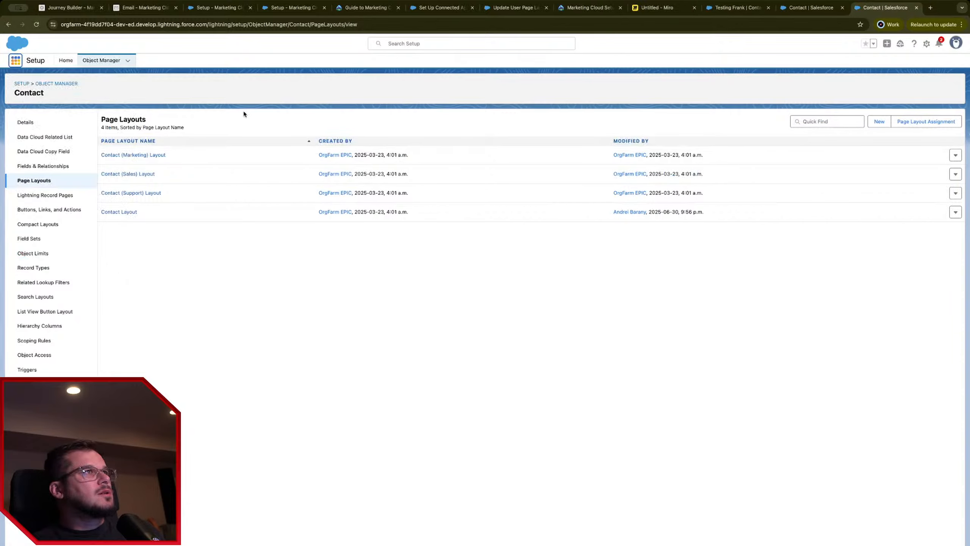
{"action": "left_click", "coordinate": [737, 7]}
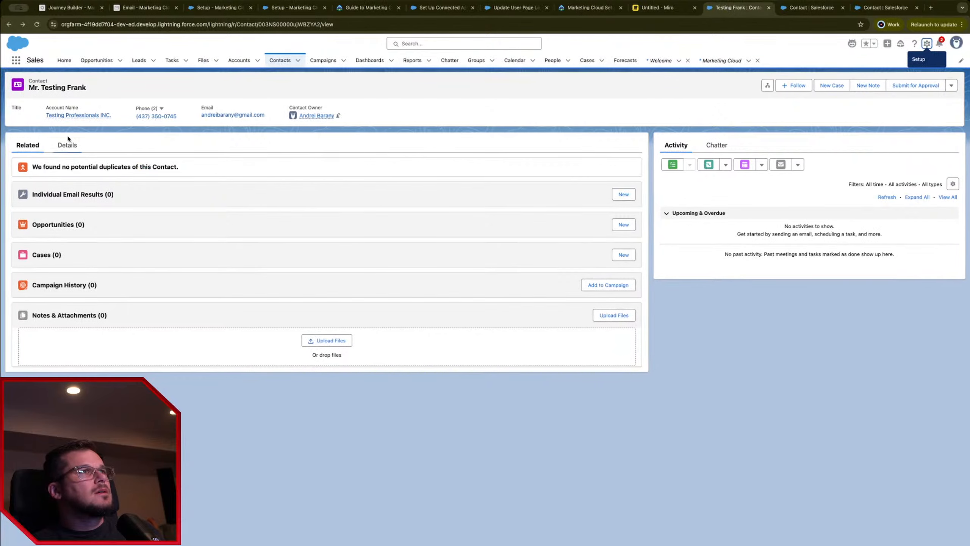
{"action": "left_click", "coordinate": [65, 7]}
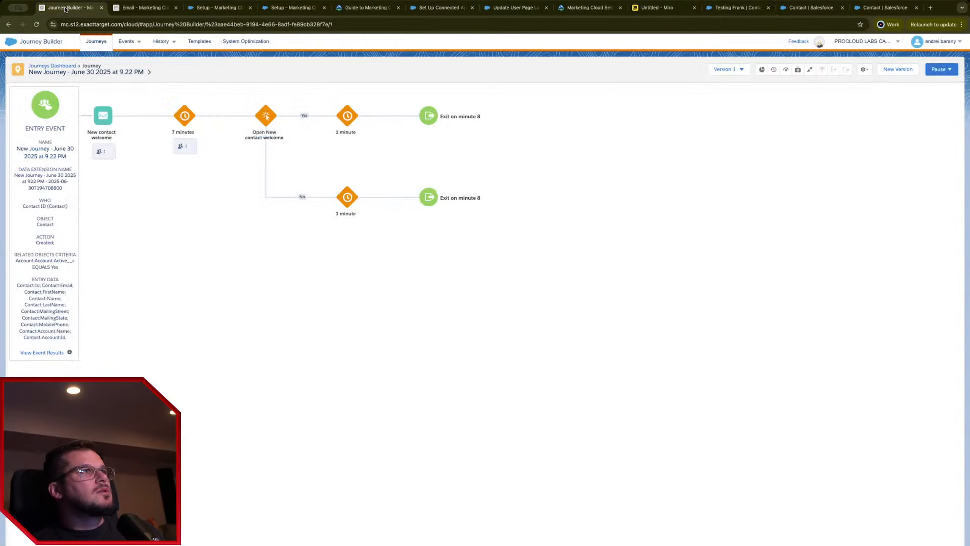
Step: Reload the journey and view the 7 minutes wait stats: population 1, goal attainment 0%
{"action": "left_click", "coordinate": [36, 24]}
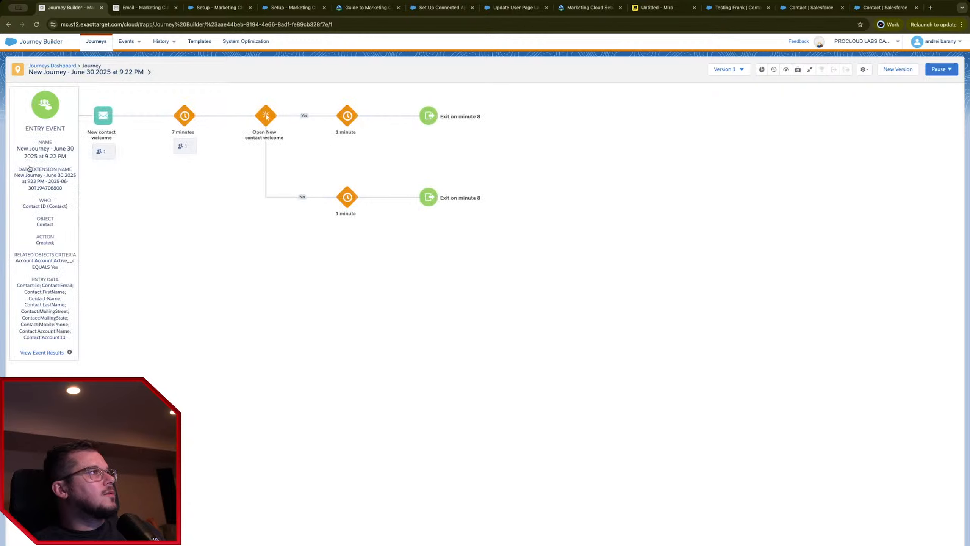
{"action": "left_click", "coordinate": [185, 146]}
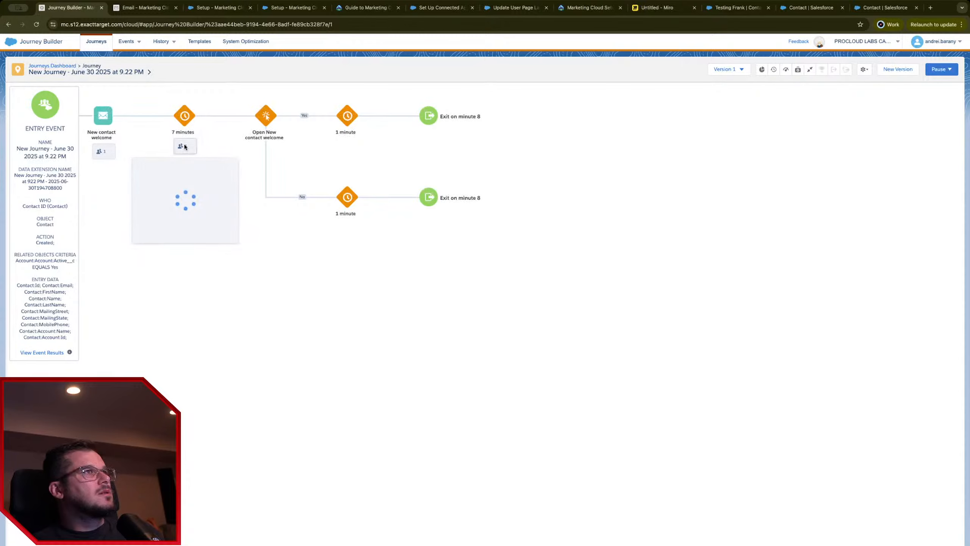